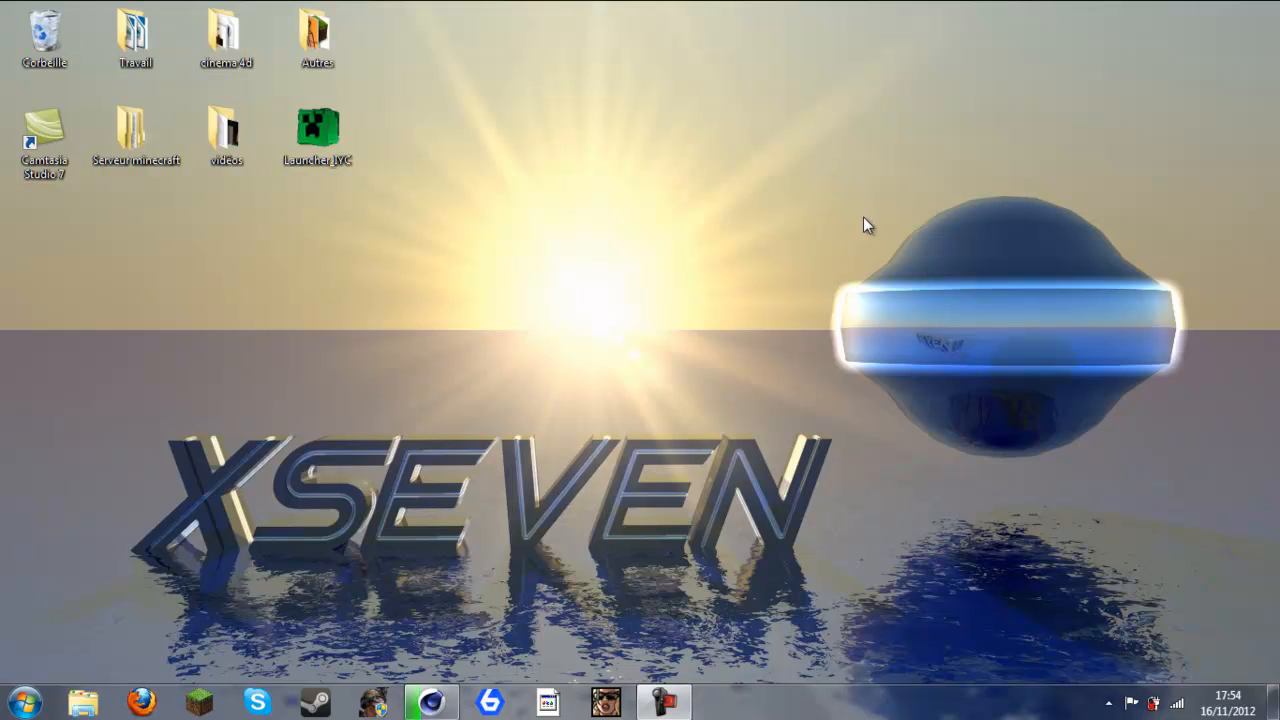
drag(869, 162, 955, 212)
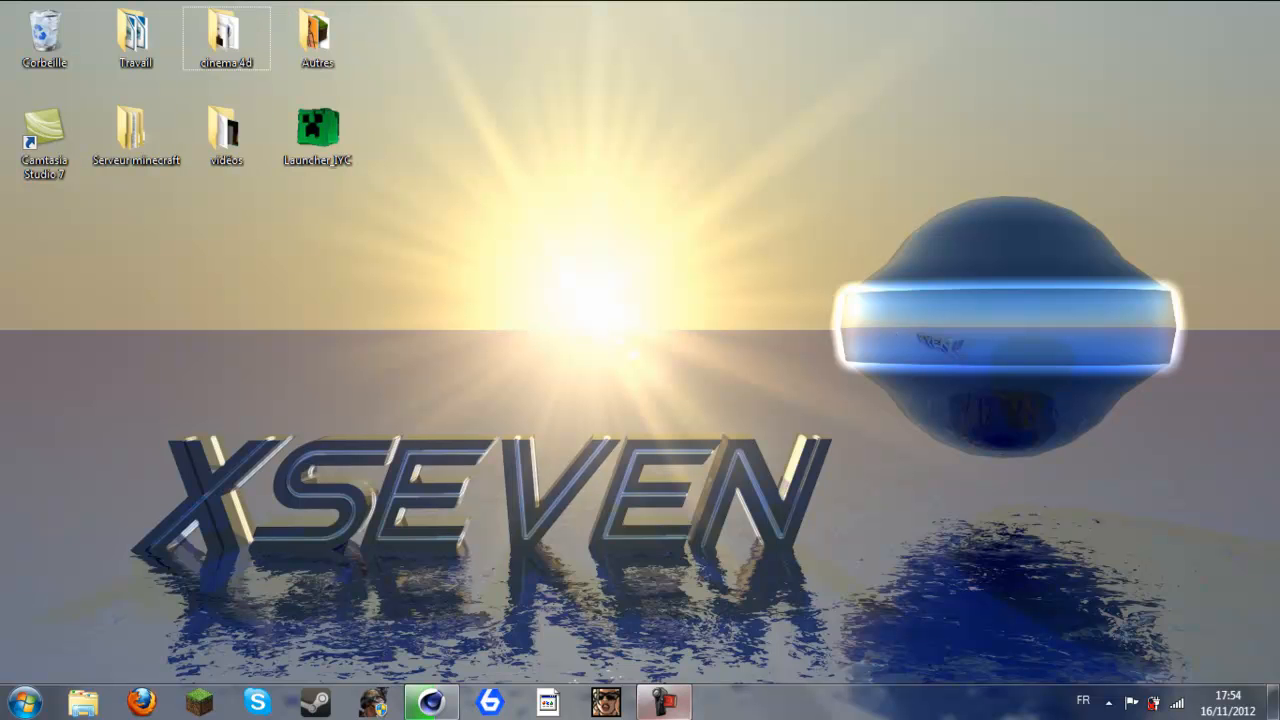
Step: Switch to CINEMA 4D and create a new empty project
click(430, 702)
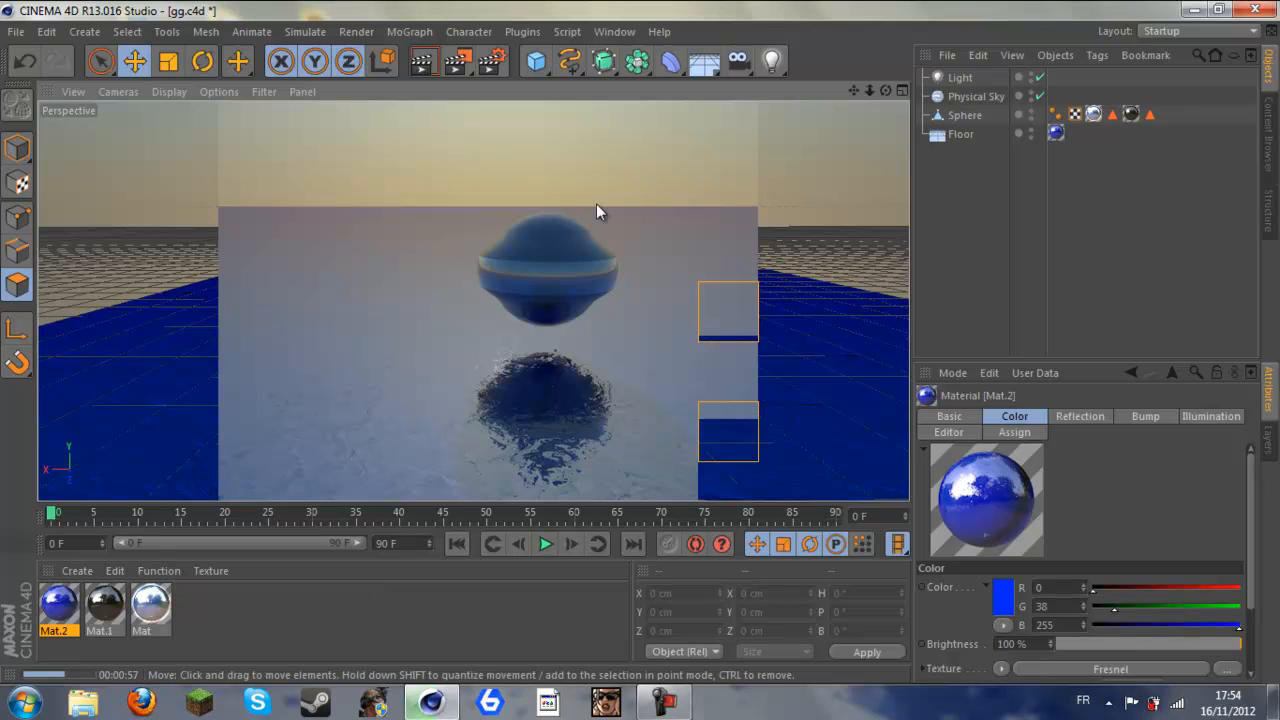
click(609, 208)
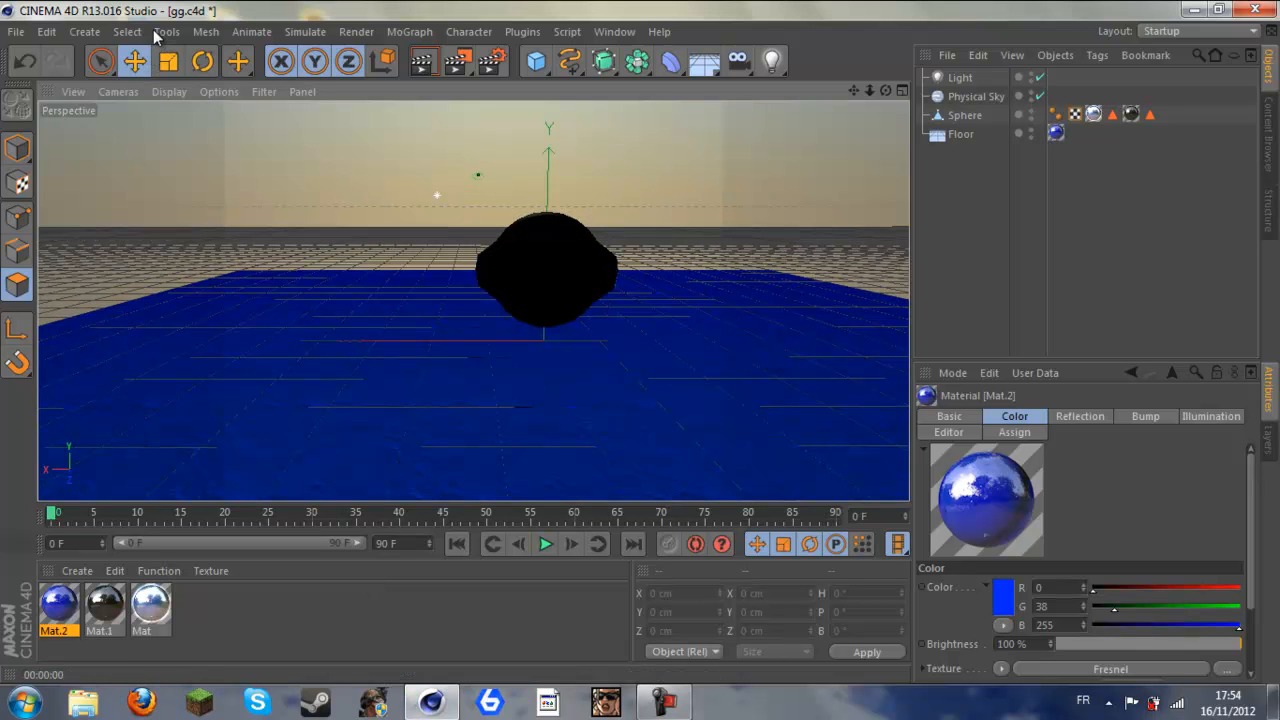
click(16, 147)
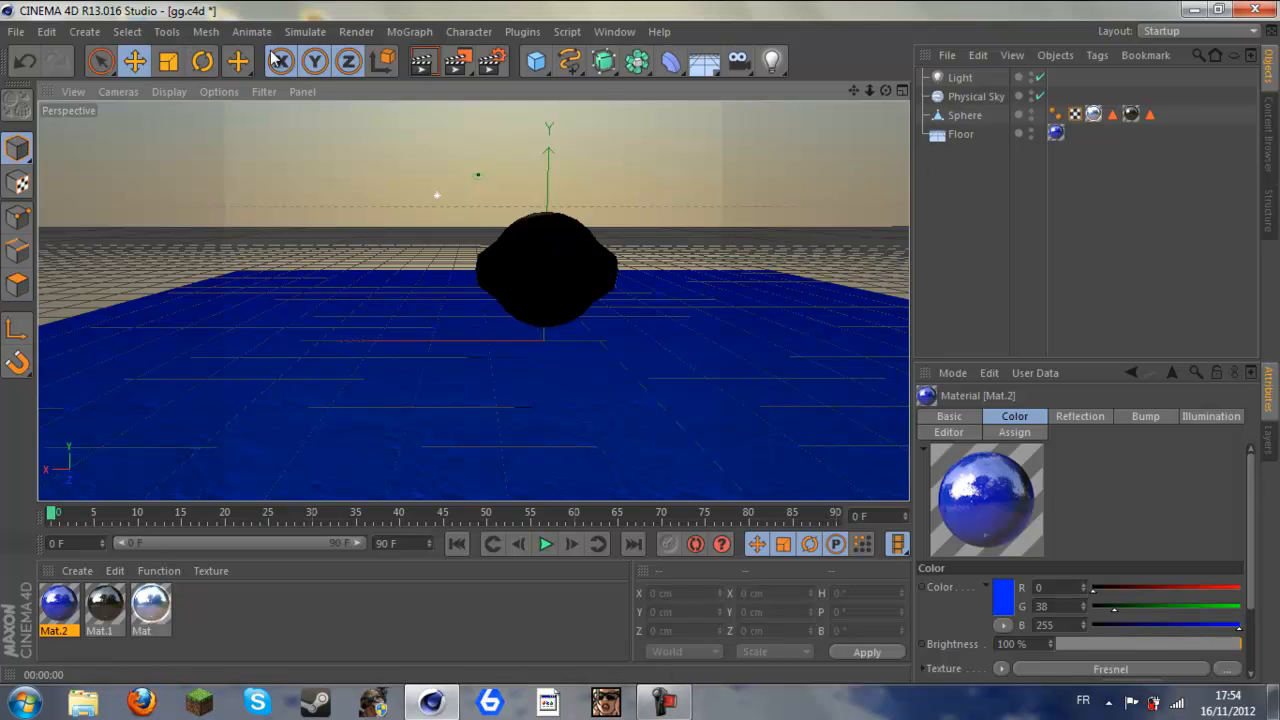
click(17, 32)
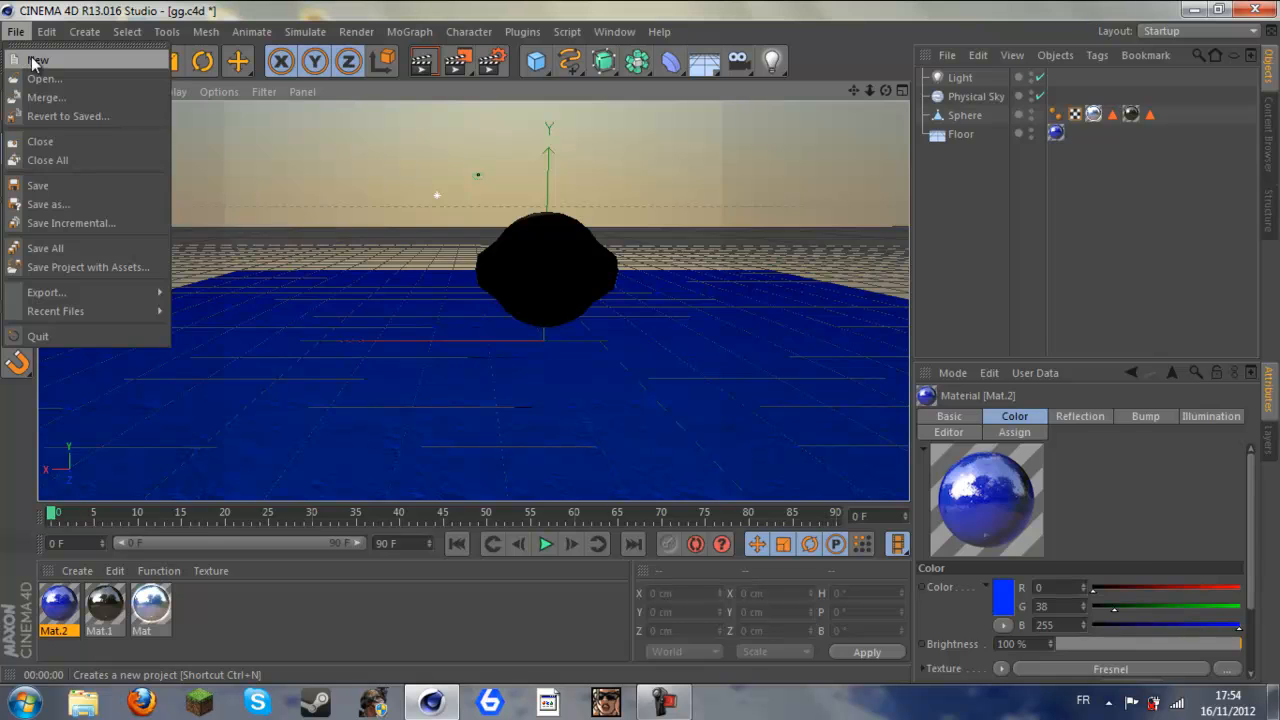
click(31, 59)
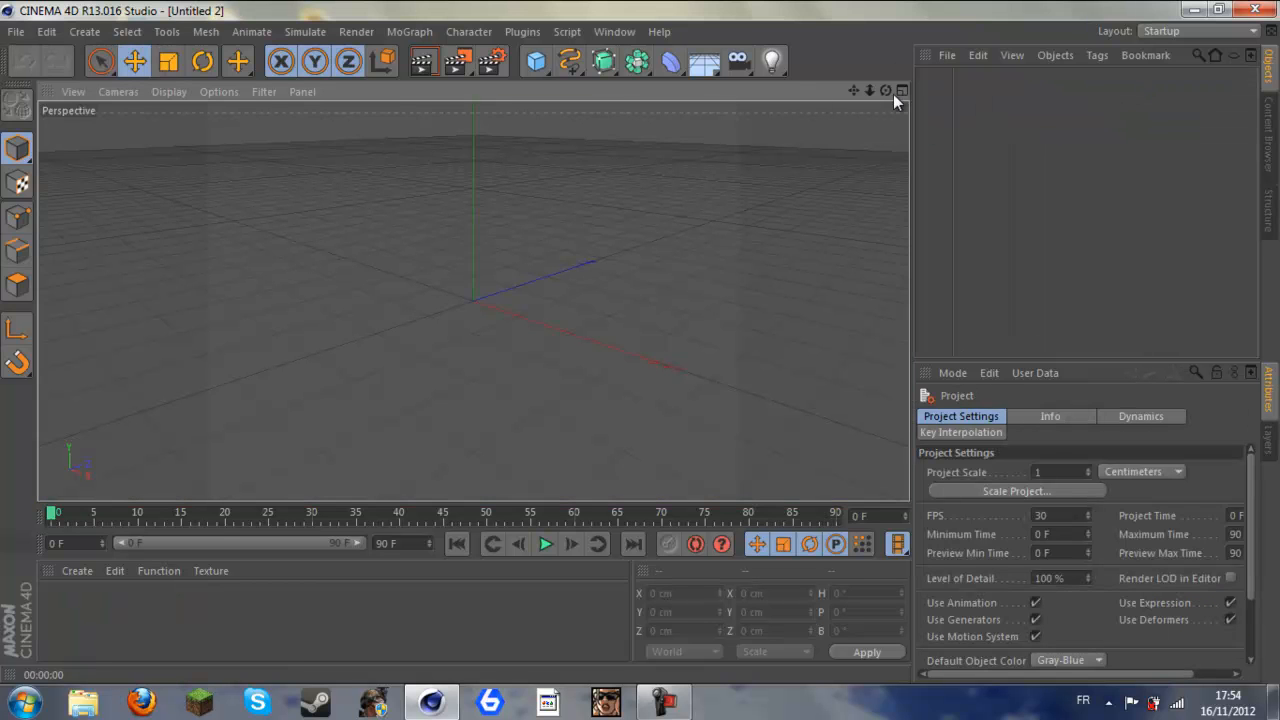
Step: Add a sphere primitive to the scene and raise it along the Y axis to about 116 cm
drag(886, 88, 856, 68)
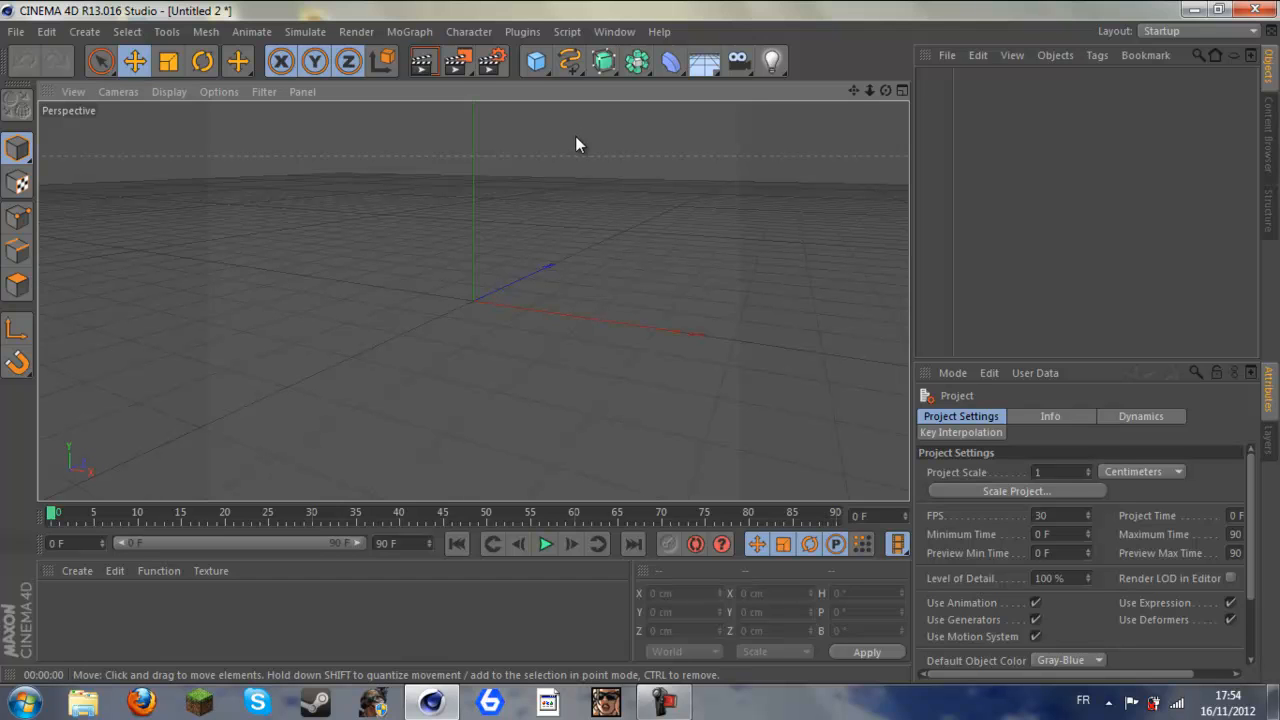
click(539, 62)
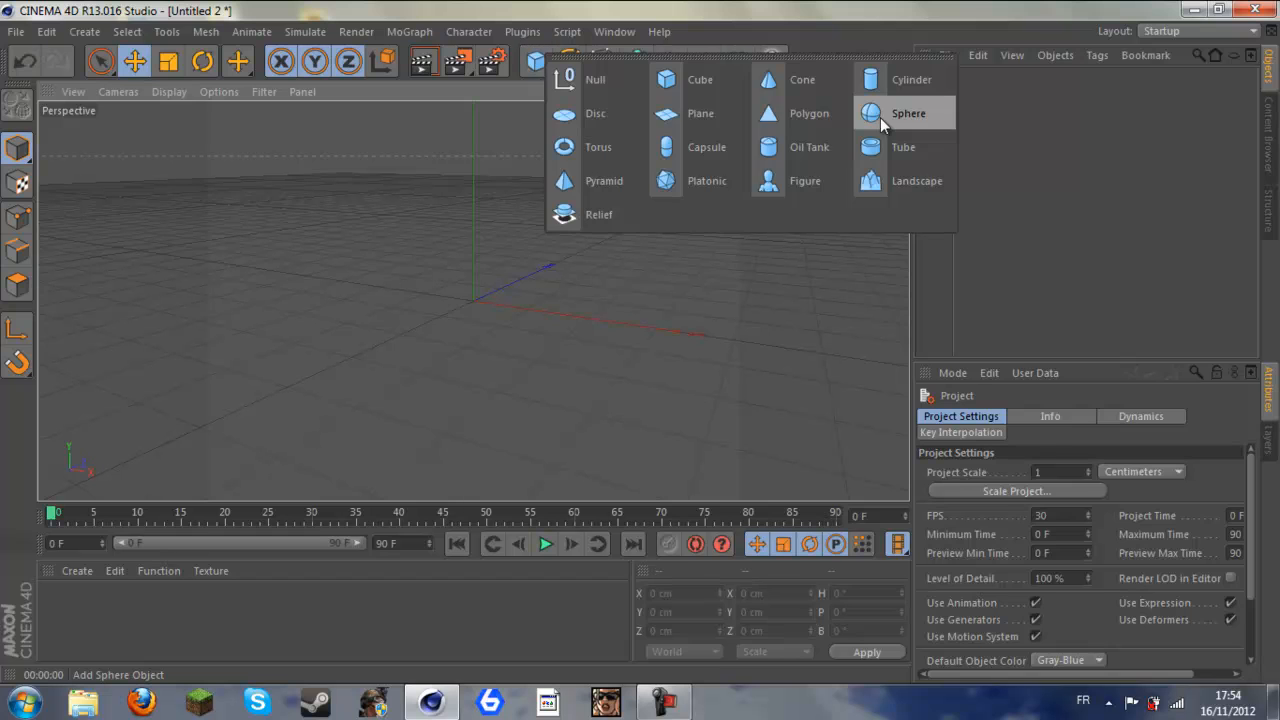
click(880, 113)
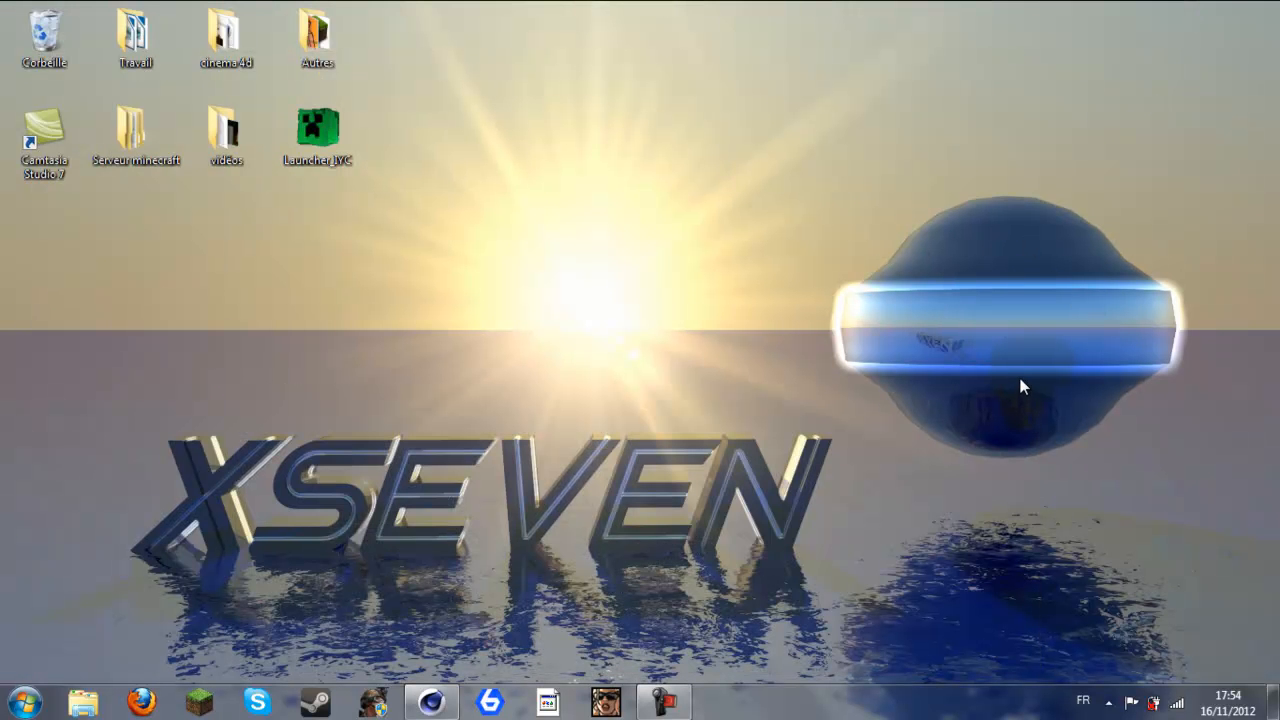
click(431, 701)
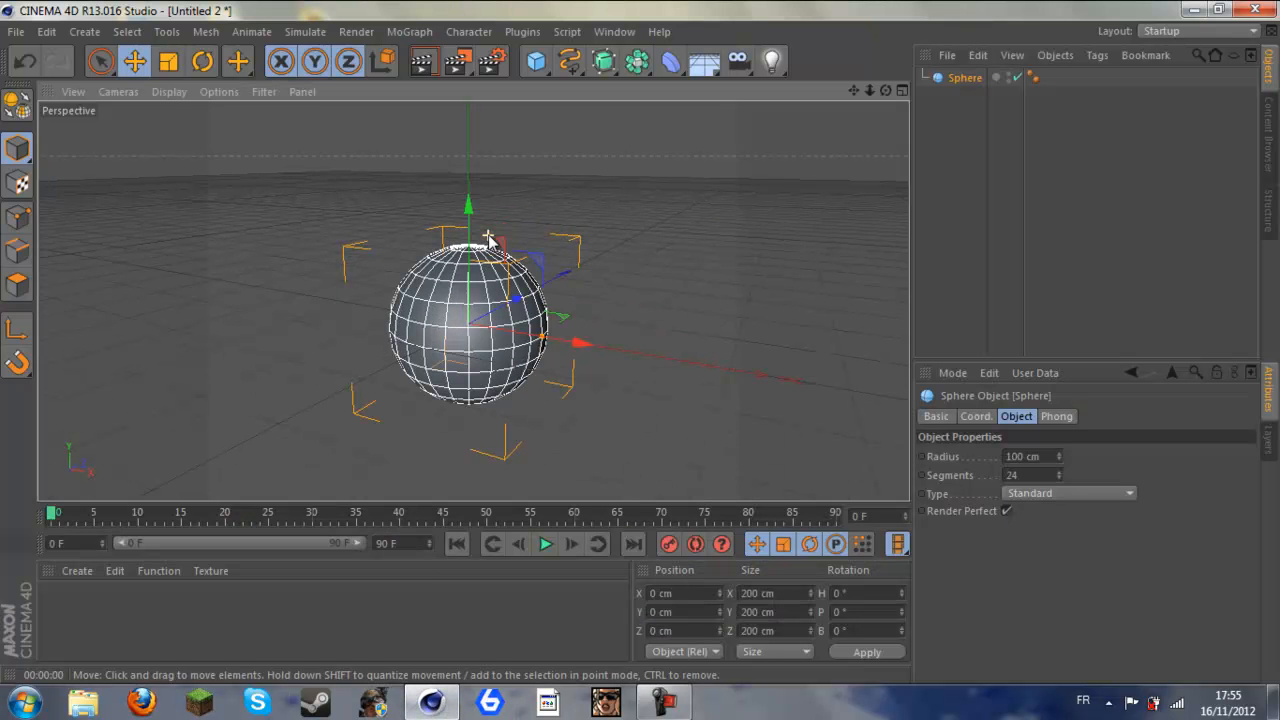
drag(469, 207, 468, 124)
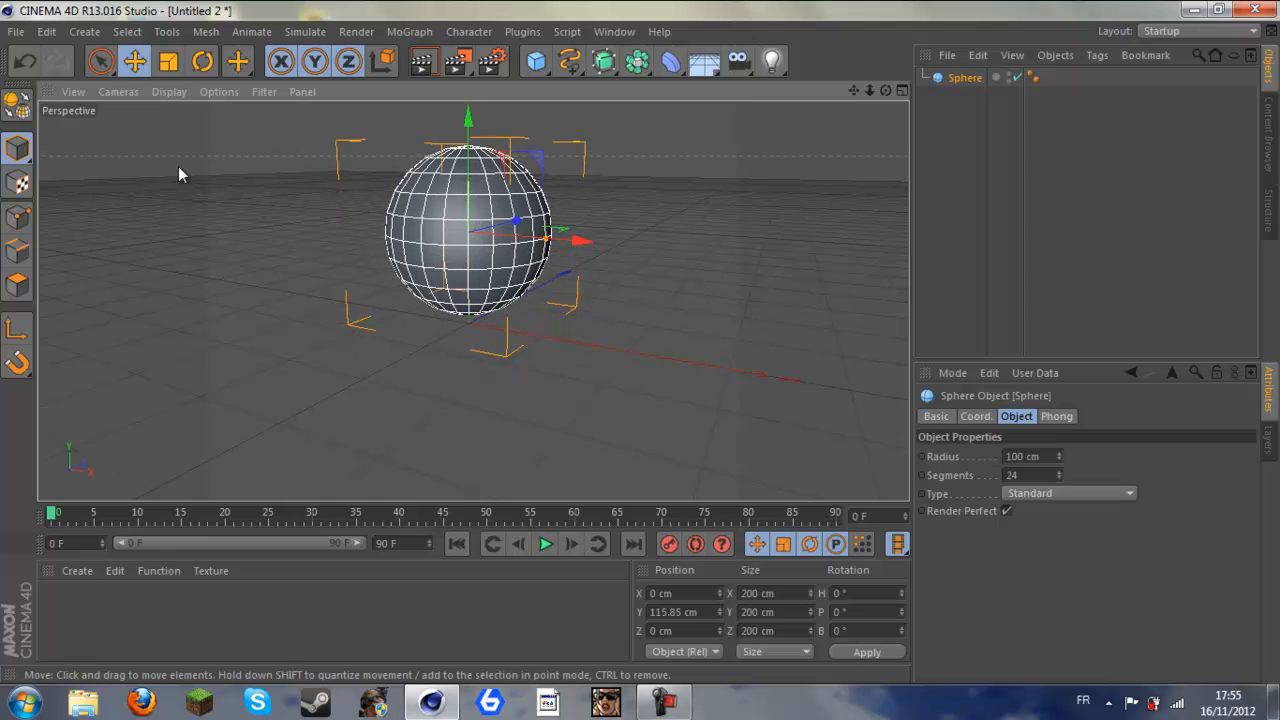
Step: Make the sphere editable and loop-select the two polygon rings around its equator in polygon mode
click(16, 286)
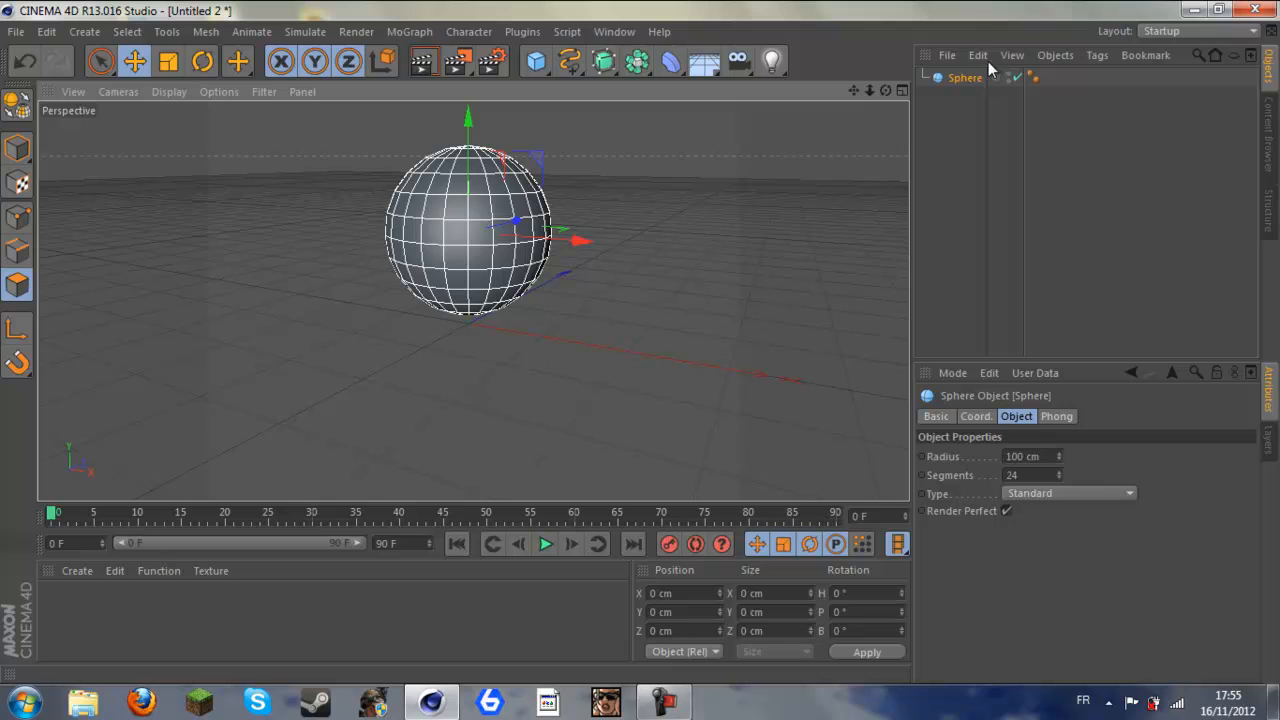
key(c)
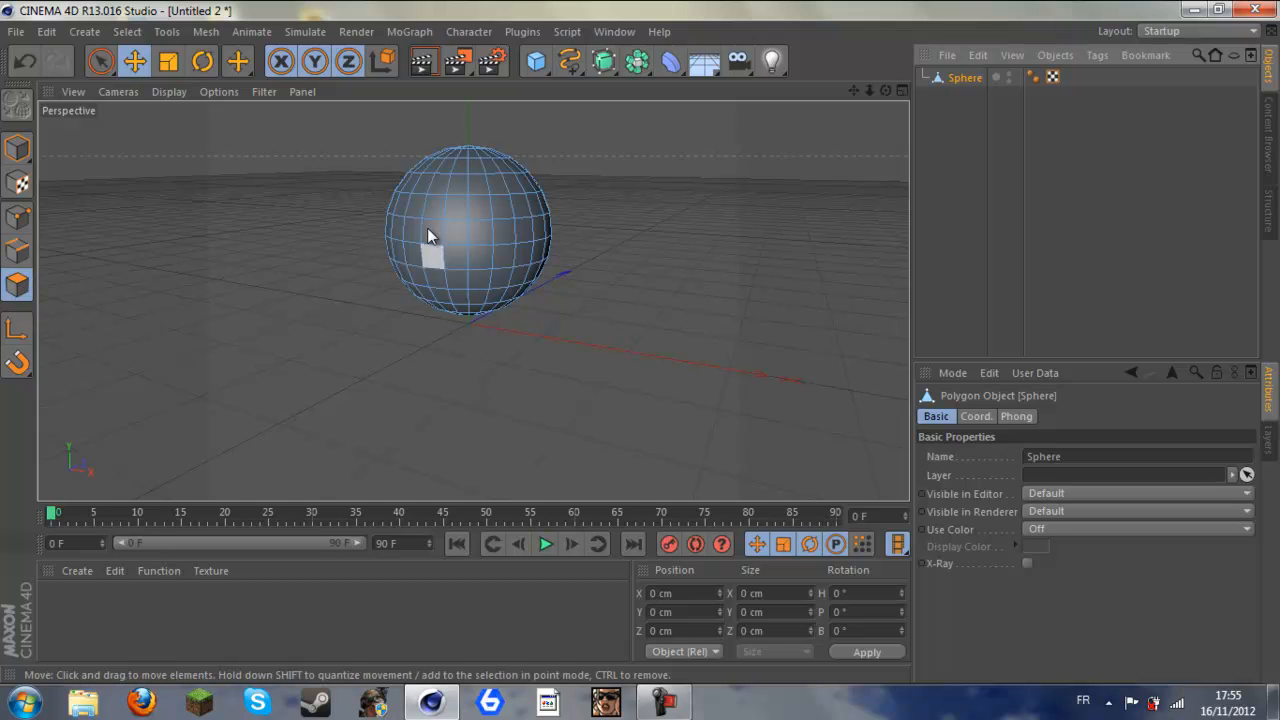
key(u)
key(l)
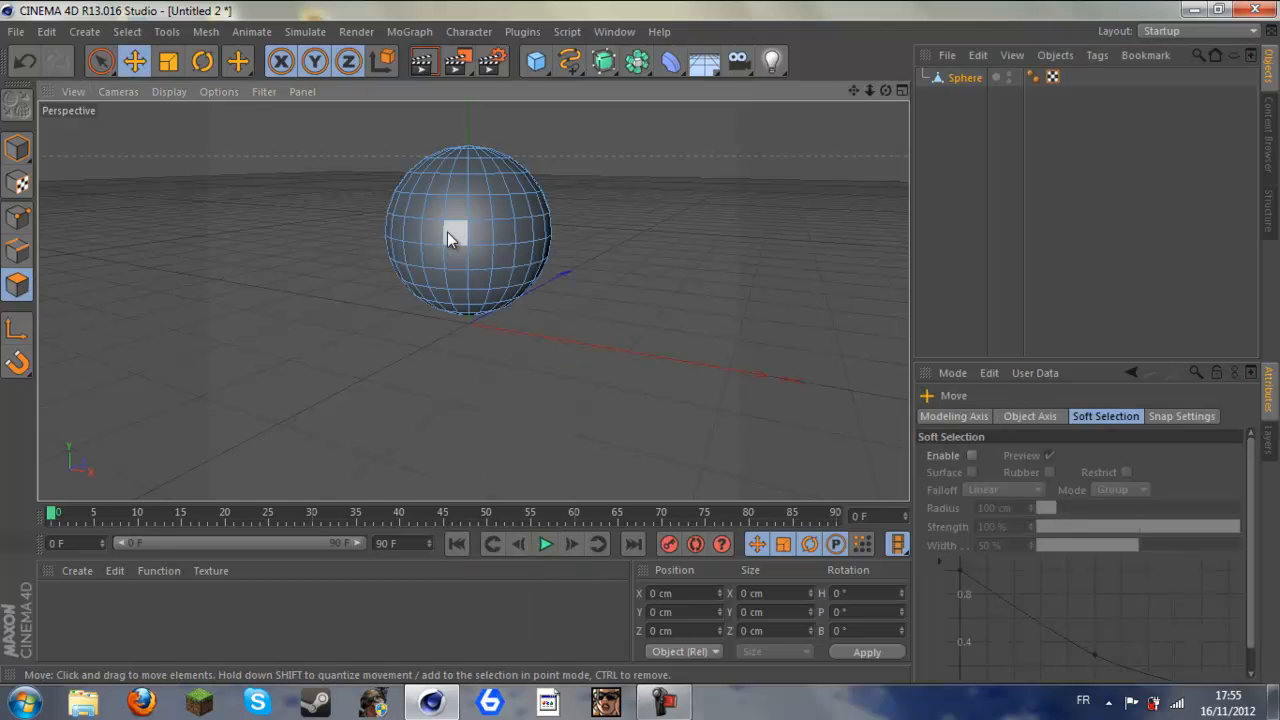
key(l)
key(l)
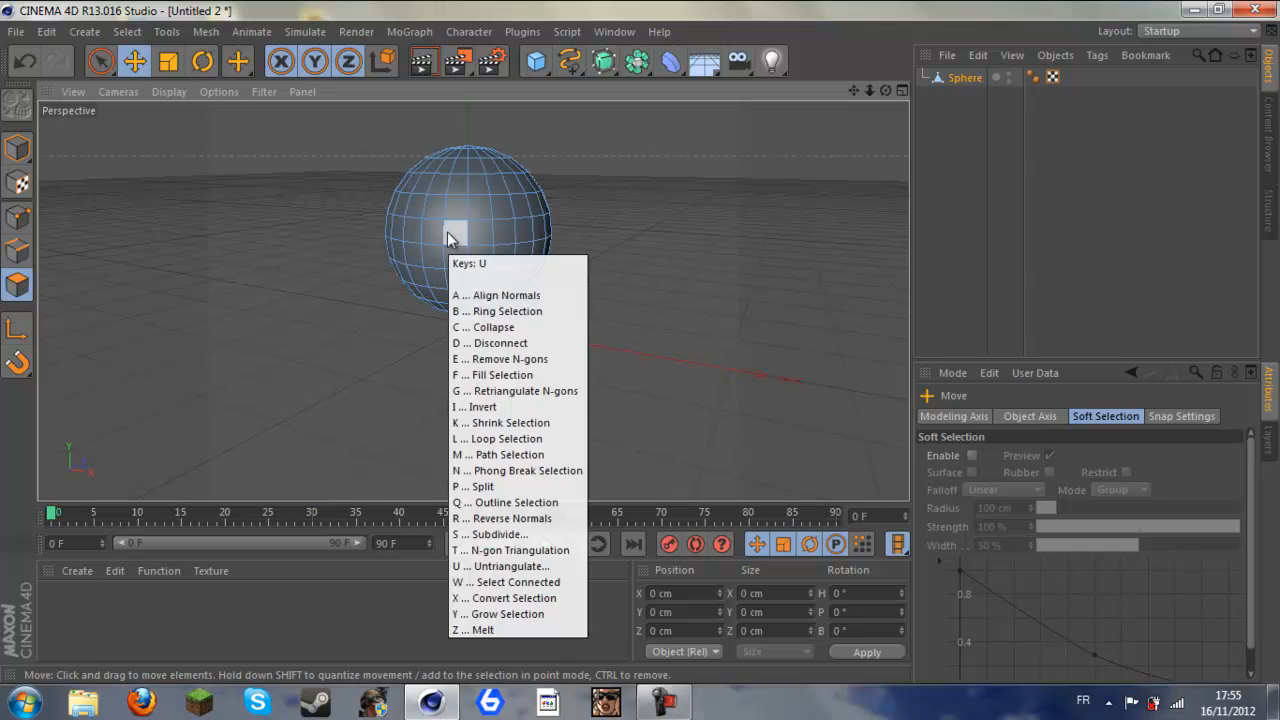
key(u)
key(l)
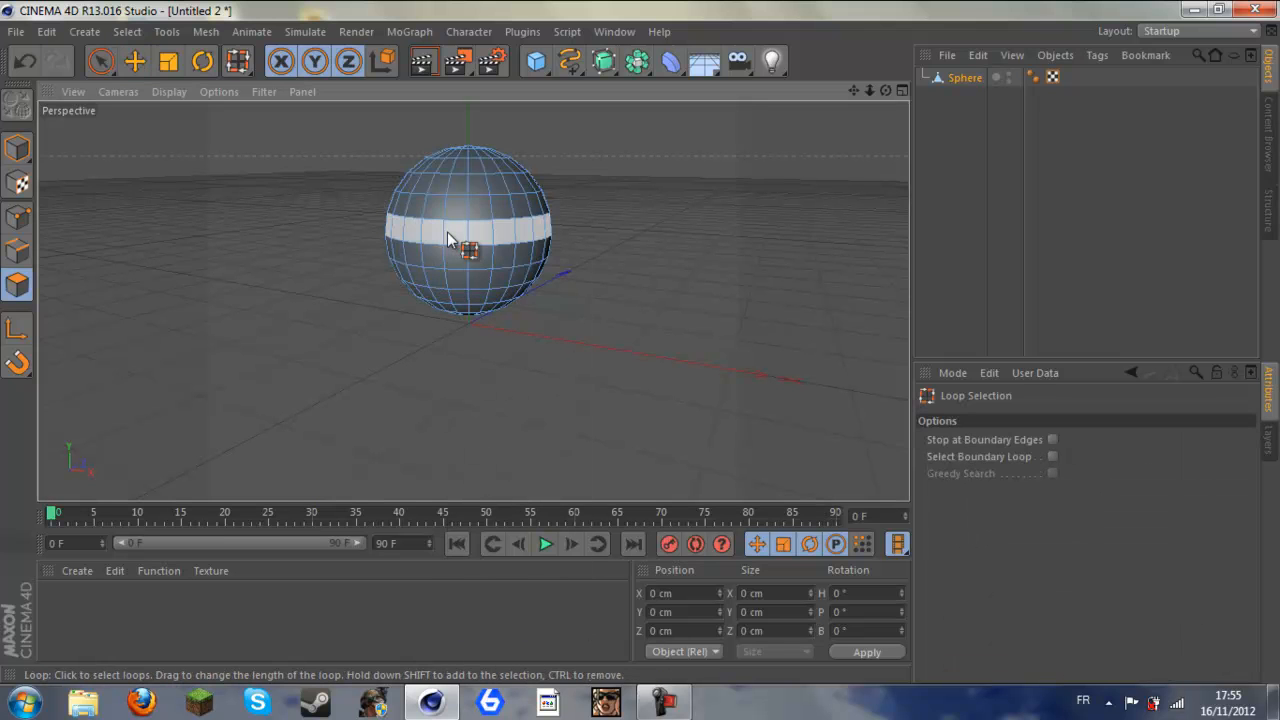
key(e)
key(u)
key(l)
click(498, 259)
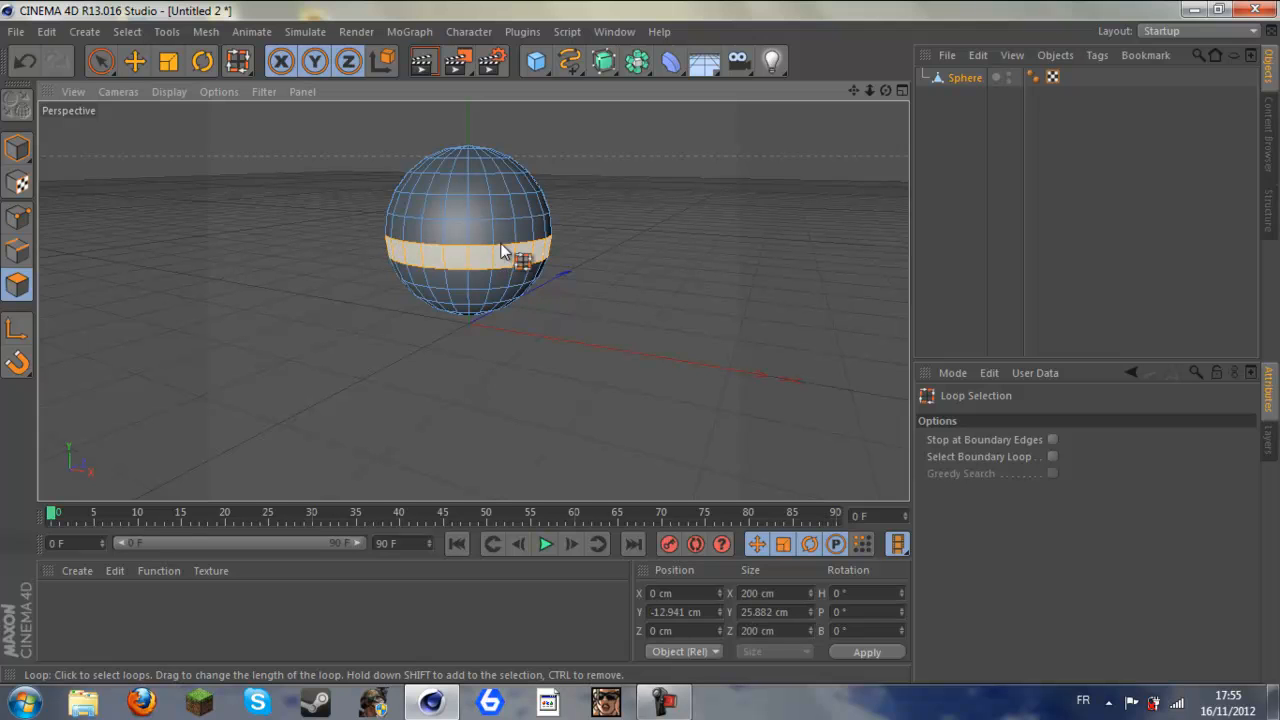
shift+click(514, 233)
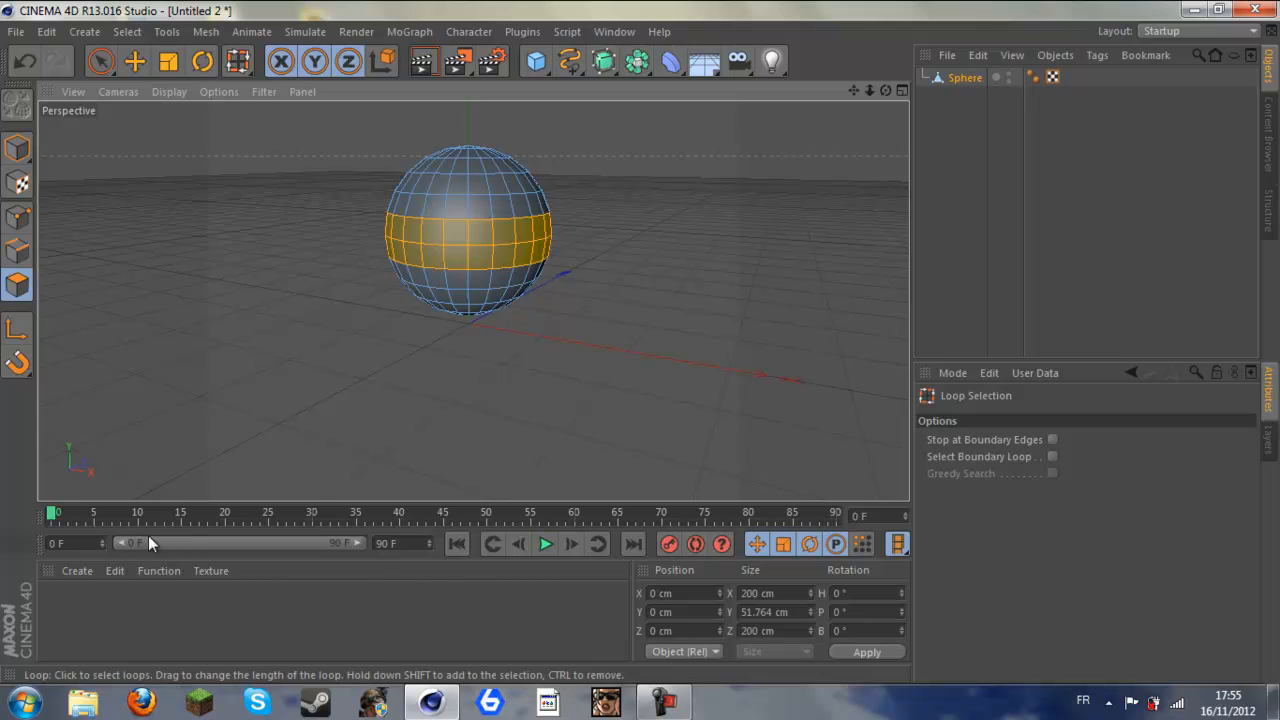
Step: Create a new material with its Specular channel disabled and its Glow channel enabled
click(80, 571)
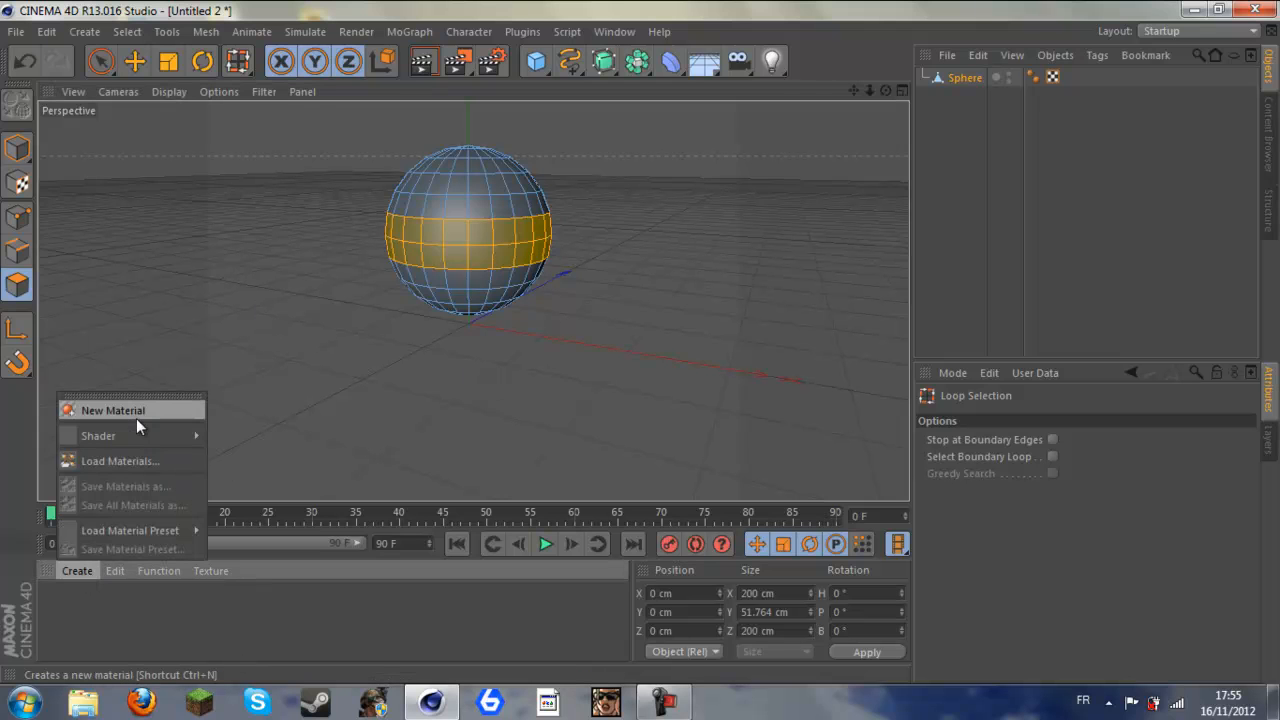
click(187, 410)
double_click(58, 628)
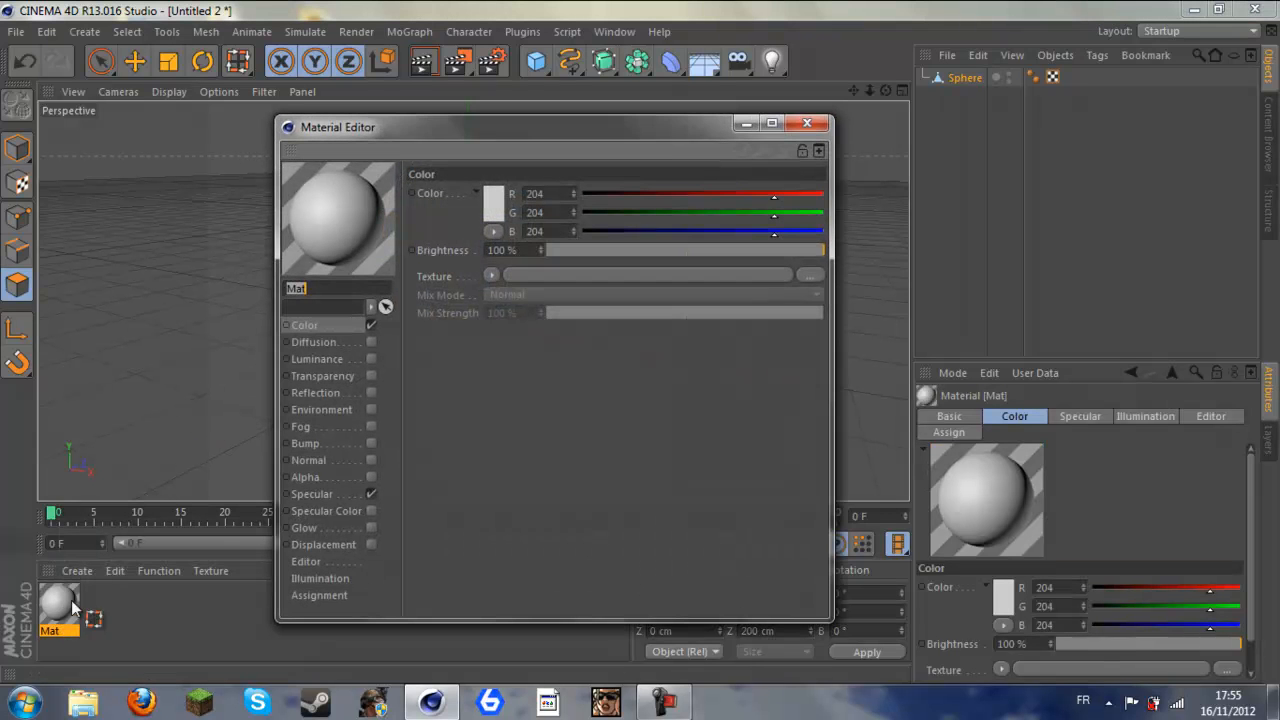
click(372, 494)
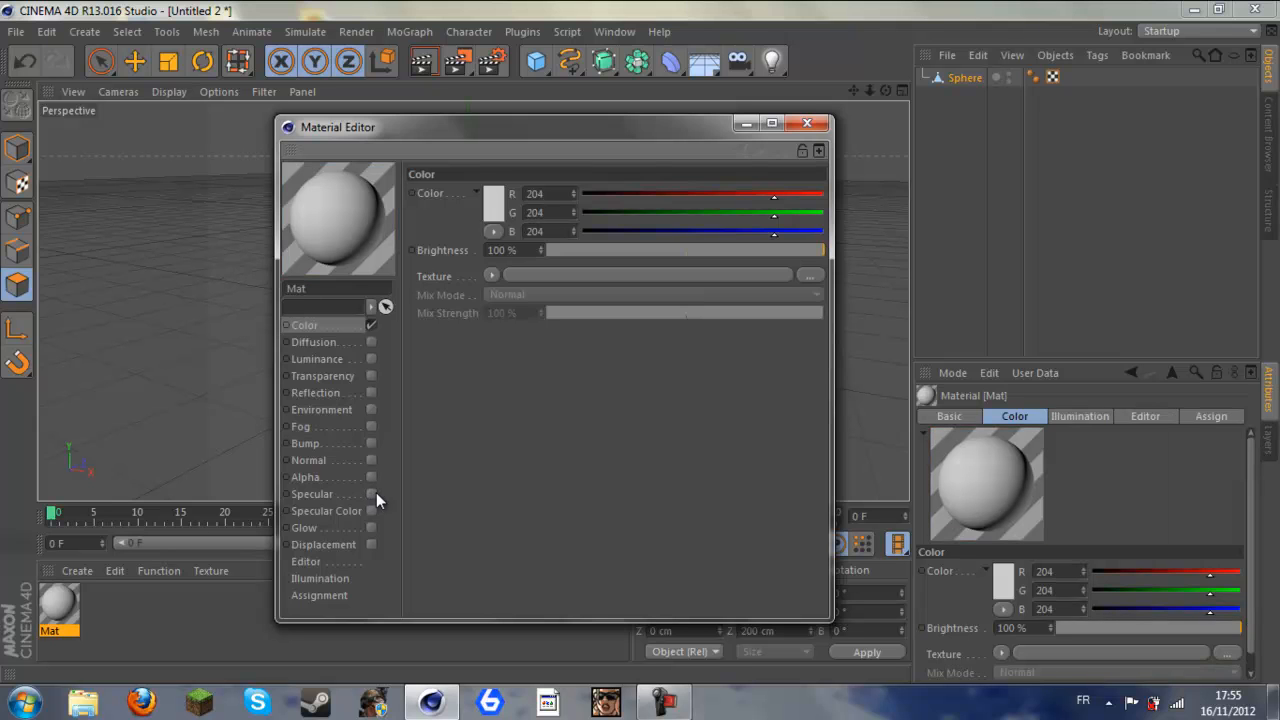
click(342, 528)
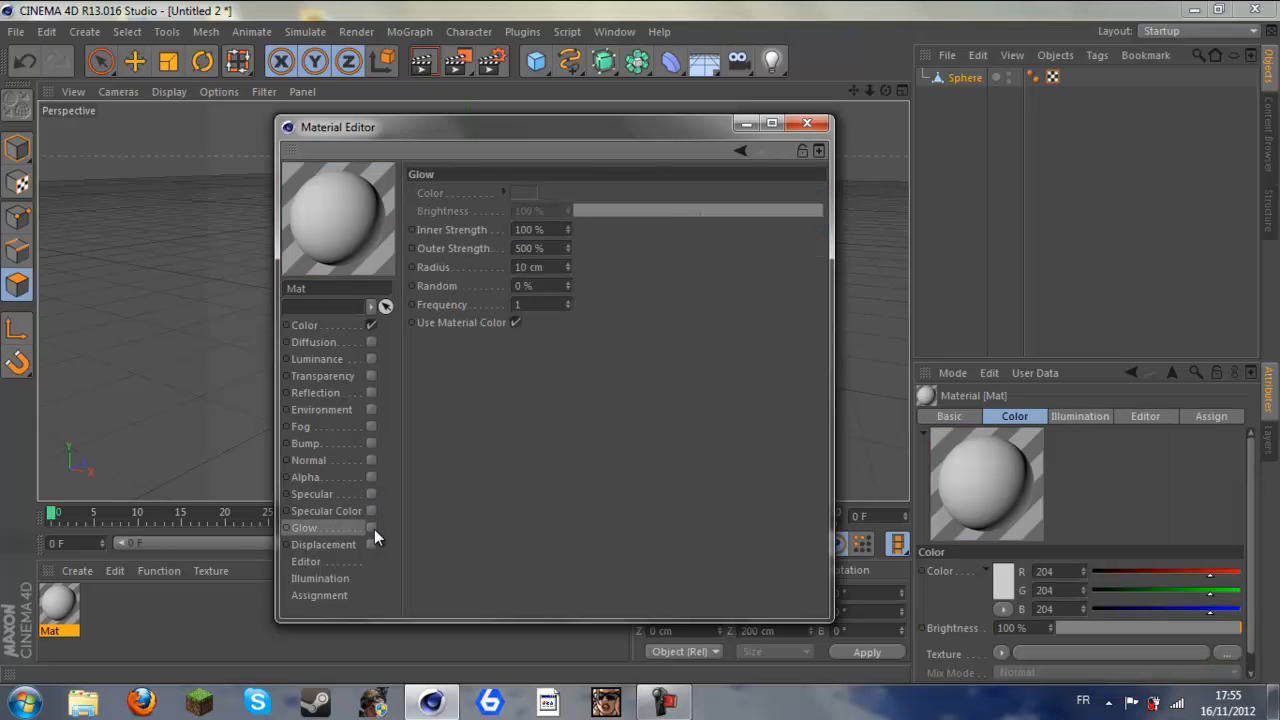
click(372, 528)
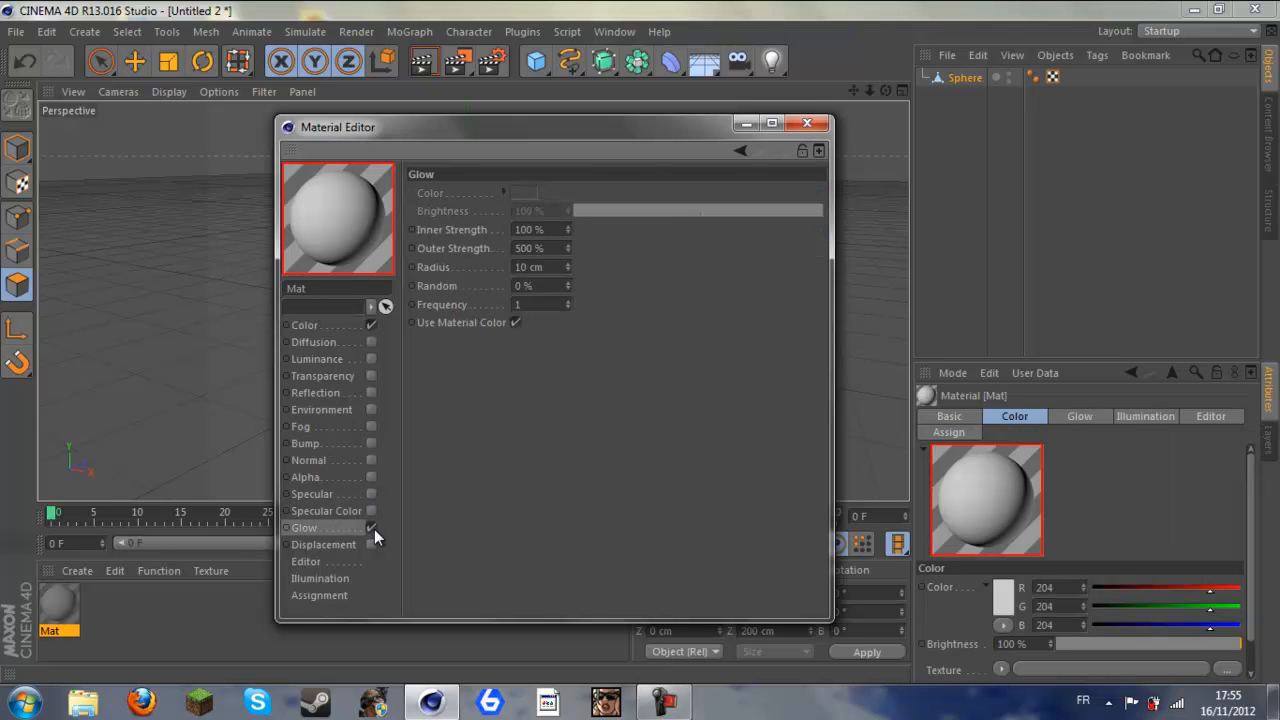
Step: Set the material's base color to a bright blue, RGB 0, 123, 255
click(328, 327)
click(483, 199)
click(549, 126)
drag(473, 149, 545, 132)
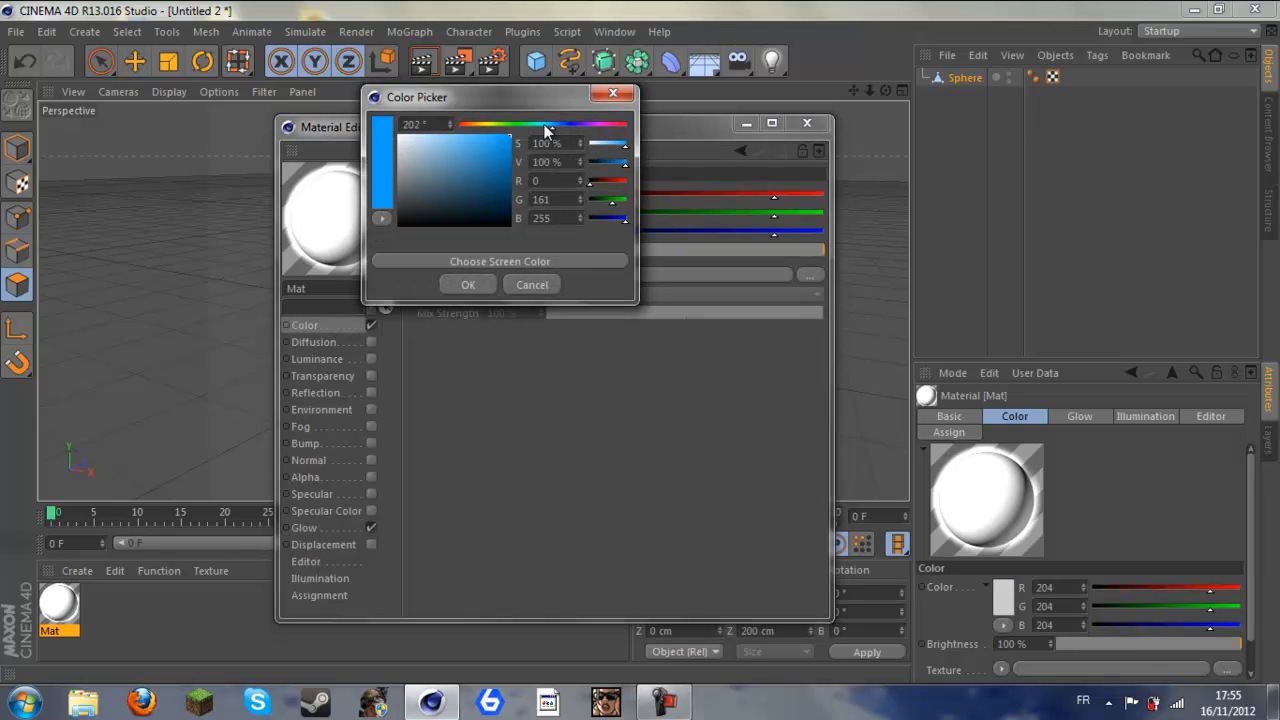
click(460, 290)
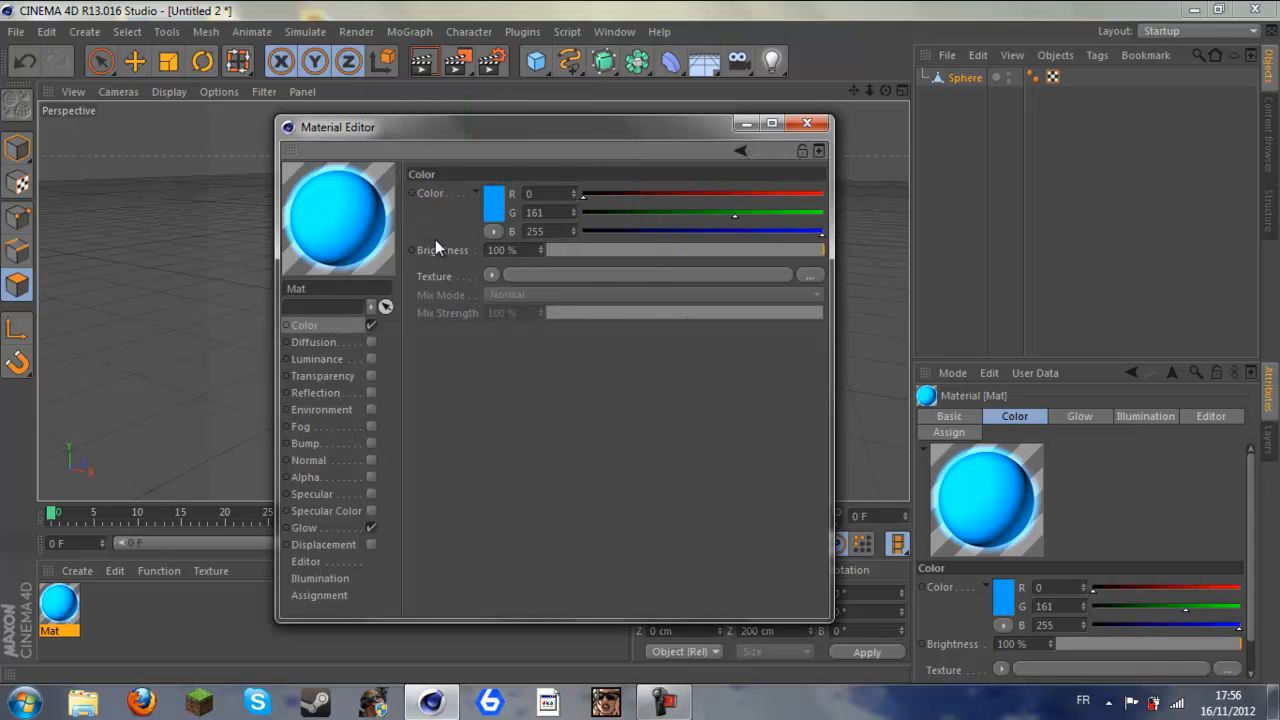
click(494, 204)
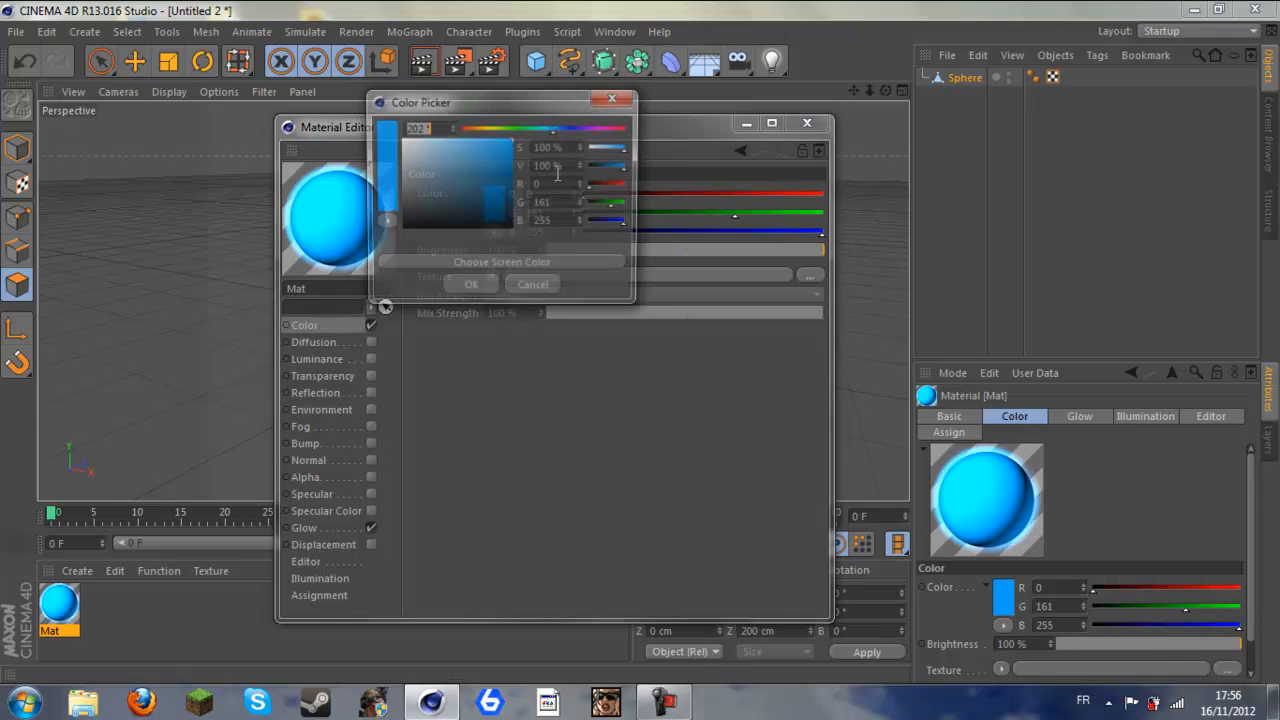
click(558, 128)
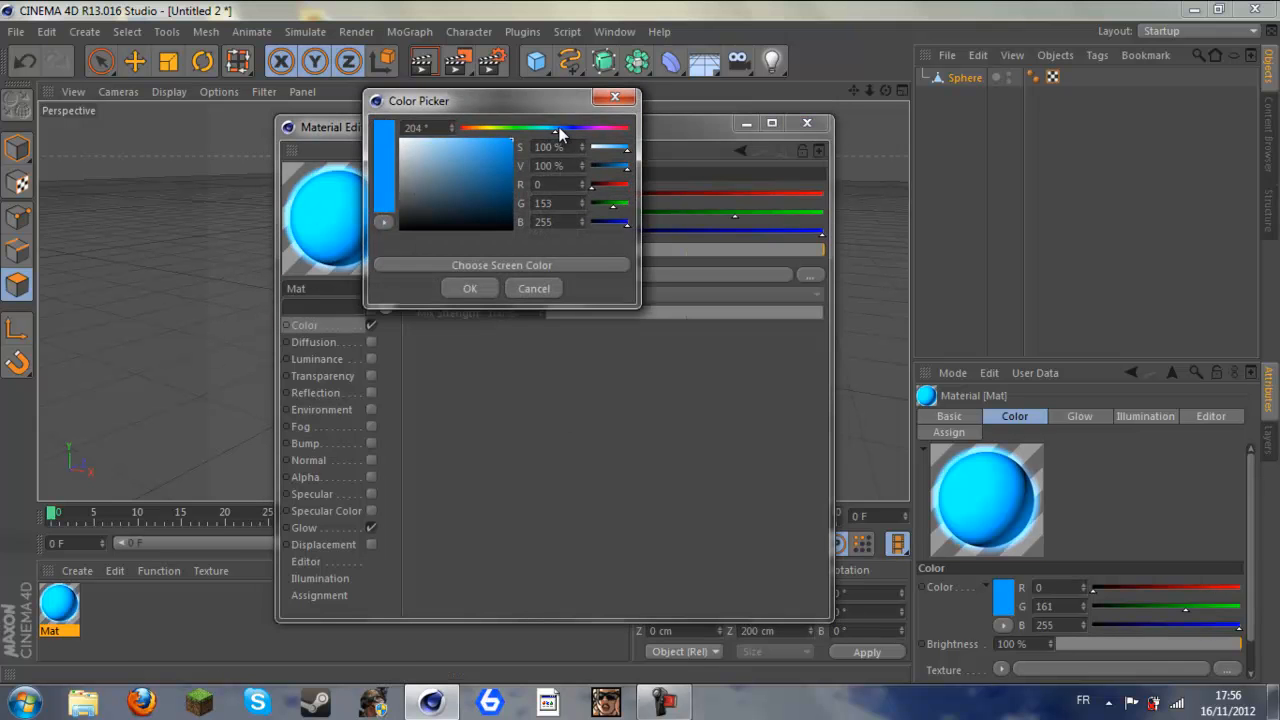
click(468, 290)
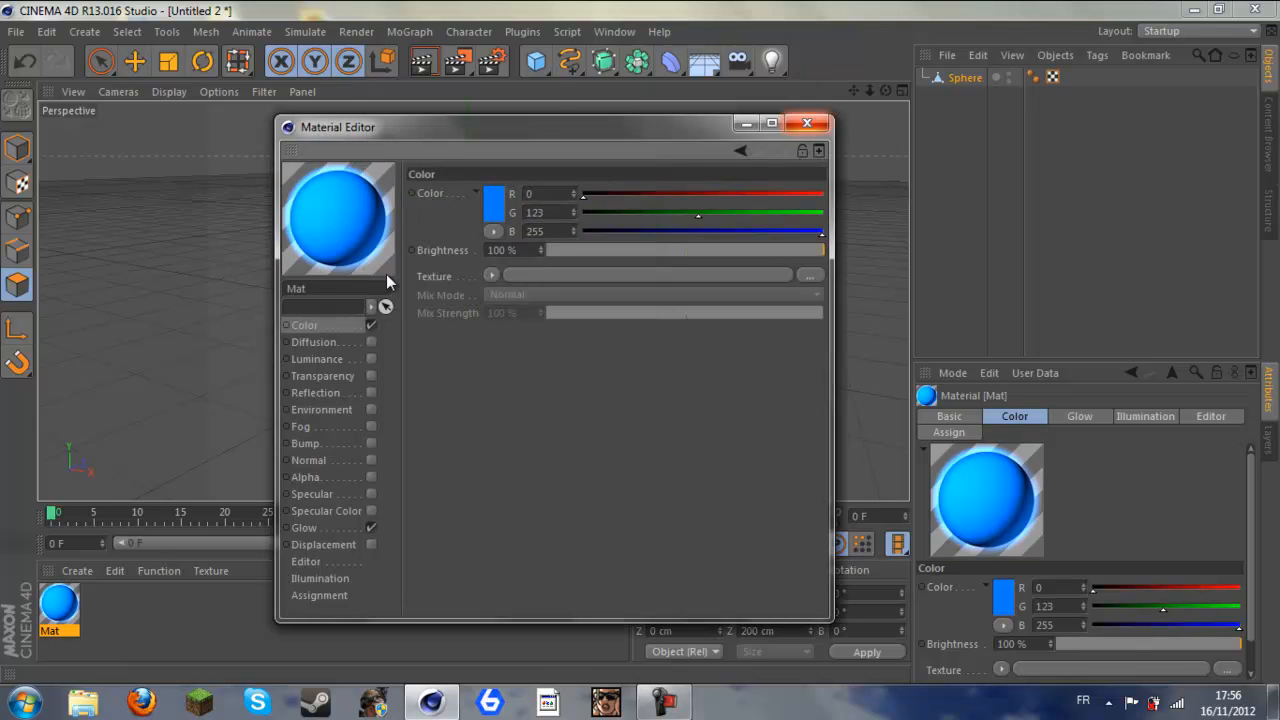
Step: Enable the material's Reflection channel at 75 % brightness and apply the material to the selected equatorial polygons of the sphere
click(324, 398)
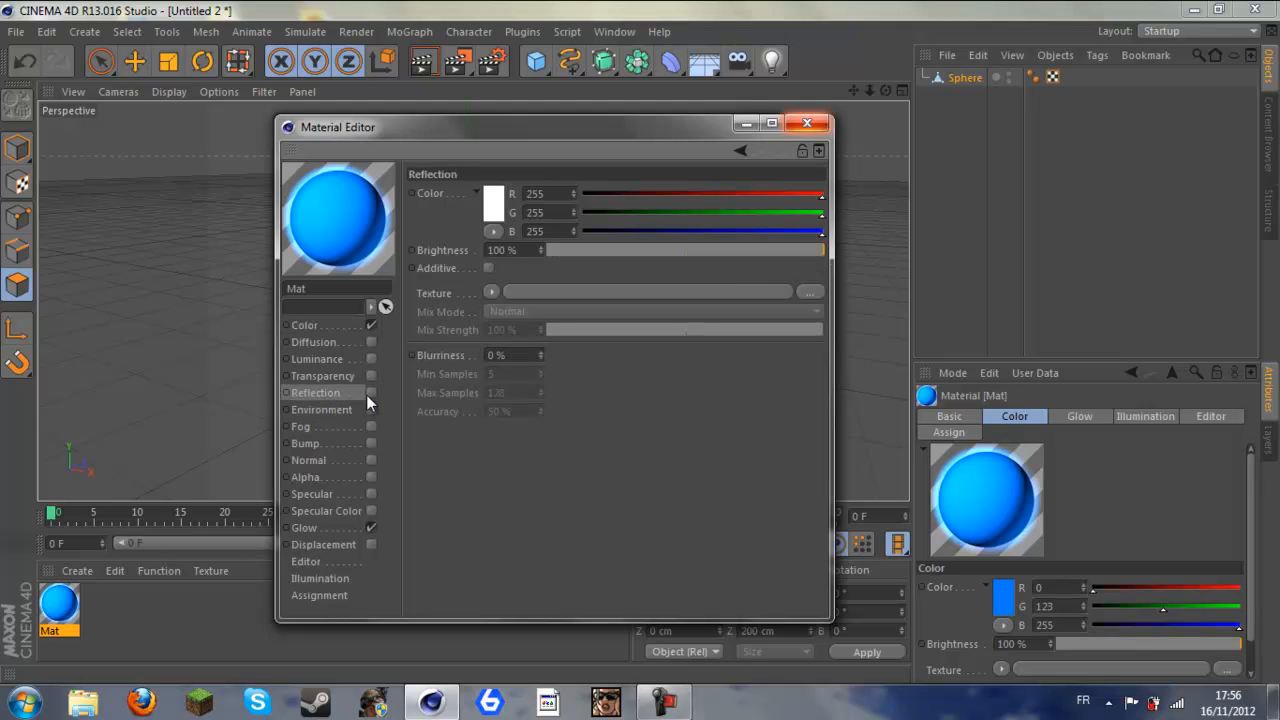
click(371, 392)
click(776, 250)
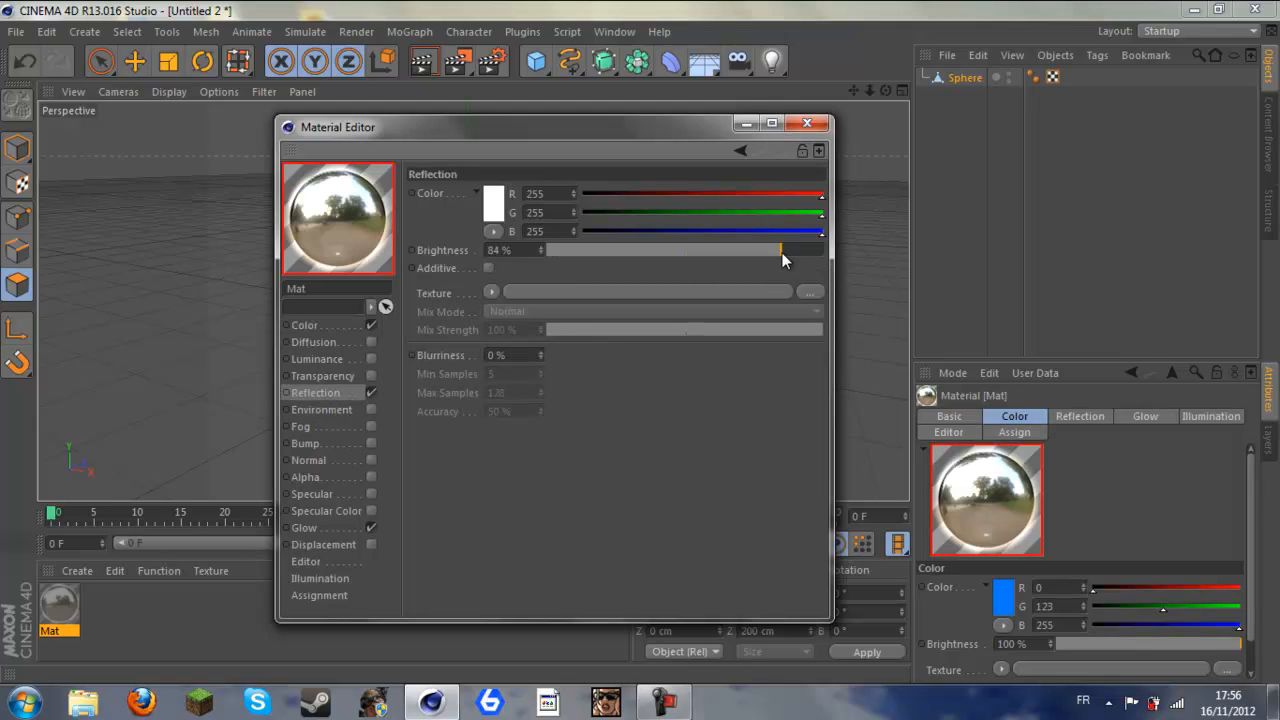
drag(776, 254, 763, 256)
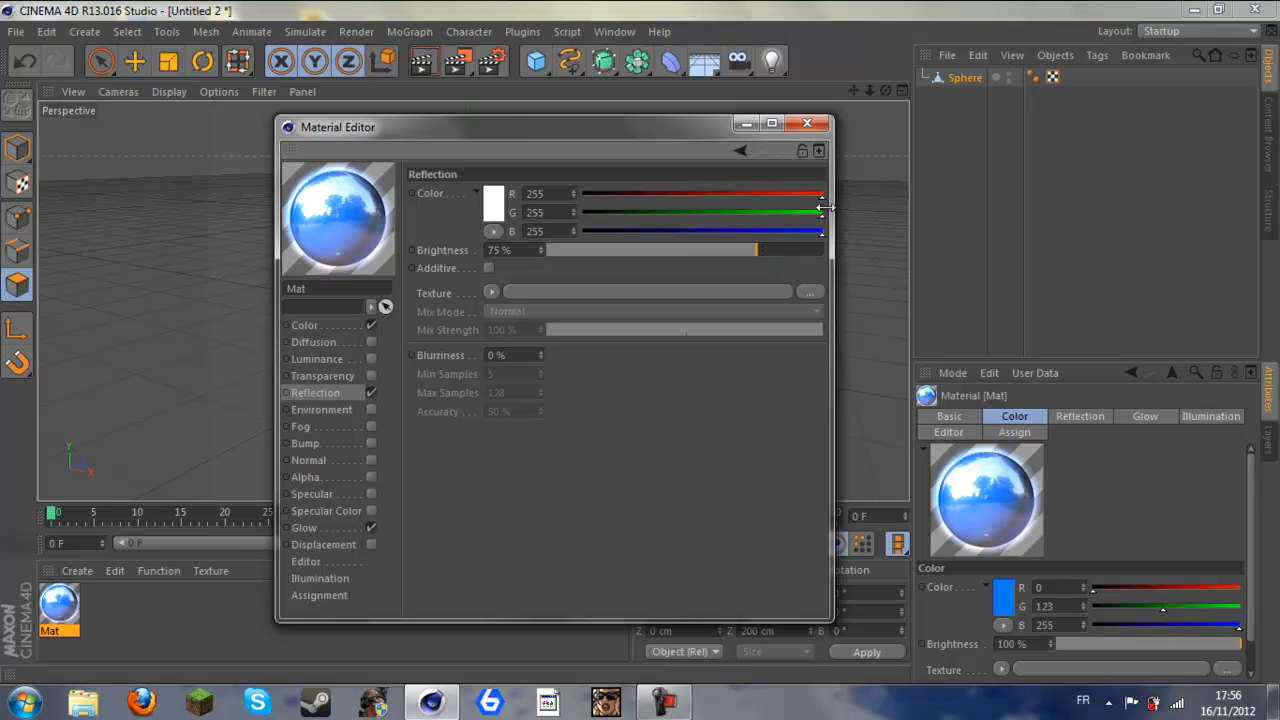
click(807, 123)
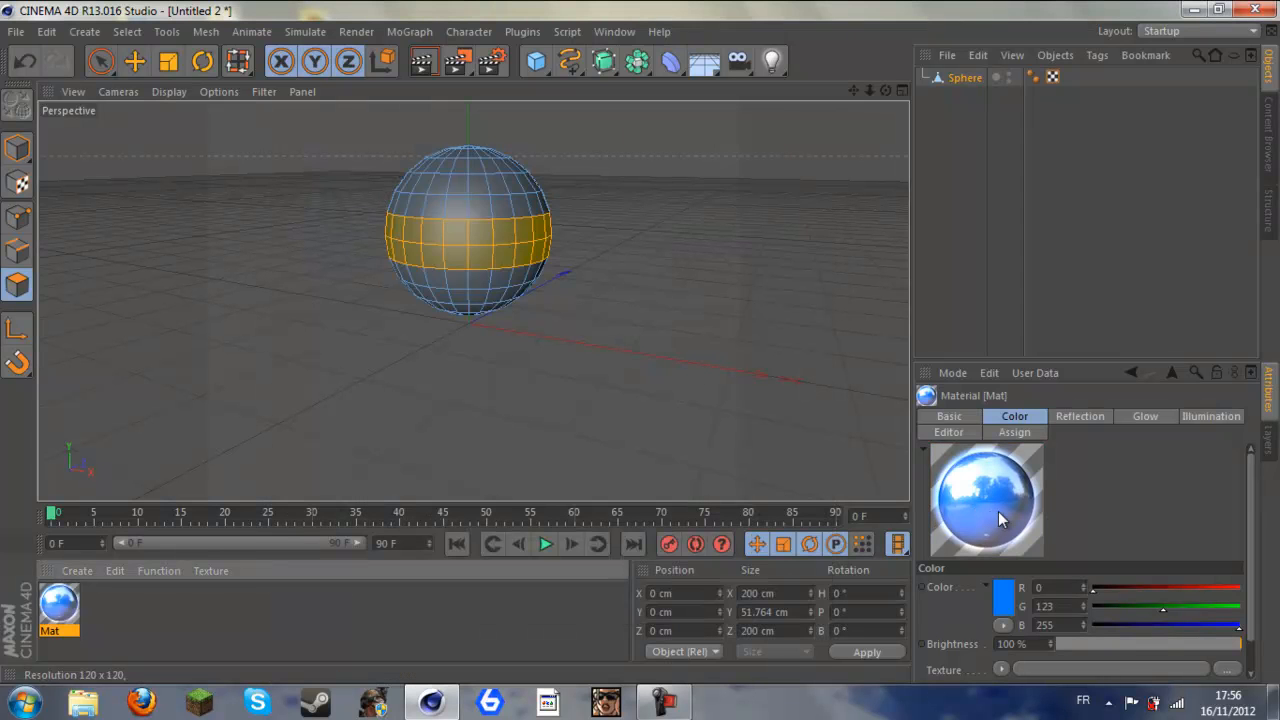
drag(997, 510, 498, 237)
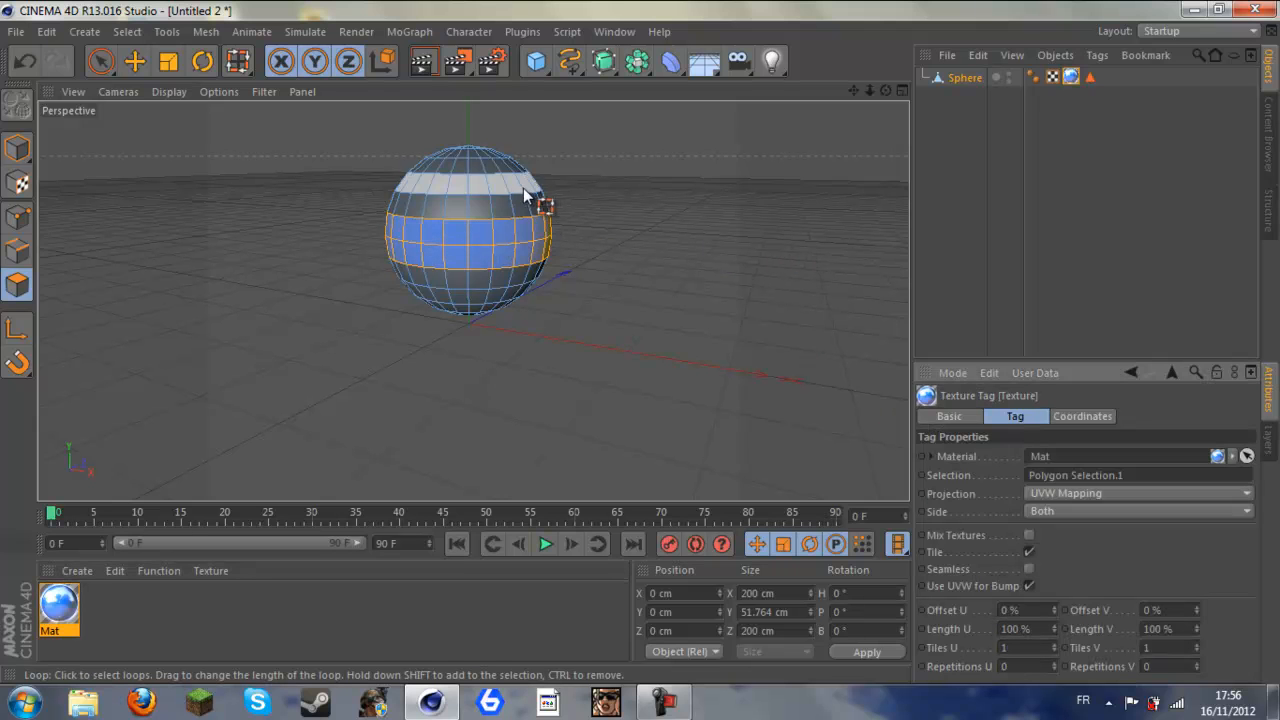
Step: Select all of the sphere's polygon loops above the blue band, up to the top pole
drag(887, 92, 640, 344)
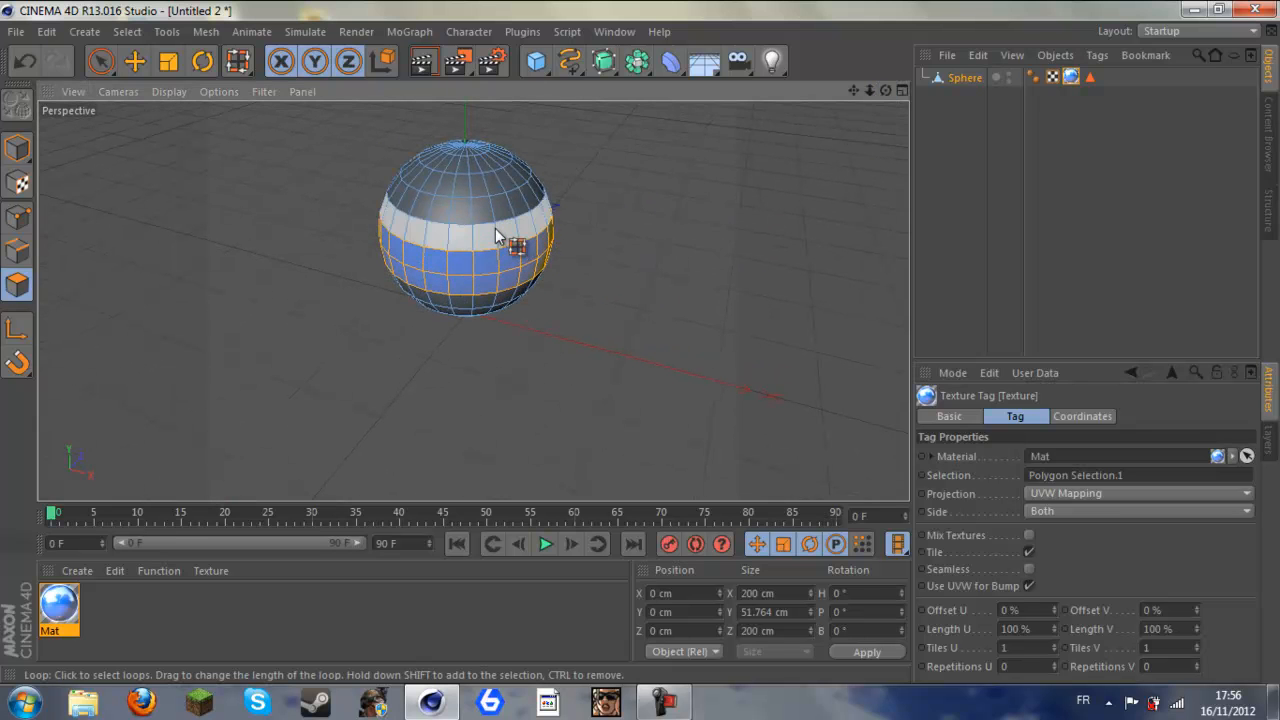
click(636, 228)
drag(510, 232, 473, 145)
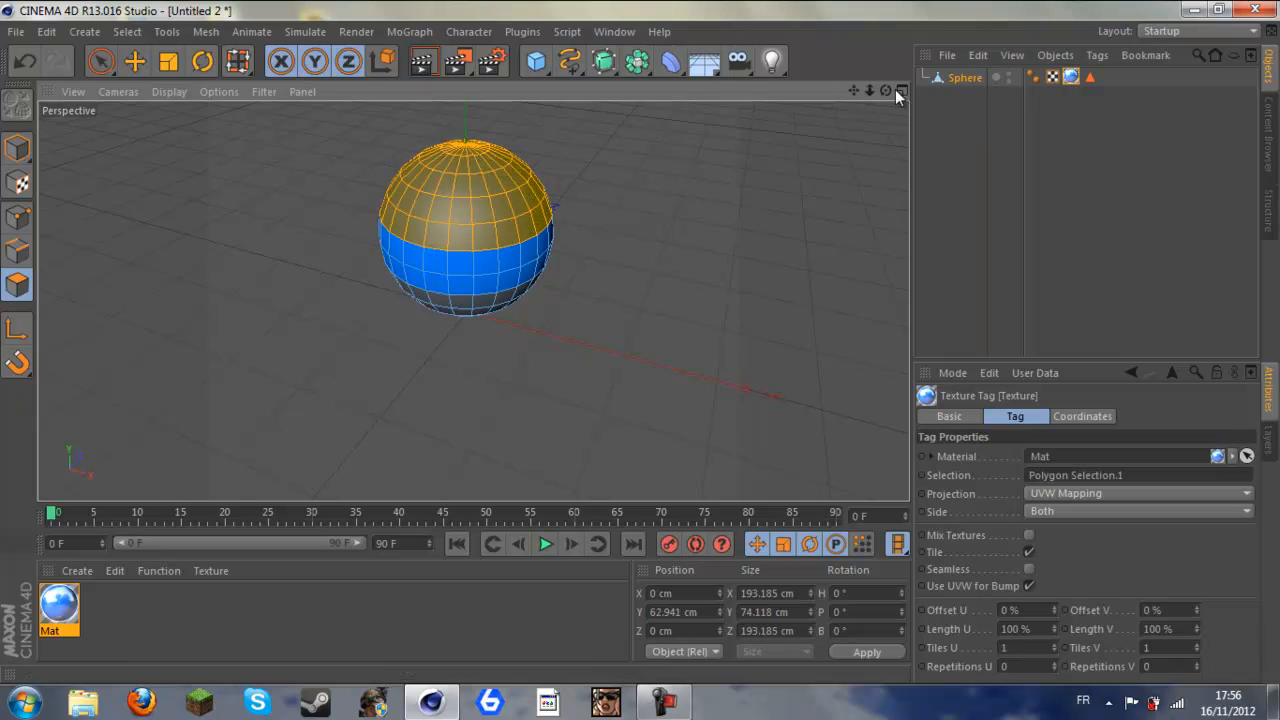
Step: Add all of the sphere's polygon loops below the blue band, down to the bottom pole, to the selection
drag(889, 89, 690, 213)
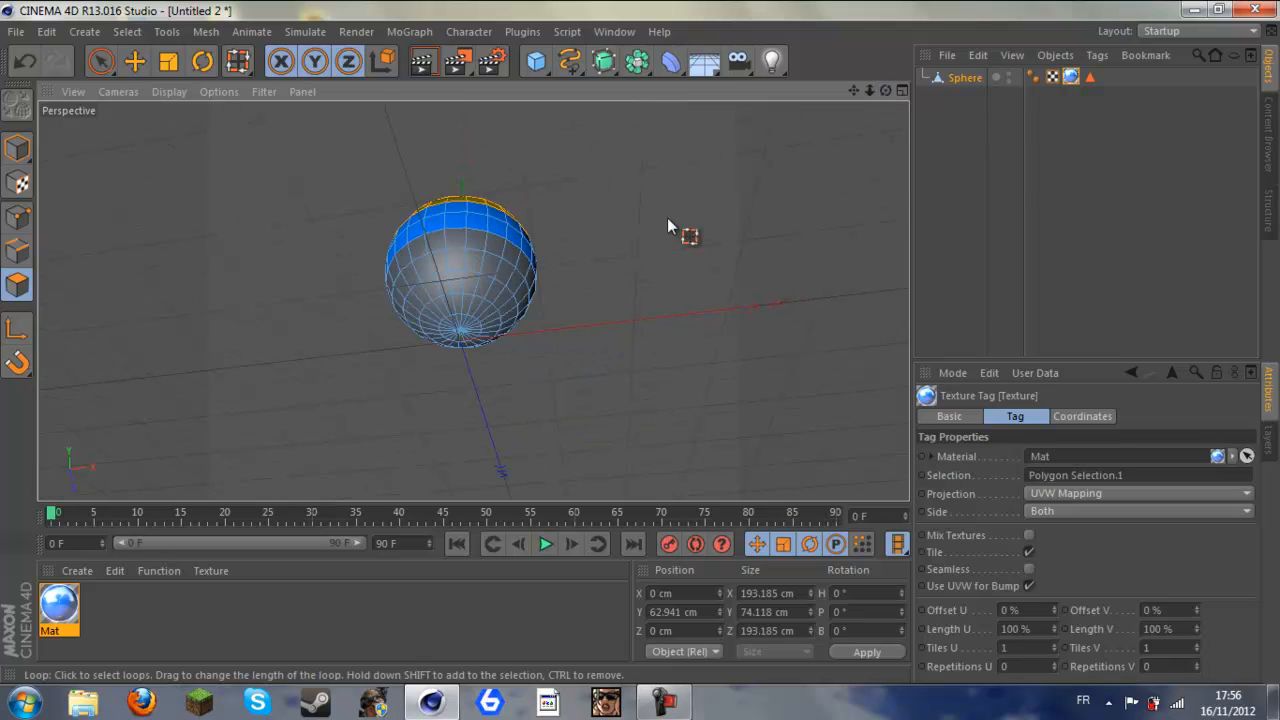
drag(471, 236, 488, 336)
drag(886, 90, 866, 120)
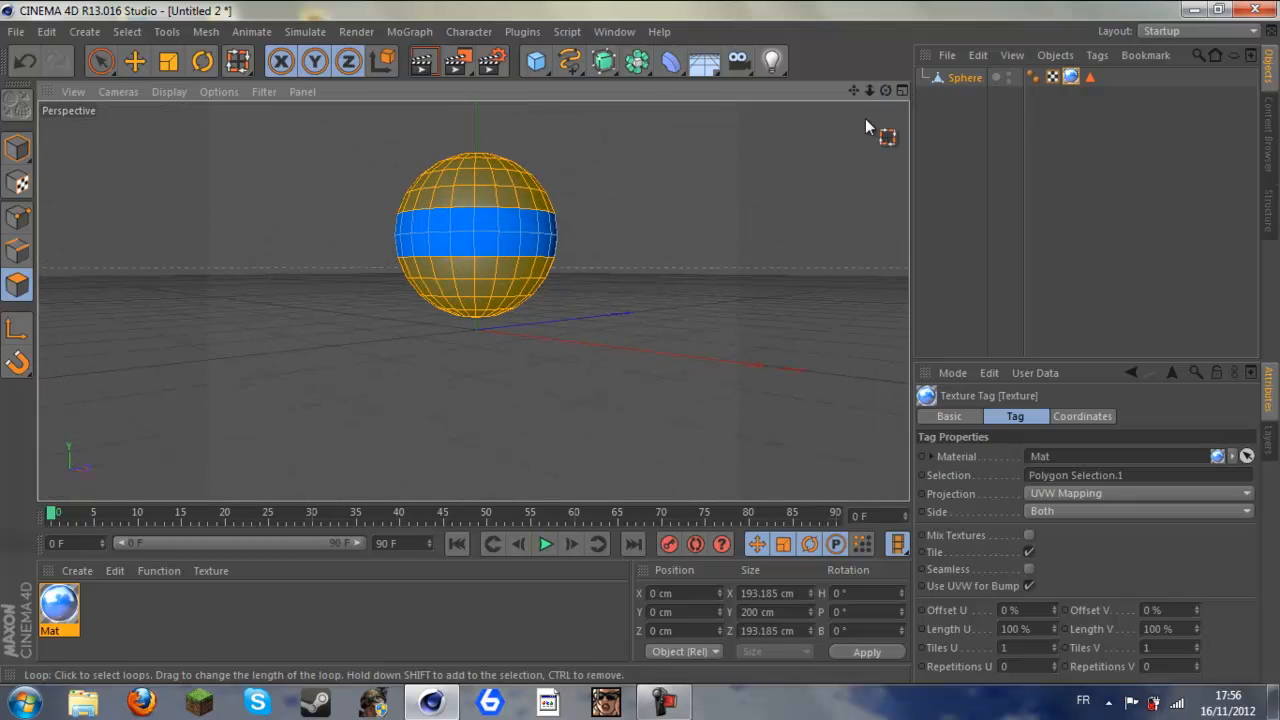
Step: Create a second new material and set its Specular mode to Metal
click(77, 571)
click(124, 415)
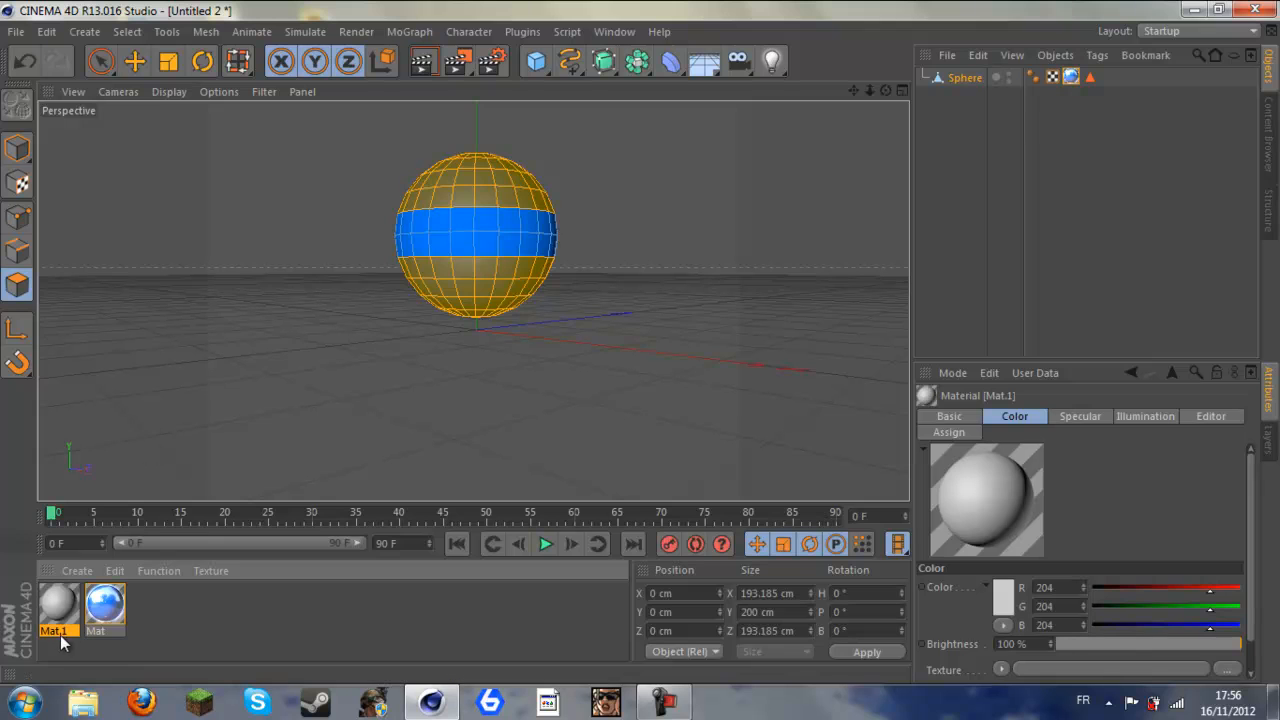
double_click(58, 610)
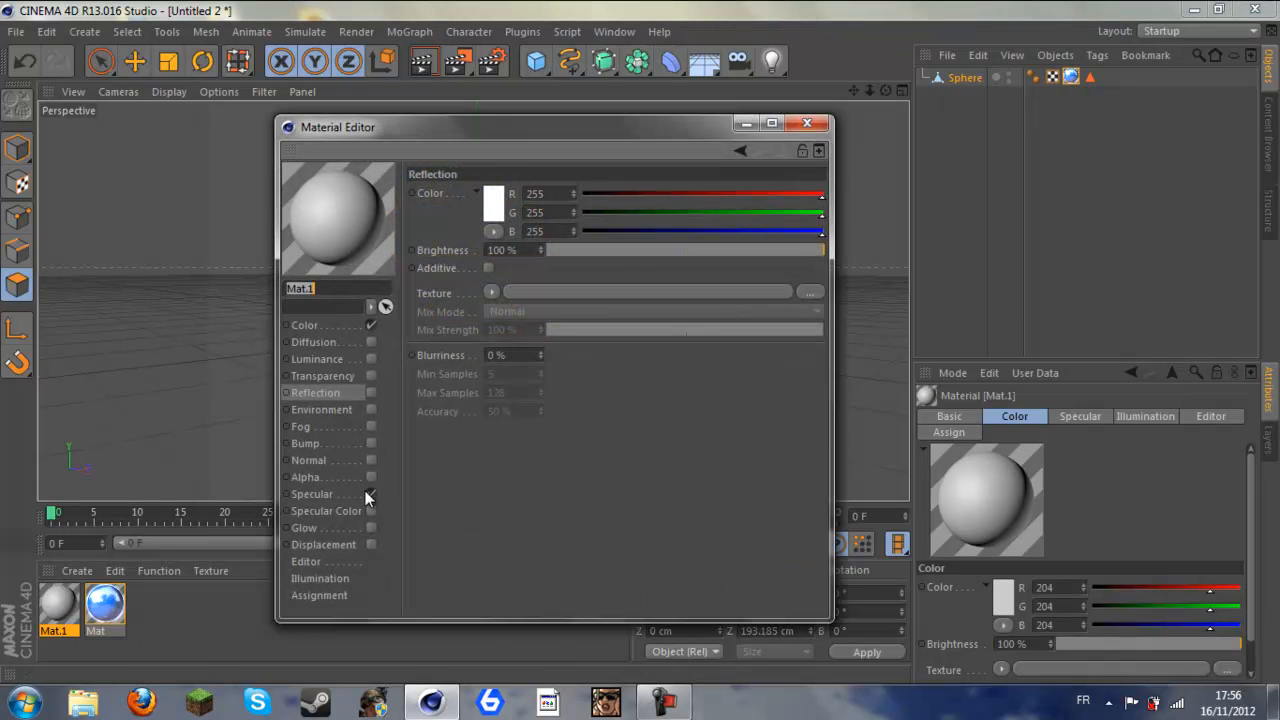
click(330, 494)
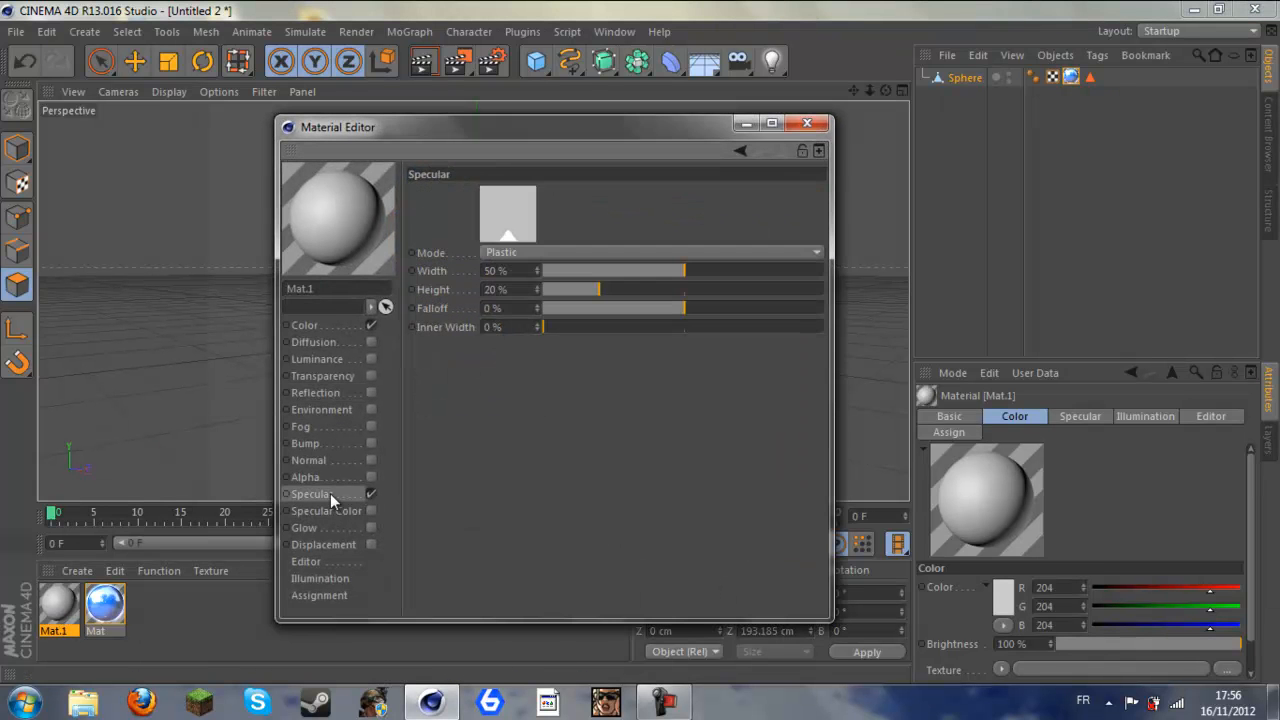
click(507, 256)
click(520, 286)
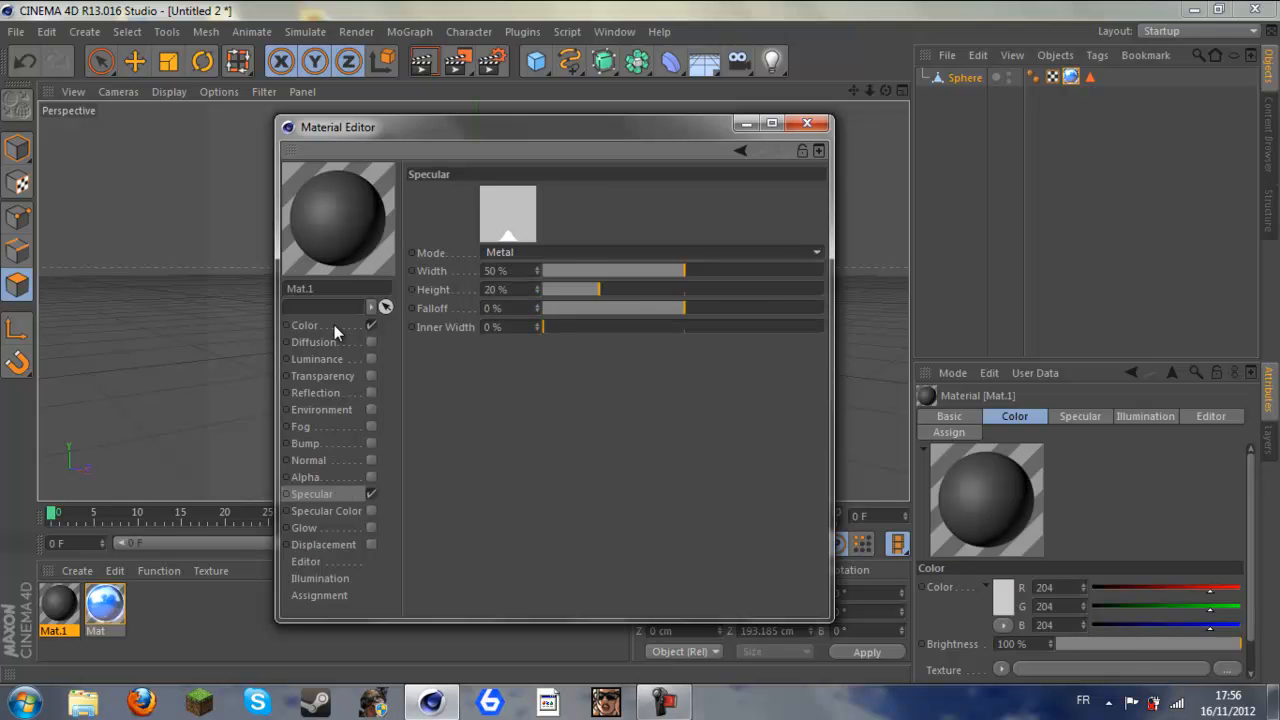
Step: Set the new material's base color to a medium grey, RGB 148, 148, 148
click(336, 326)
click(498, 208)
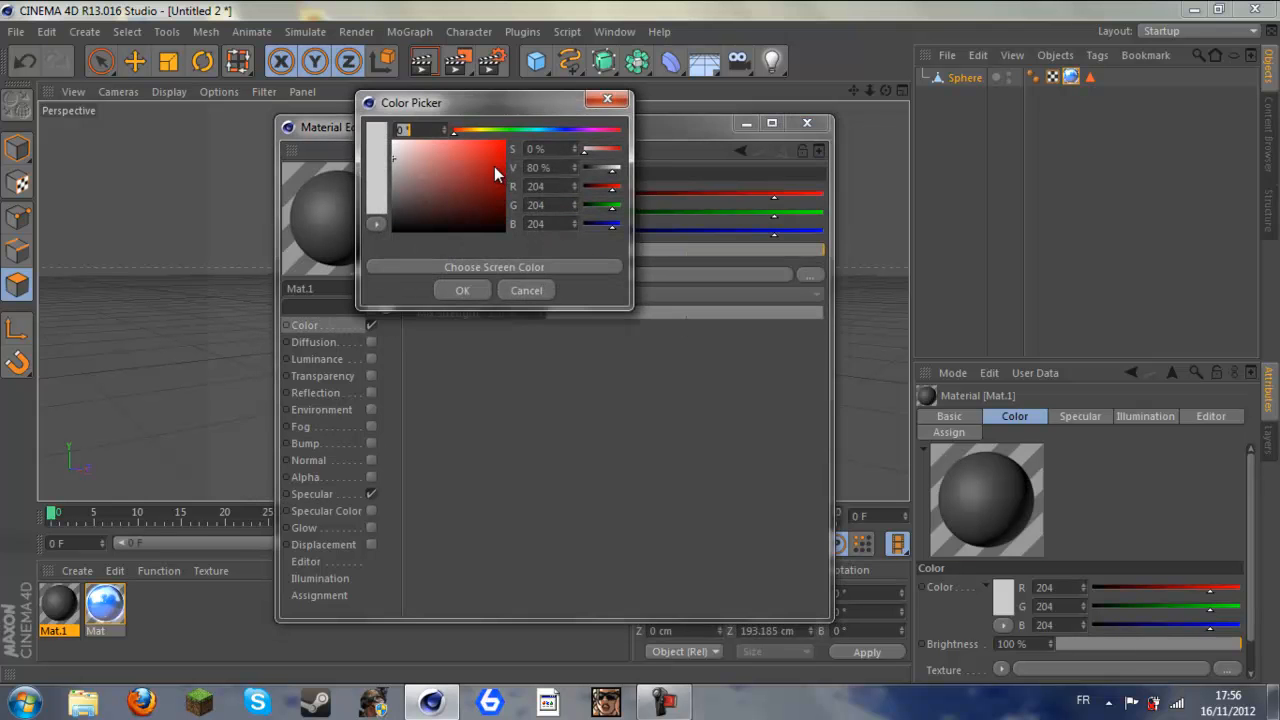
drag(399, 174, 392, 189)
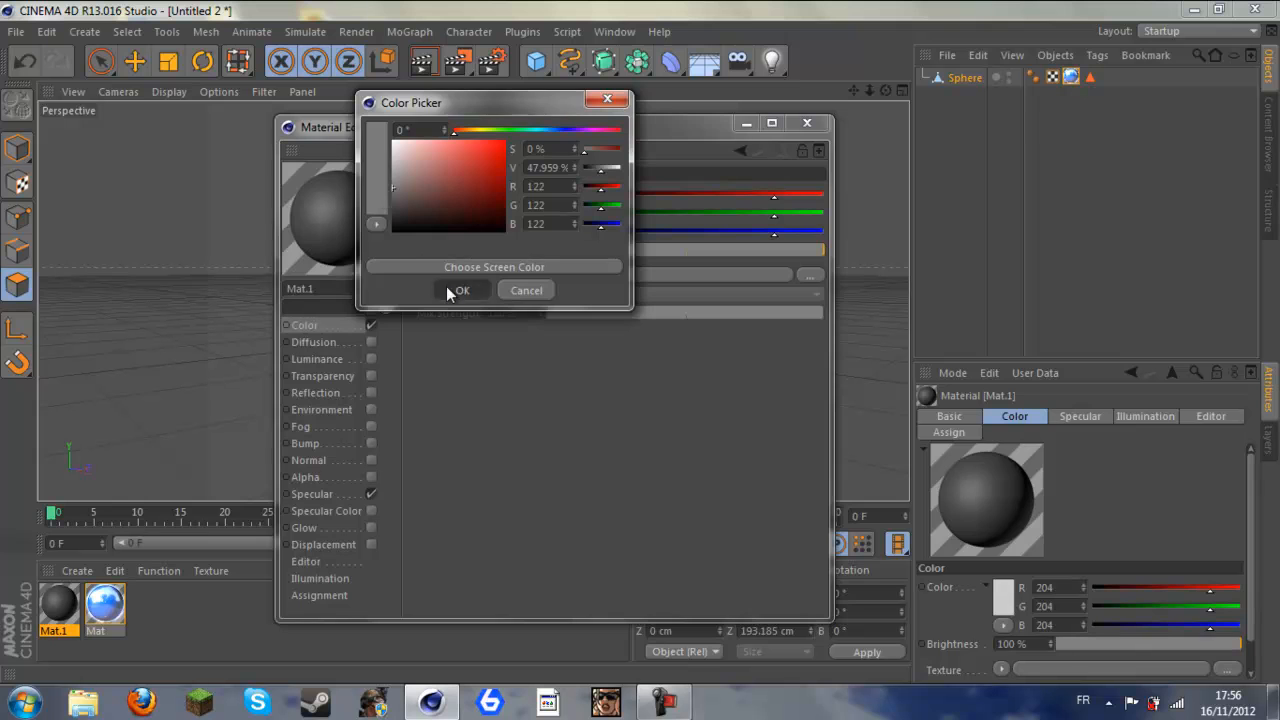
click(446, 288)
click(496, 201)
drag(400, 170, 368, 179)
click(446, 284)
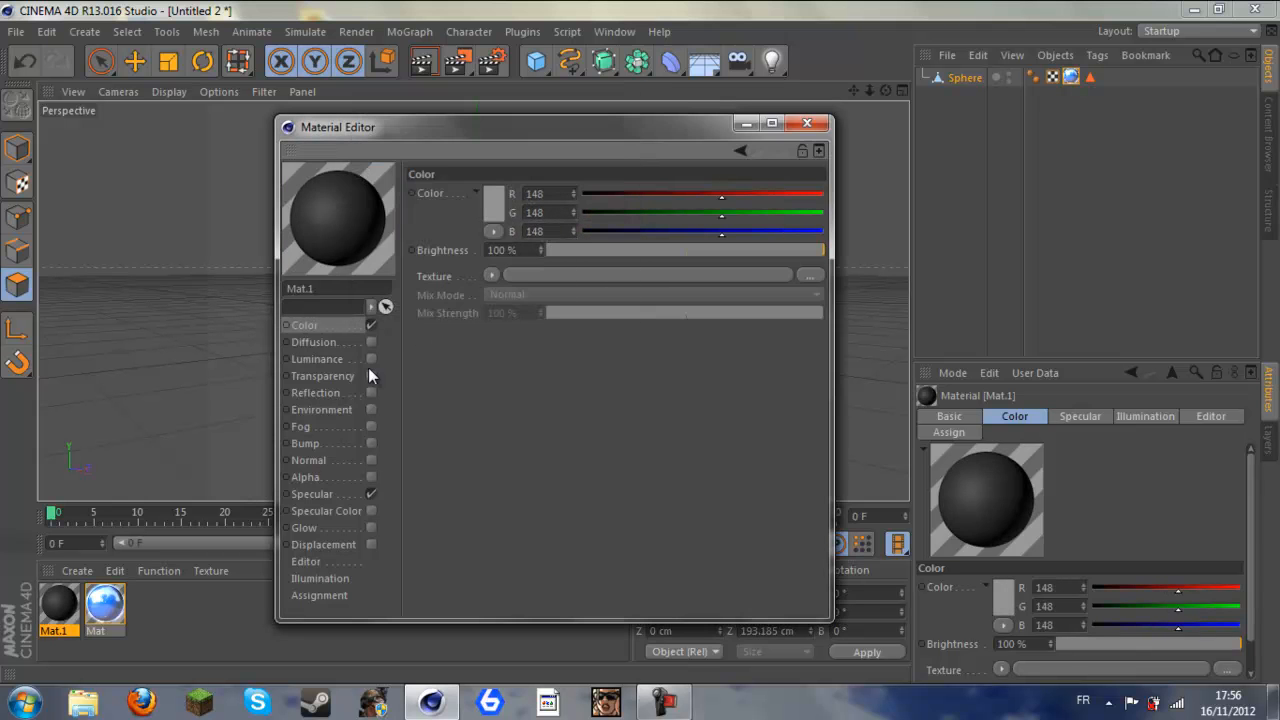
Step: Enable the grey material's Reflection channel at 55 % brightness and apply the material to the selected polygons above and below the band
click(371, 394)
drag(823, 250, 701, 259)
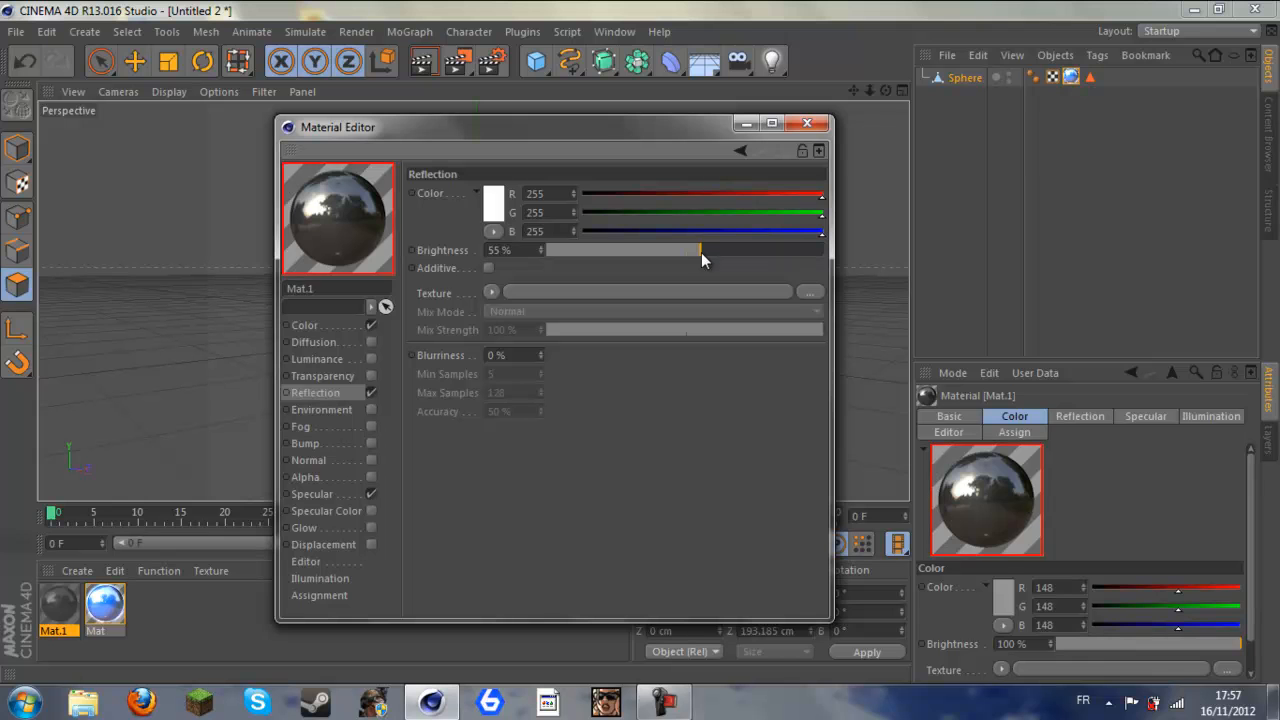
click(807, 123)
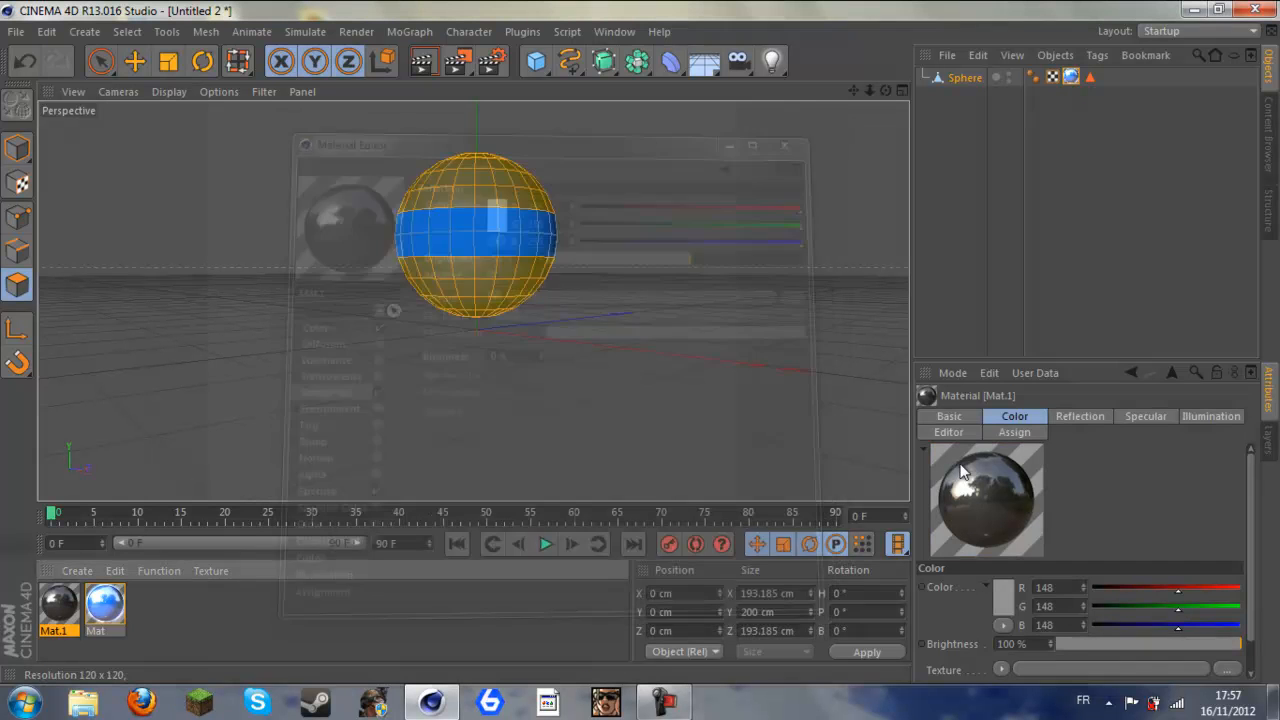
drag(957, 489, 523, 289)
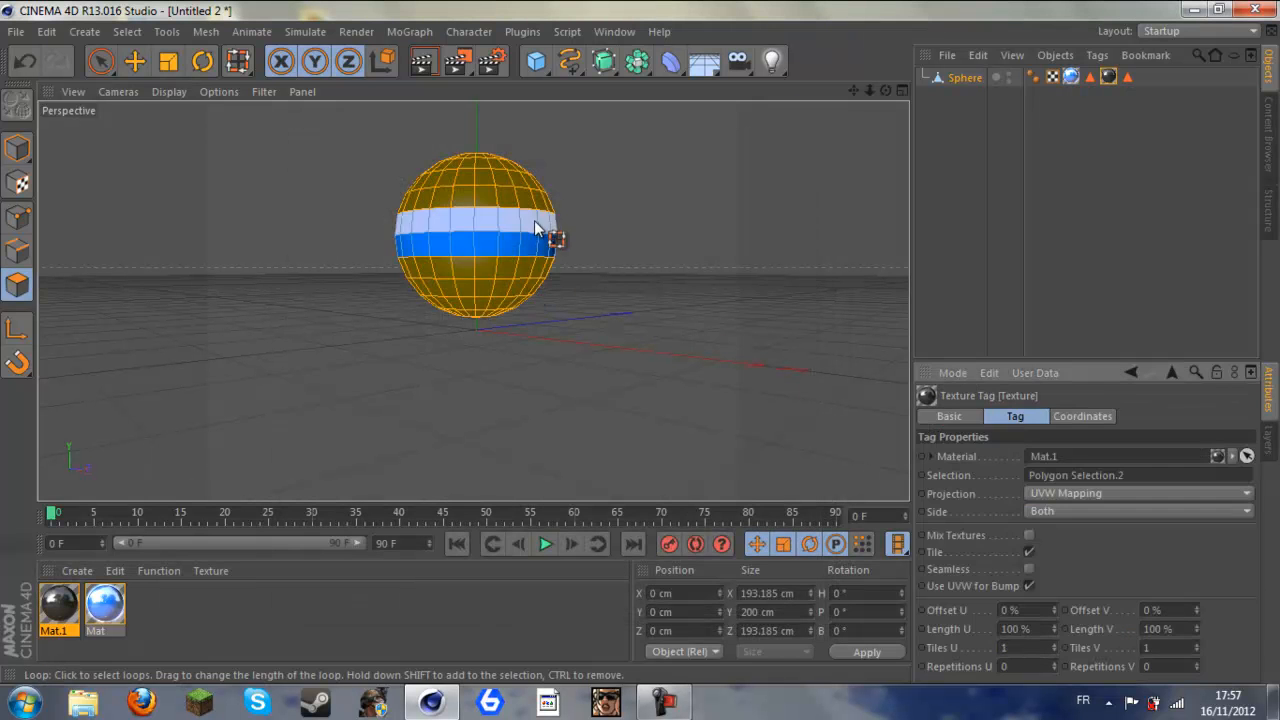
Step: Render the active view and compare the sphere with the reference image on the desktop wallpaper
click(425, 58)
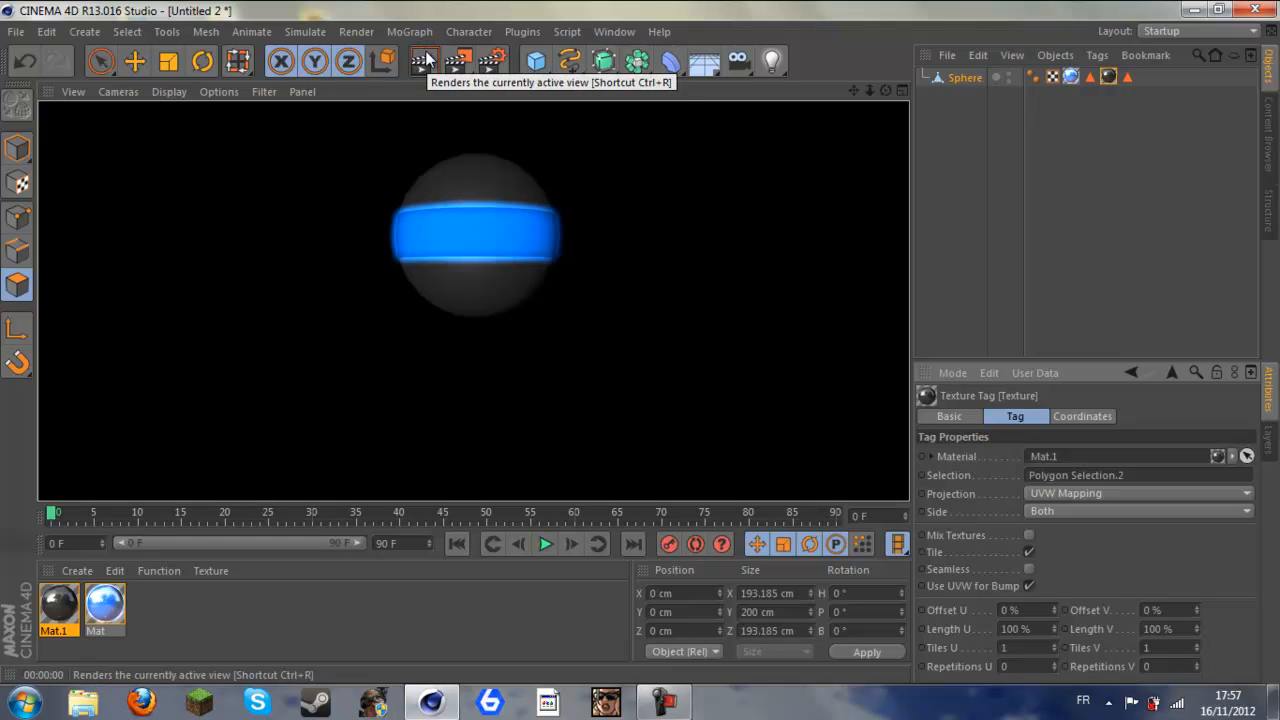
scroll(514, 143, down, 2)
click(431, 702)
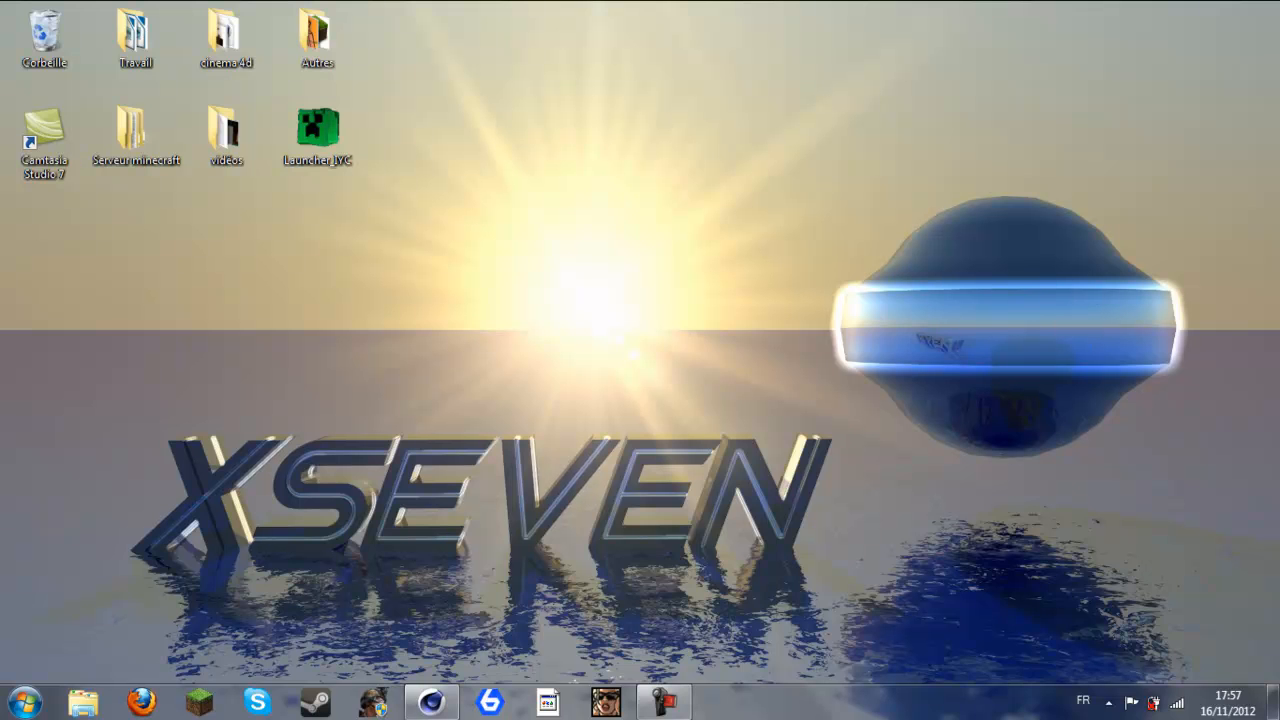
click(431, 702)
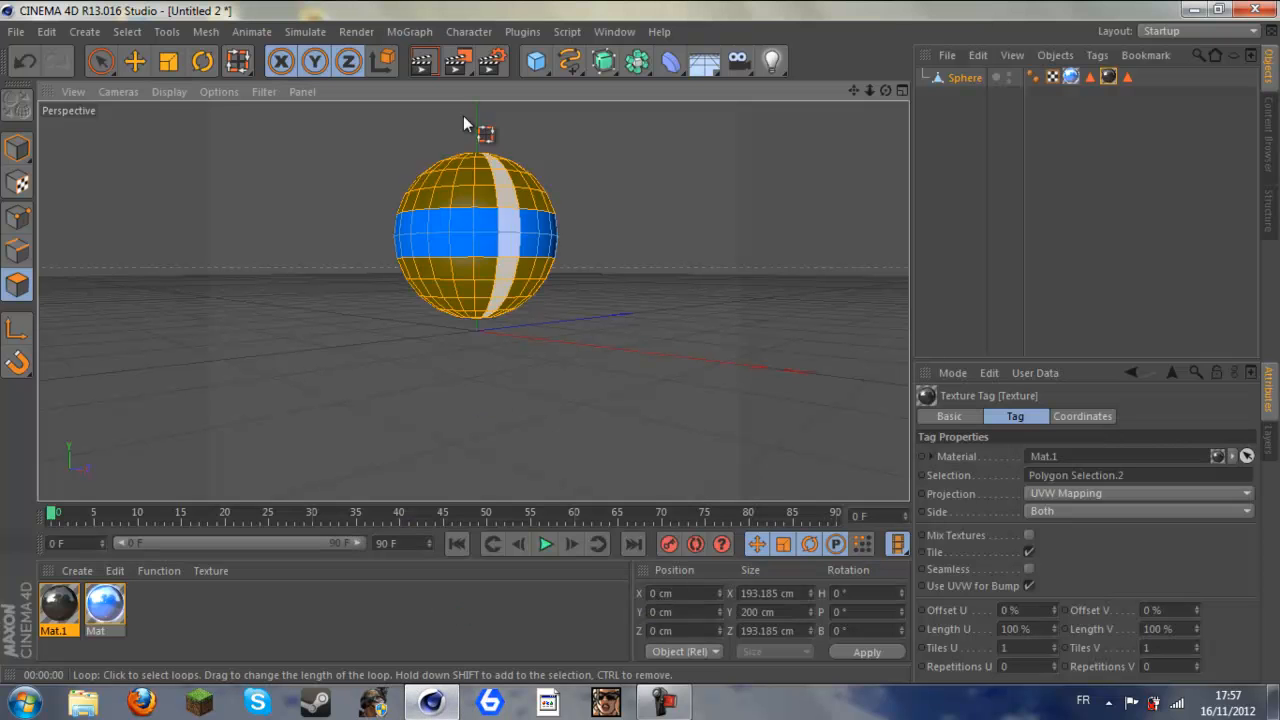
Step: Select the two equatorial polygon loops that form the blue band
click(617, 229)
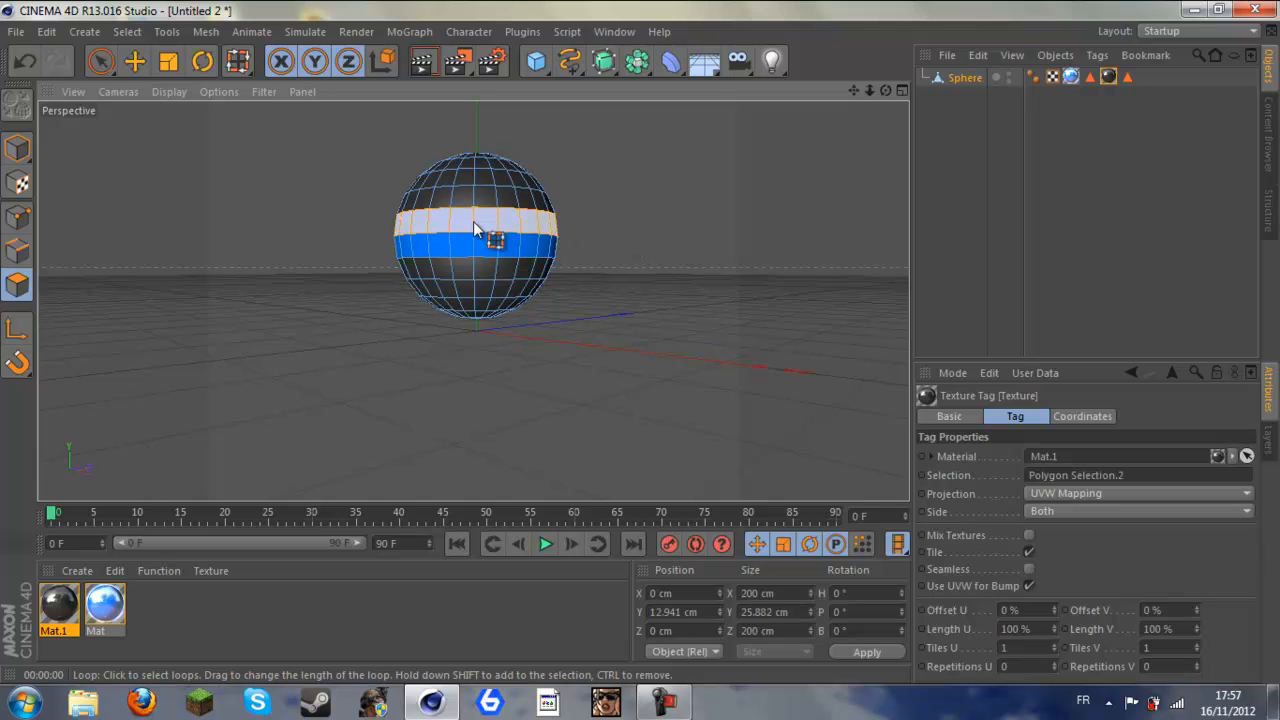
click(478, 245)
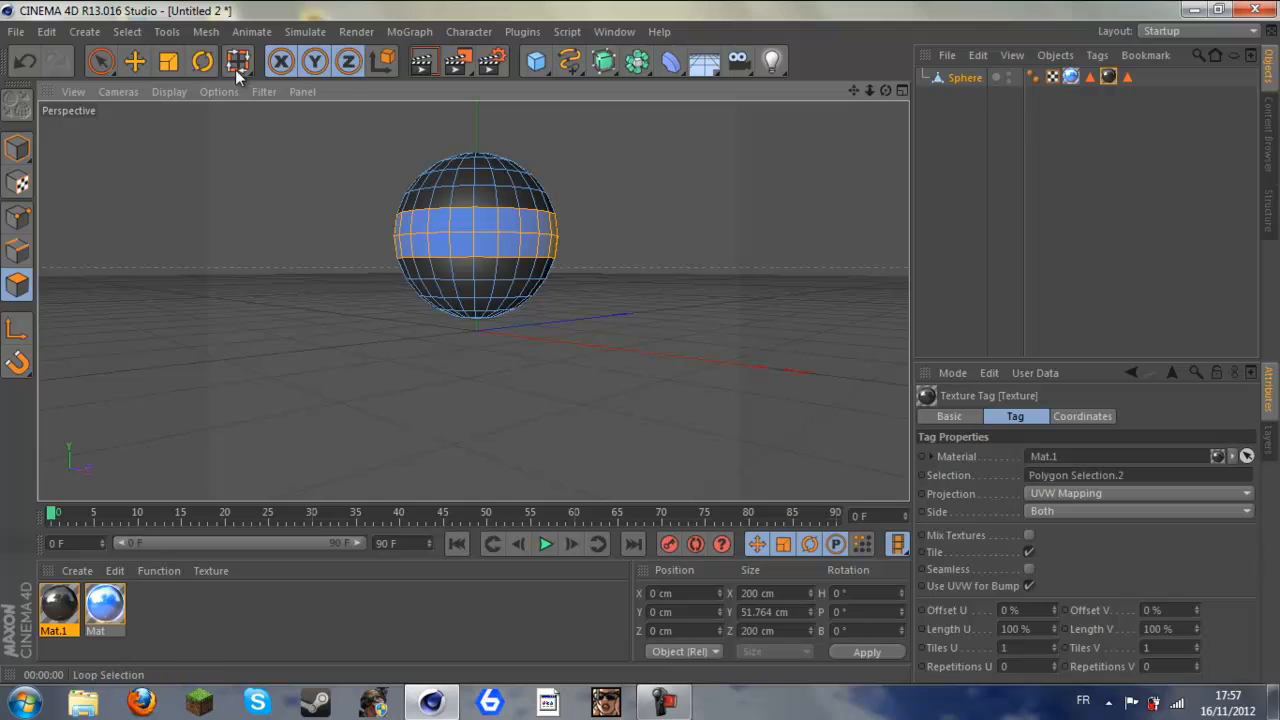
key(e)
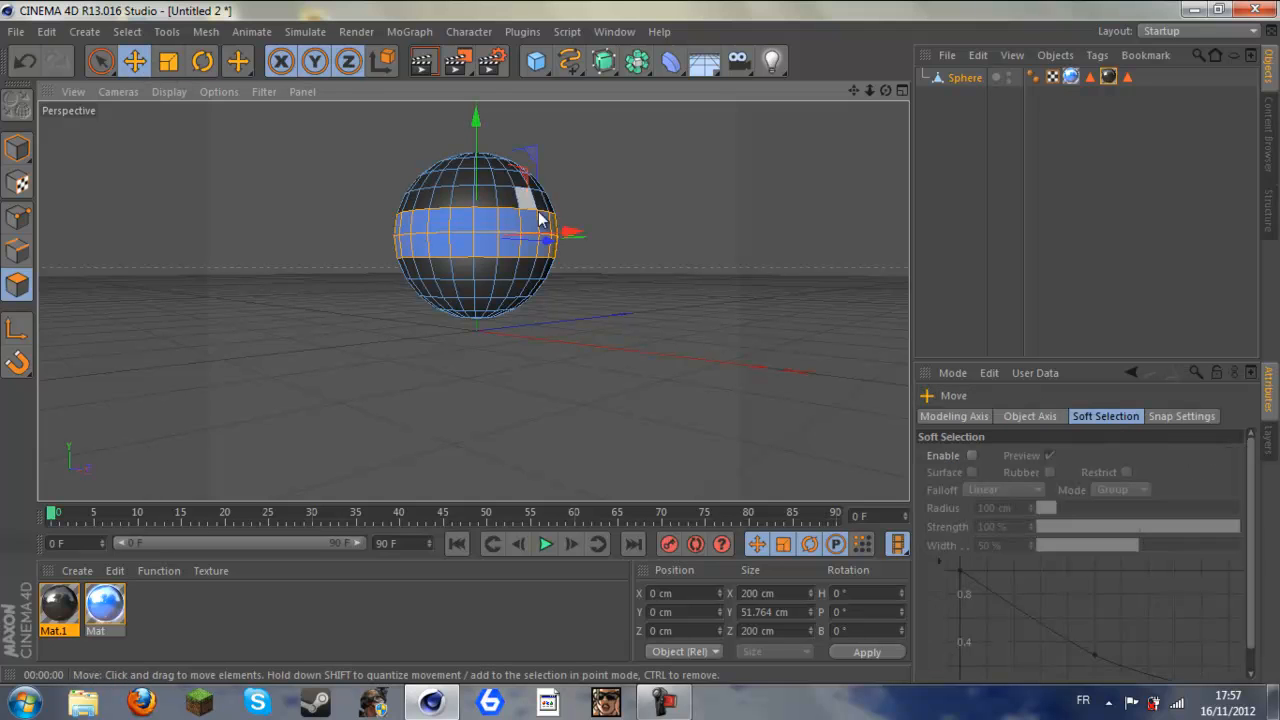
drag(543, 242, 544, 242)
click(27, 60)
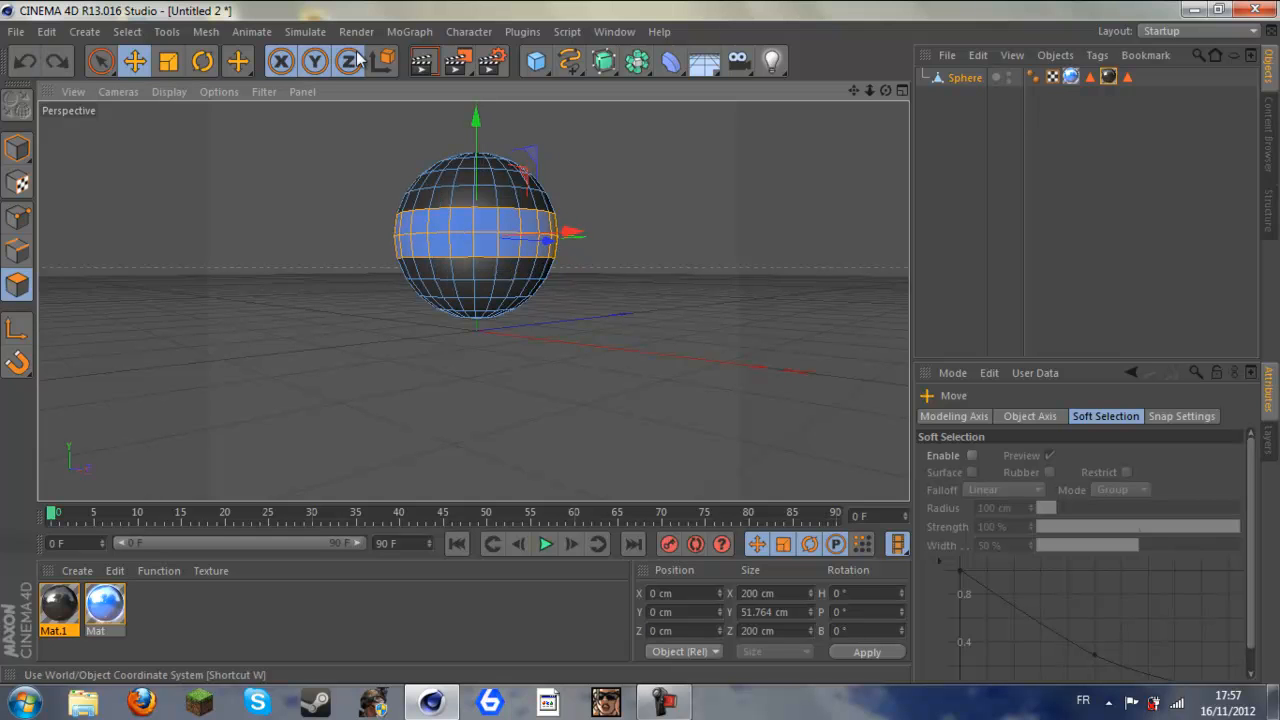
Step: Scale the selected band outward along X and Z to about 250 cm by 247 cm so it protrudes from the sphere
key(t)
drag(886, 91, 352, 494)
drag(594, 214, 596, 216)
drag(533, 308, 540, 320)
drag(886, 93, 869, 134)
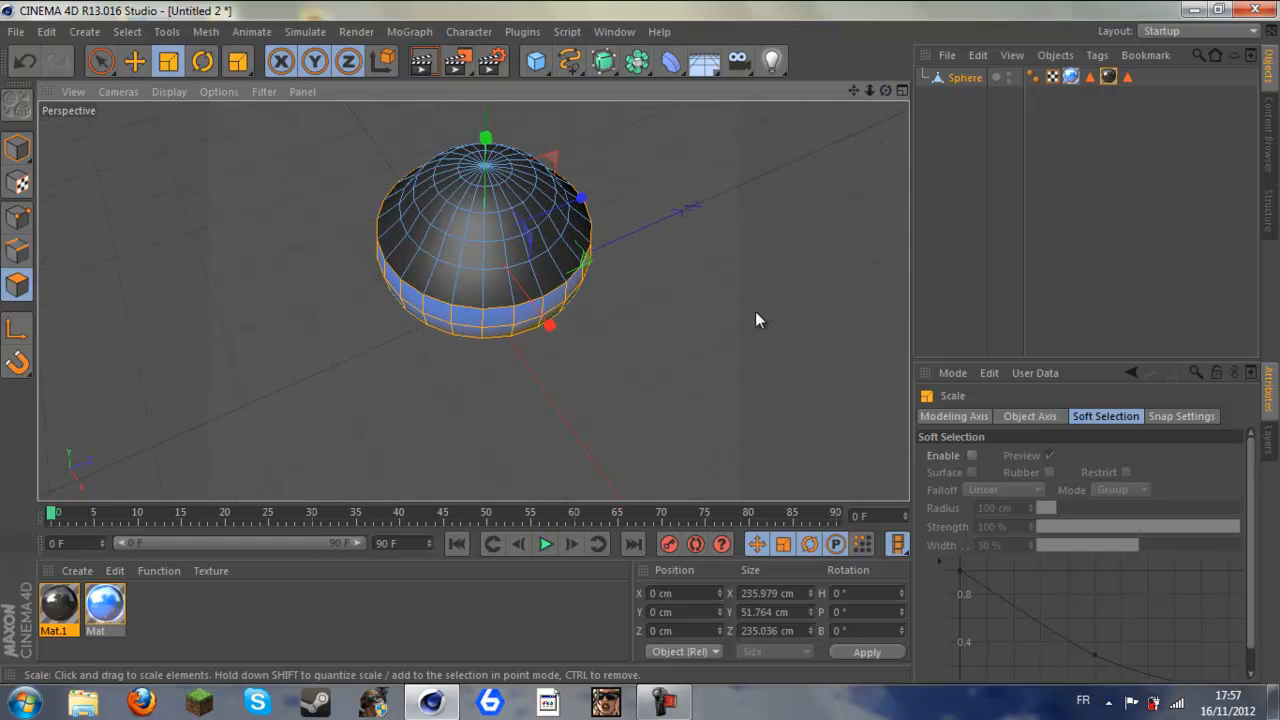
drag(549, 322, 552, 322)
mouse_move(584, 212)
mouse_down()
mouse_move(577, 203)
mouse_move(598, 193)
mouse_up()
drag(887, 89, 651, 337)
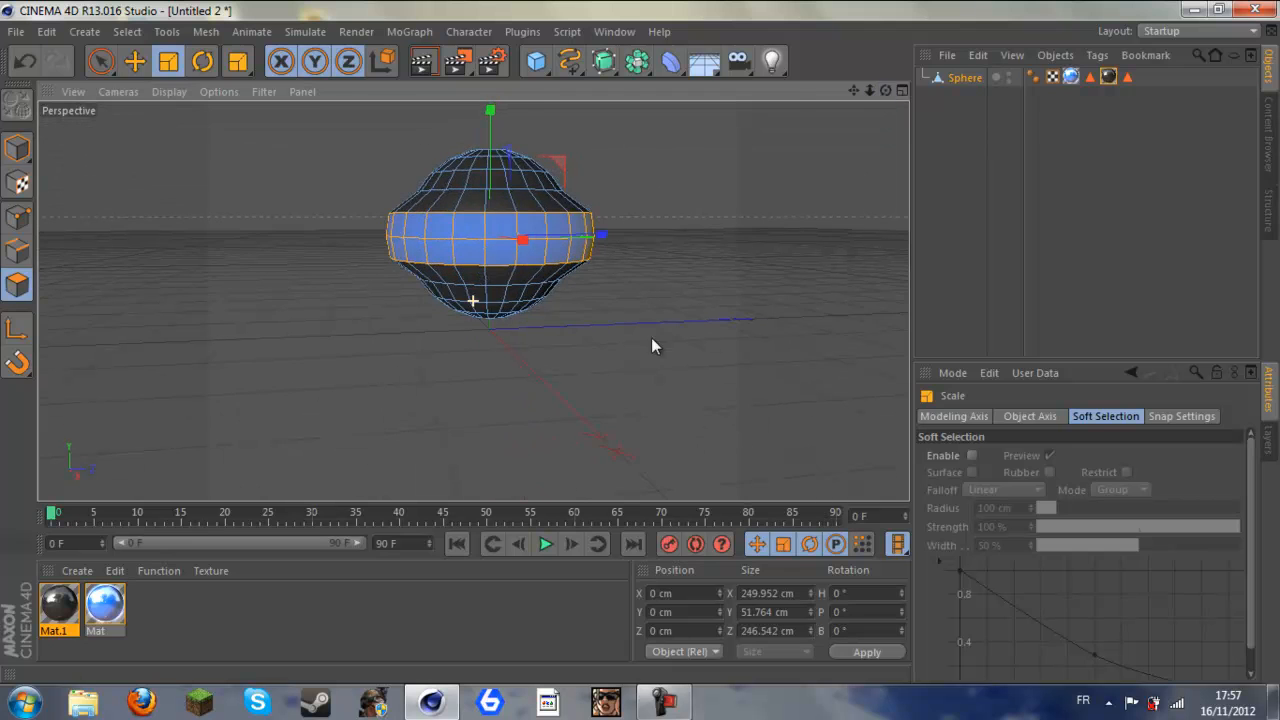
Step: Render the view with the widened band and check its shape against the desktop wallpaper
click(421, 62)
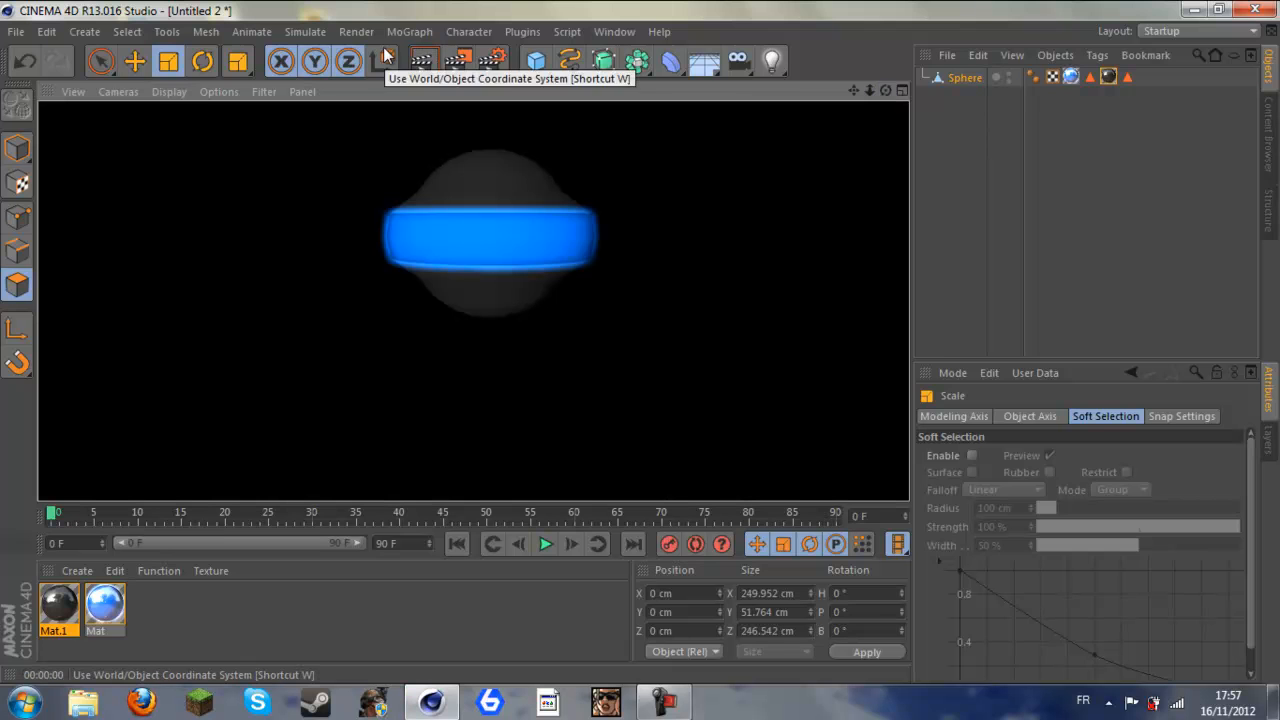
click(436, 703)
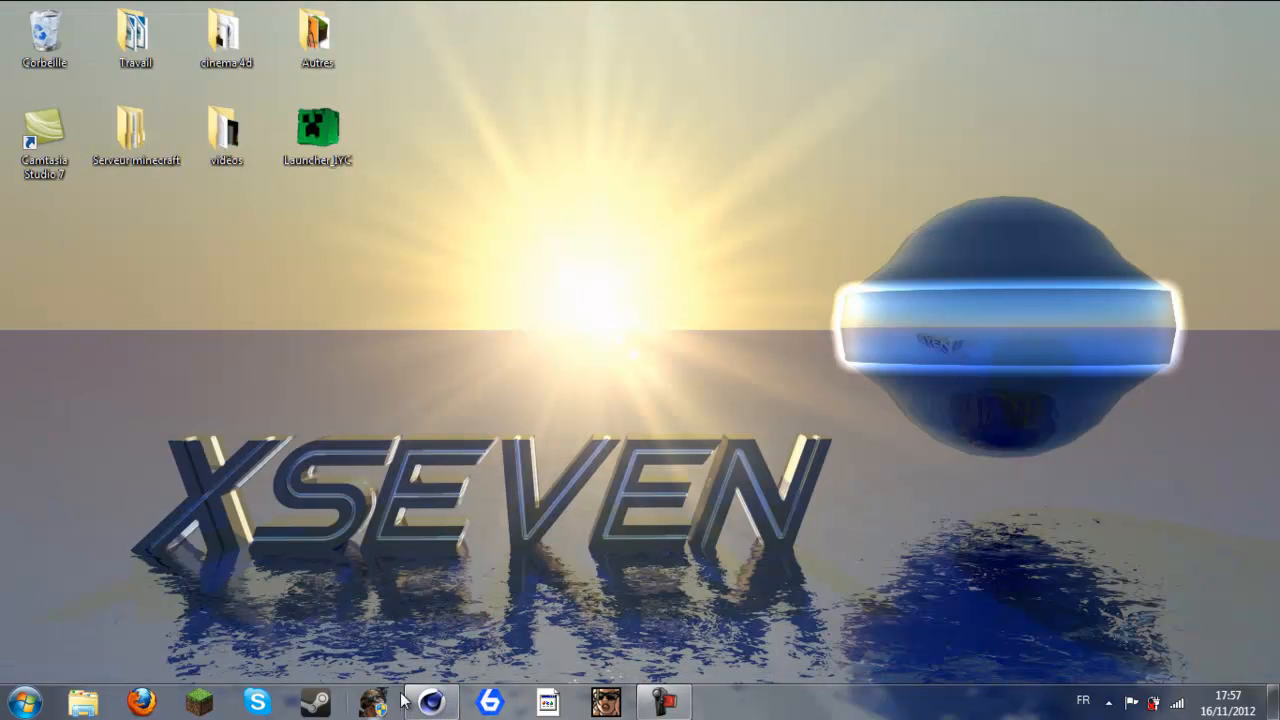
click(431, 703)
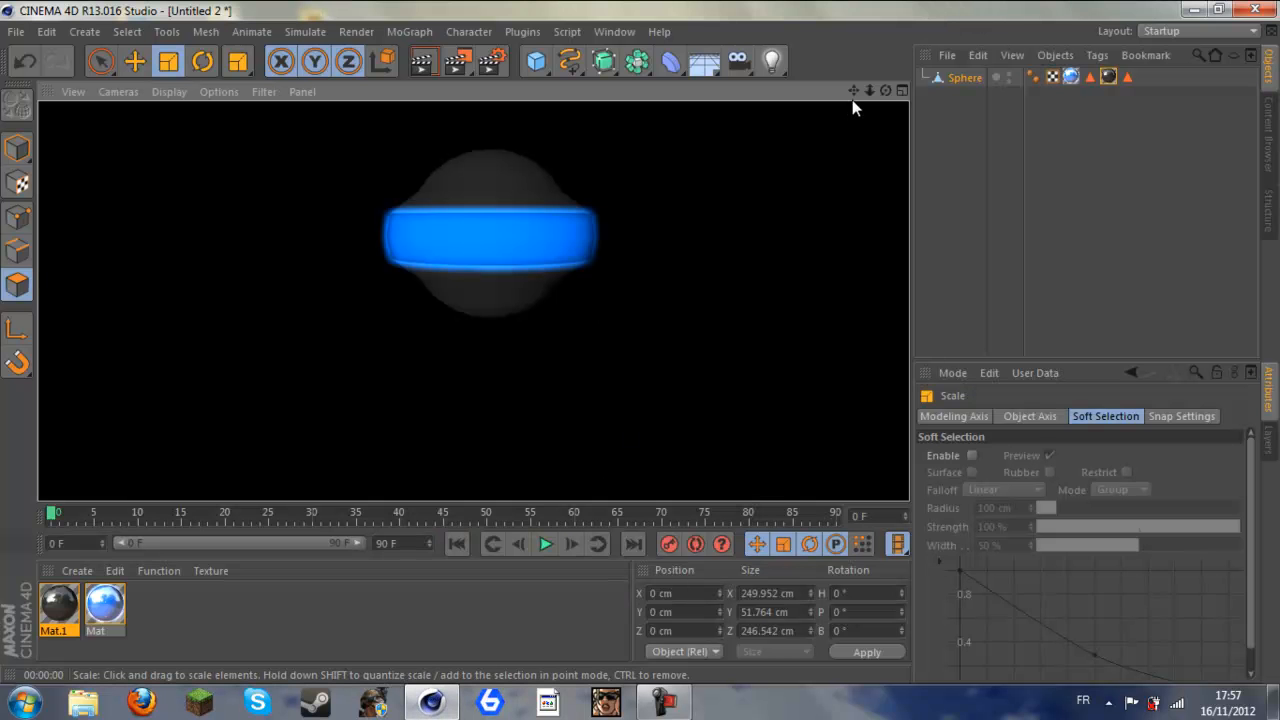
Step: Deselect the sphere and add a Floor object to the scene
alt+drag(645, 350, 668, 328)
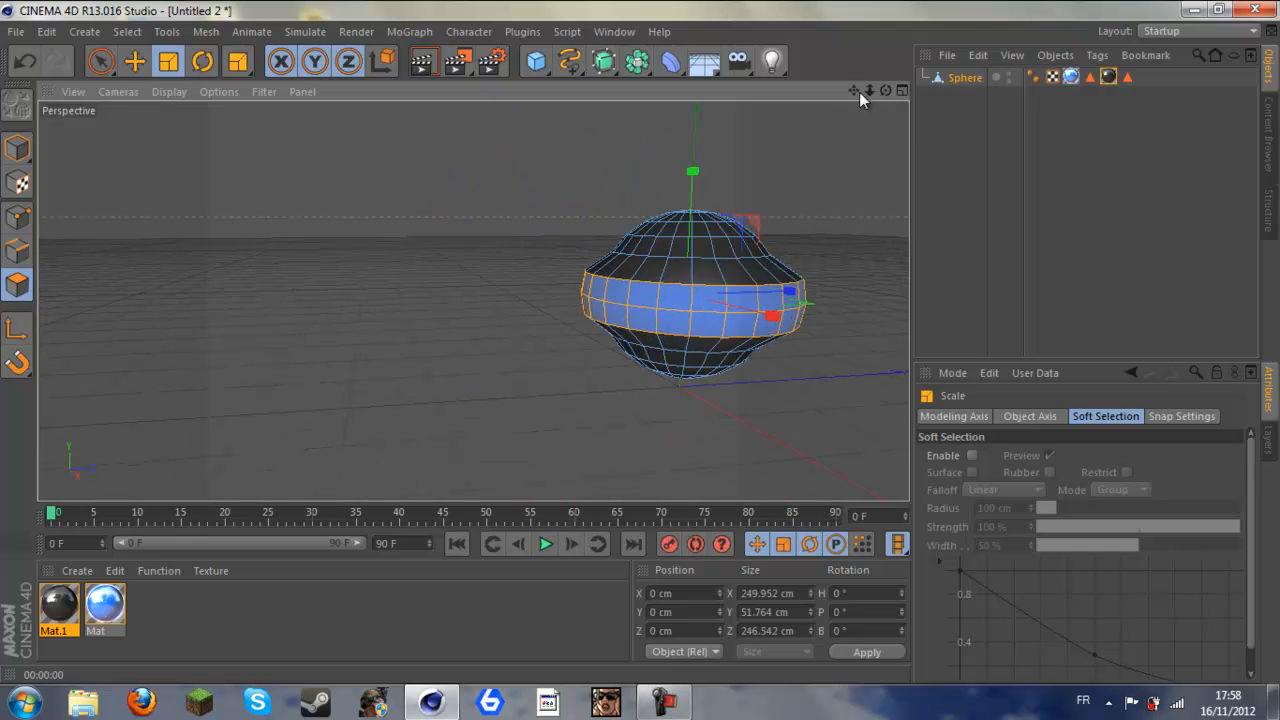
click(936, 127)
scroll(817, 156, down, 3)
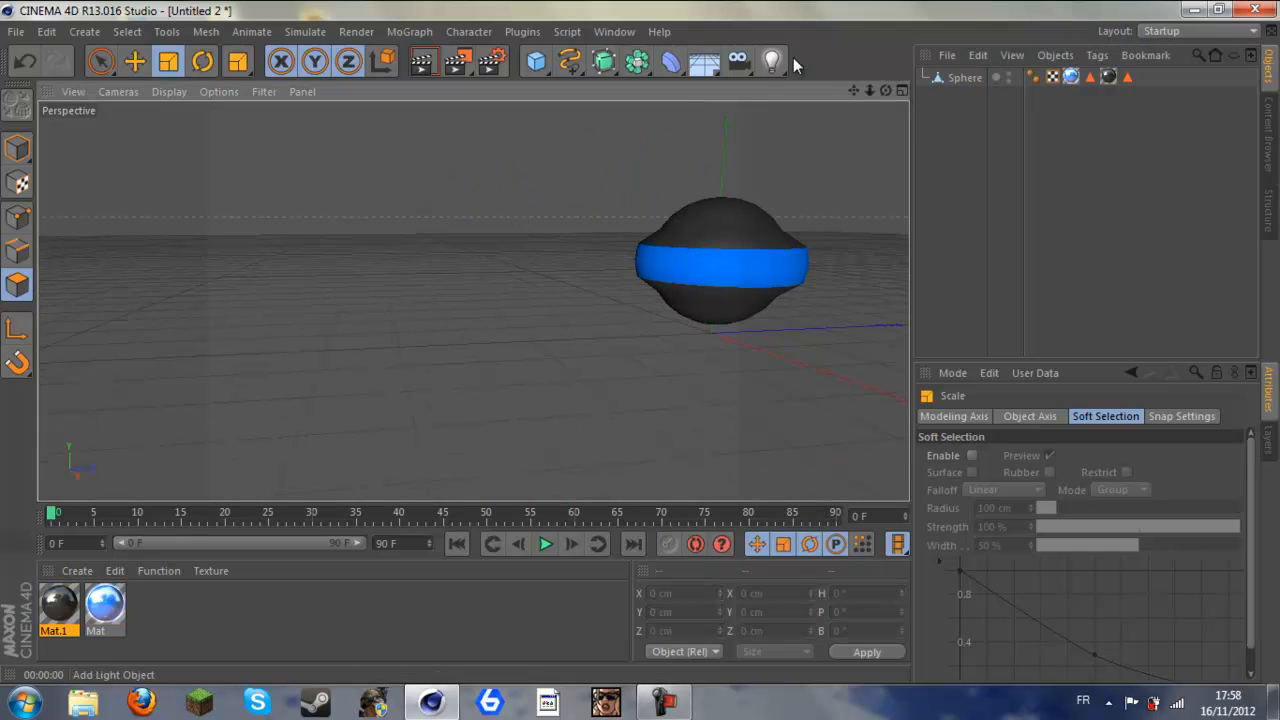
drag(855, 91, 635, 346)
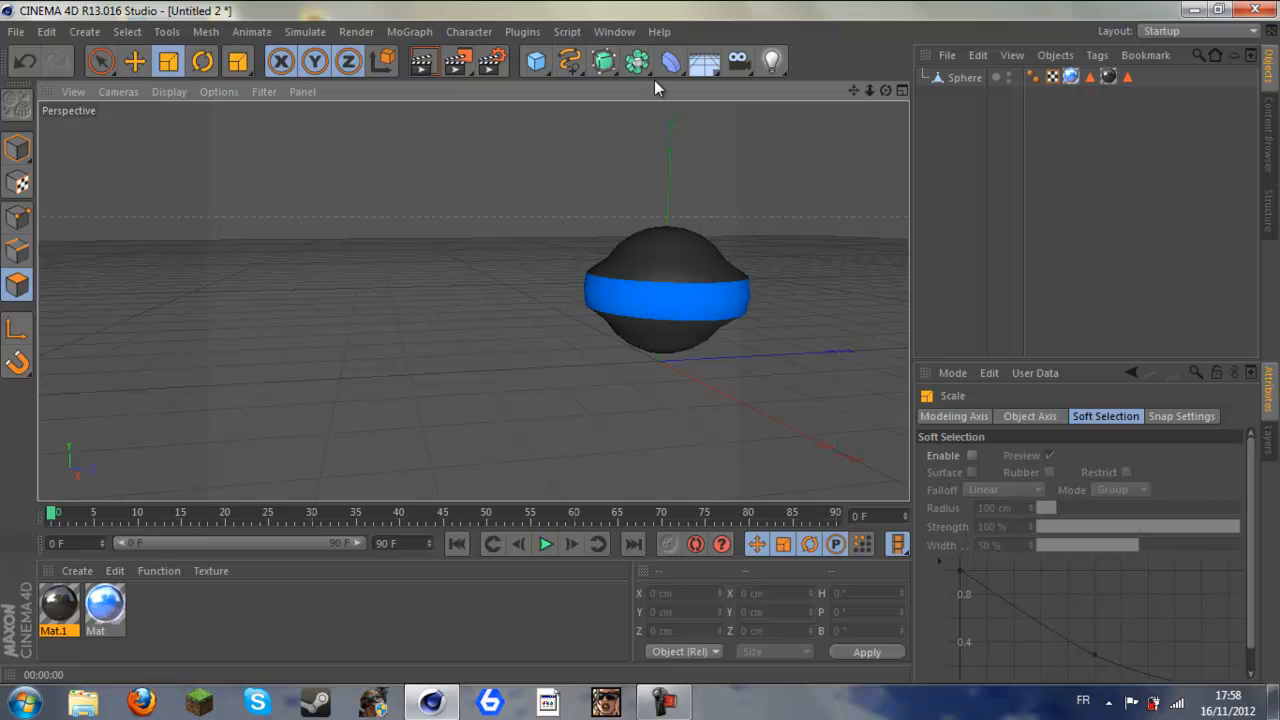
click(704, 61)
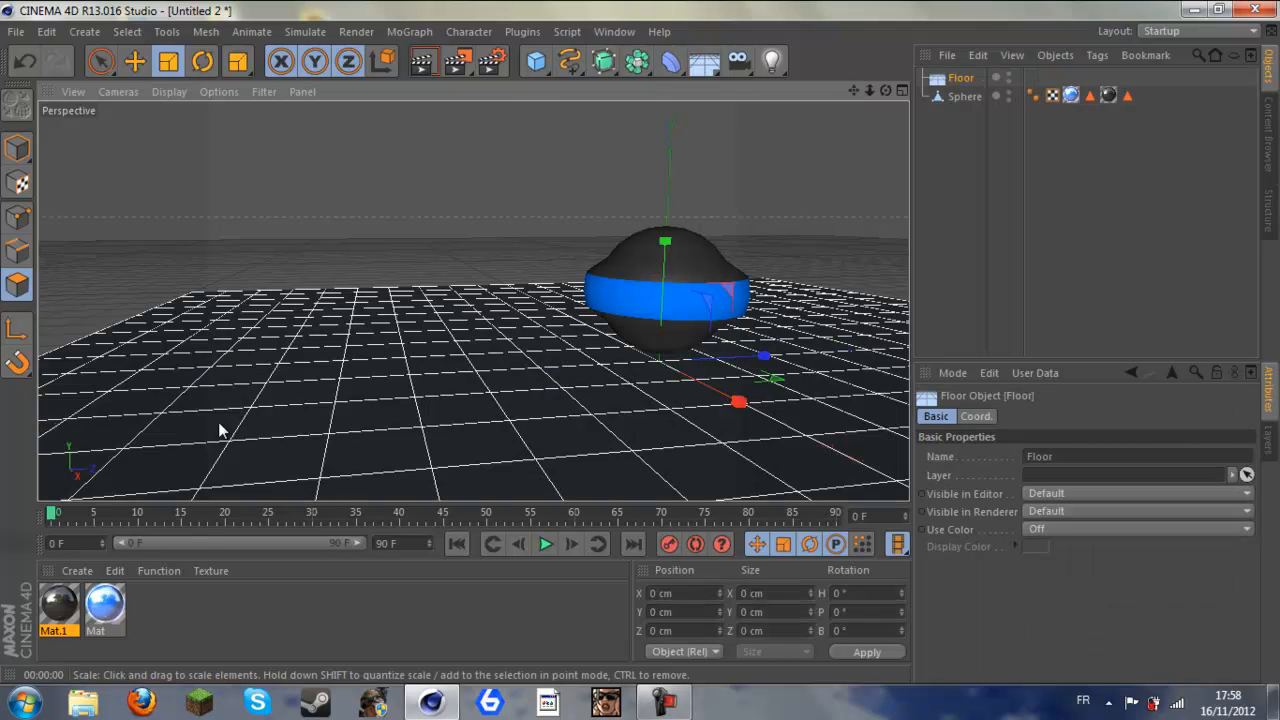
Step: Create a third new material and disable its Specular channel
click(123, 641)
click(85, 571)
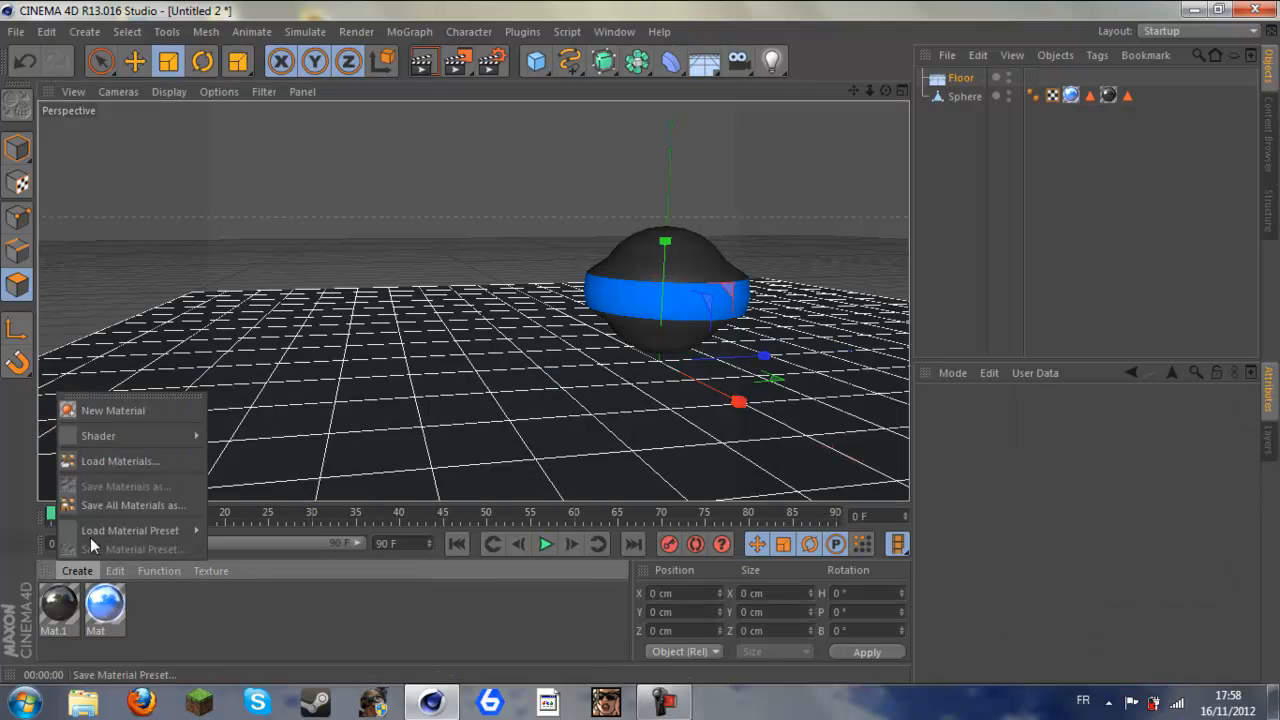
click(101, 408)
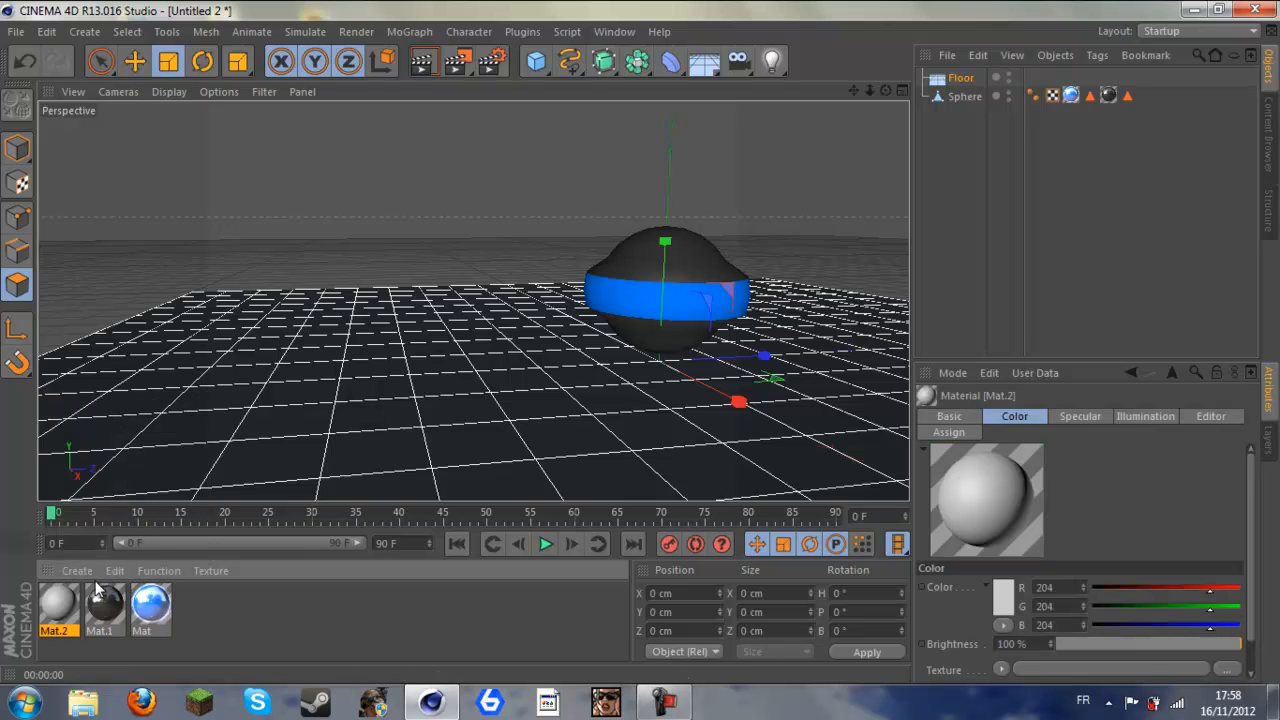
double_click(65, 625)
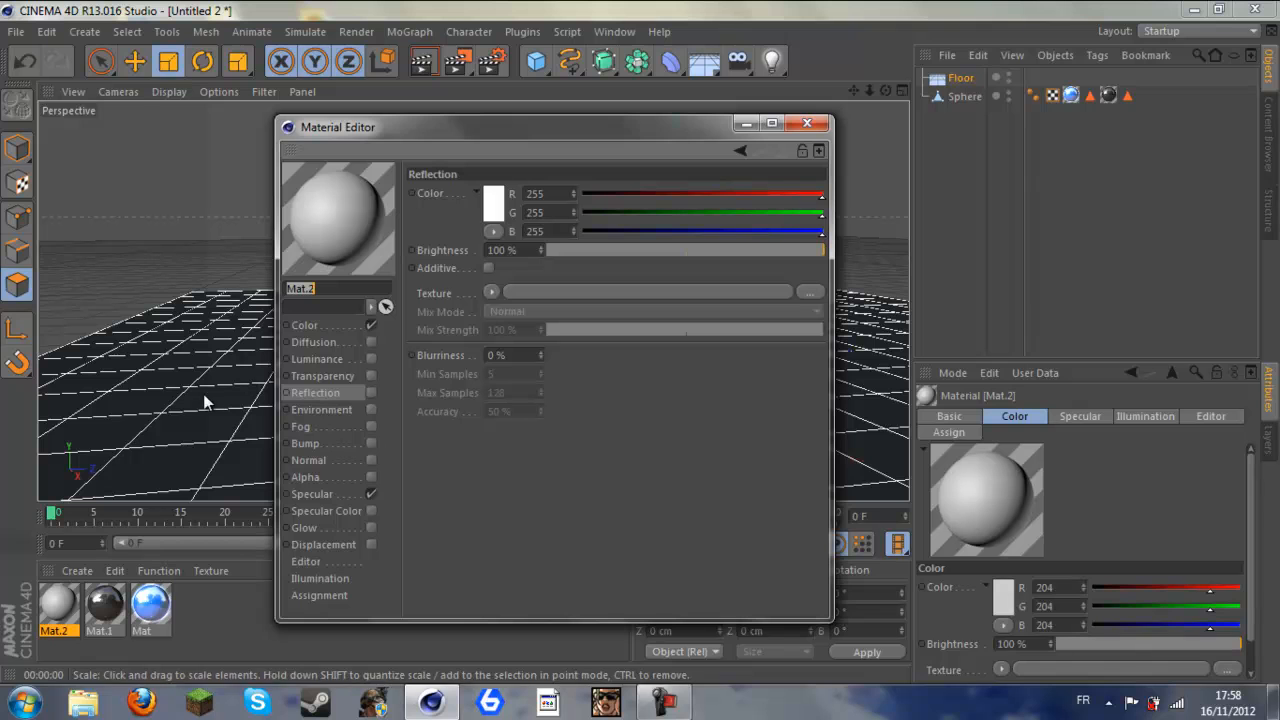
click(368, 493)
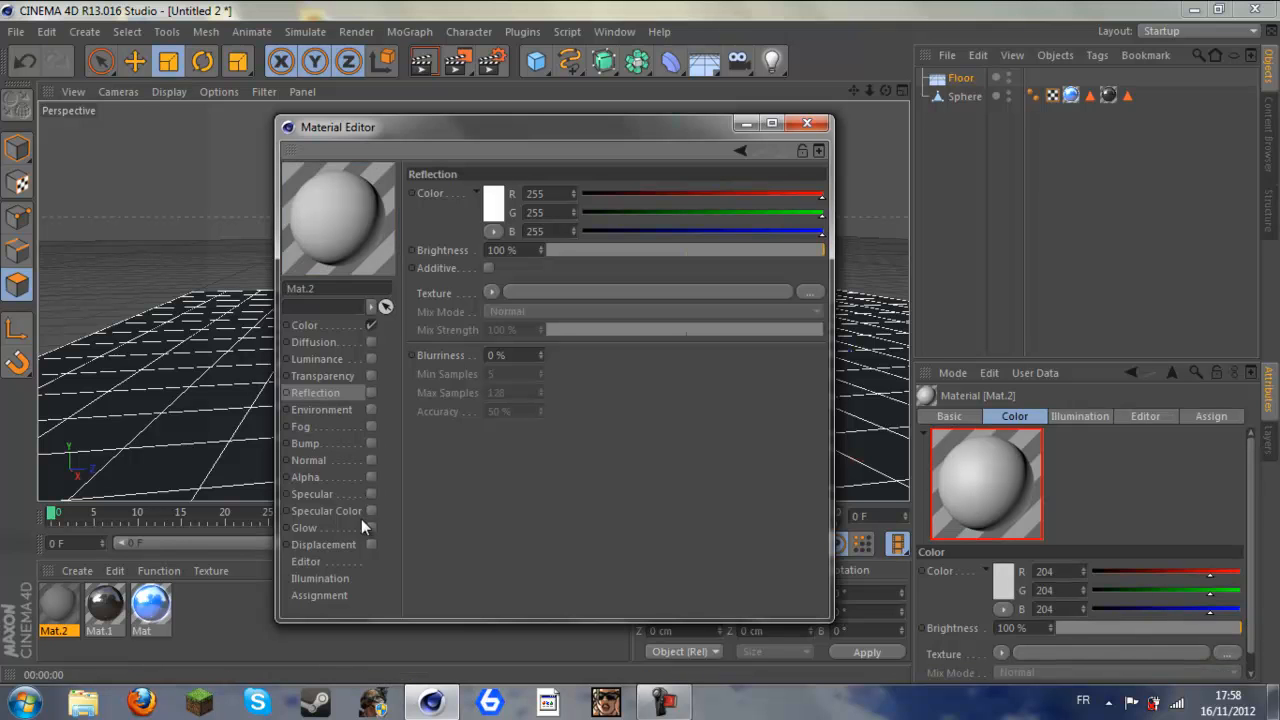
Step: Load a Fresnel shader as the new material's Color texture and open the shader's properties
click(310, 325)
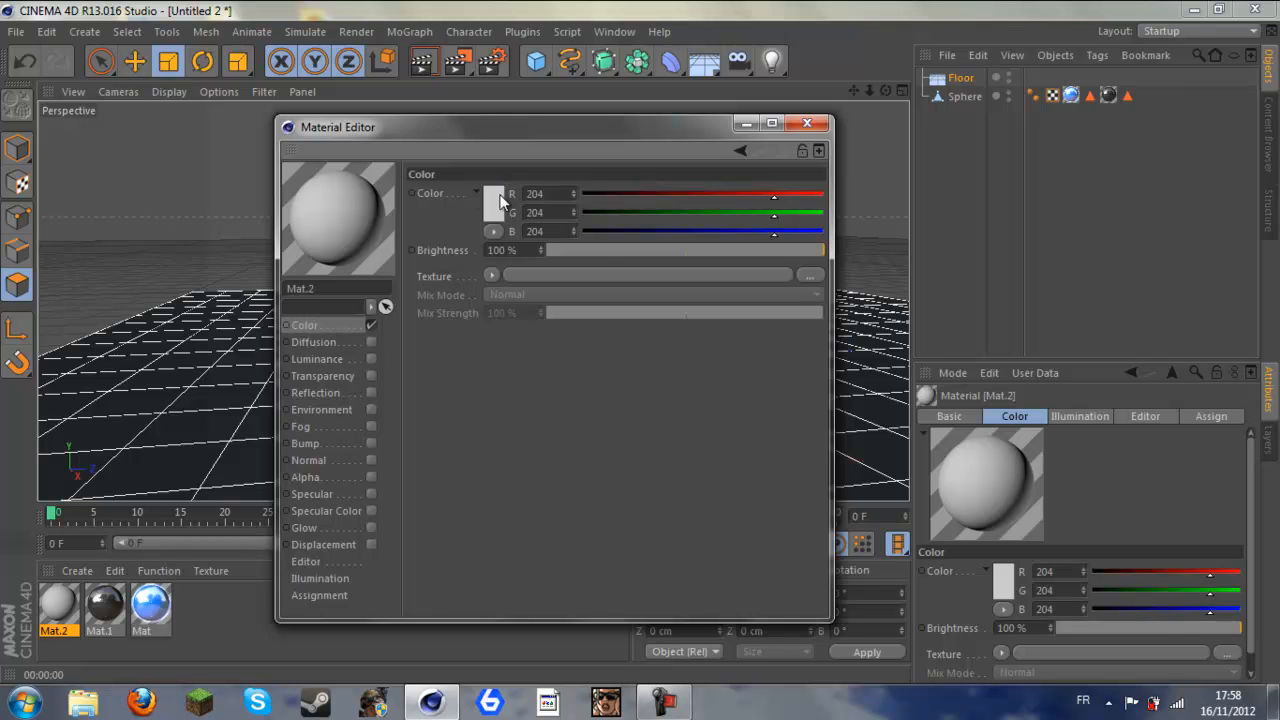
click(491, 276)
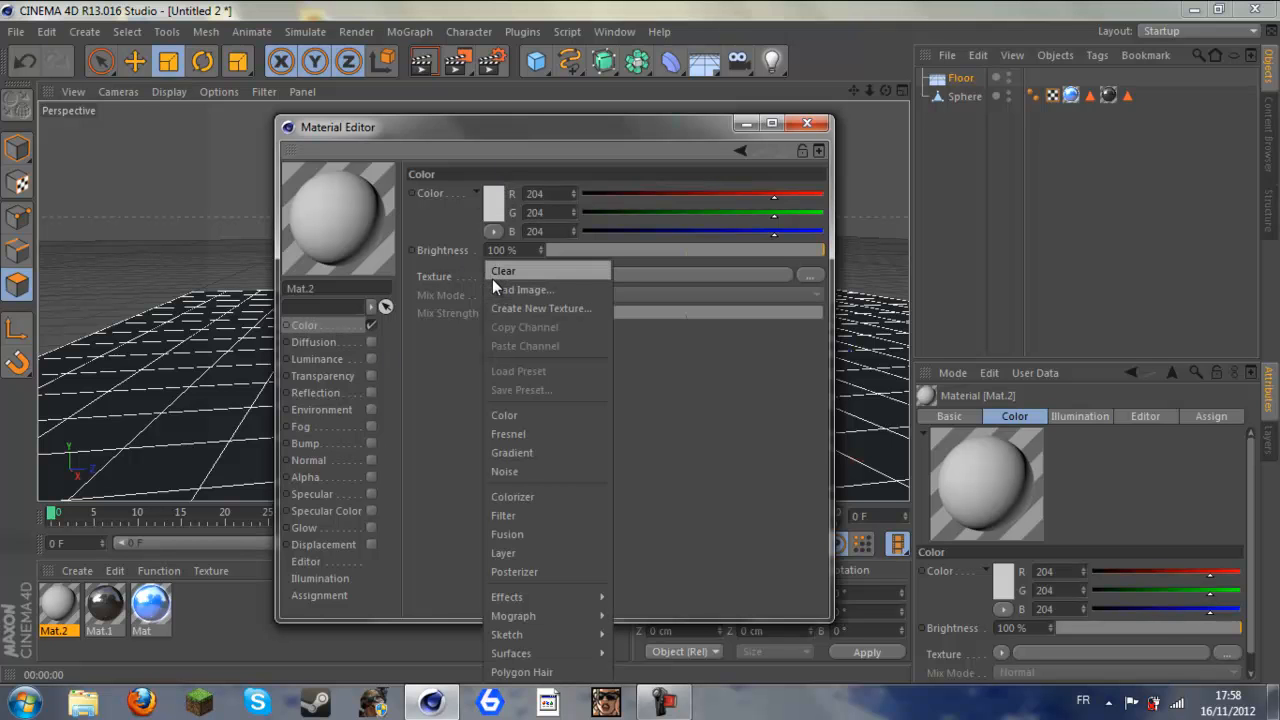
click(543, 438)
click(519, 307)
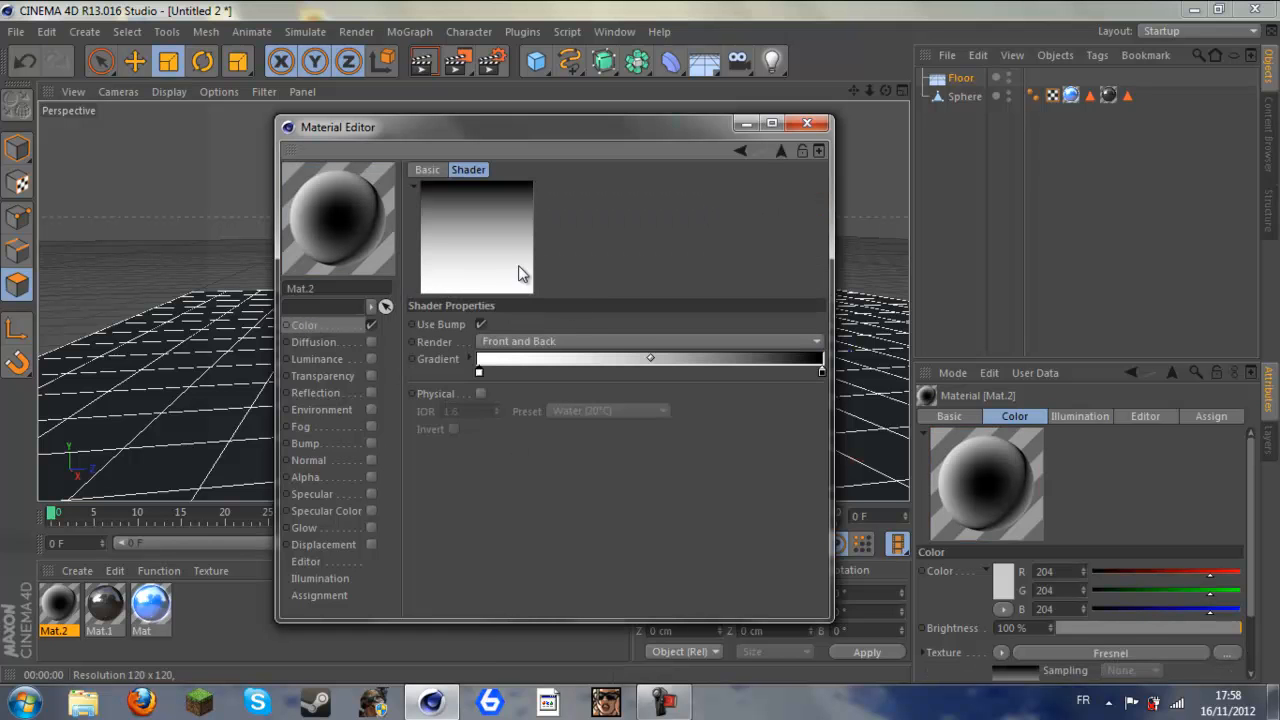
Step: Set the white start knot of the Fresnel gradient to a saturated blue with hue 247°, saturation 100 % and value 100 %
double_click(481, 371)
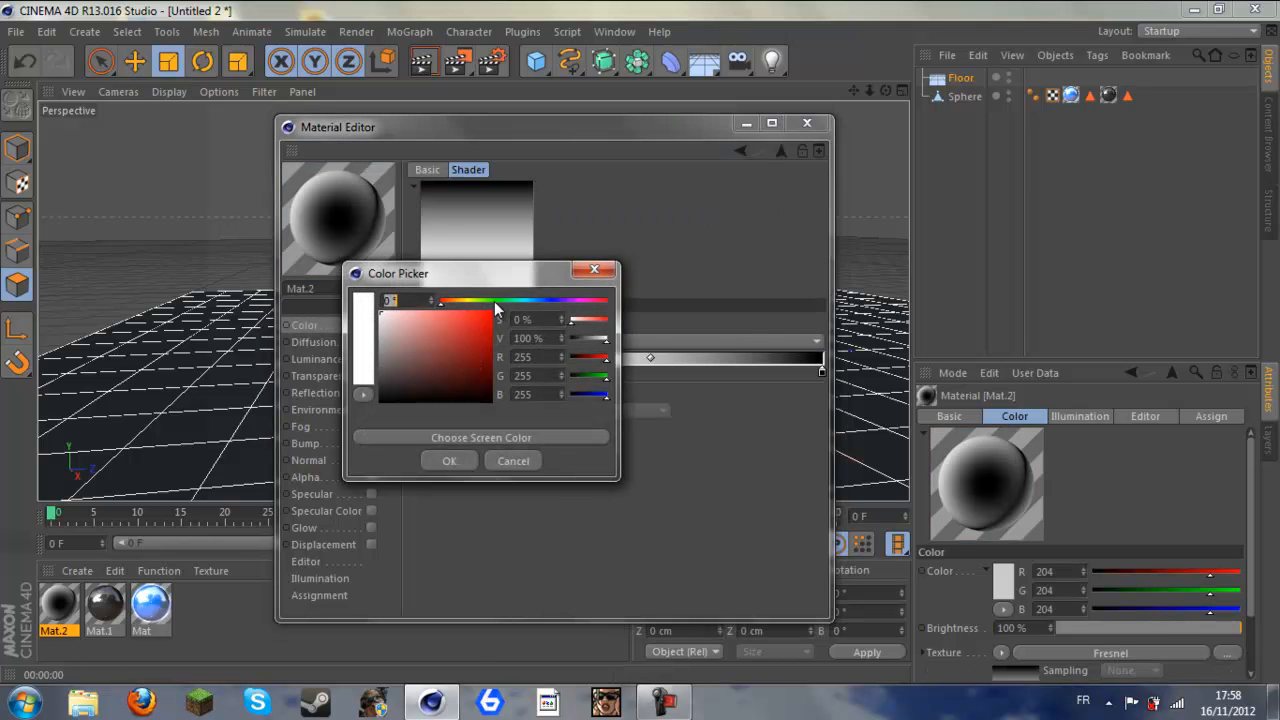
drag(509, 301, 553, 299)
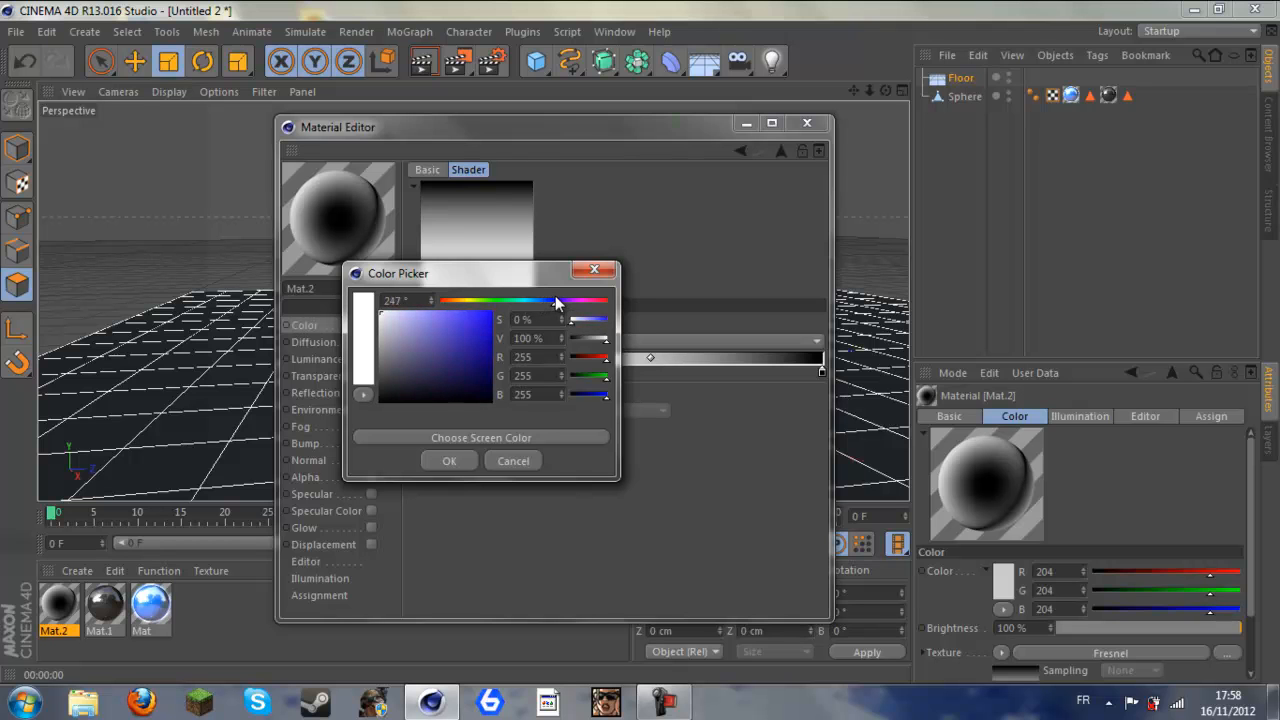
click(490, 314)
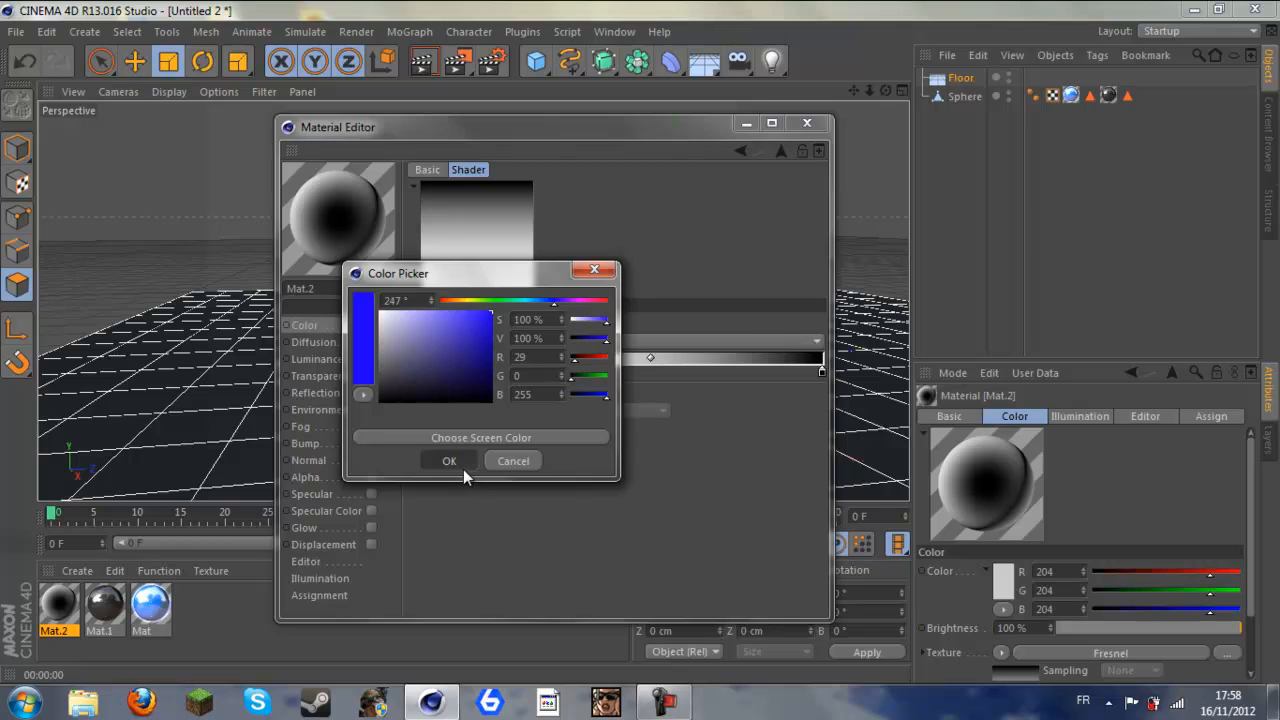
click(451, 461)
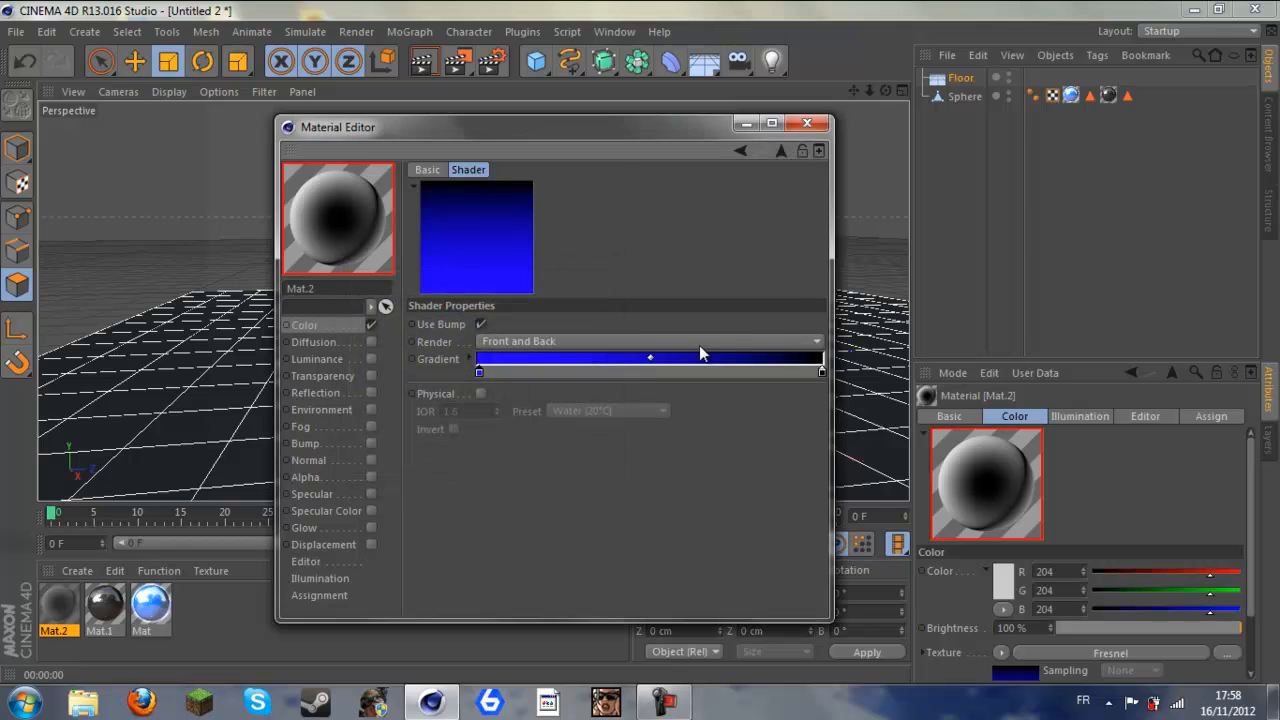
Step: Set the black end knot of the Fresnel gradient to a saturated blue with hue 235°
double_click(817, 373)
click(866, 299)
drag(866, 299, 893, 305)
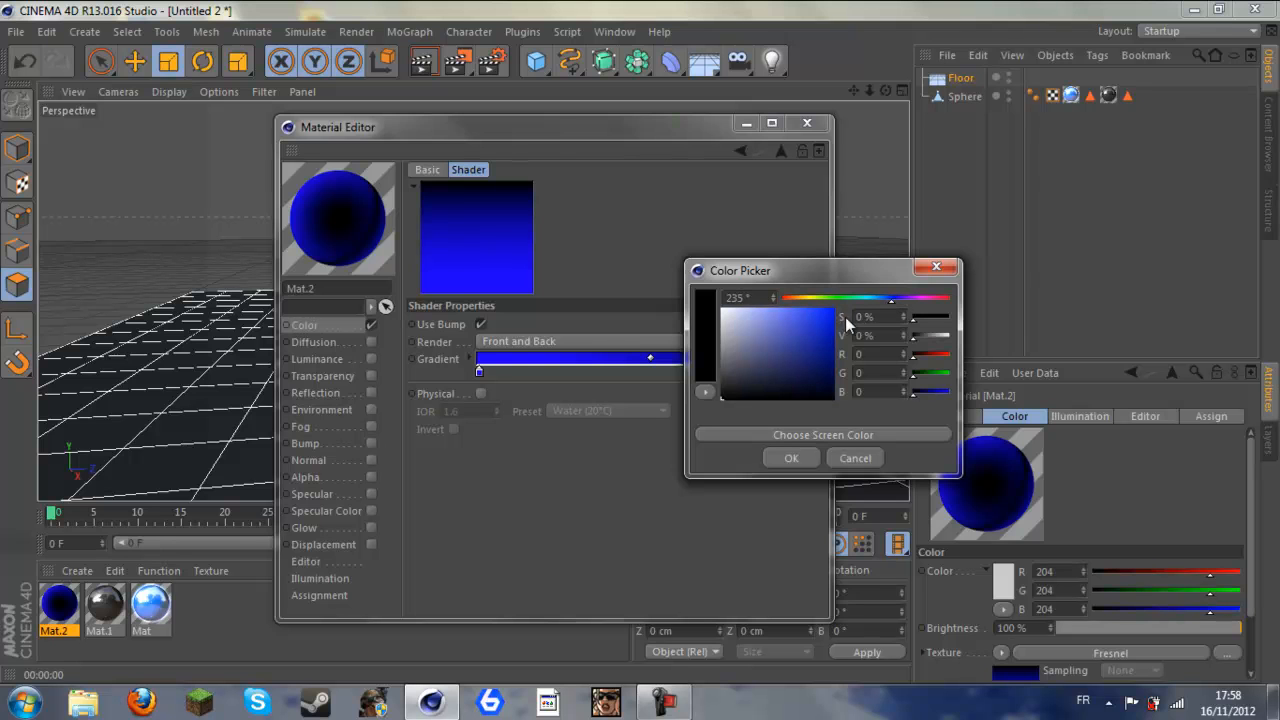
drag(820, 326, 851, 316)
click(791, 458)
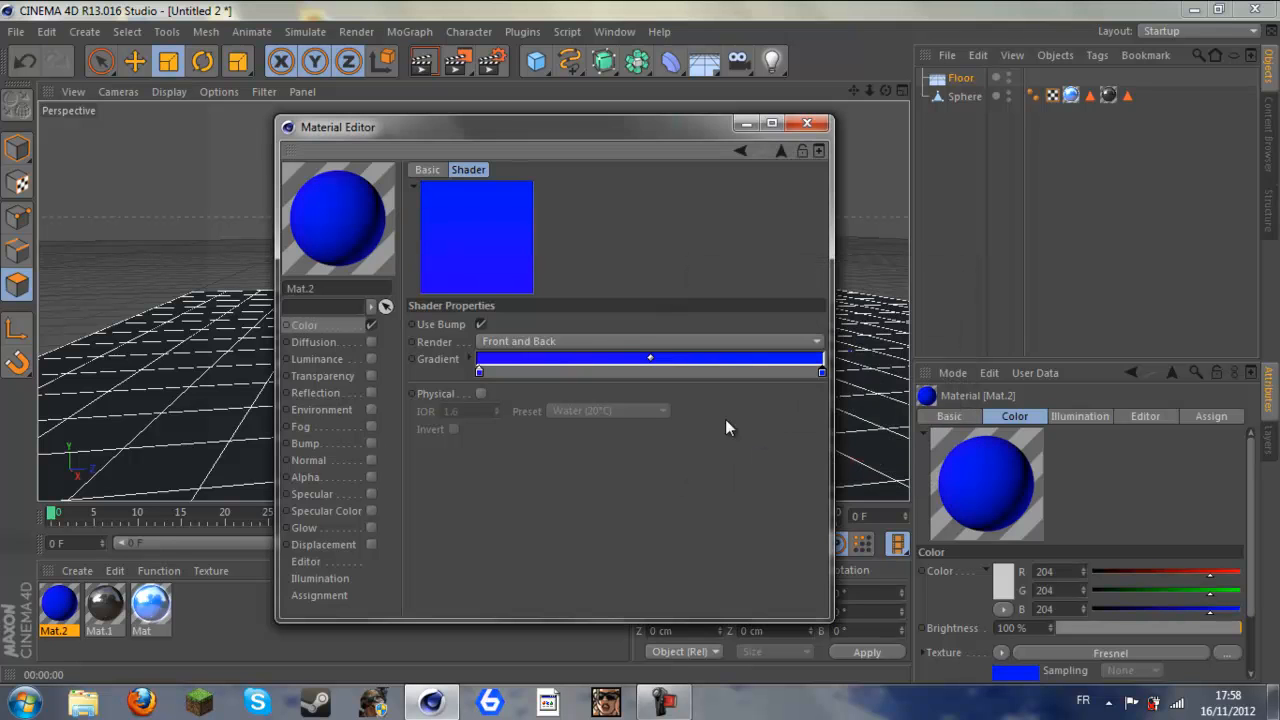
Step: Add a knot at the middle of the Fresnel gradient in a lighter blue with hue 223° and close the material's settings
double_click(650, 372)
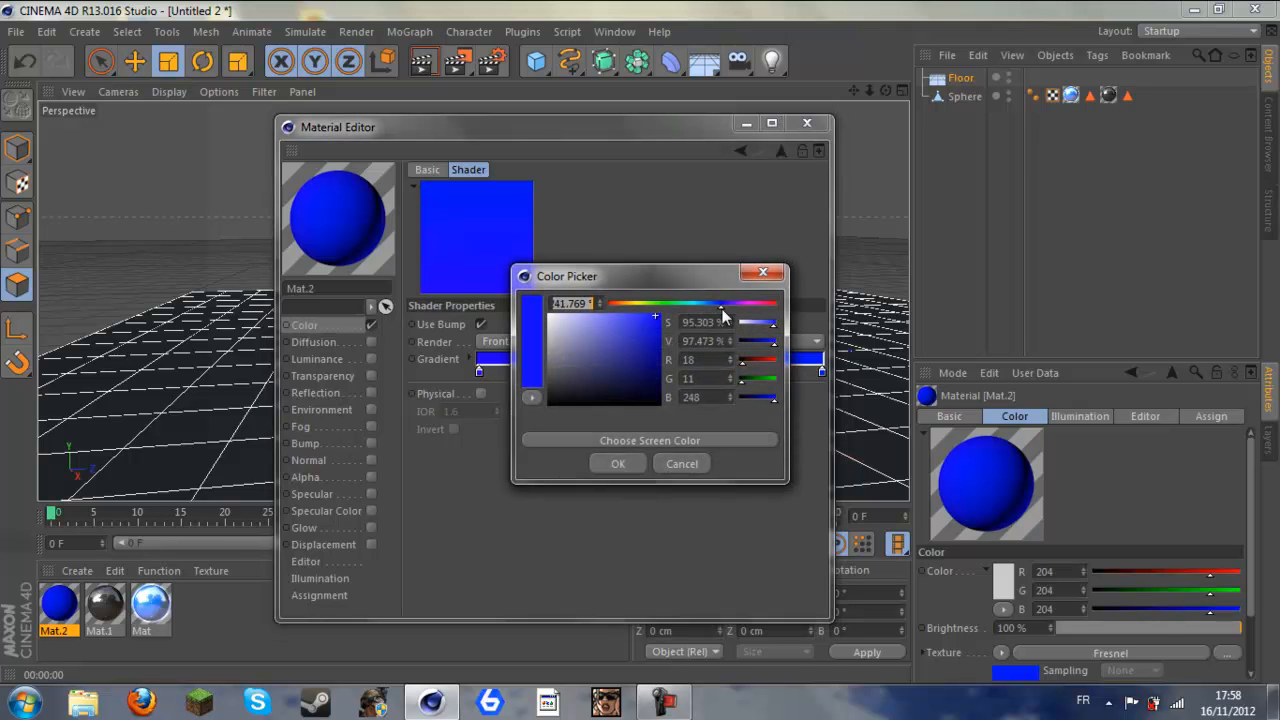
drag(719, 305, 711, 313)
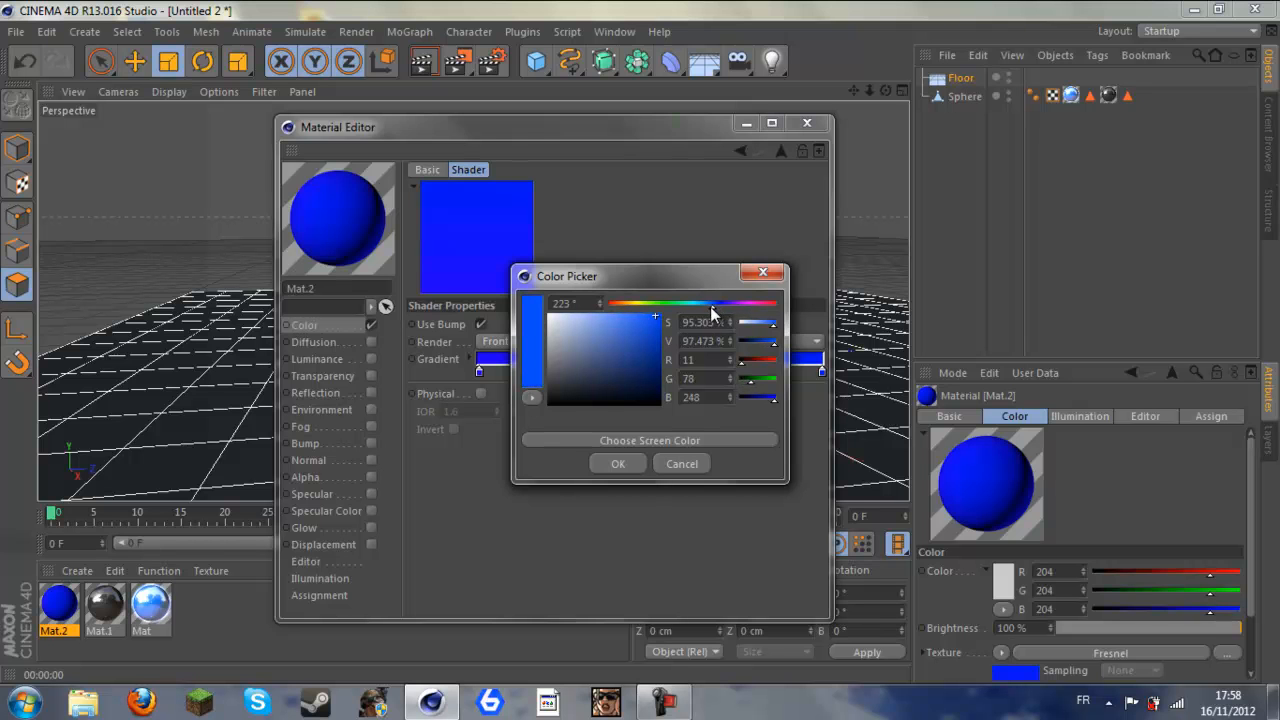
click(617, 464)
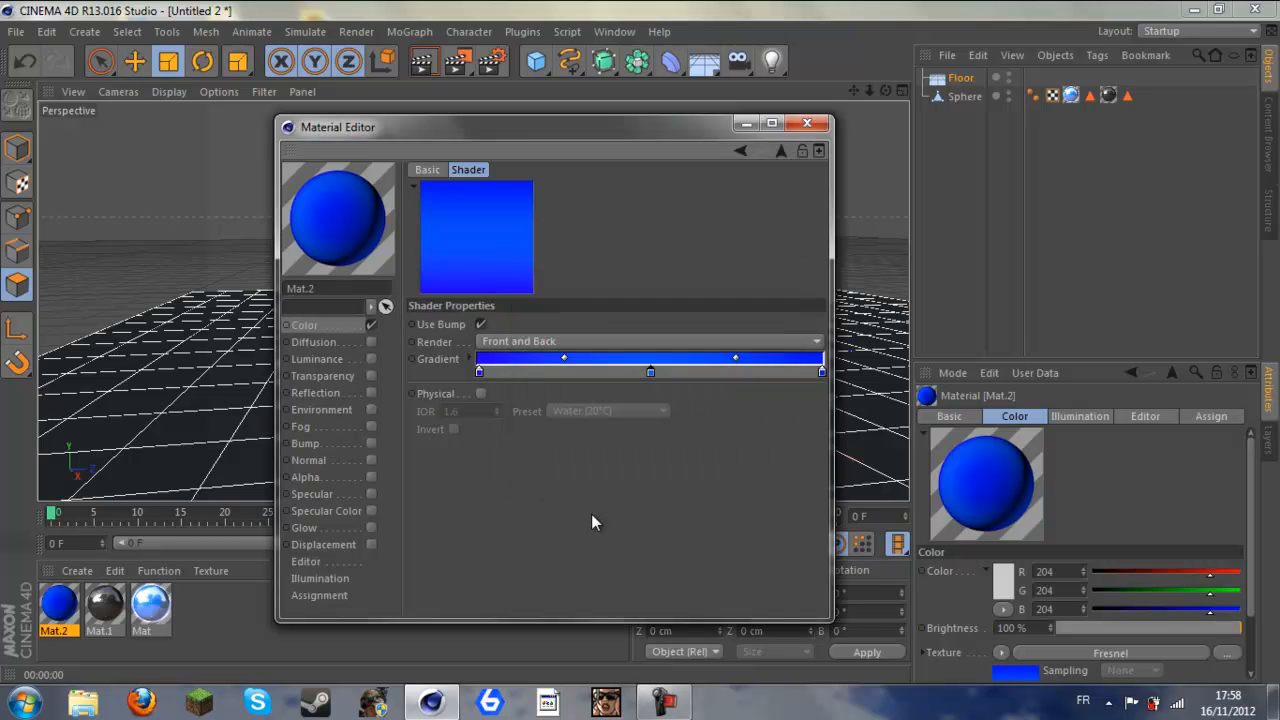
click(807, 123)
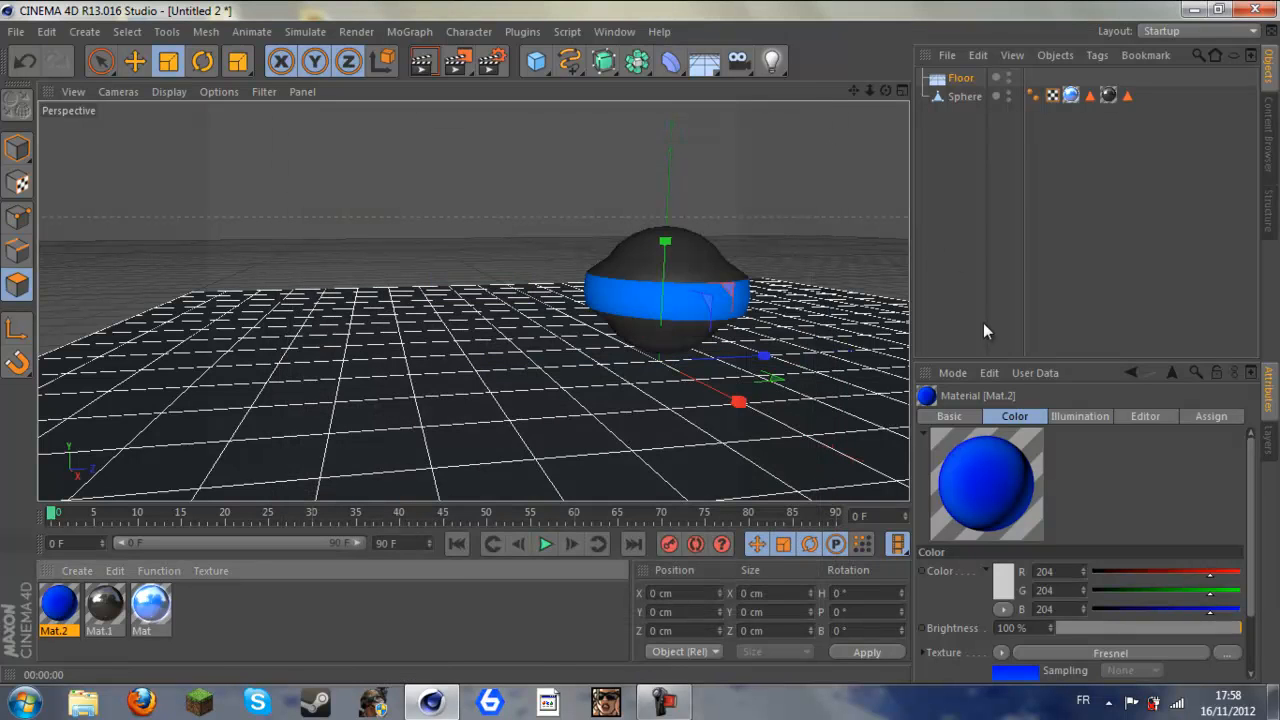
Step: Enable the Reflection channel of the blue material Mat.2 and lower its brightness to about 67 %
double_click(58, 604)
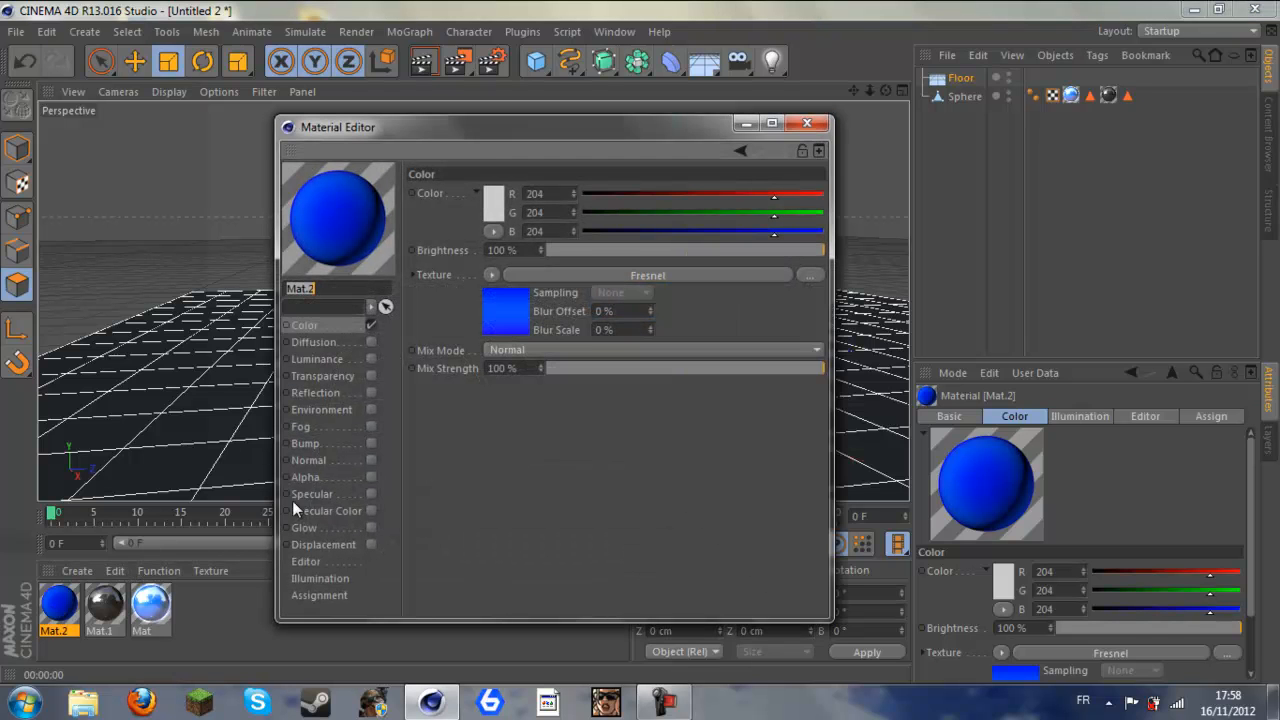
click(345, 376)
click(348, 392)
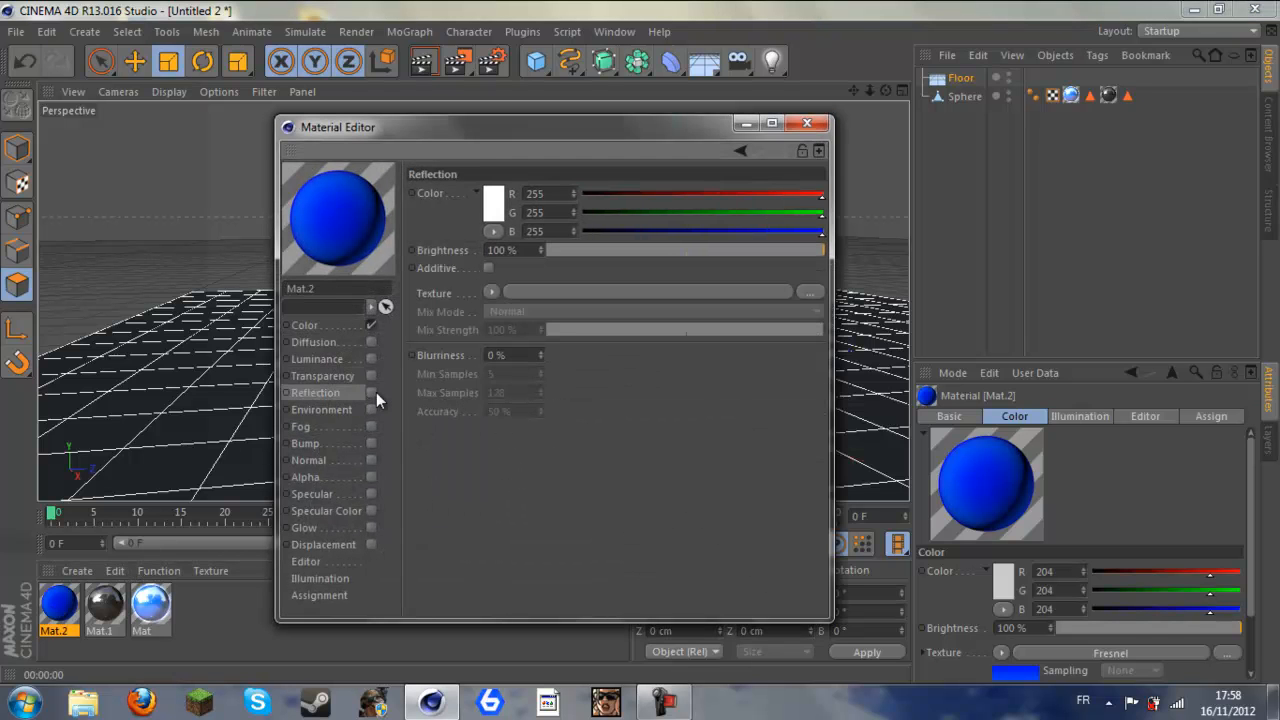
click(372, 392)
drag(760, 243, 735, 256)
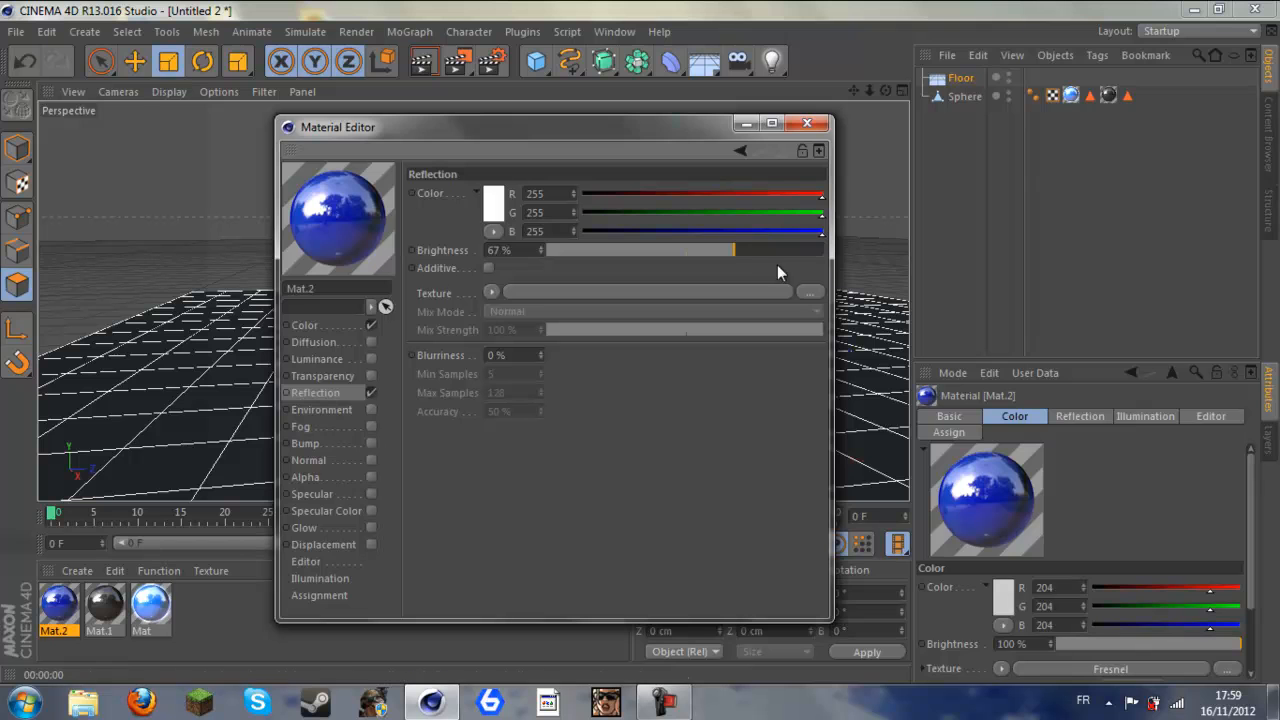
click(741, 248)
Step: Enable the Bump channel with a Noise shader as its texture and open the shader's properties
click(306, 444)
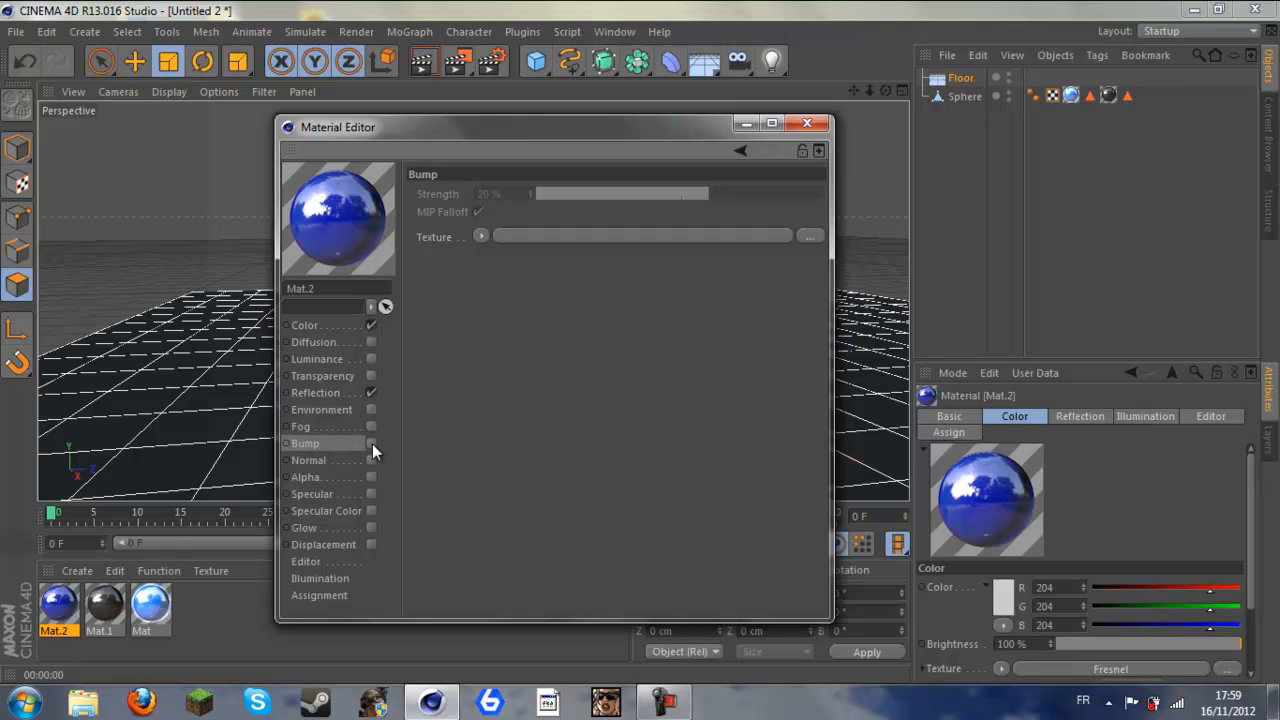
click(371, 443)
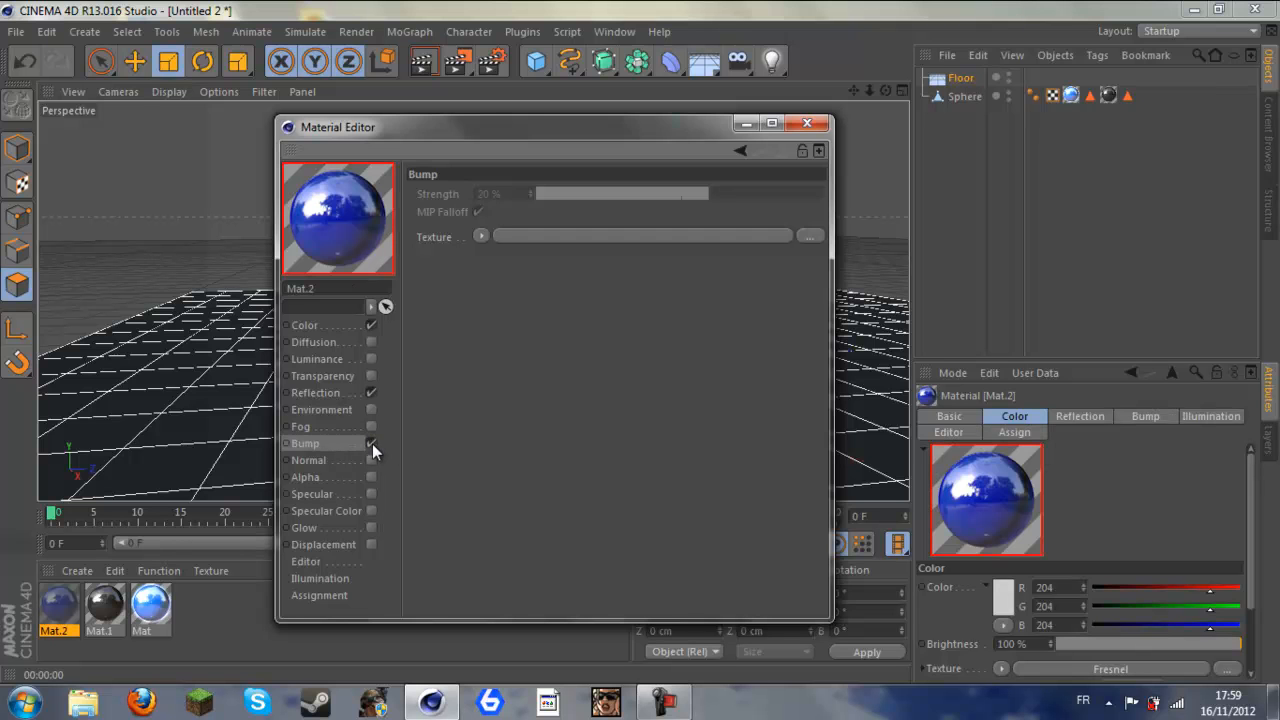
click(481, 237)
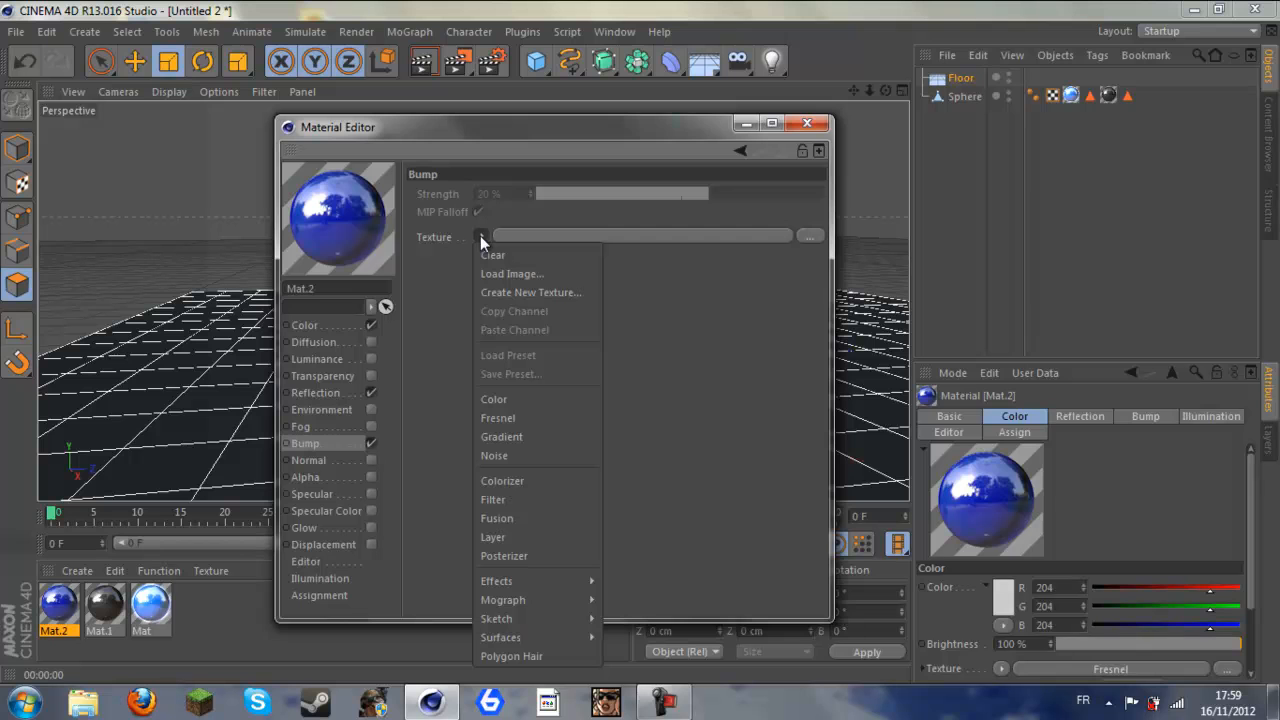
click(560, 452)
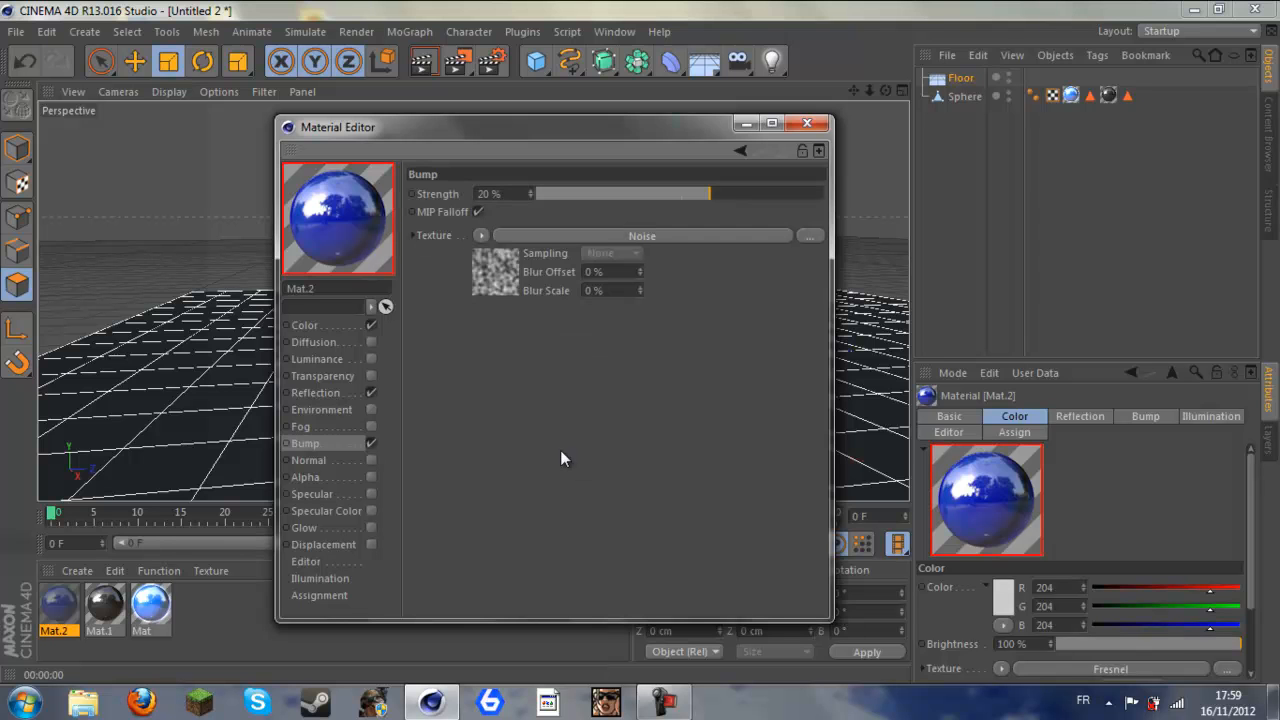
click(490, 271)
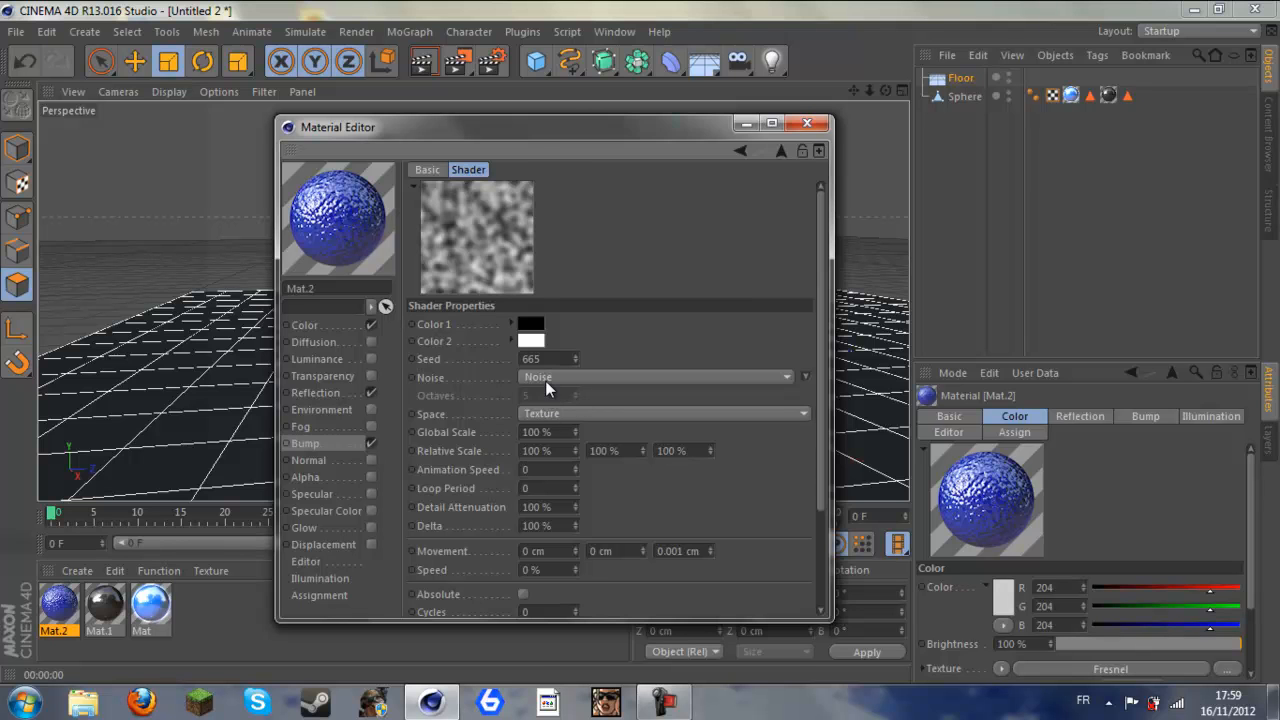
Step: Set the bump shader's noise type to Luka and its Global Scale to 601 %
click(545, 380)
click(543, 320)
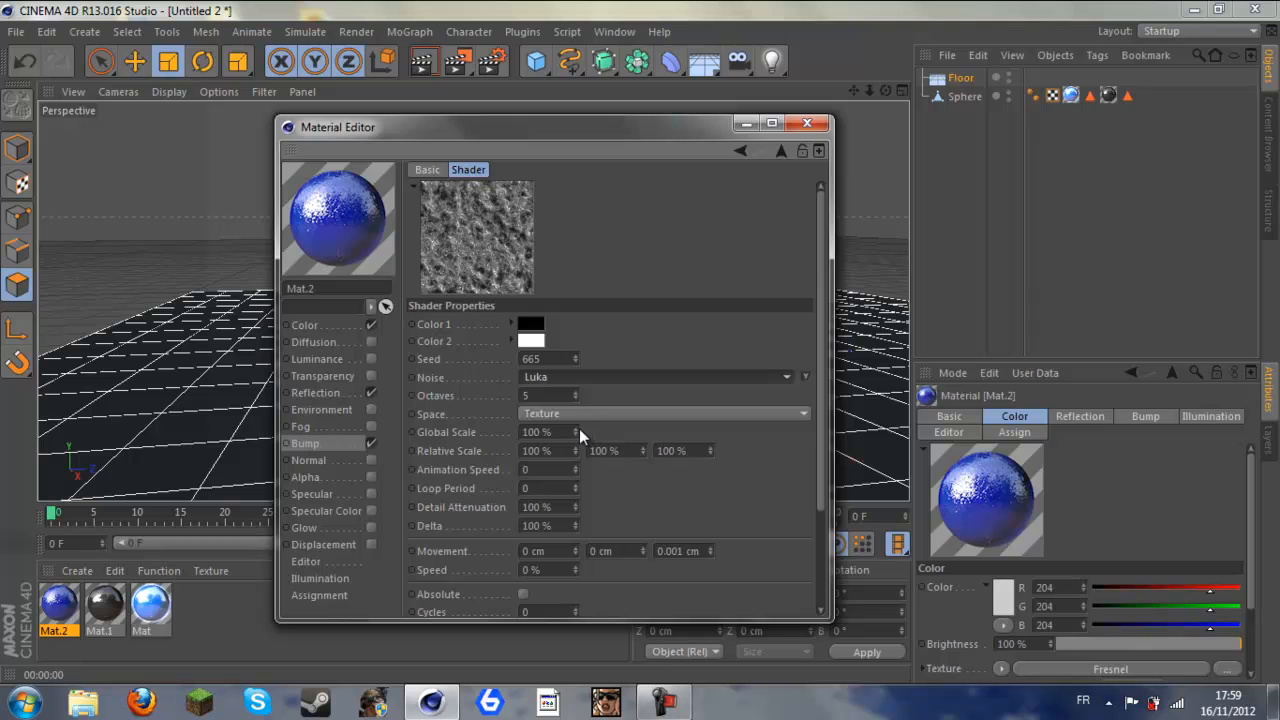
double_click(540, 432)
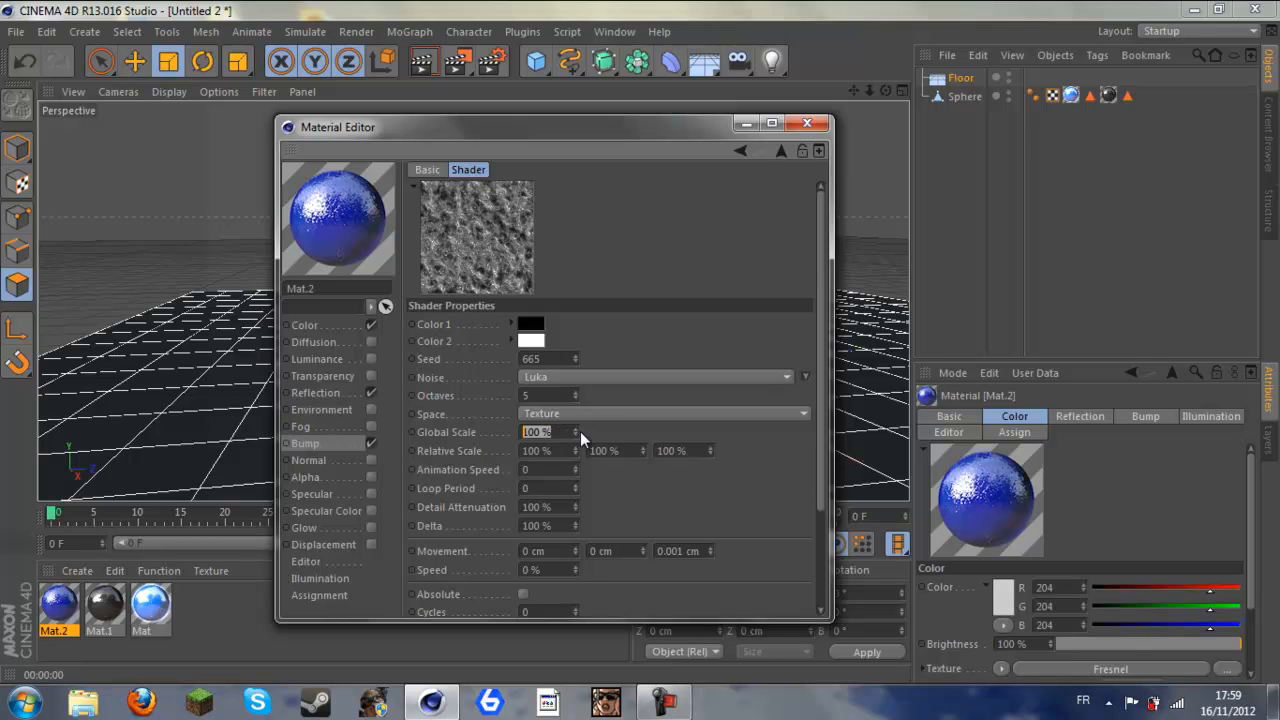
text(601)
key(Return)
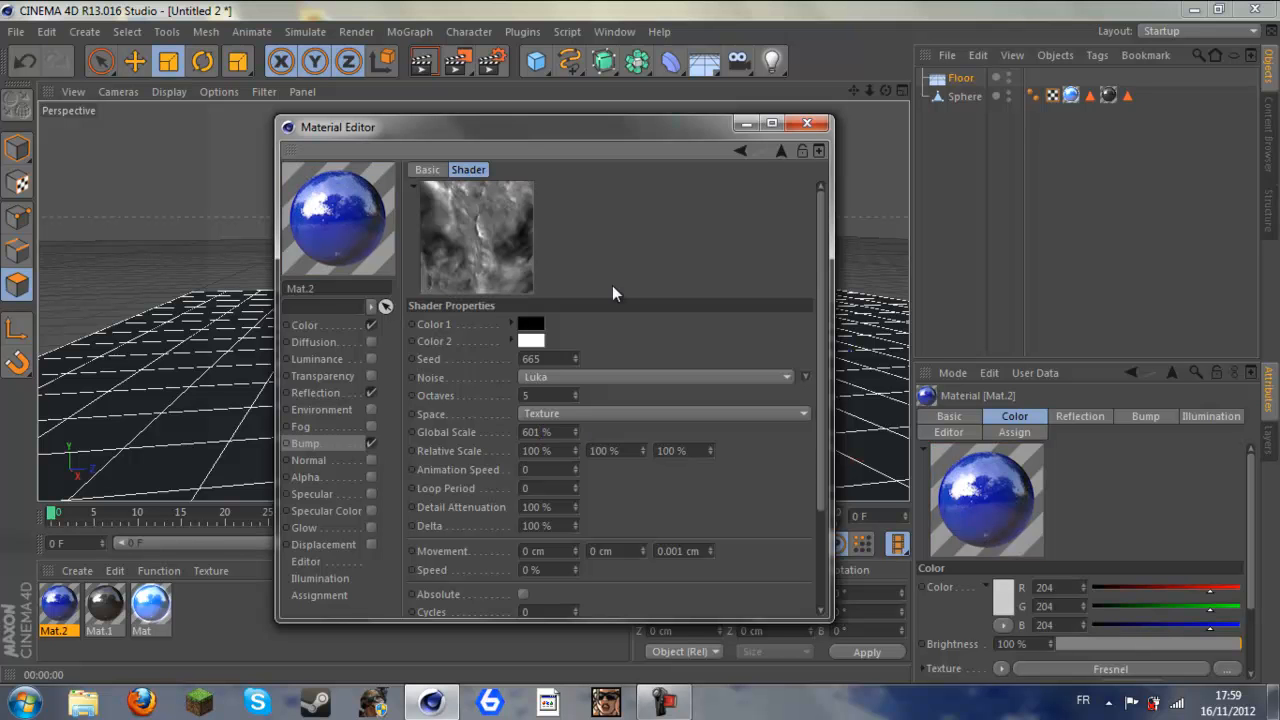
Step: Close the material's settings and apply the blue reflective material to the Floor
click(814, 122)
drag(812, 492, 629, 449)
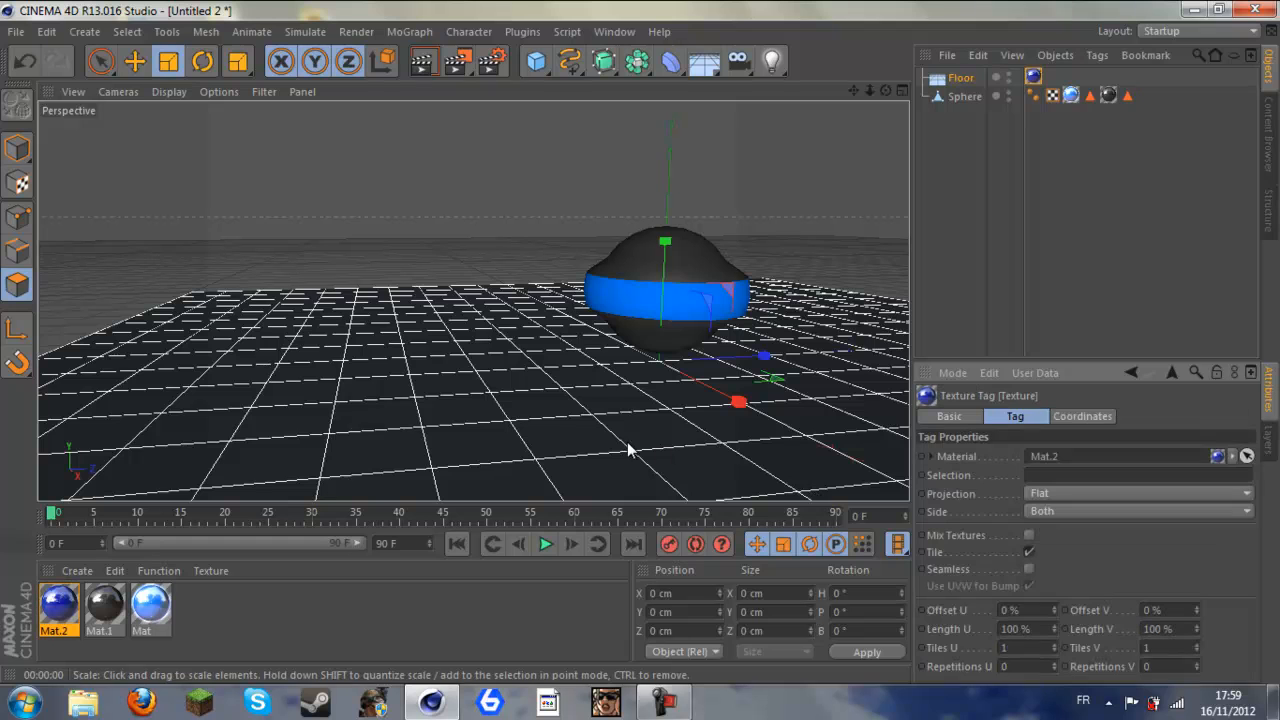
Step: Render the view with the reflective floor and check the scene against the desktop wallpaper
click(420, 63)
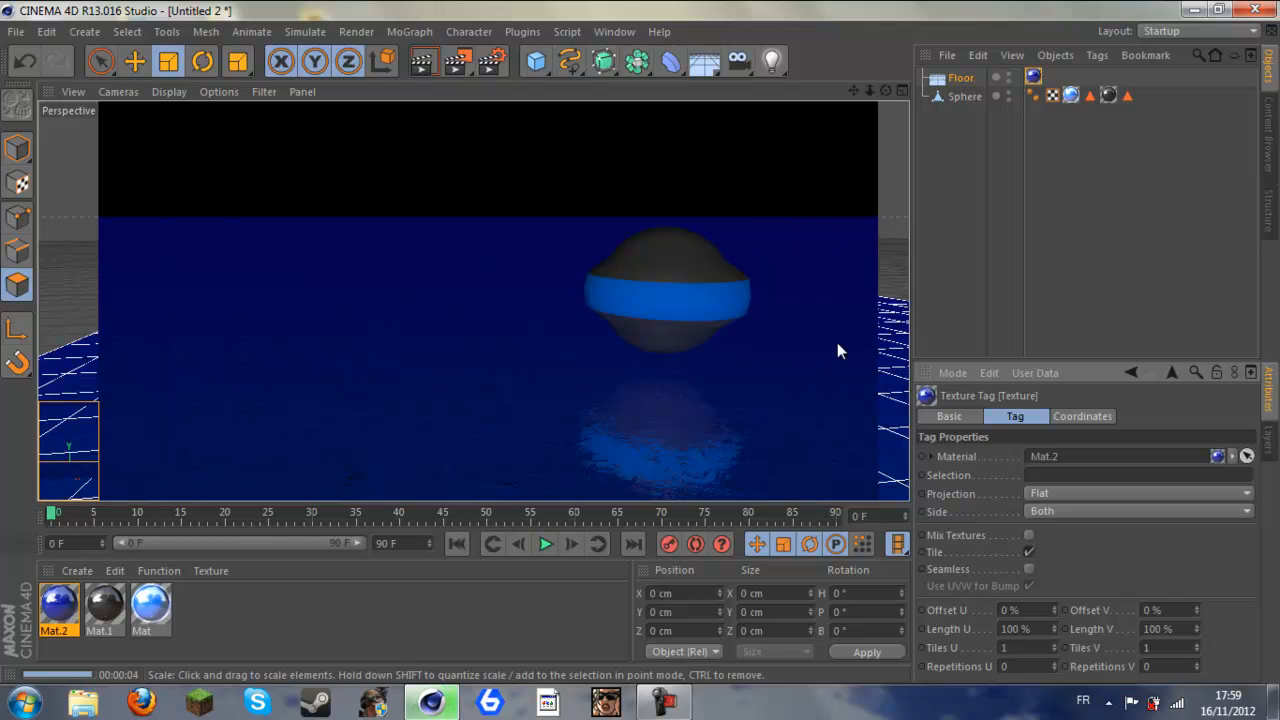
click(940, 170)
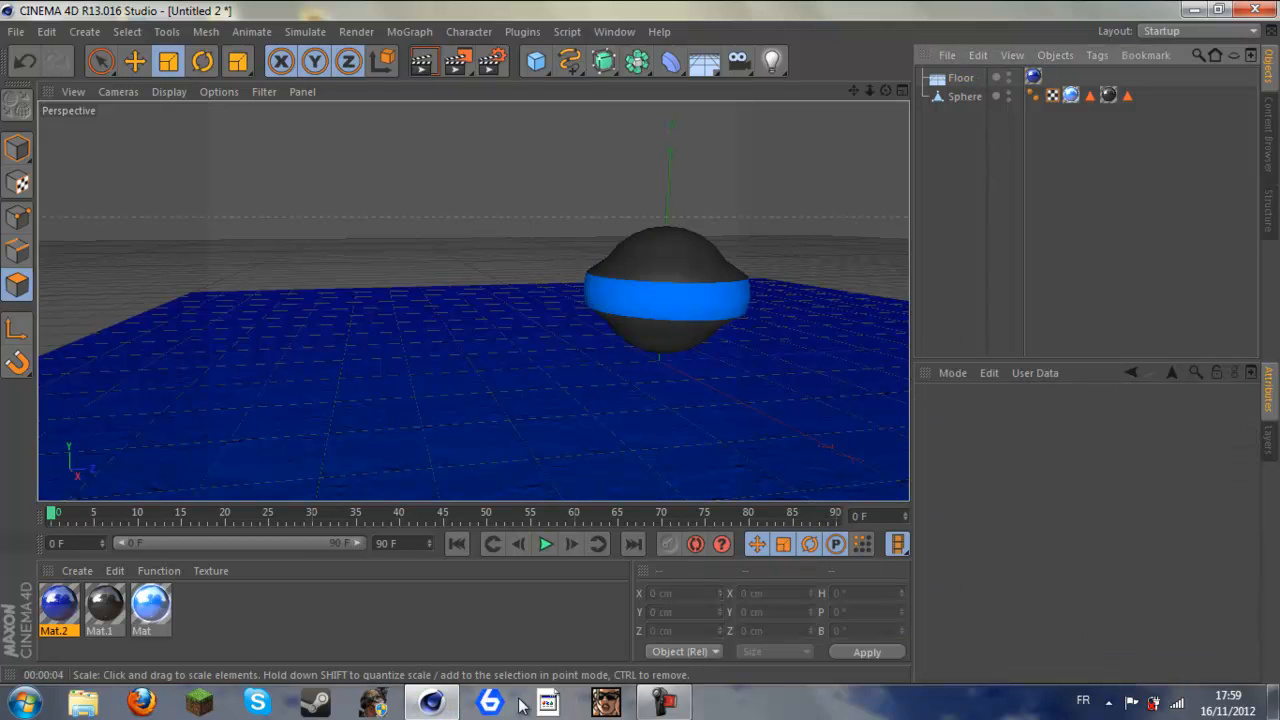
click(431, 702)
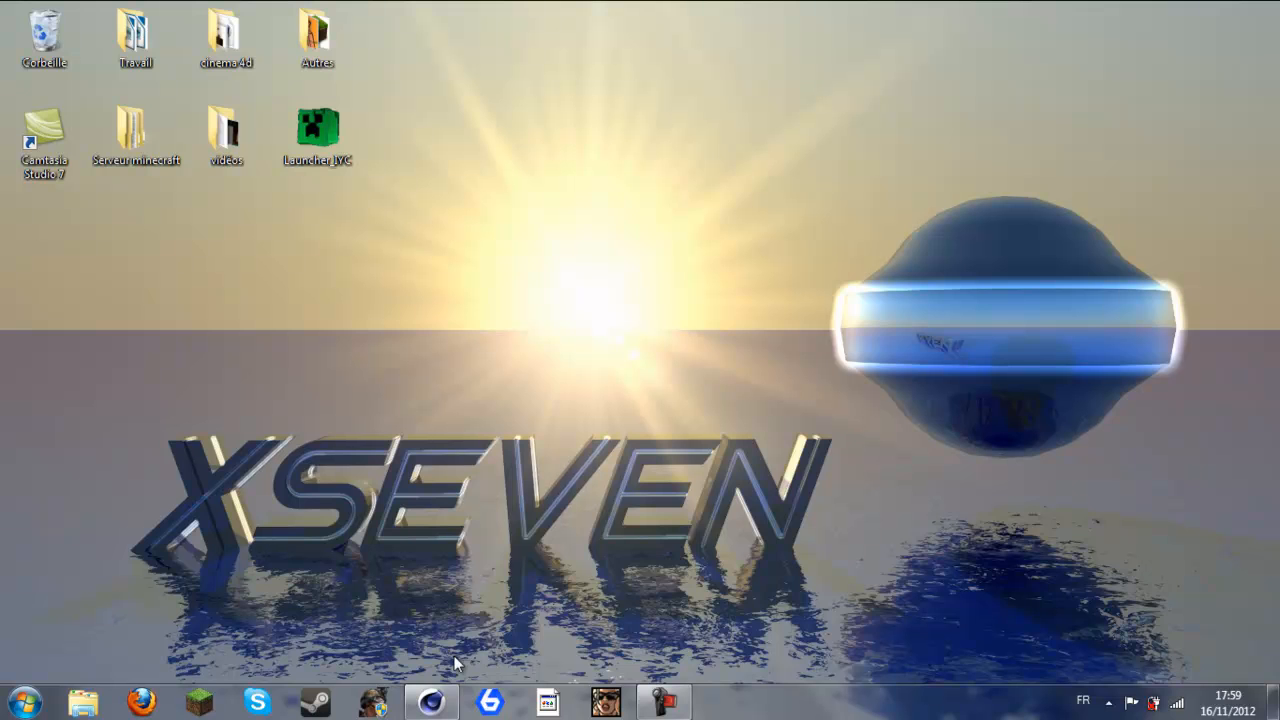
click(431, 702)
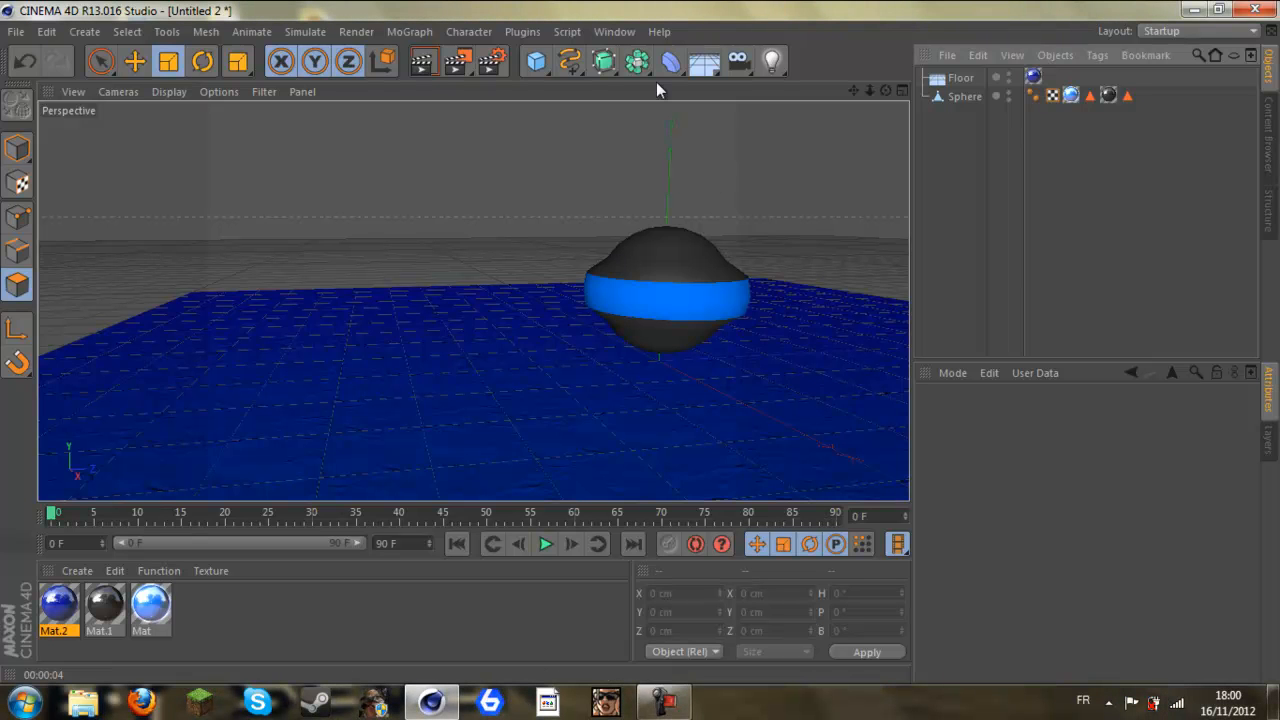
Step: Move the whole Sphere object along the Z axis to about 1166 cm, then deselect it
click(965, 96)
key(e)
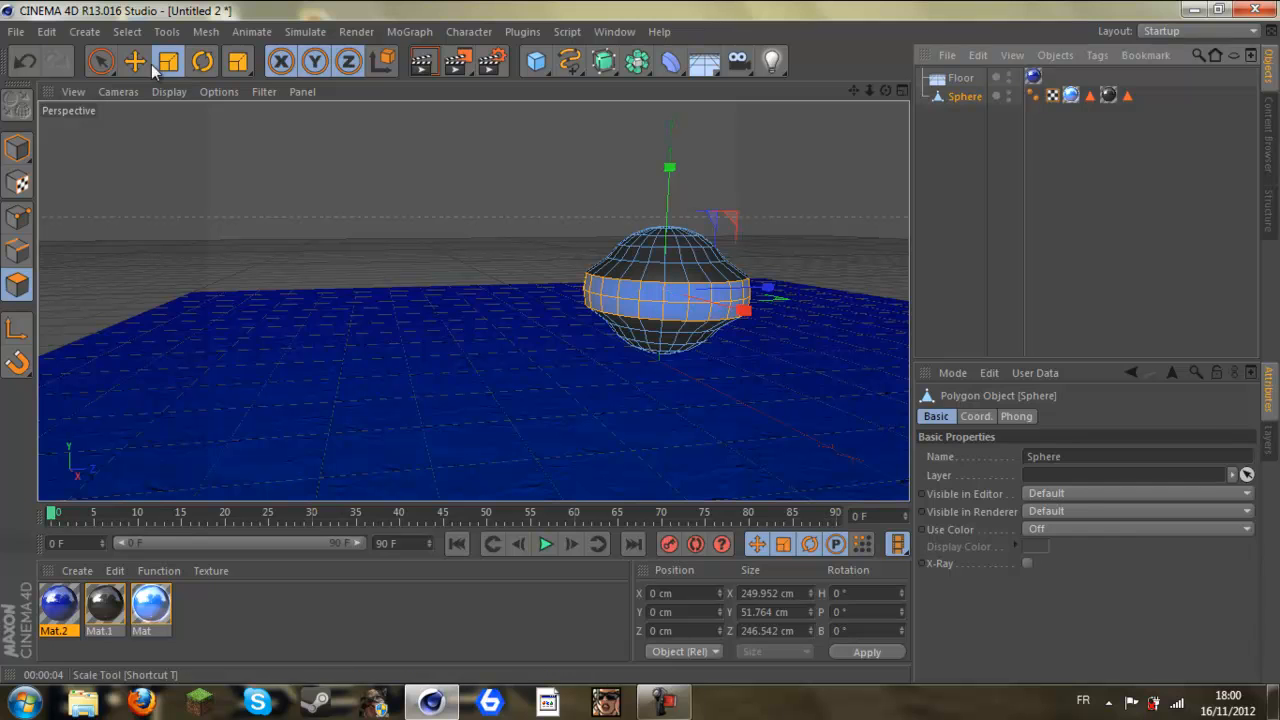
click(20, 150)
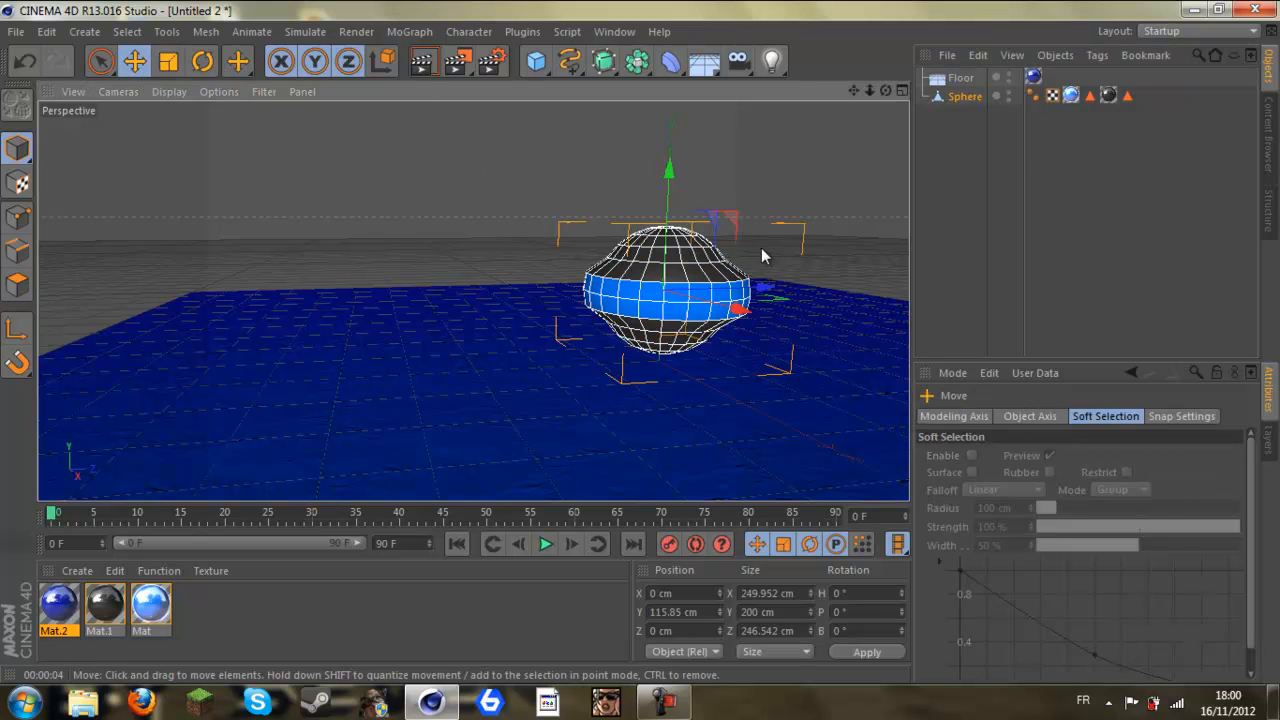
drag(757, 290, 1190, 290)
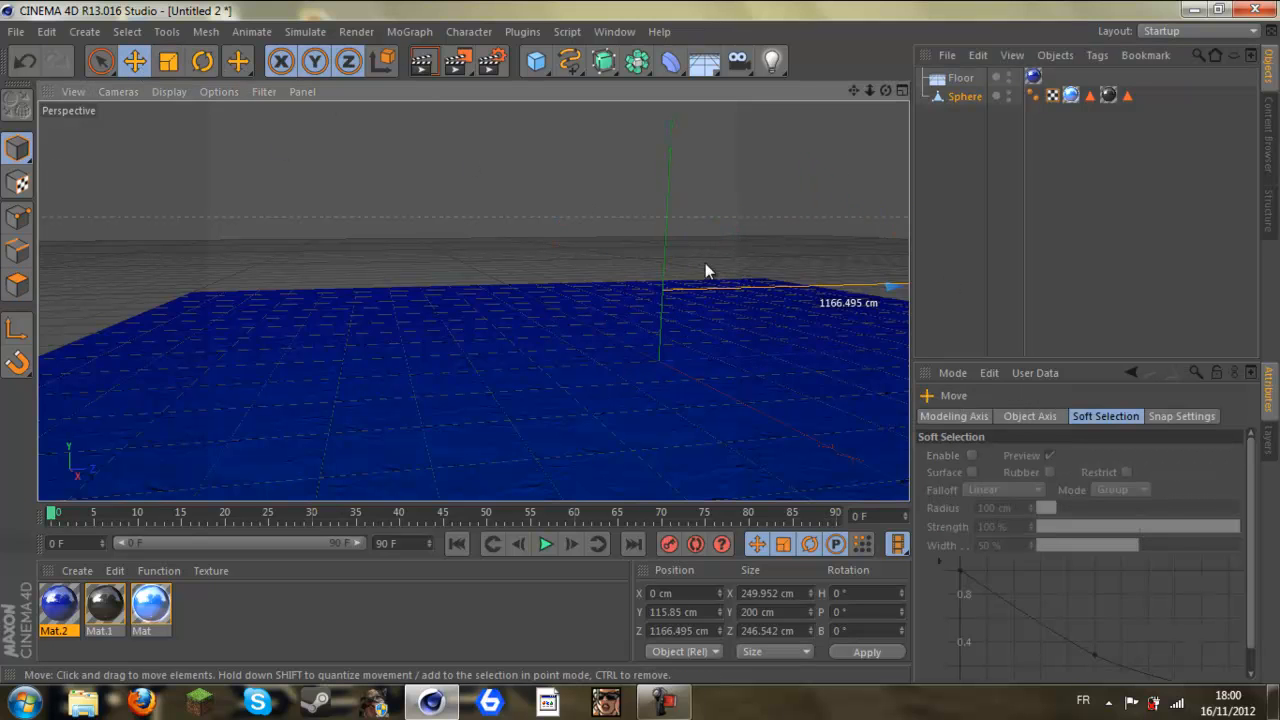
click(512, 172)
Step: Add a MoText object to the scene
click(466, 32)
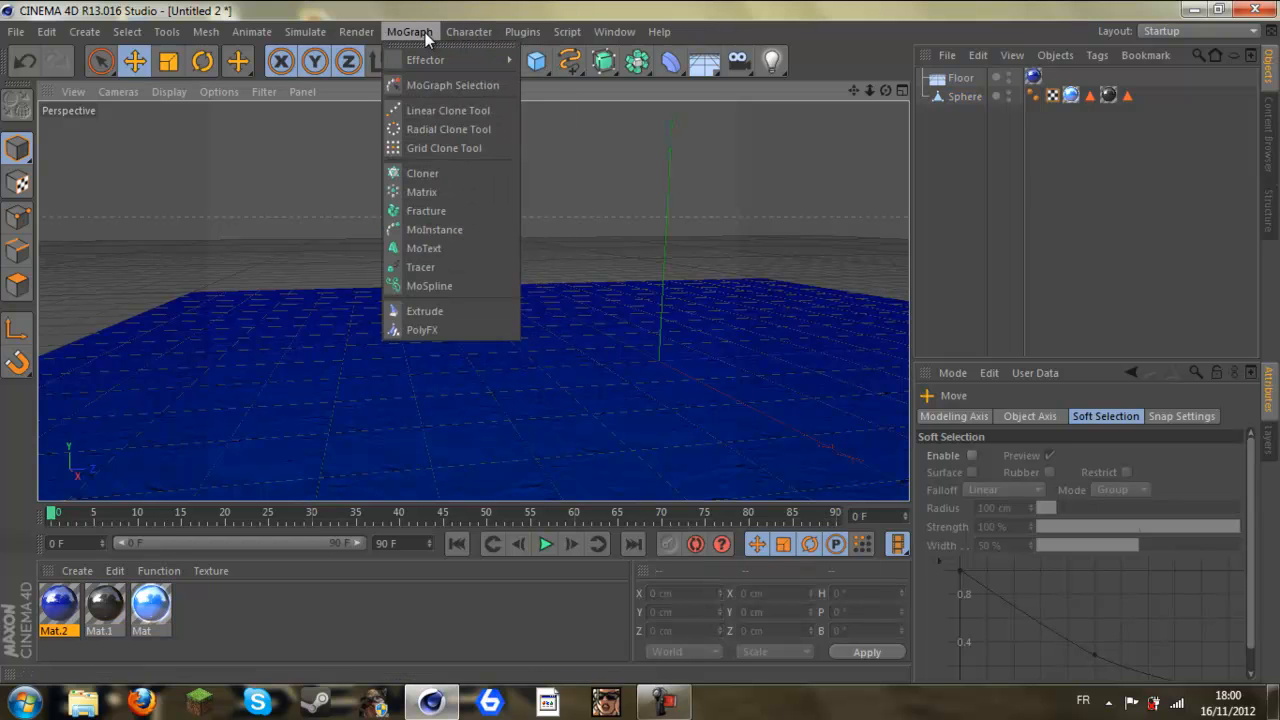
click(432, 249)
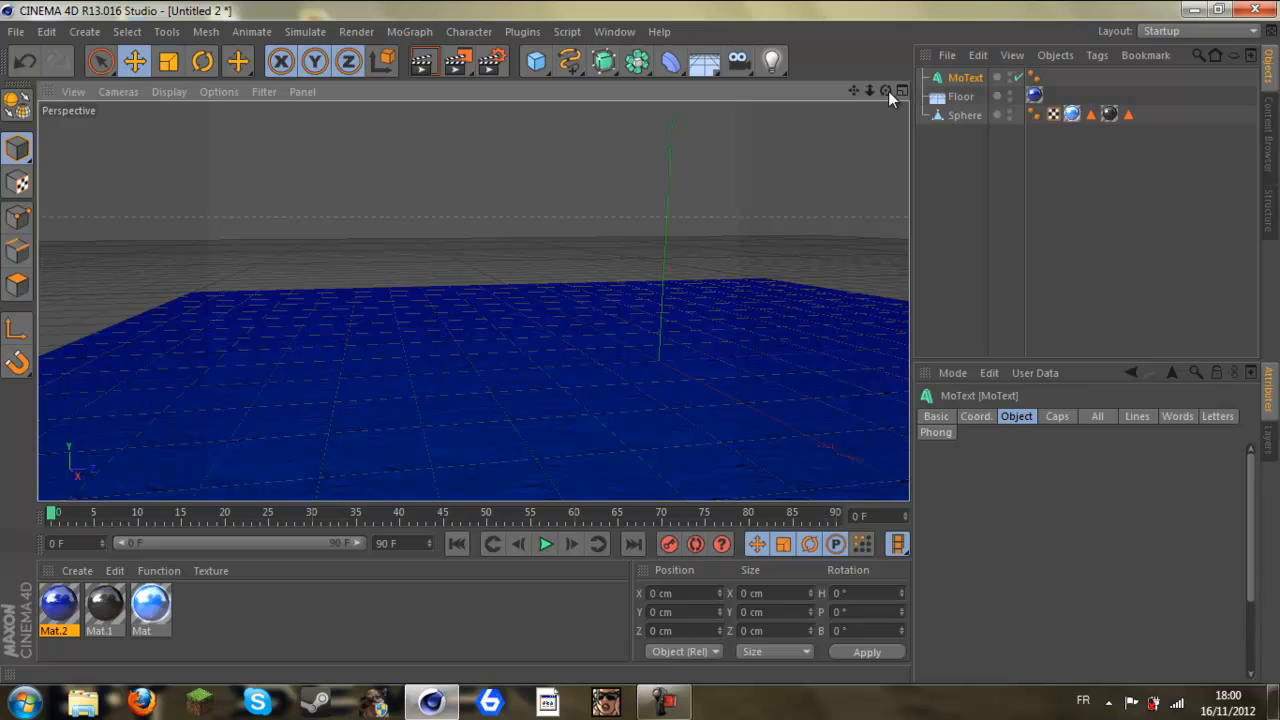
Step: Raise the MoText to about 23 cm on the Y axis and place it below the Sphere in the object hierarchy
drag(887, 91, 1010, 95)
drag(882, 93, 660, 366)
scroll(668, 184, up, 4)
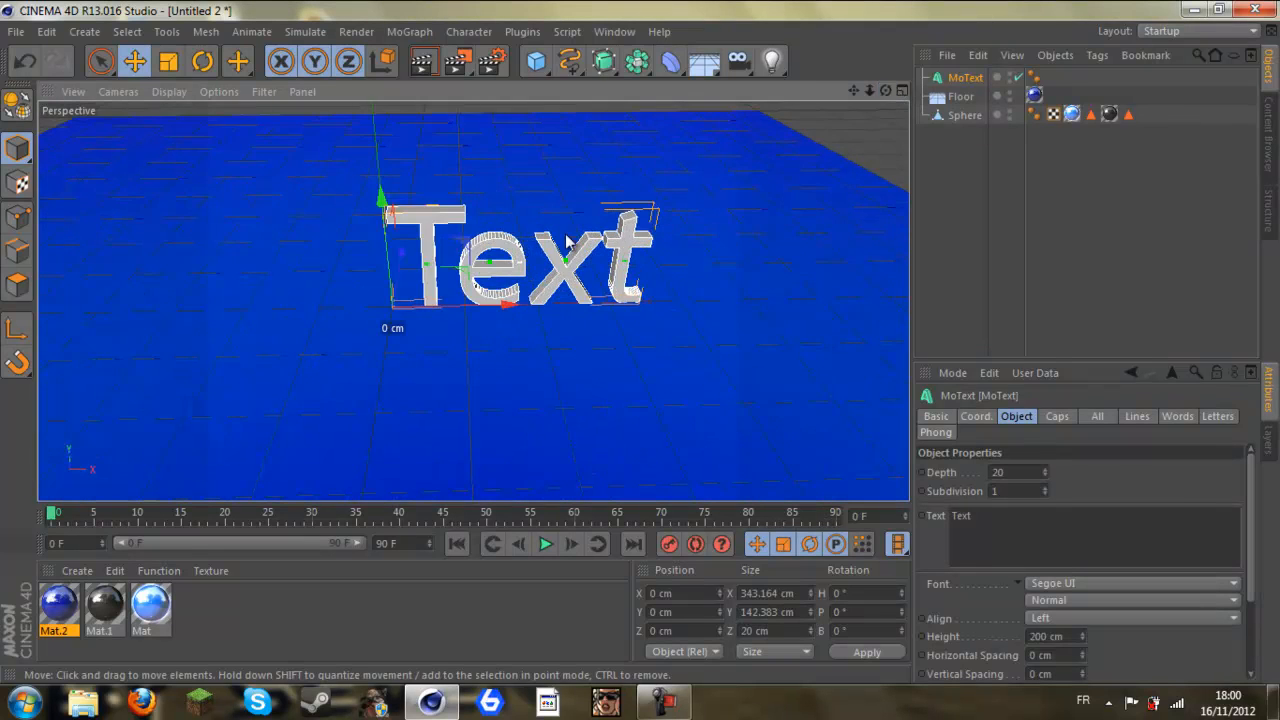
scroll(548, 278, up, 5)
drag(893, 93, 649, 337)
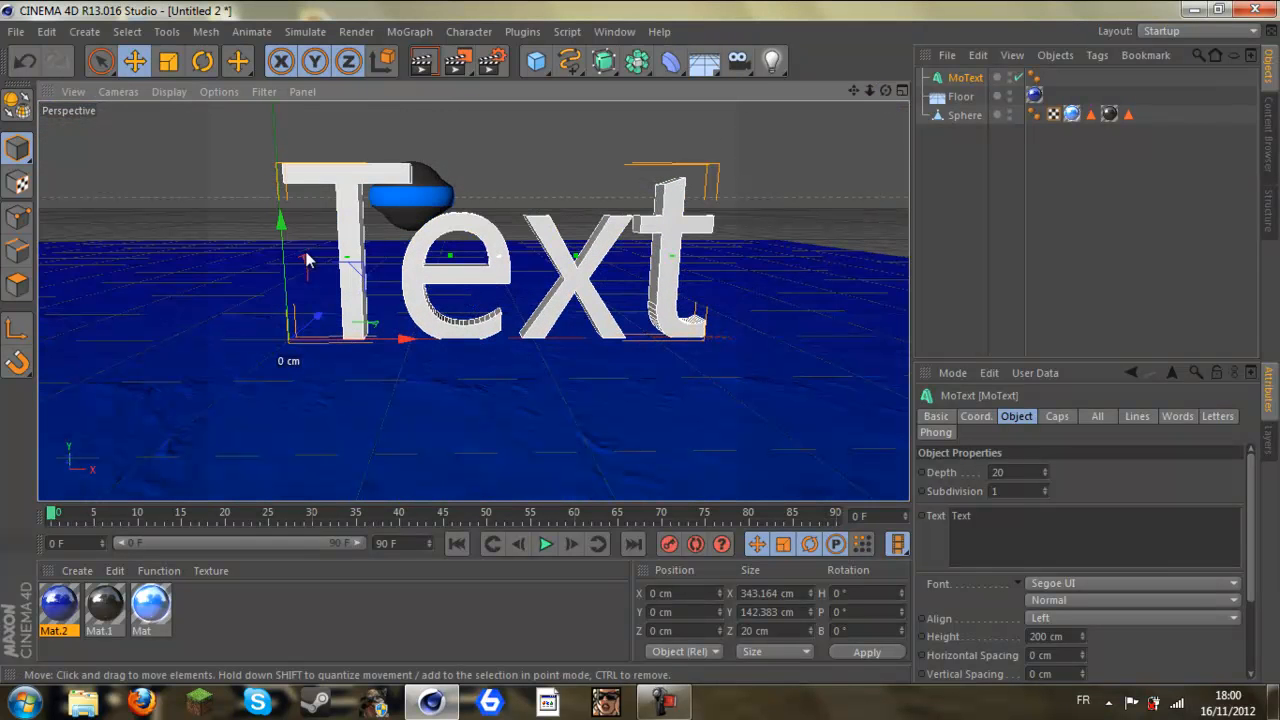
drag(279, 225, 279, 195)
drag(963, 133, 961, 138)
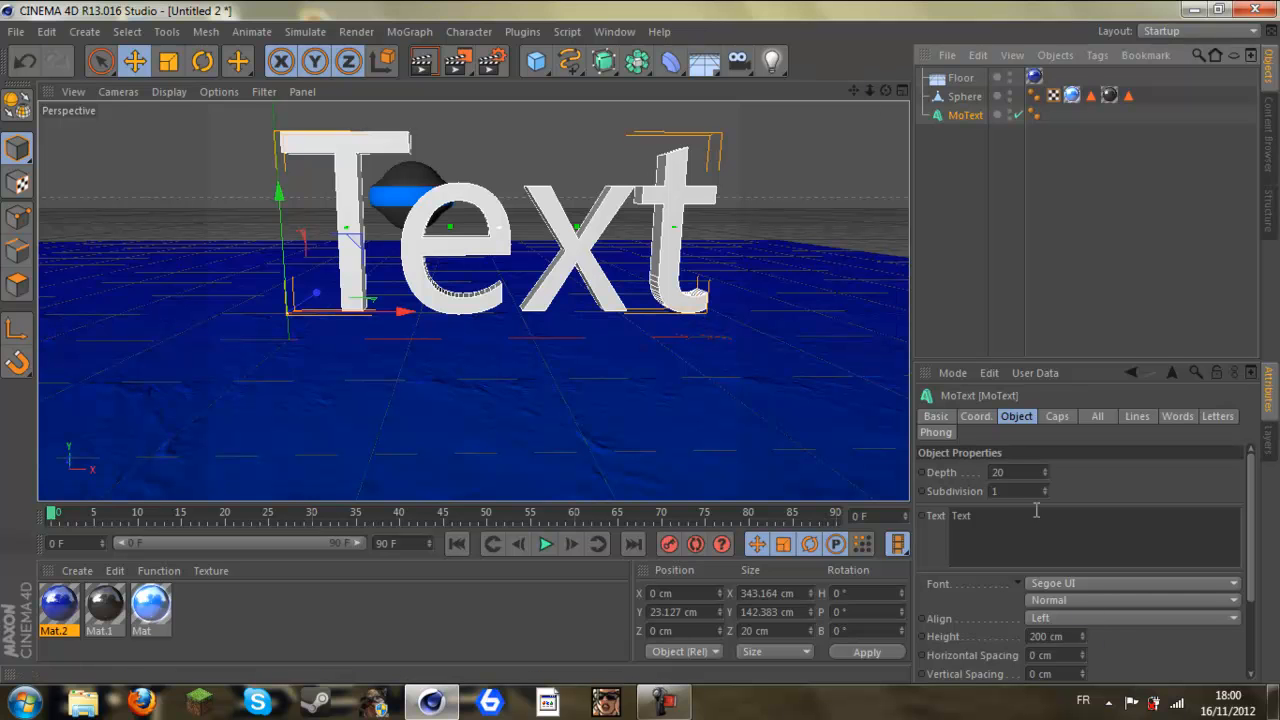
Step: Replace the MoText's default text with YouTube
drag(982, 512, 943, 512)
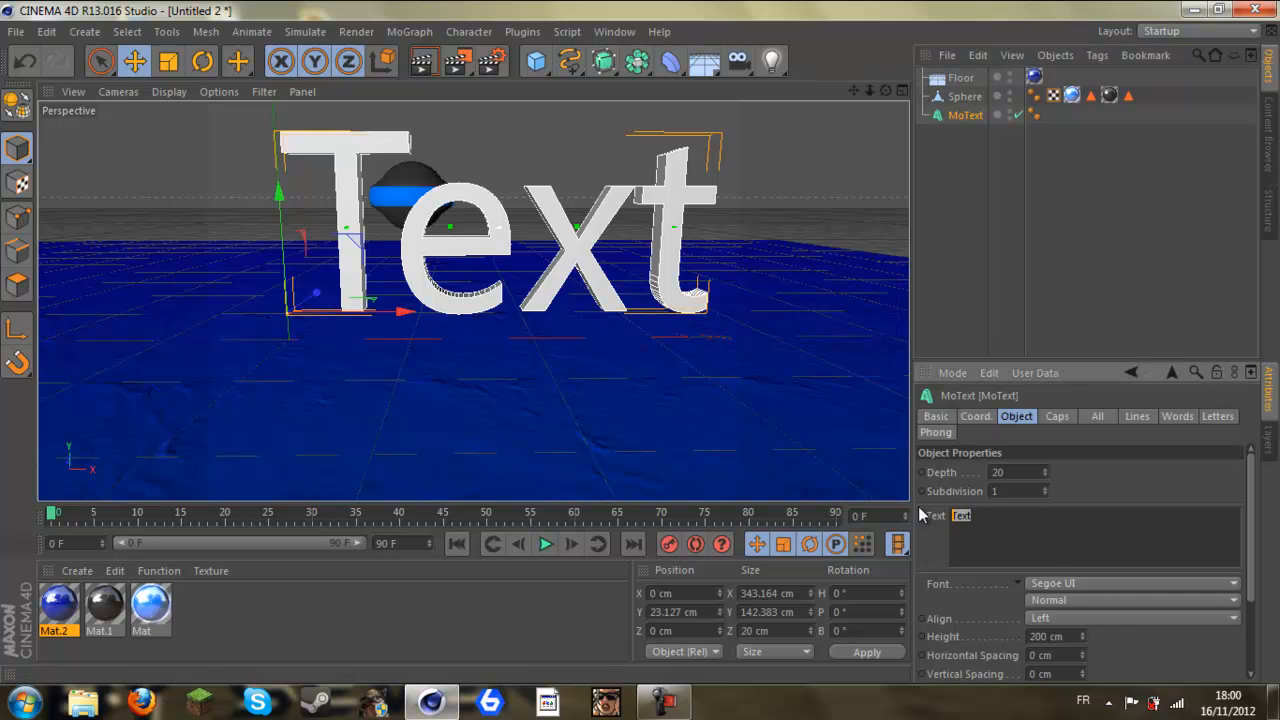
text(YouTubee)
key(BackSpace)
click(1175, 484)
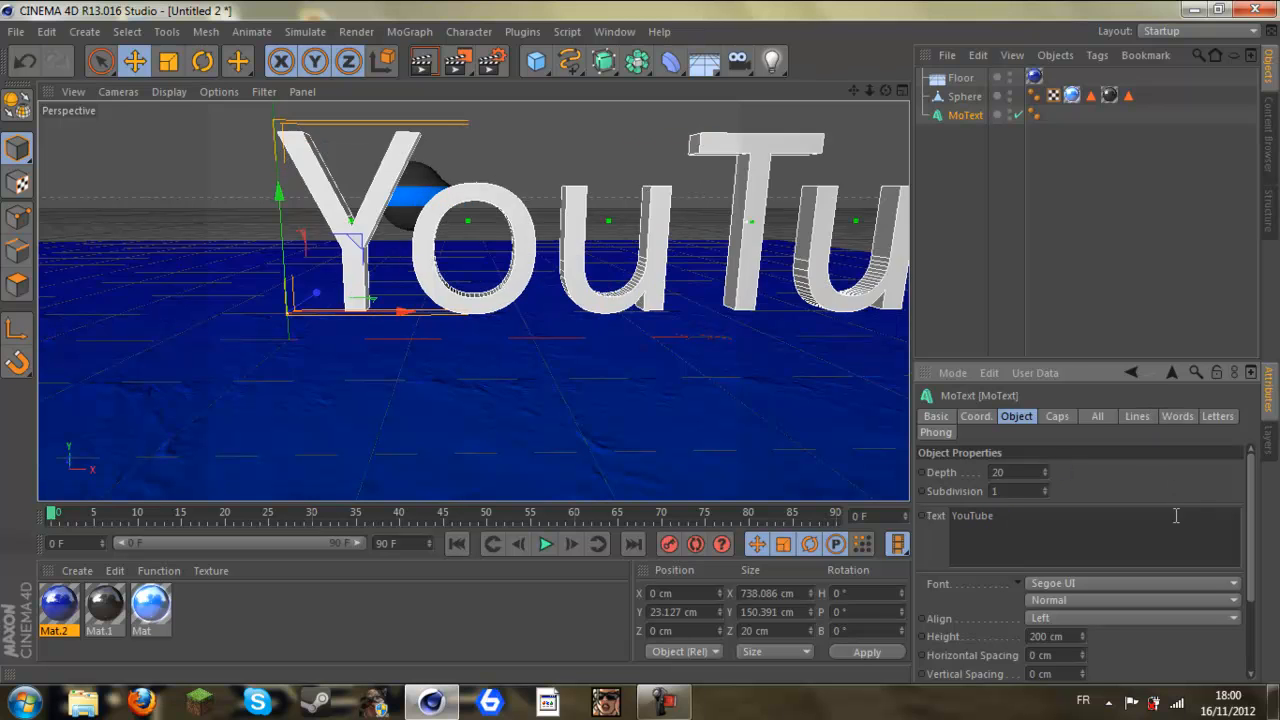
Step: Change the MoText's font to Viper Squadron
drag(851, 89, 858, 168)
drag(855, 88, 614, 343)
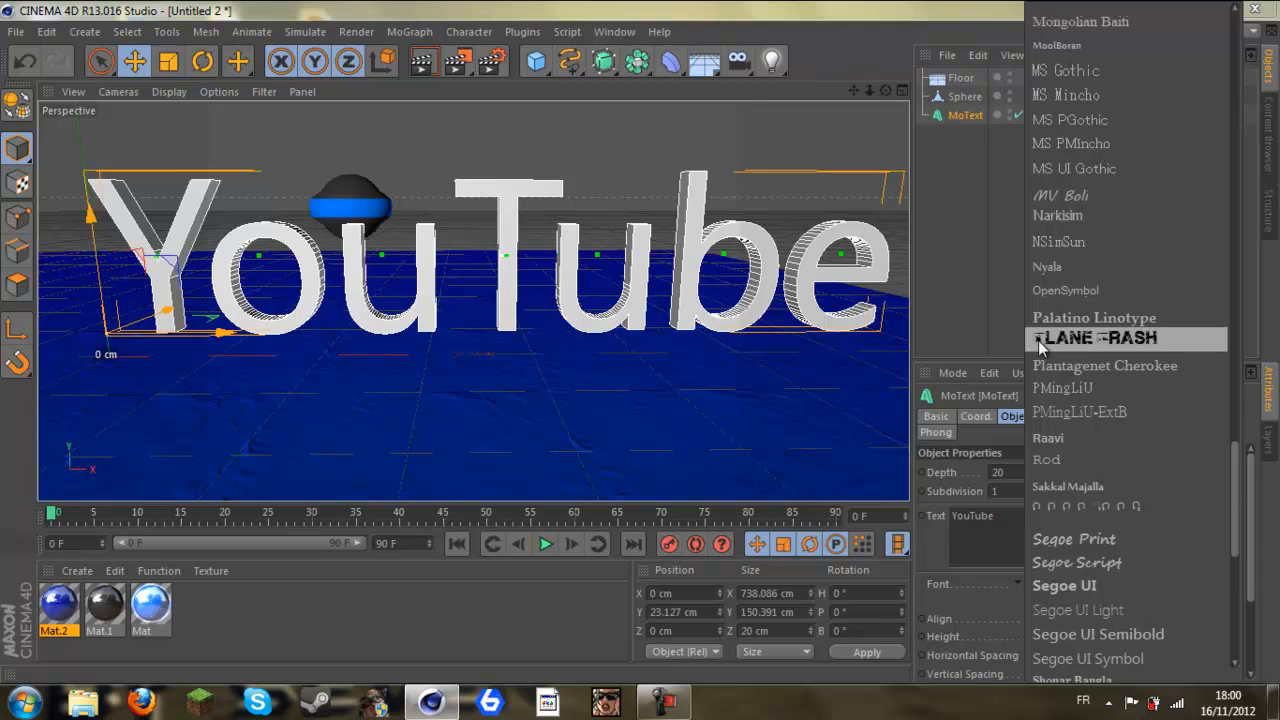
scroll(1038, 340, down, 6)
scroll(1082, 386, down, 2)
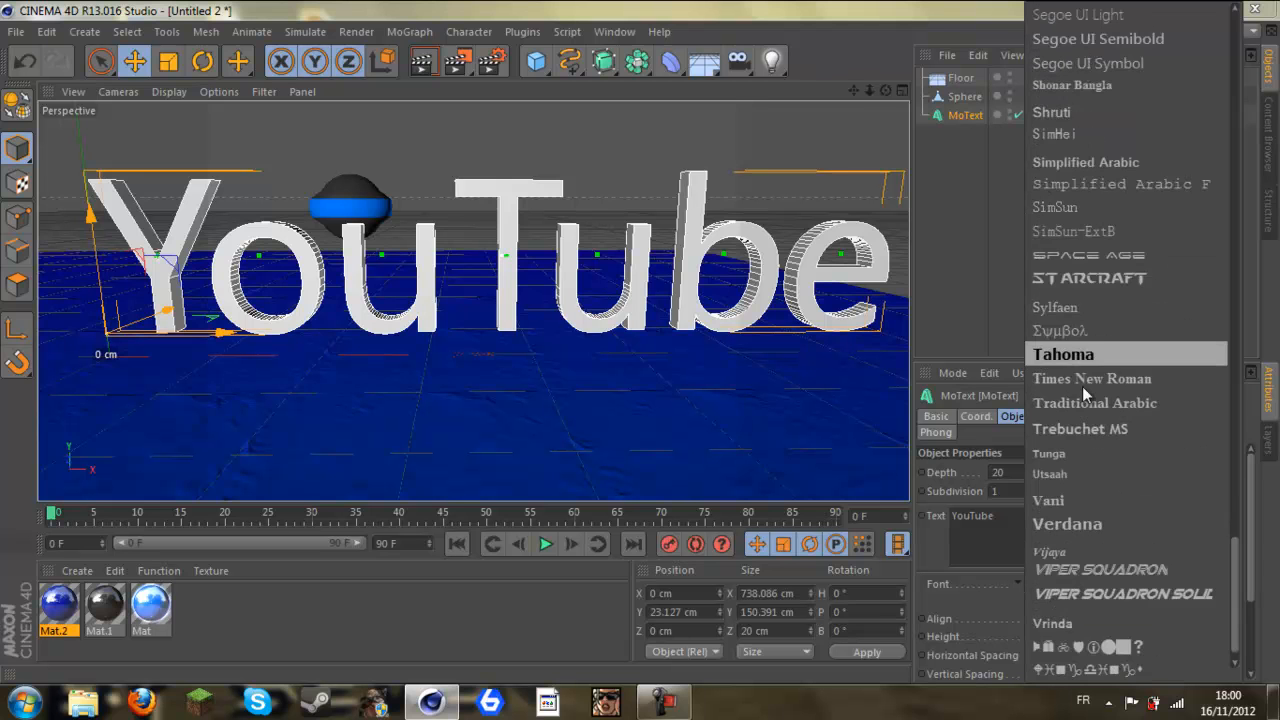
click(1136, 577)
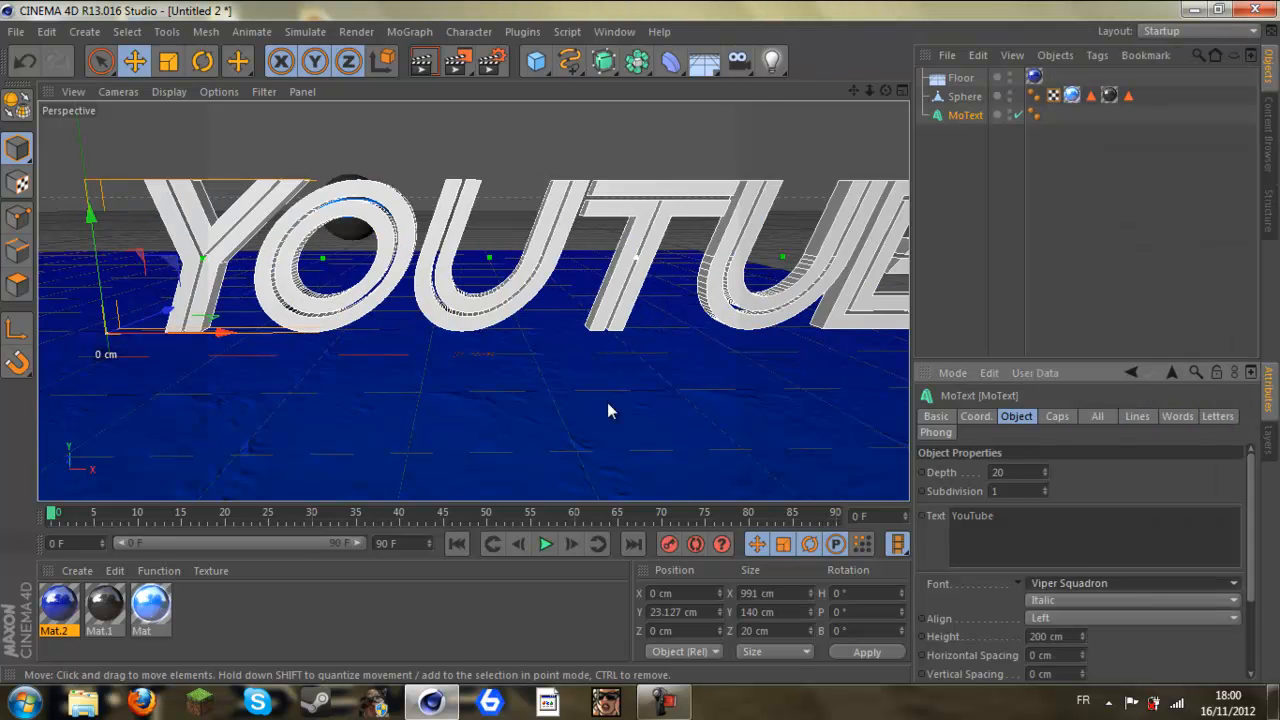
Step: Duplicate the MoText object and set the copy's font to Viper Squadron Solid
drag(856, 92, 650, 345)
scroll(727, 151, down, 3)
ctrl+drag(962, 115, 964, 138)
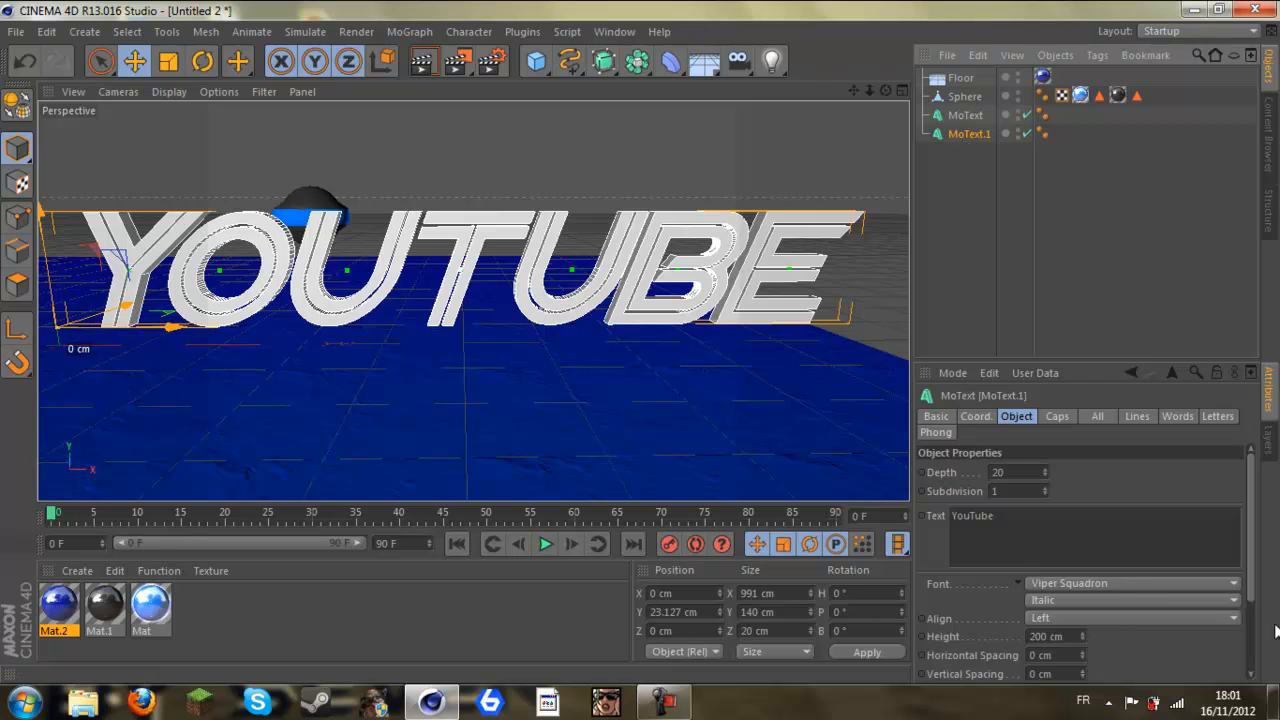
click(1128, 582)
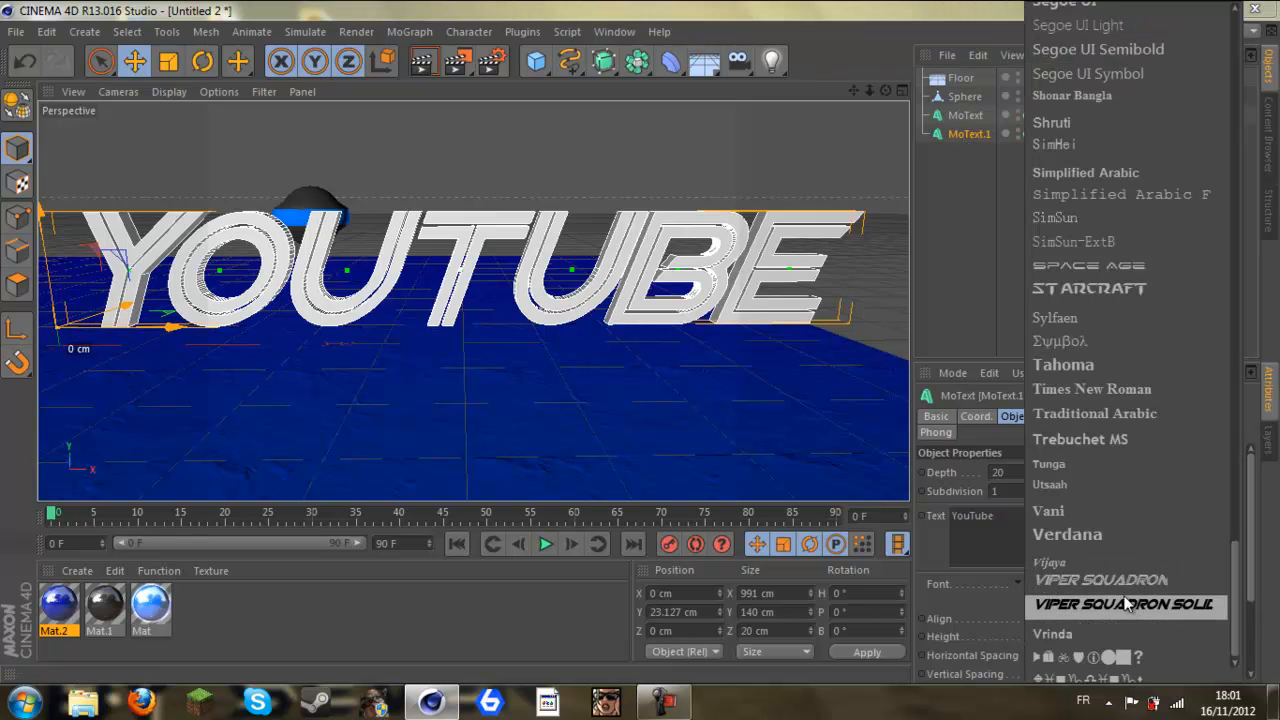
click(1124, 605)
Step: Move the solid-font text copy, MoText.1, along the Z axis to about 4.7 cm
drag(885, 91, 648, 134)
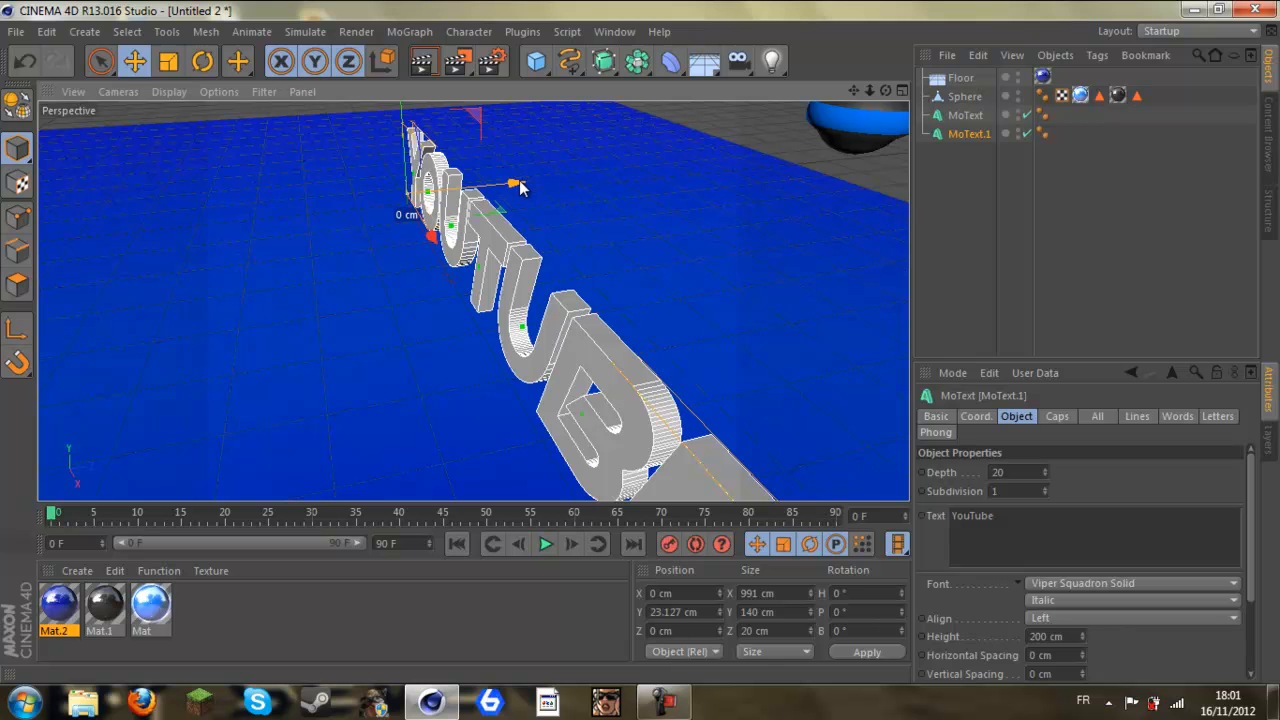
drag(520, 187, 514, 179)
drag(885, 92, 643, 349)
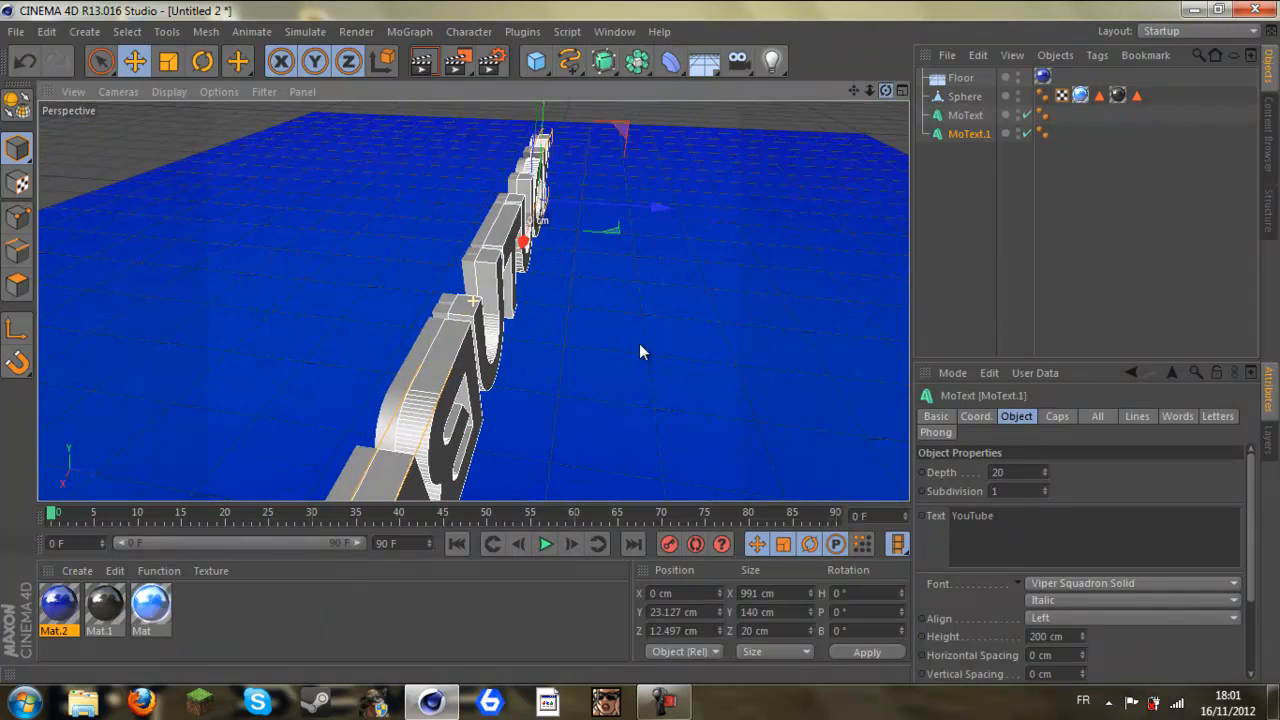
drag(622, 210, 620, 210)
mouse_move(639, 345)
mouse_down()
mouse_move(655, 341)
mouse_move(640, 349)
mouse_up()
Step: Duplicate MoText.1 and move the copy along the Z axis behind the other texts by about 16 cm, then deselect it
ctrl+drag(961, 134, 951, 155)
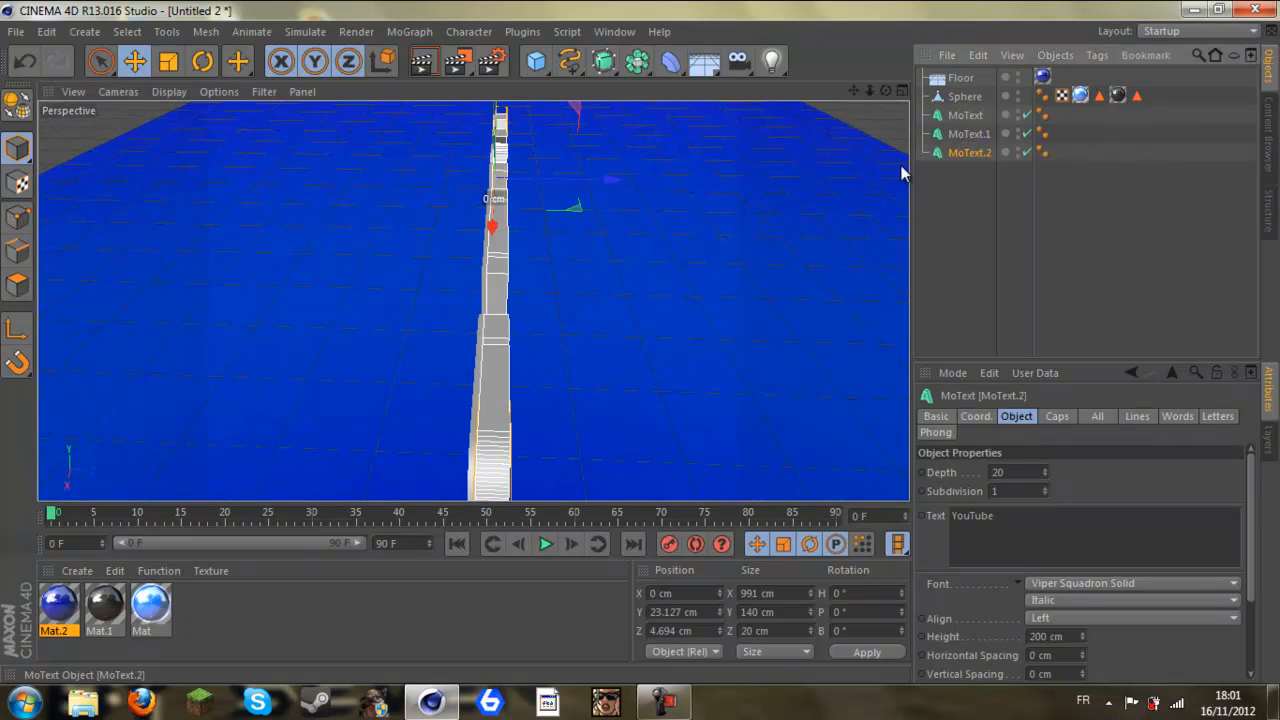
drag(580, 188, 586, 194)
drag(887, 91, 642, 340)
click(984, 201)
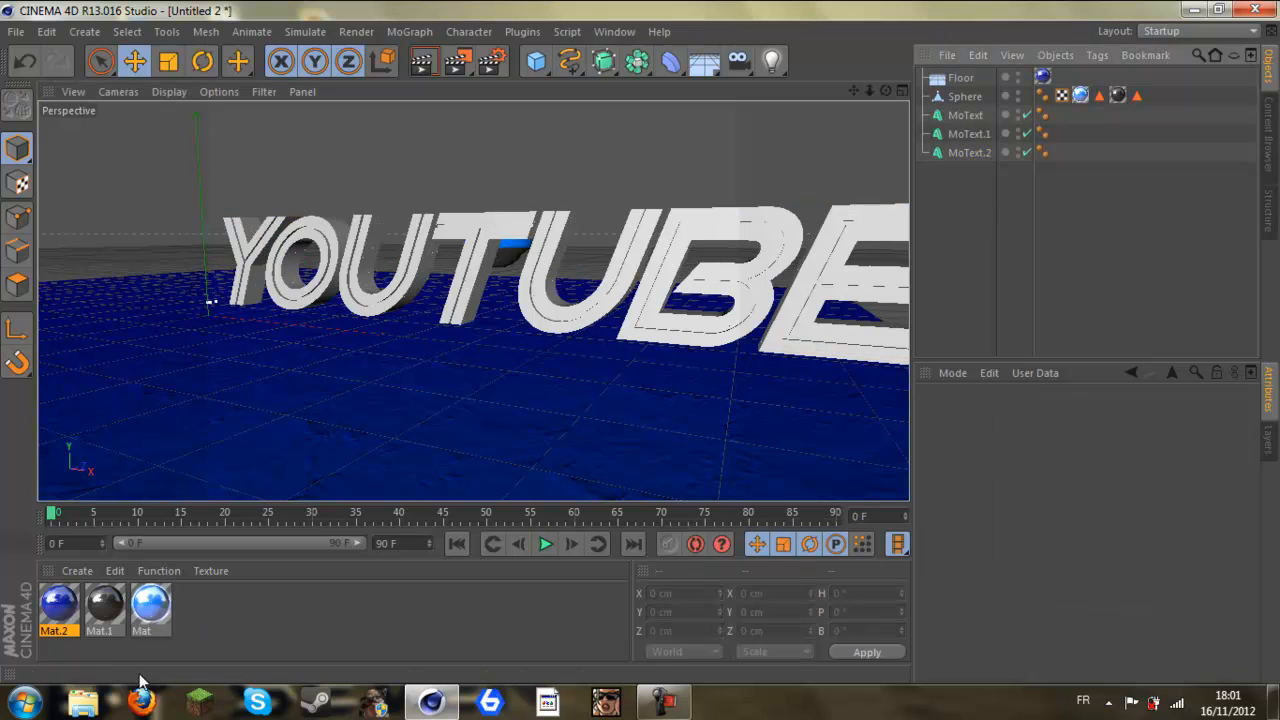
Step: Create a new material for the text and turn off its Specular channel
click(77, 573)
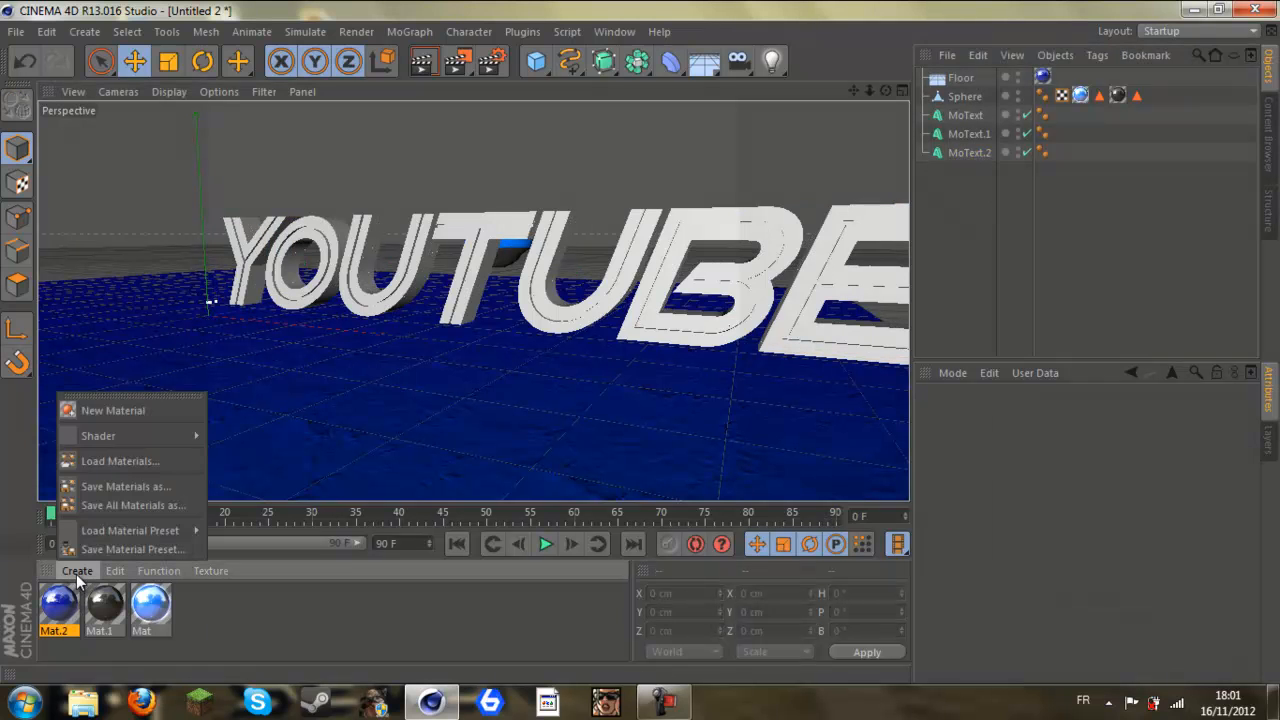
click(100, 410)
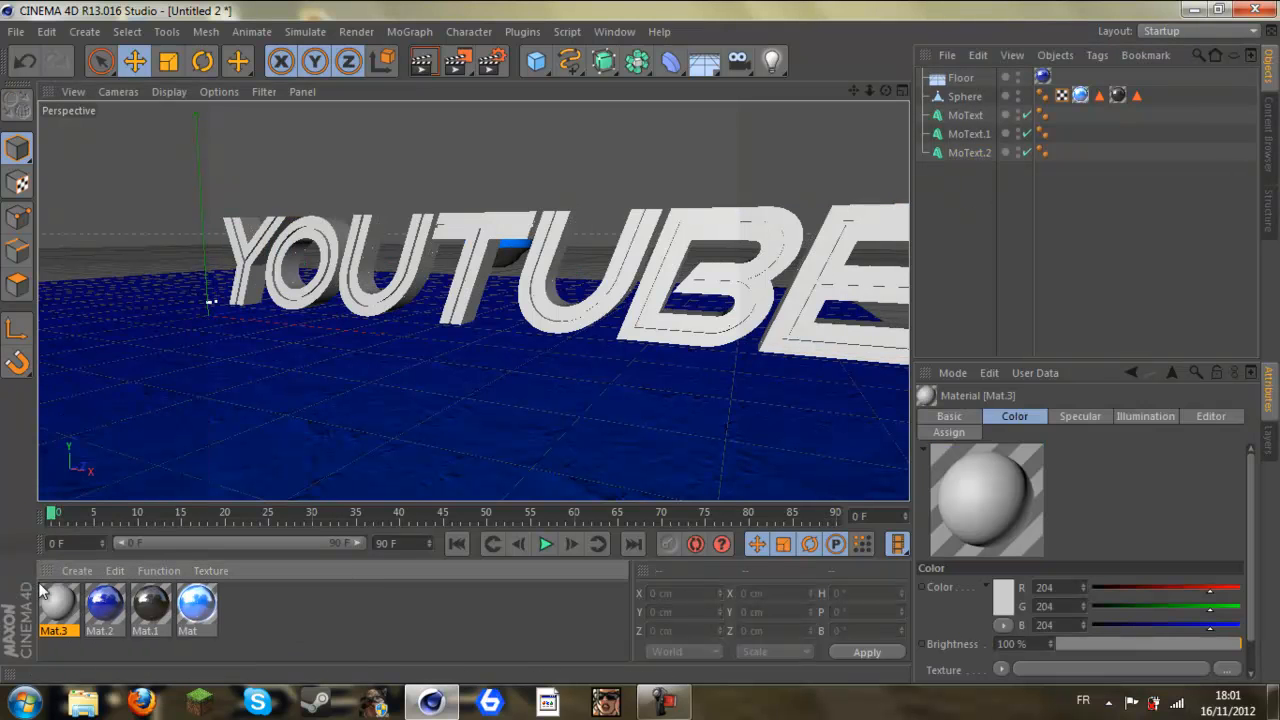
double_click(60, 605)
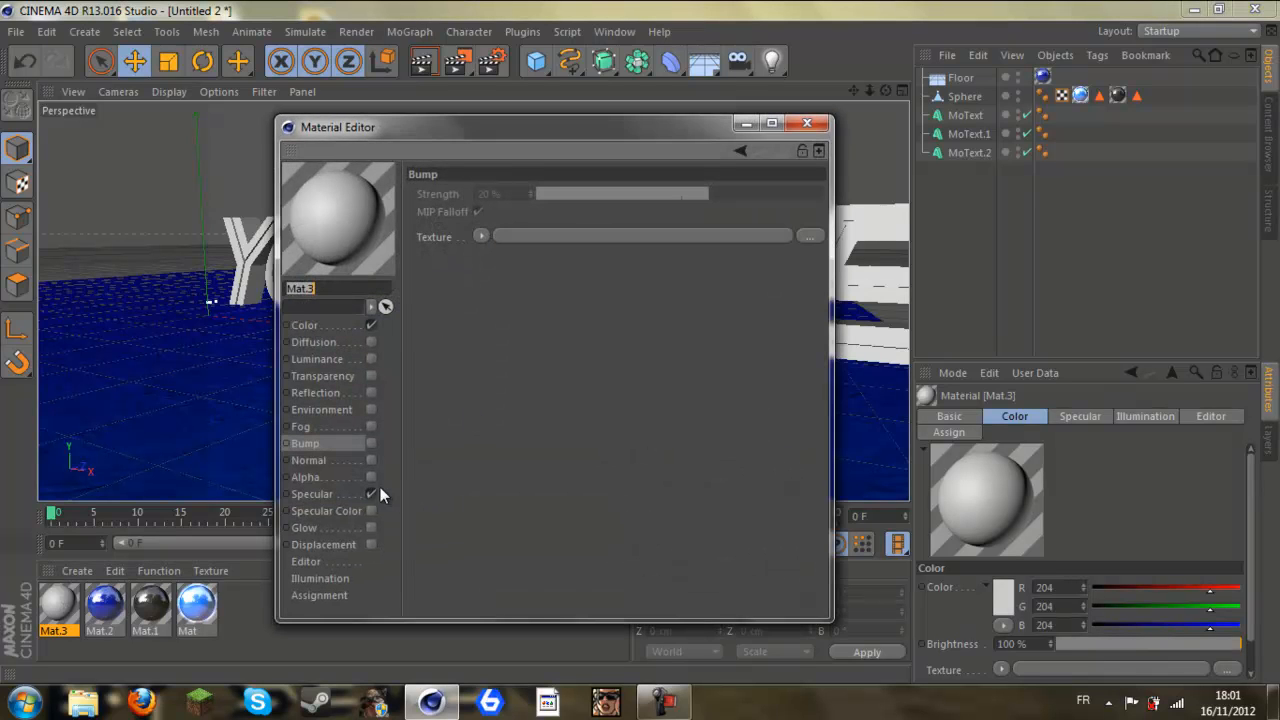
click(372, 494)
click(339, 330)
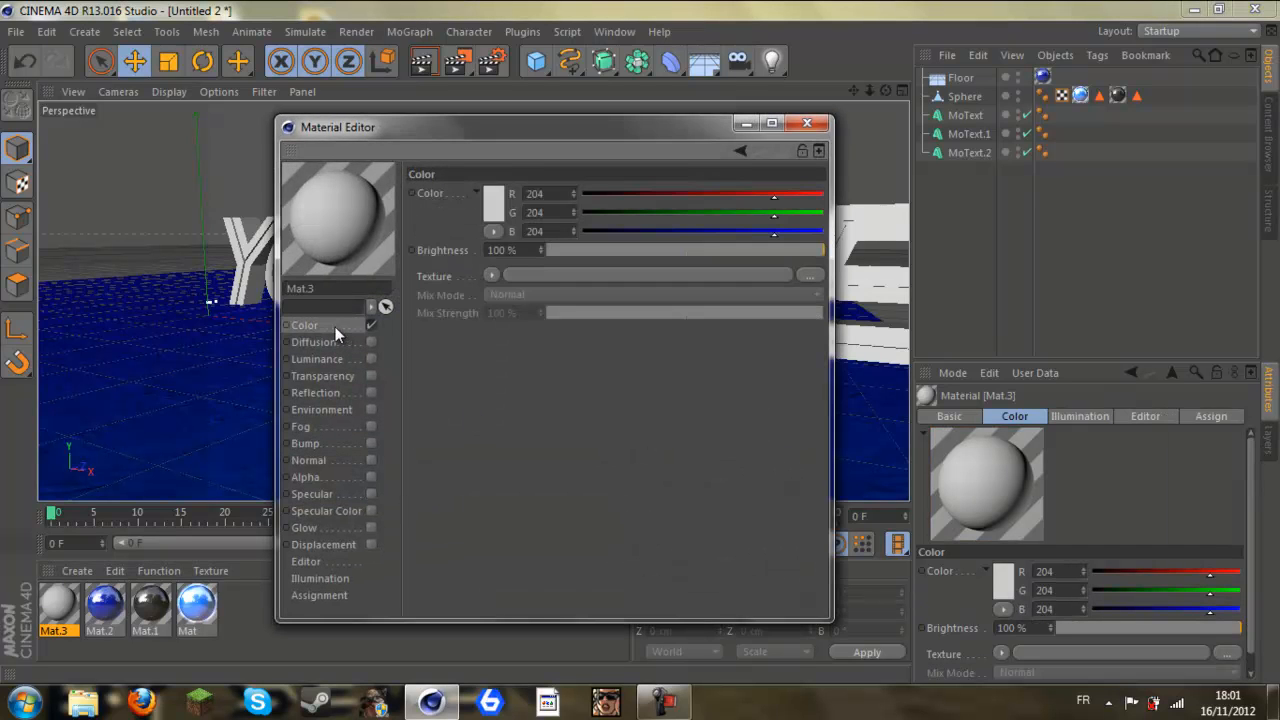
click(493, 201)
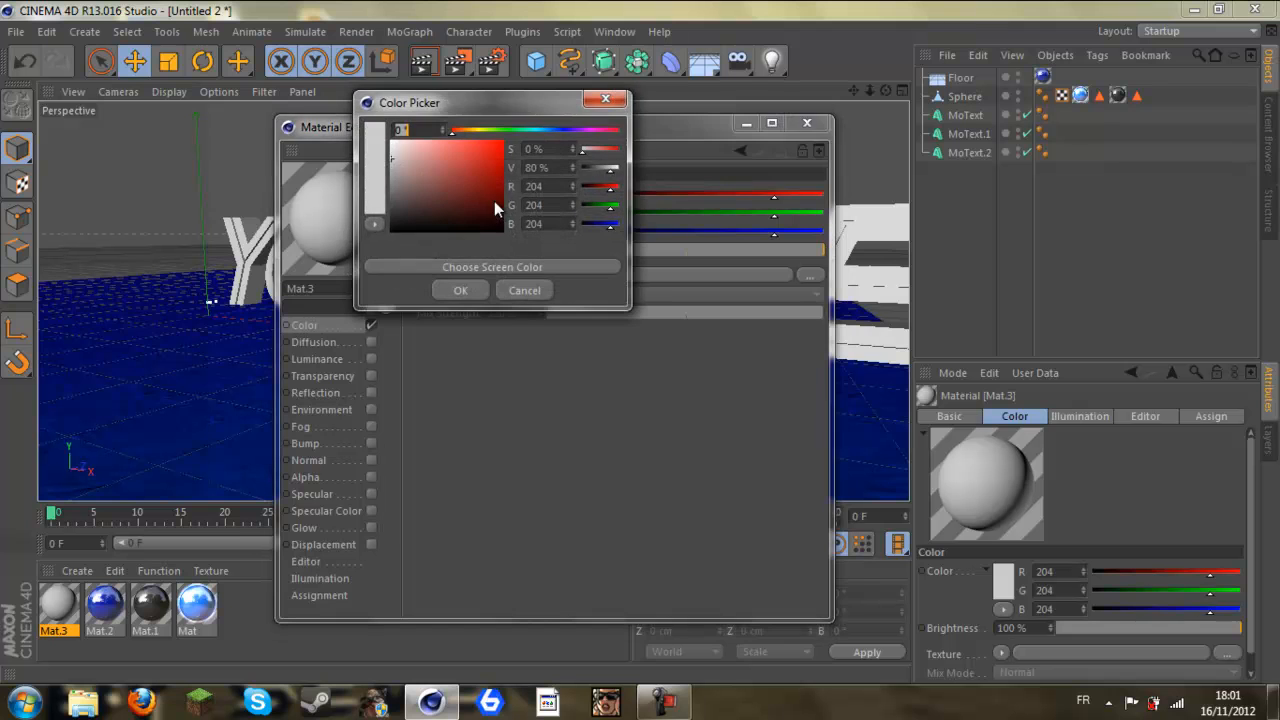
key(Escape)
Step: Look through the desktop folders Autres and cinema 4d for a reference picture, and view the gg image
click(1195, 10)
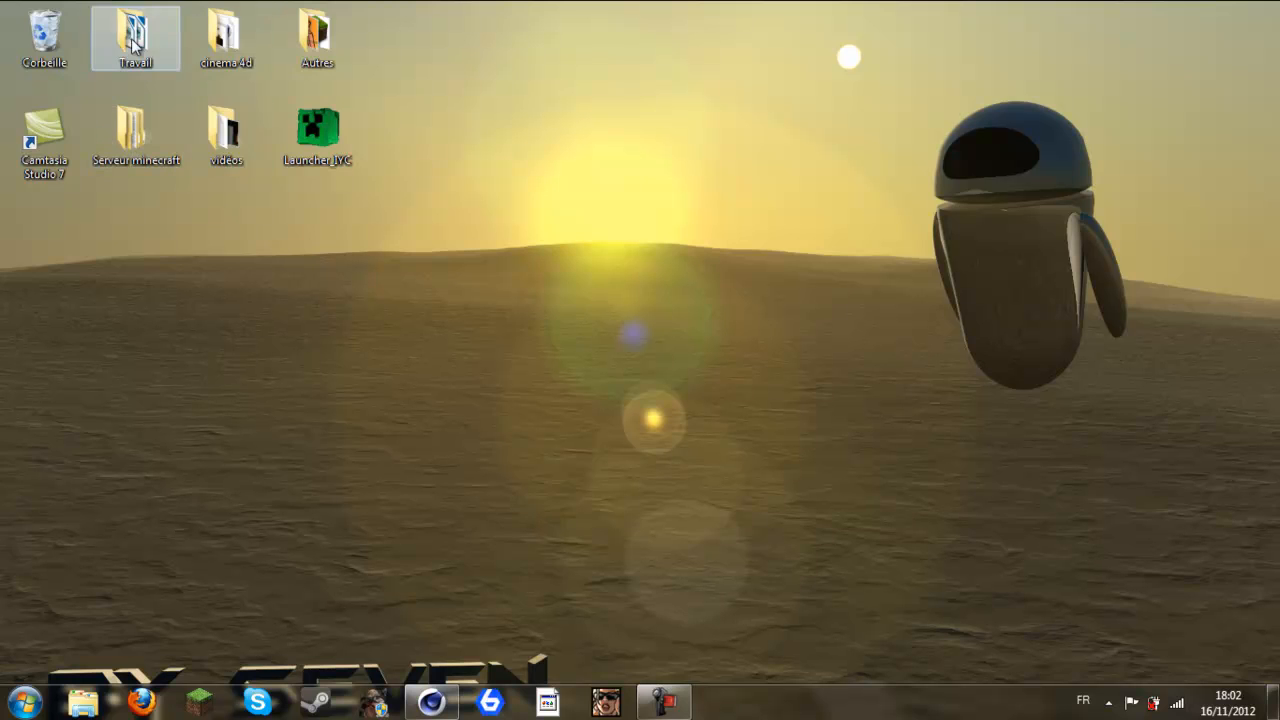
double_click(316, 36)
click(490, 432)
click(494, 395)
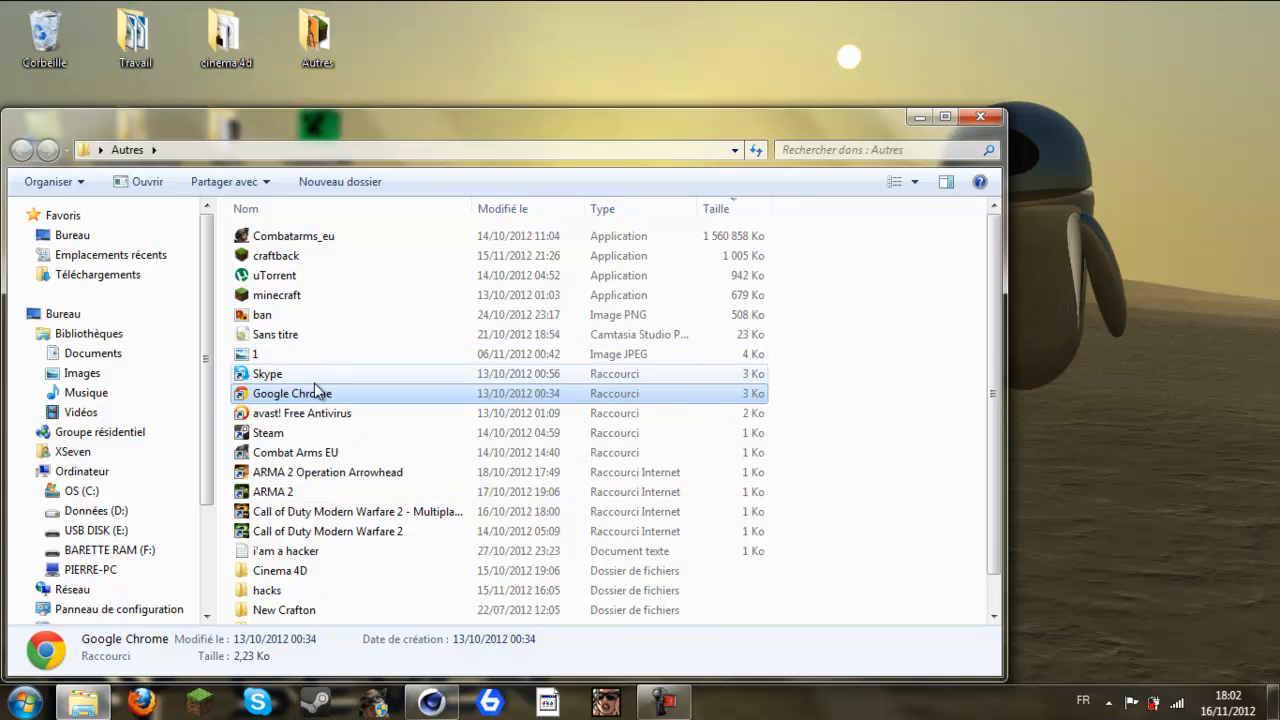
scroll(320, 369, down, 1)
scroll(370, 388, up, 1)
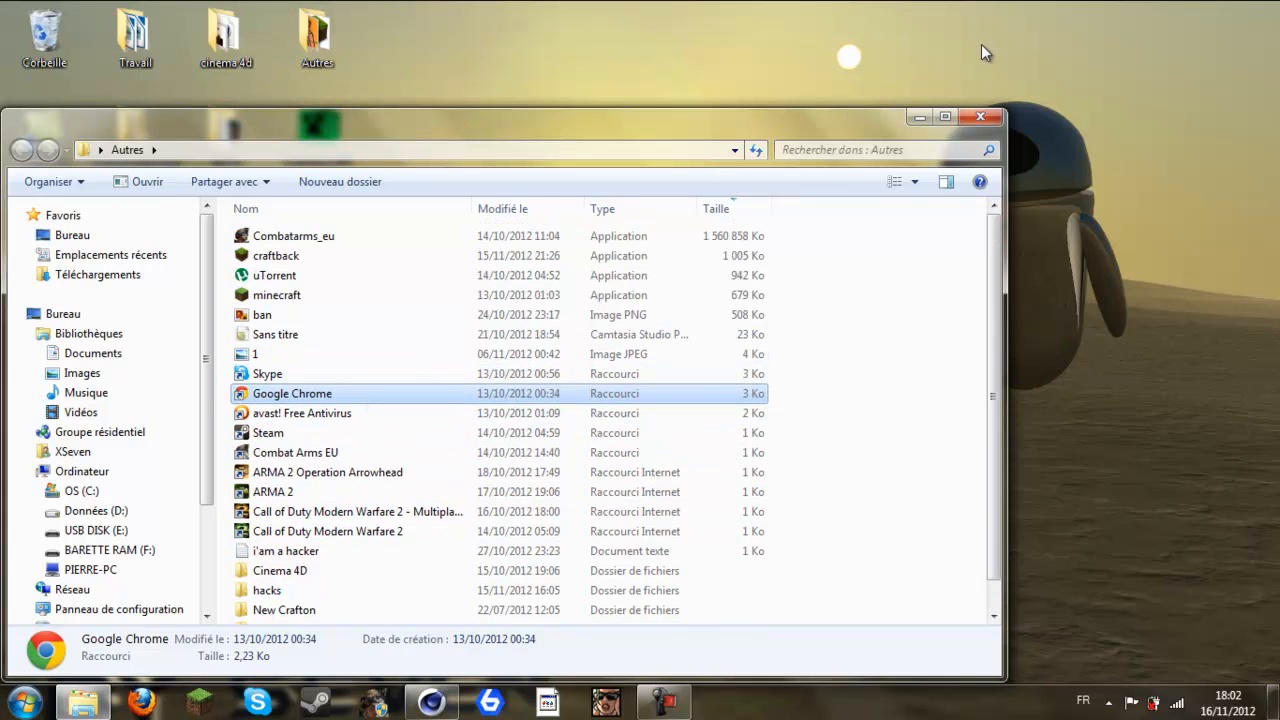
click(980, 118)
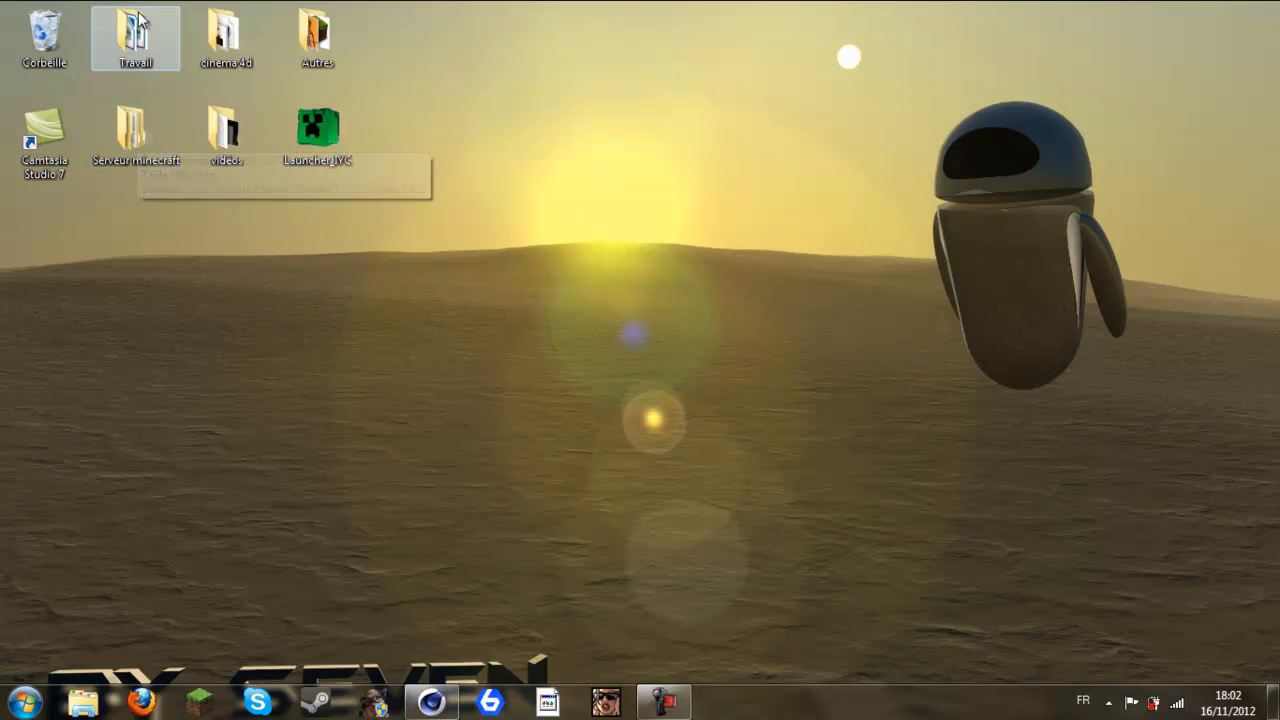
double_click(225, 35)
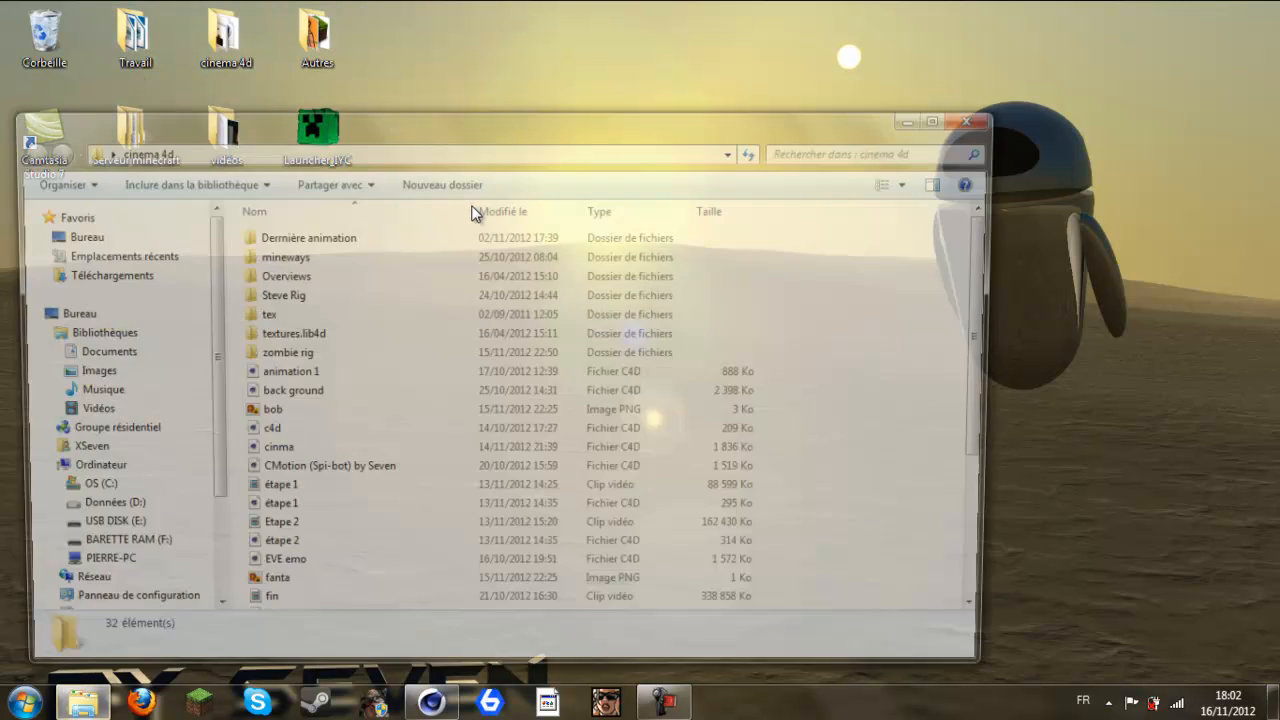
key(g)
click(300, 418)
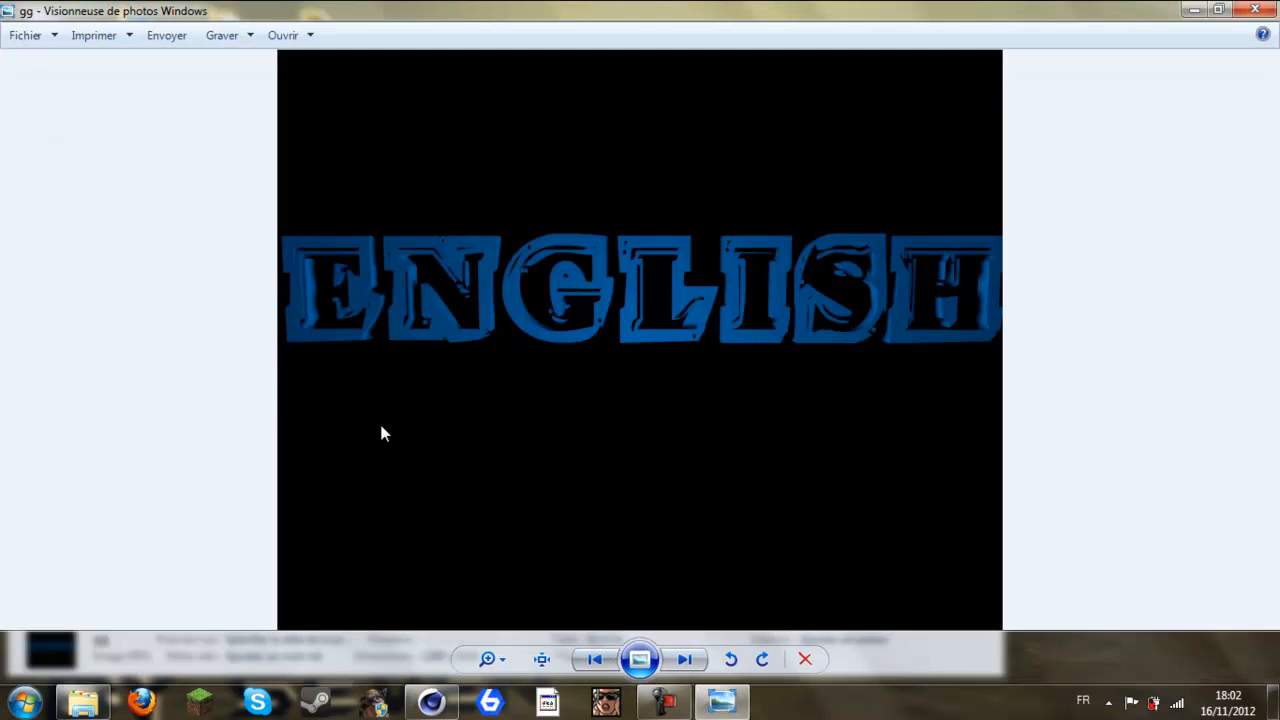
click(1255, 9)
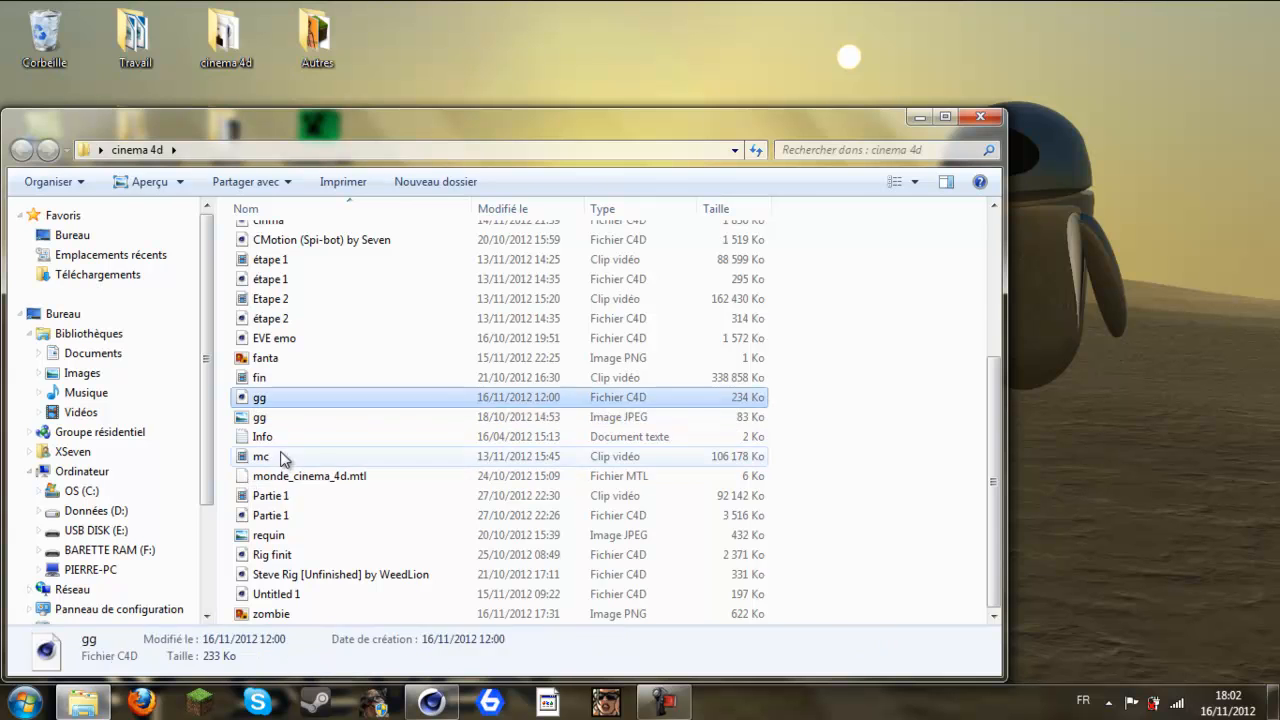
click(982, 117)
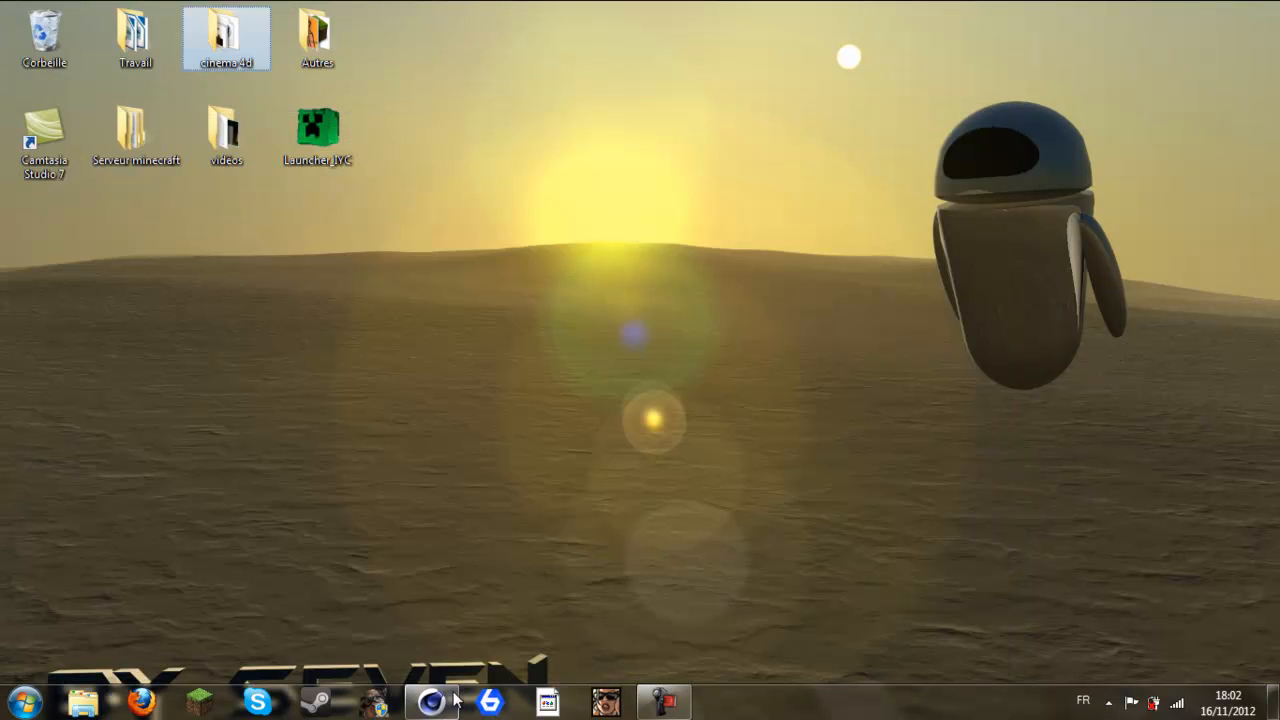
Step: Switch back to CINEMA 4D, enable Glow on Mat.3 and set its colour to light blue, RGB 0, 195, 255
click(456, 700)
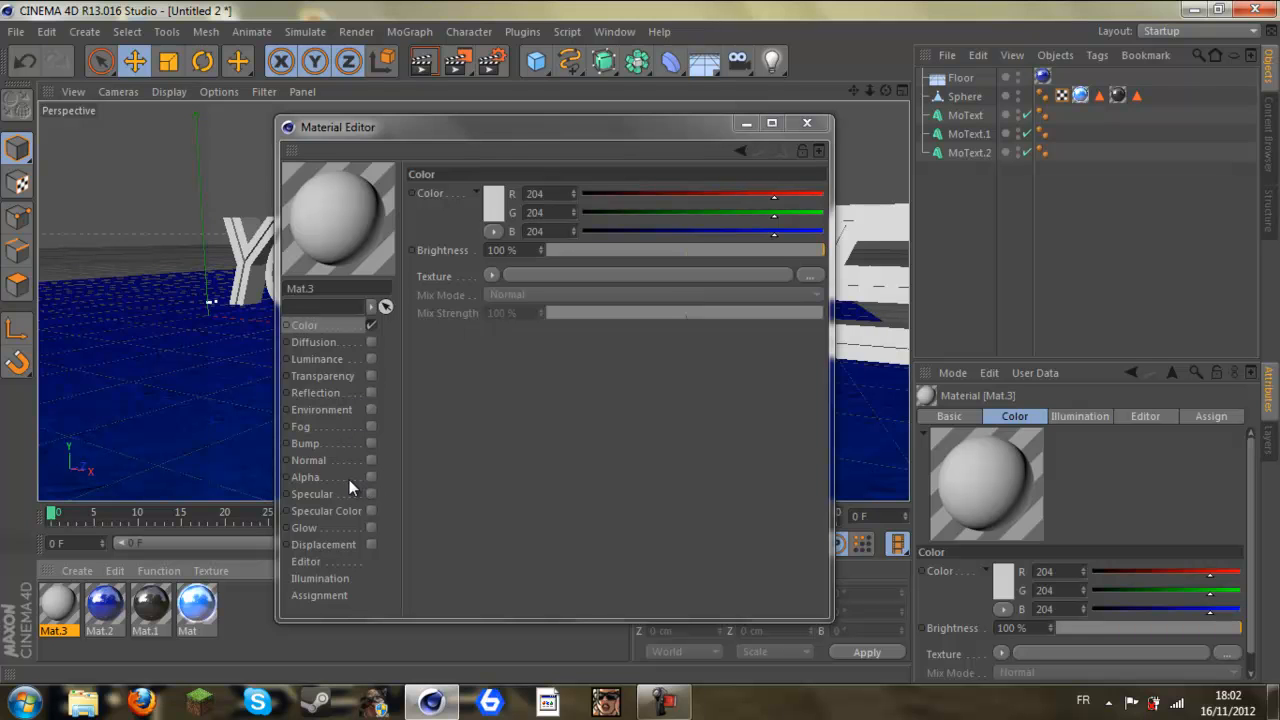
click(368, 520)
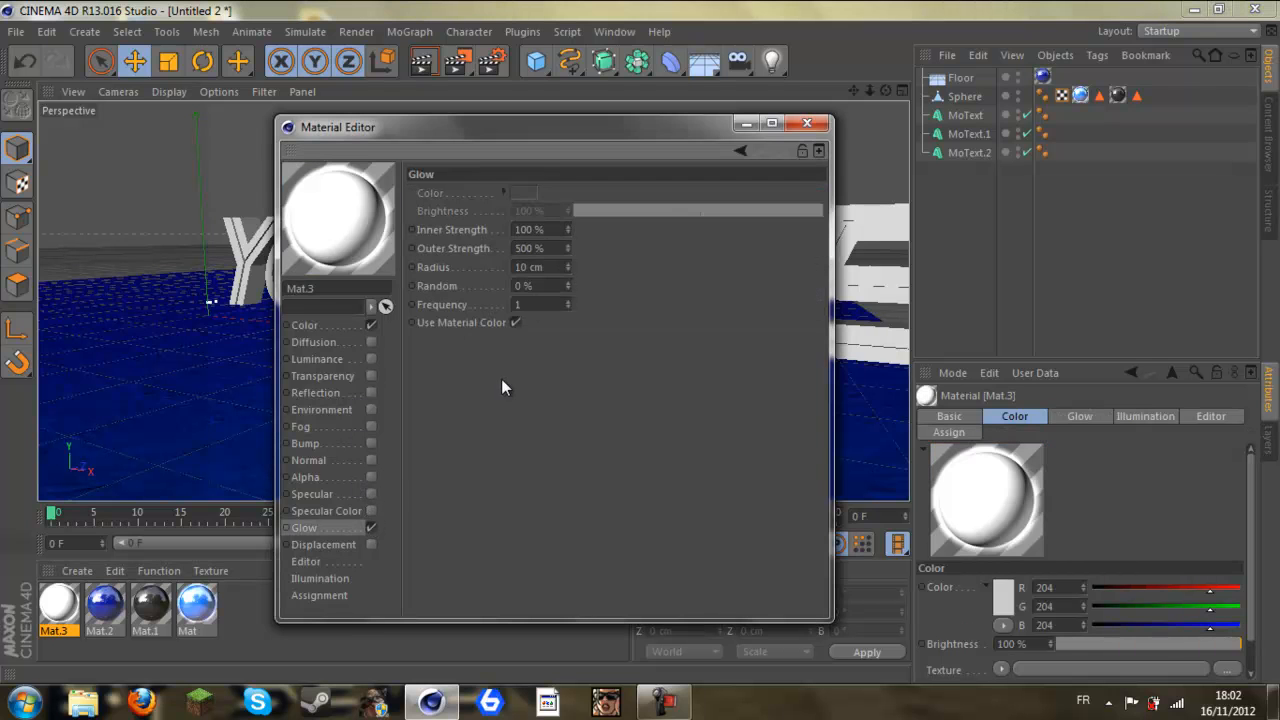
click(337, 327)
click(493, 207)
click(542, 140)
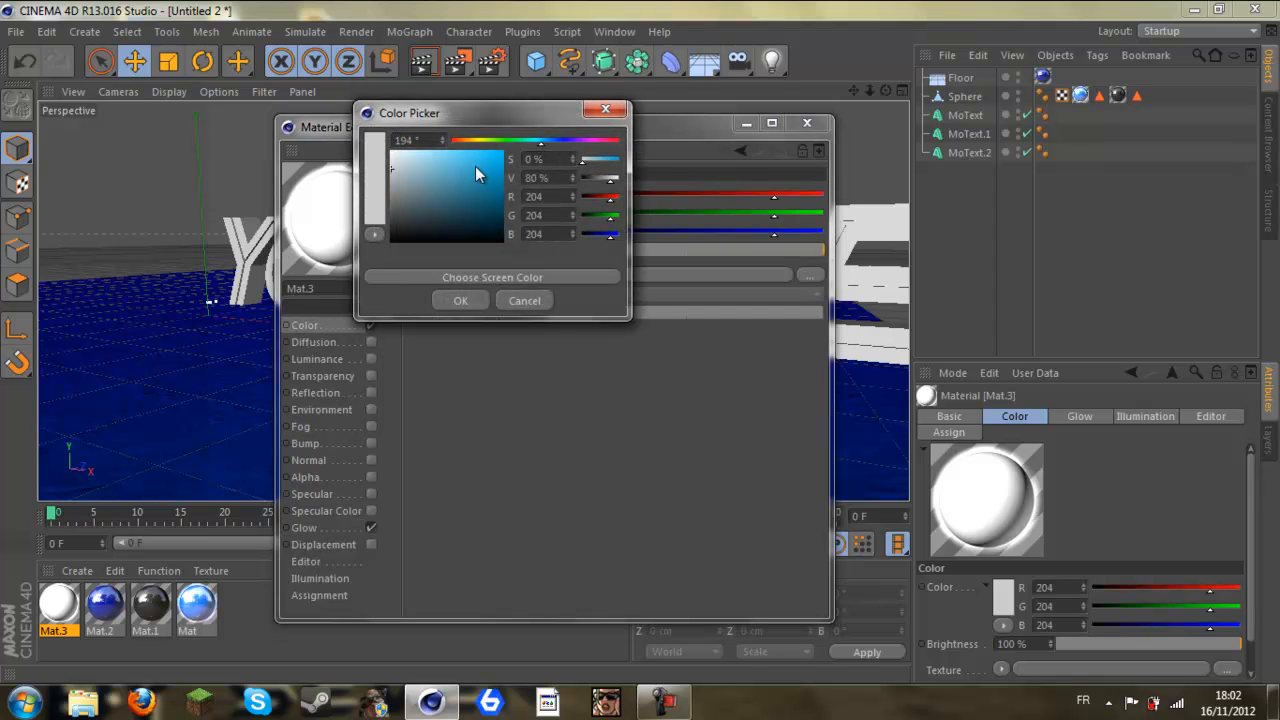
drag(486, 170, 527, 152)
click(468, 303)
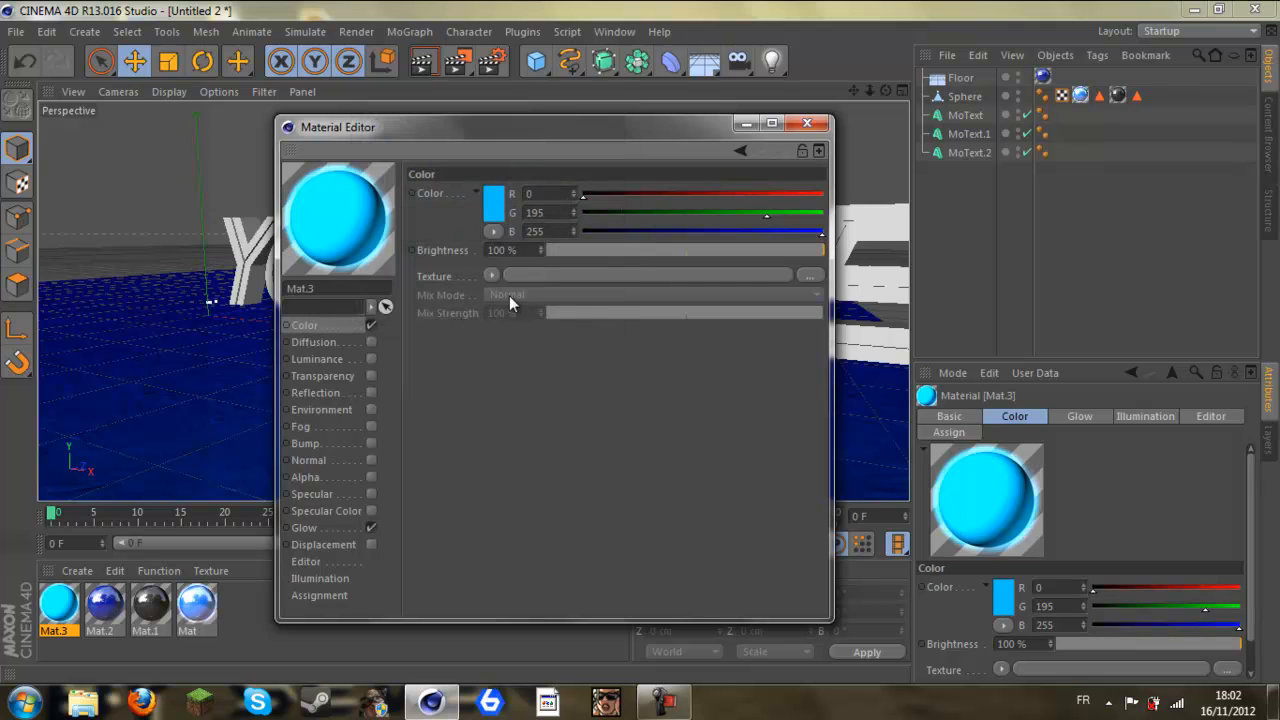
Step: Adjust the Glow radius of the light blue material and close the Material Editor
click(349, 527)
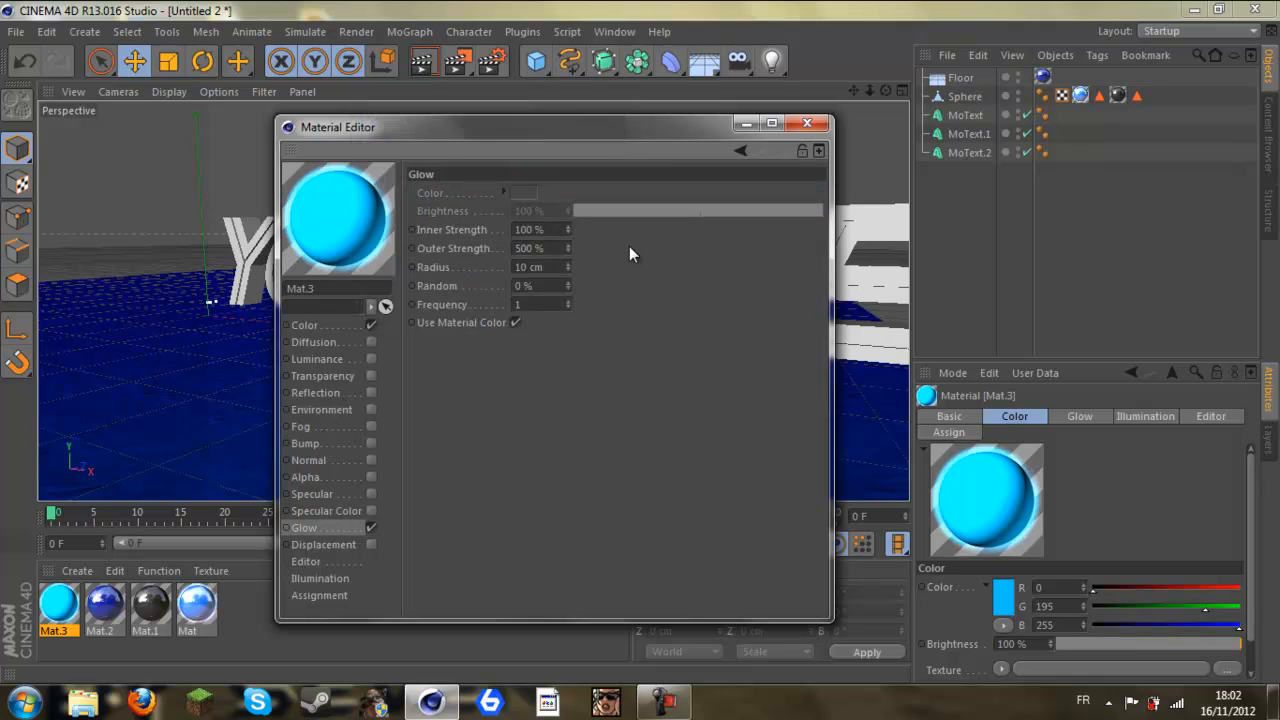
drag(568, 267, 568, 269)
click(806, 124)
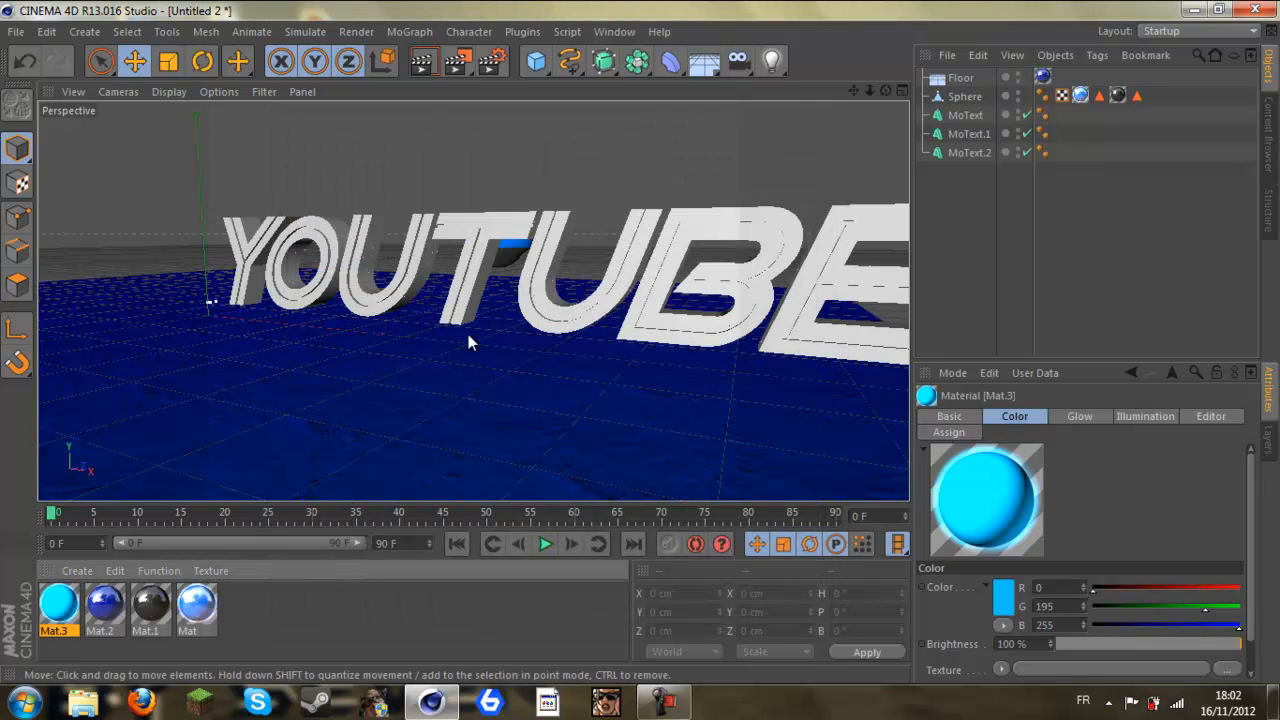
Step: Apply the light blue glowing material Mat.3 to MoText.1 and clear the selection
click(970, 117)
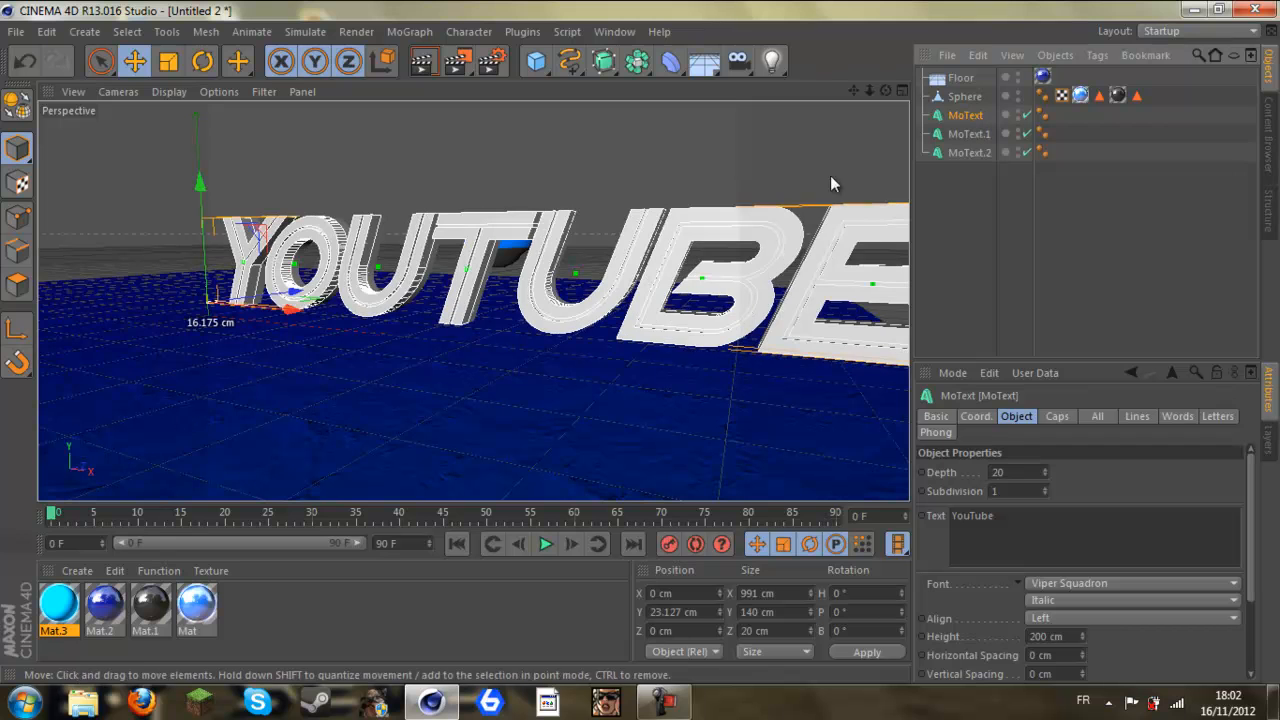
drag(68, 607, 965, 134)
click(952, 197)
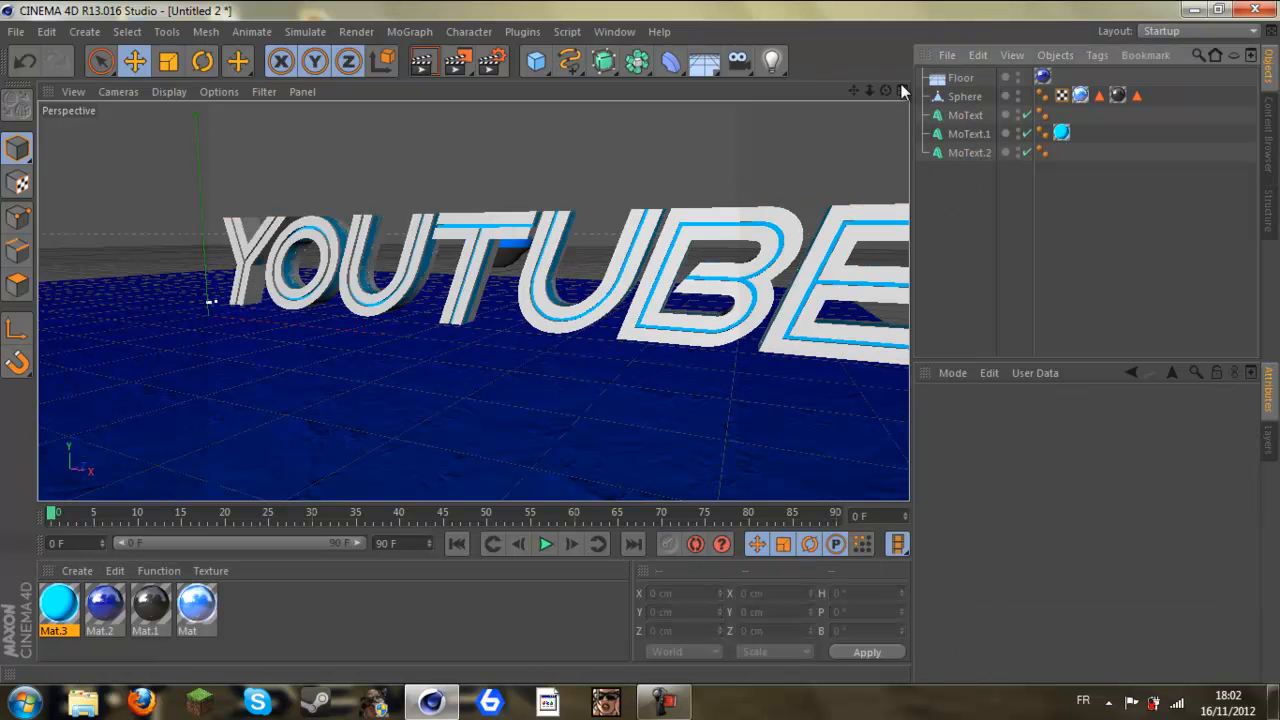
Step: Inspect the blue inlay in the text from behind with a test render, then return to a front view
mouse_move(886, 91)
mouse_down()
mouse_move(632, 354)
mouse_move(657, 337)
mouse_move(663, 505)
mouse_move(640, 363)
mouse_move(886, 94)
mouse_up()
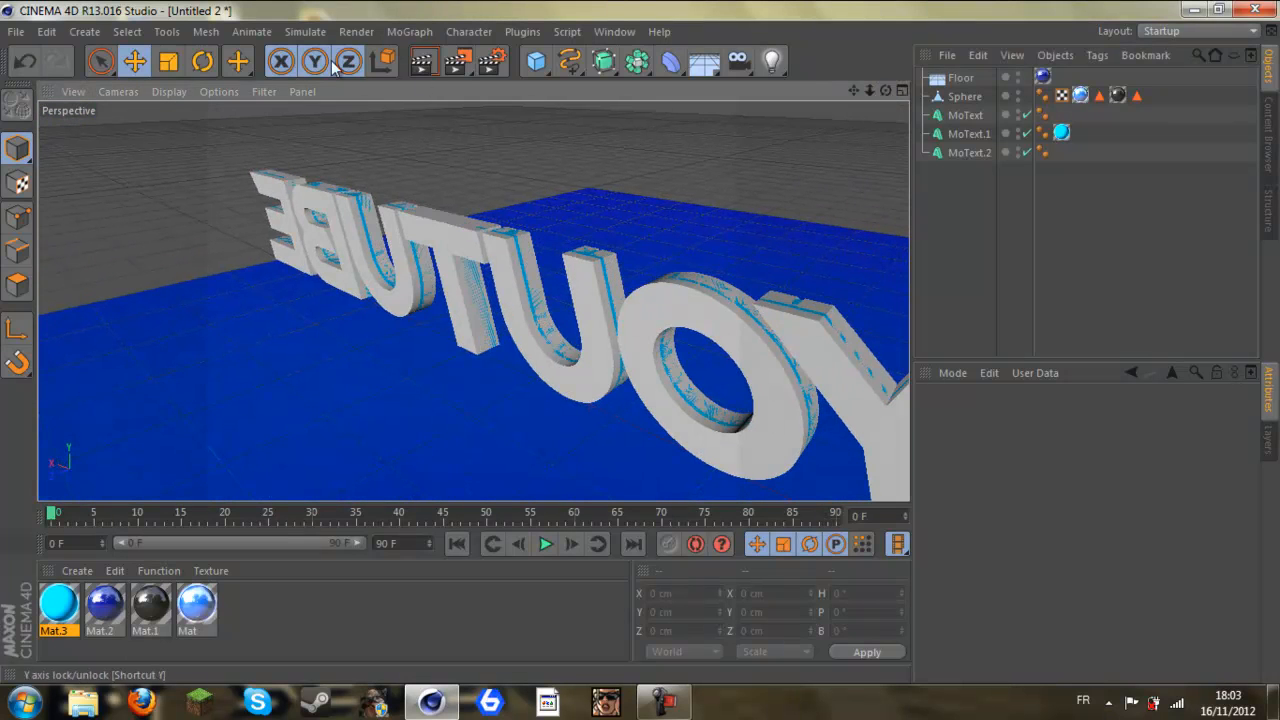
click(421, 68)
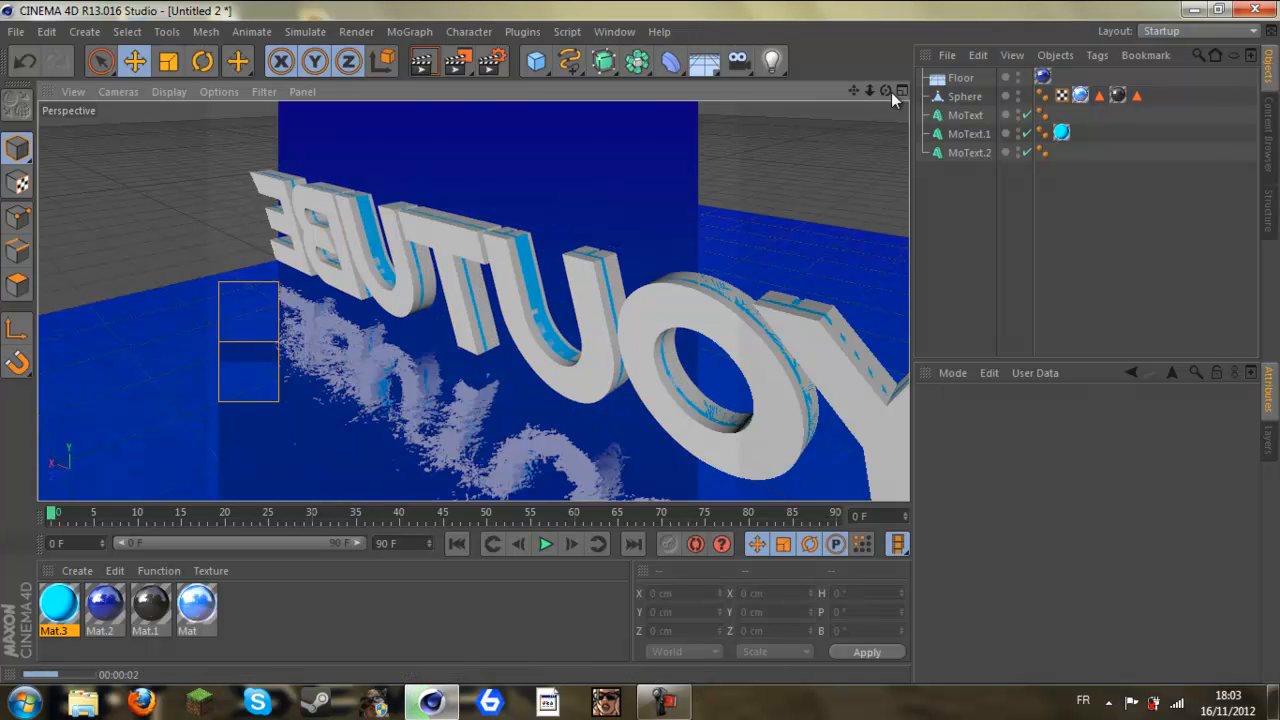
drag(887, 91, 231, 417)
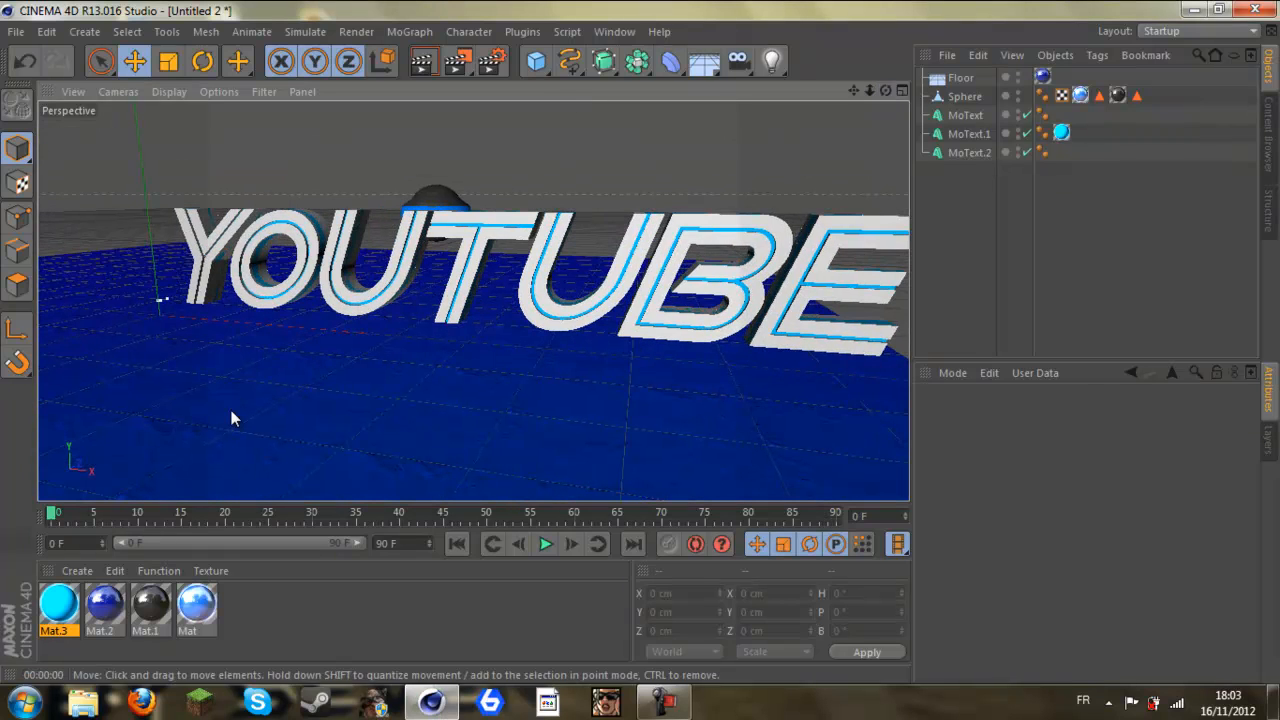
click(72, 571)
click(100, 410)
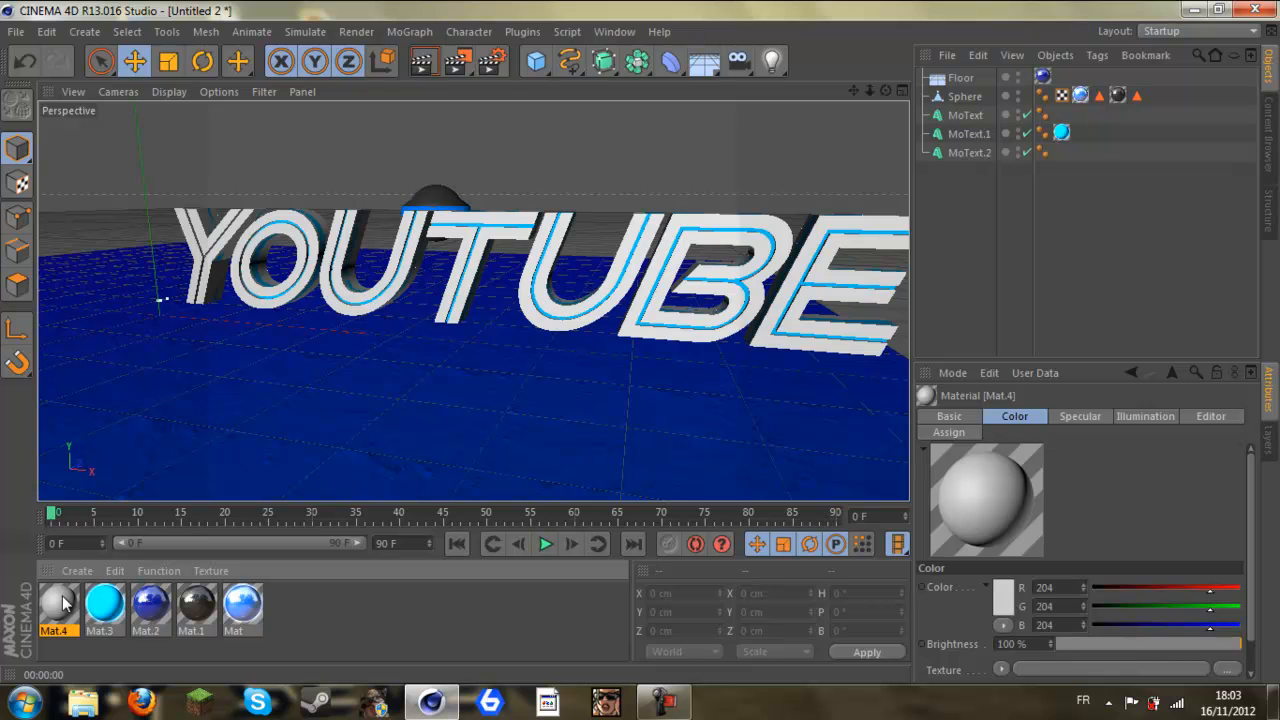
key(Delete)
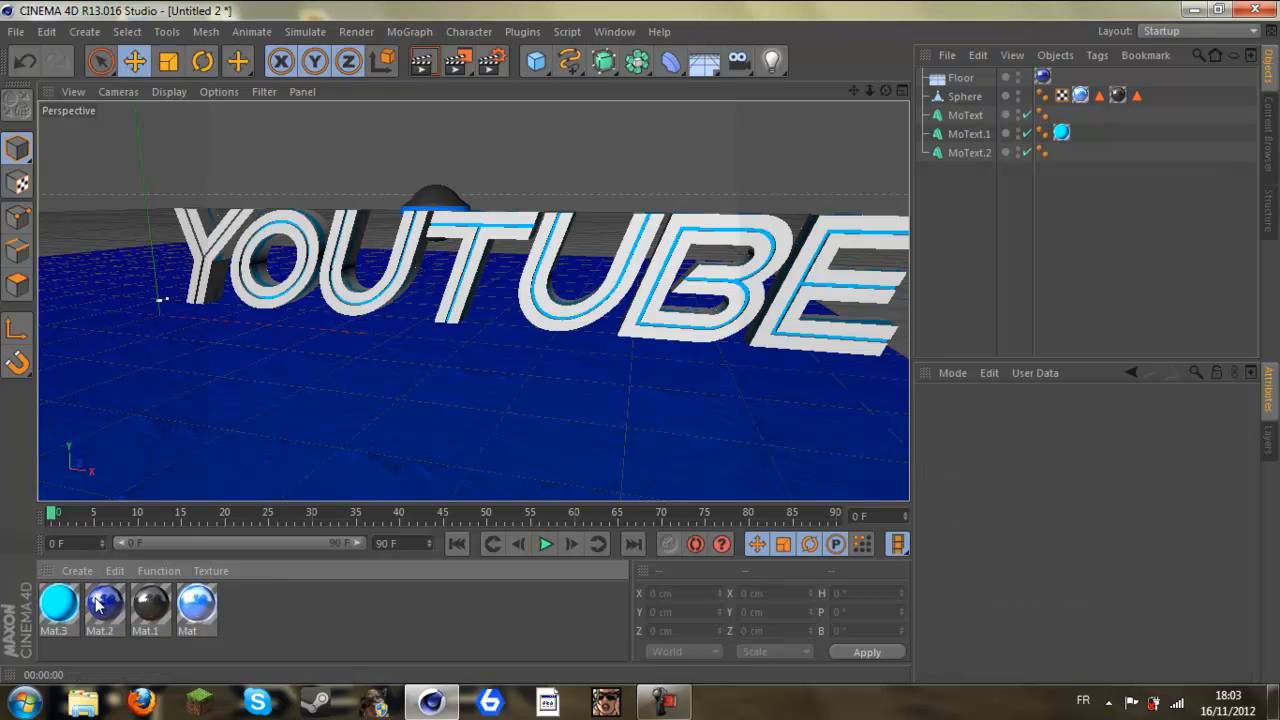
click(145, 622)
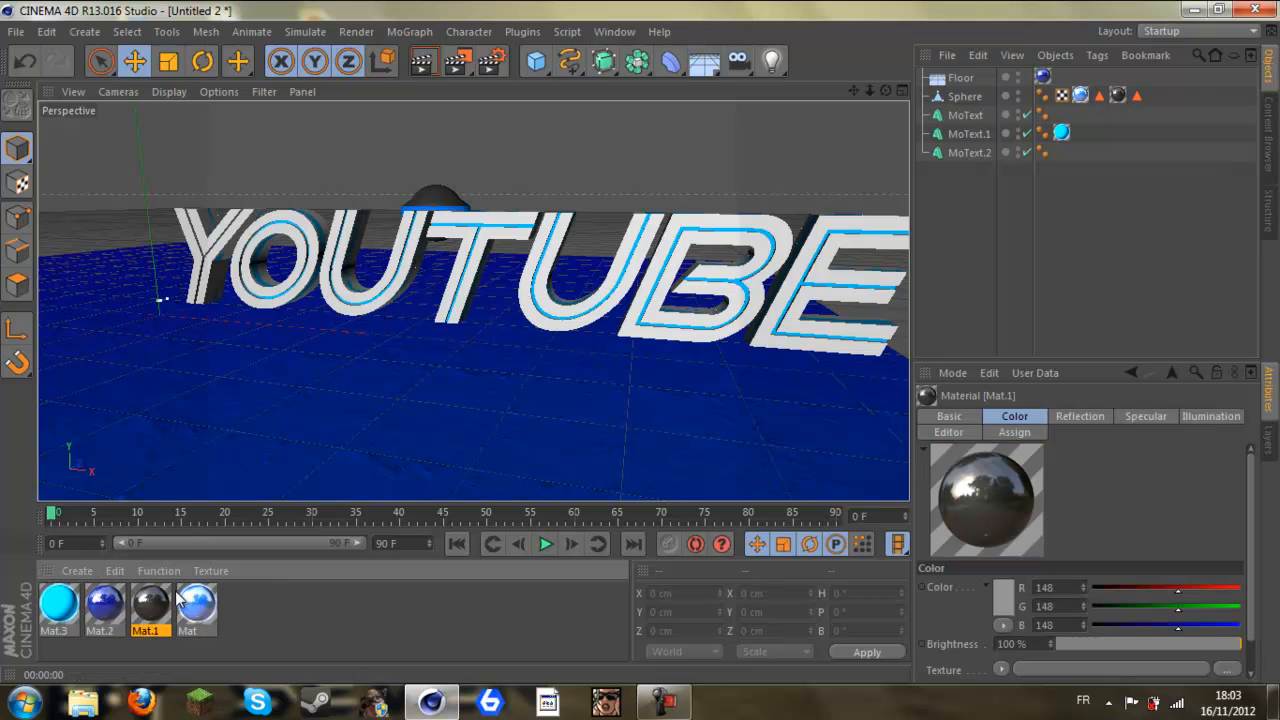
Step: Create a new material, Mat.4, and set its Specular mode to Metal
click(75, 571)
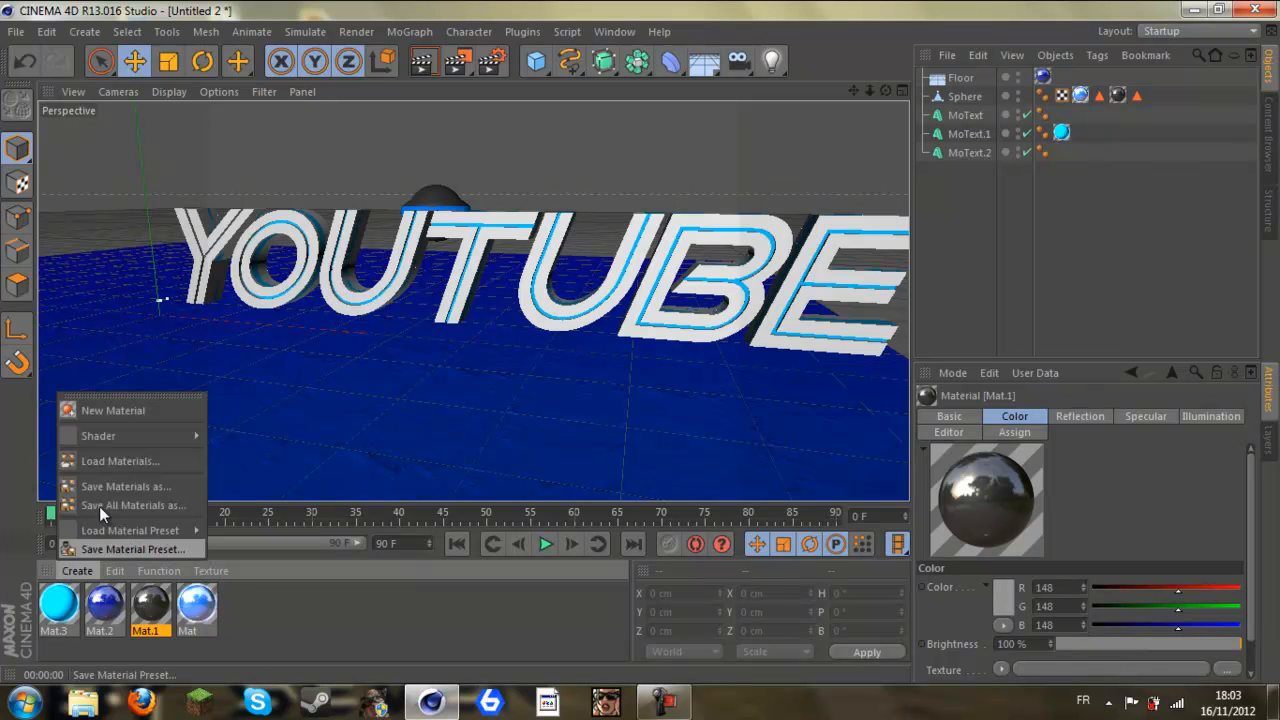
click(136, 410)
double_click(58, 604)
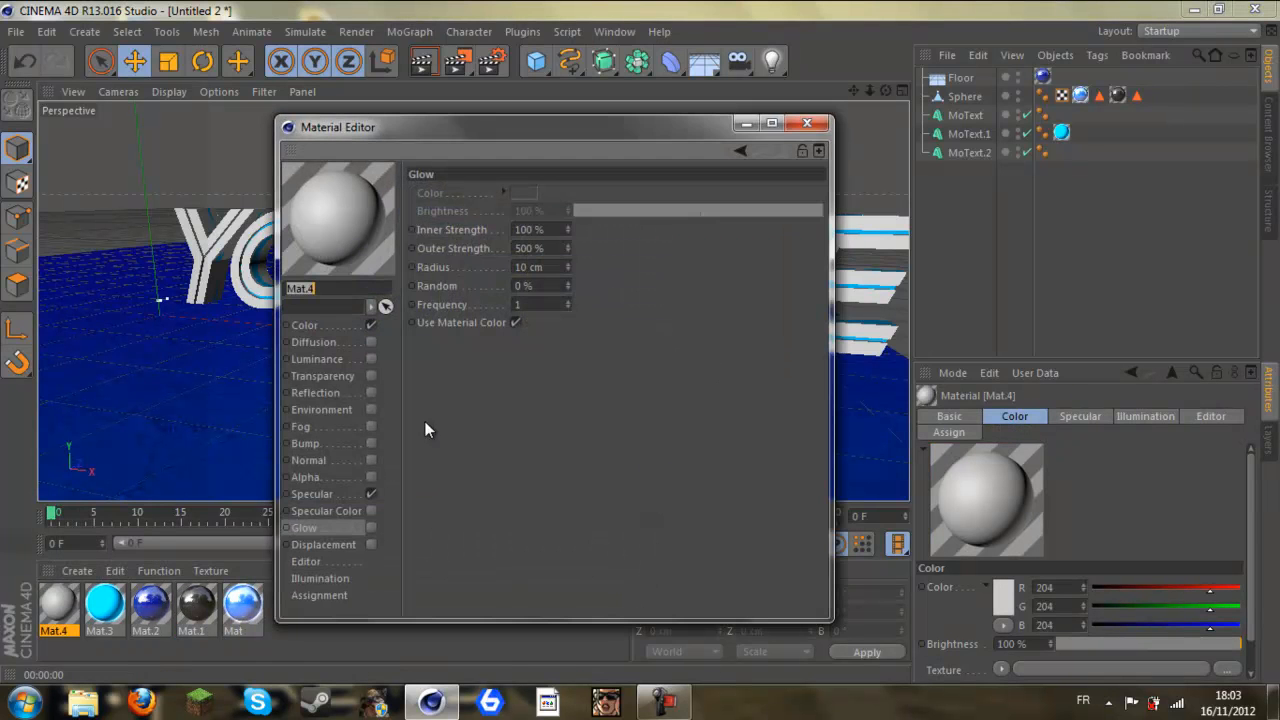
click(353, 494)
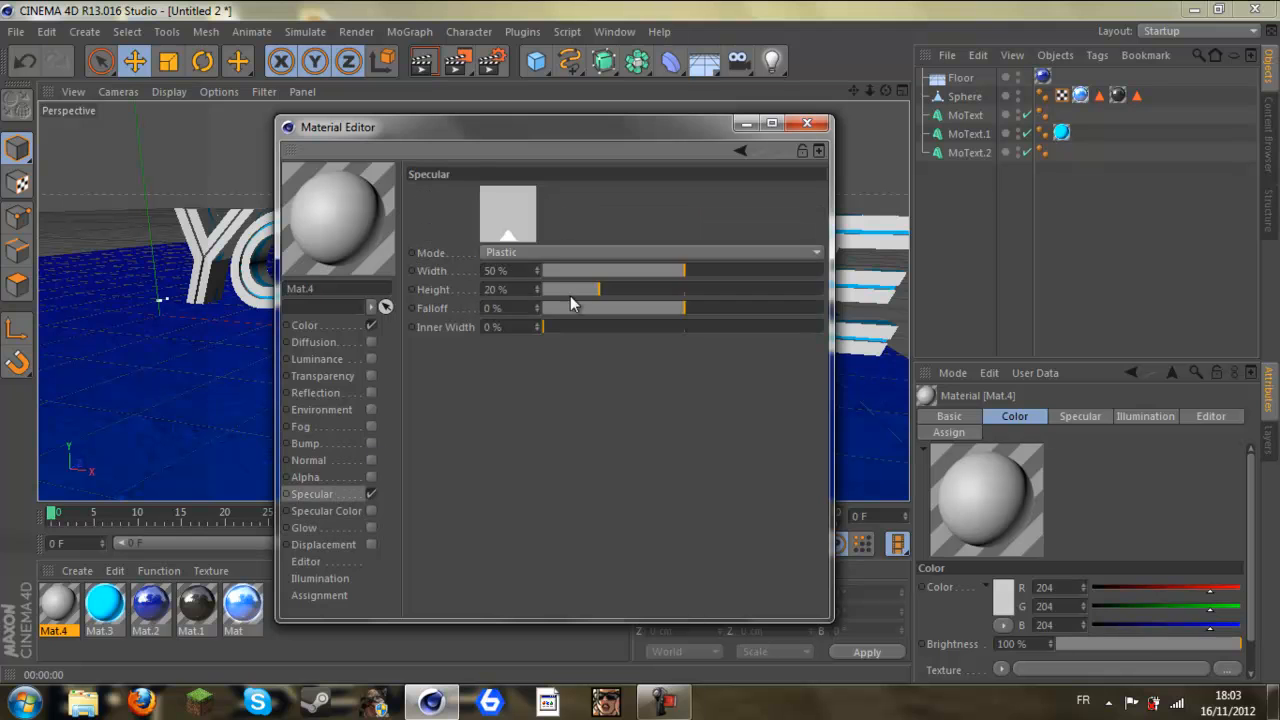
click(546, 255)
click(540, 288)
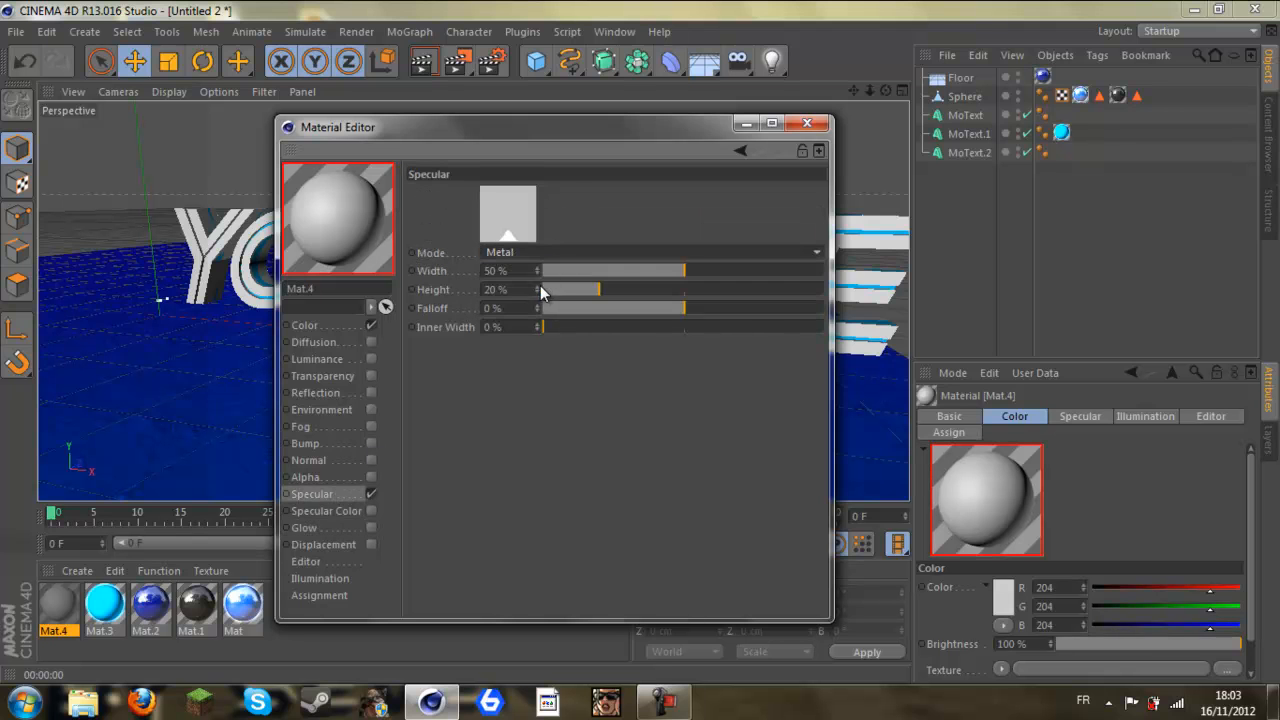
Step: Set the colour of Mat.4 to light grey, RGB 208, 208, 208
click(335, 324)
click(485, 200)
drag(487, 188, 357, 183)
click(453, 289)
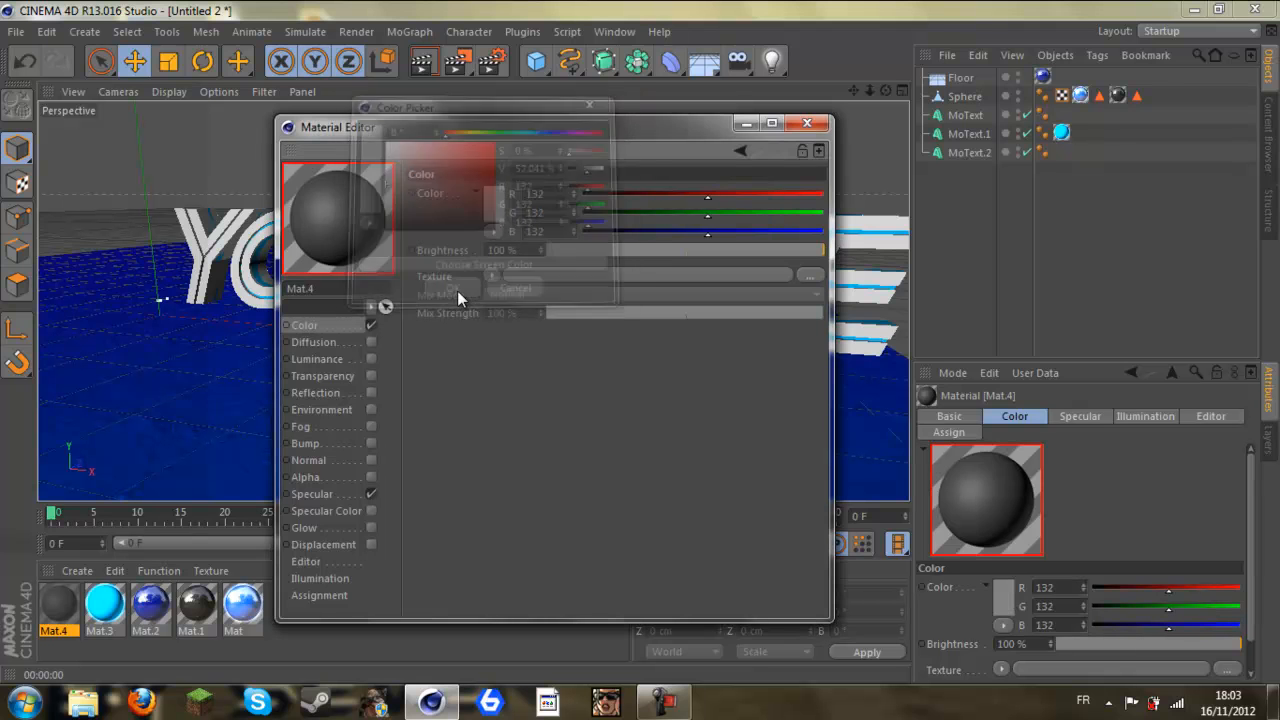
click(485, 204)
click(384, 161)
click(453, 295)
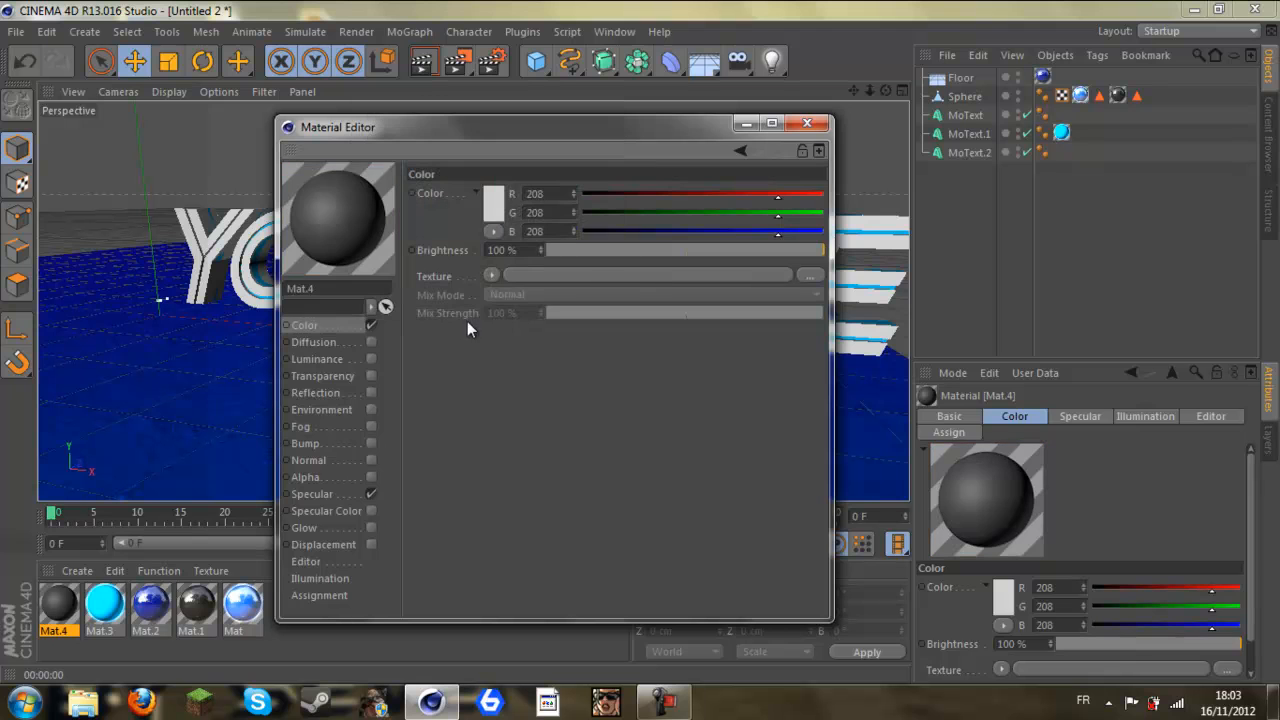
Step: Enable Reflection on Mat.4, lower the reflection brightness and close the Material Editor
click(338, 395)
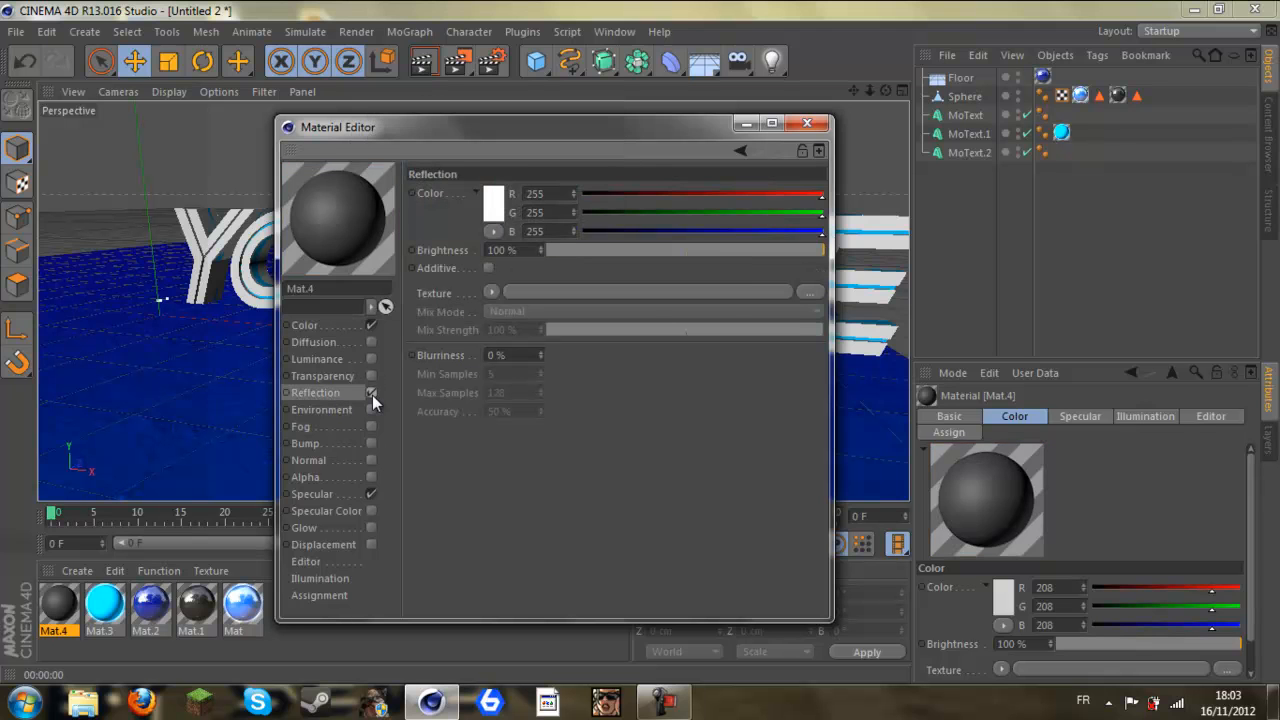
click(371, 393)
click(759, 249)
drag(759, 249, 711, 251)
click(807, 123)
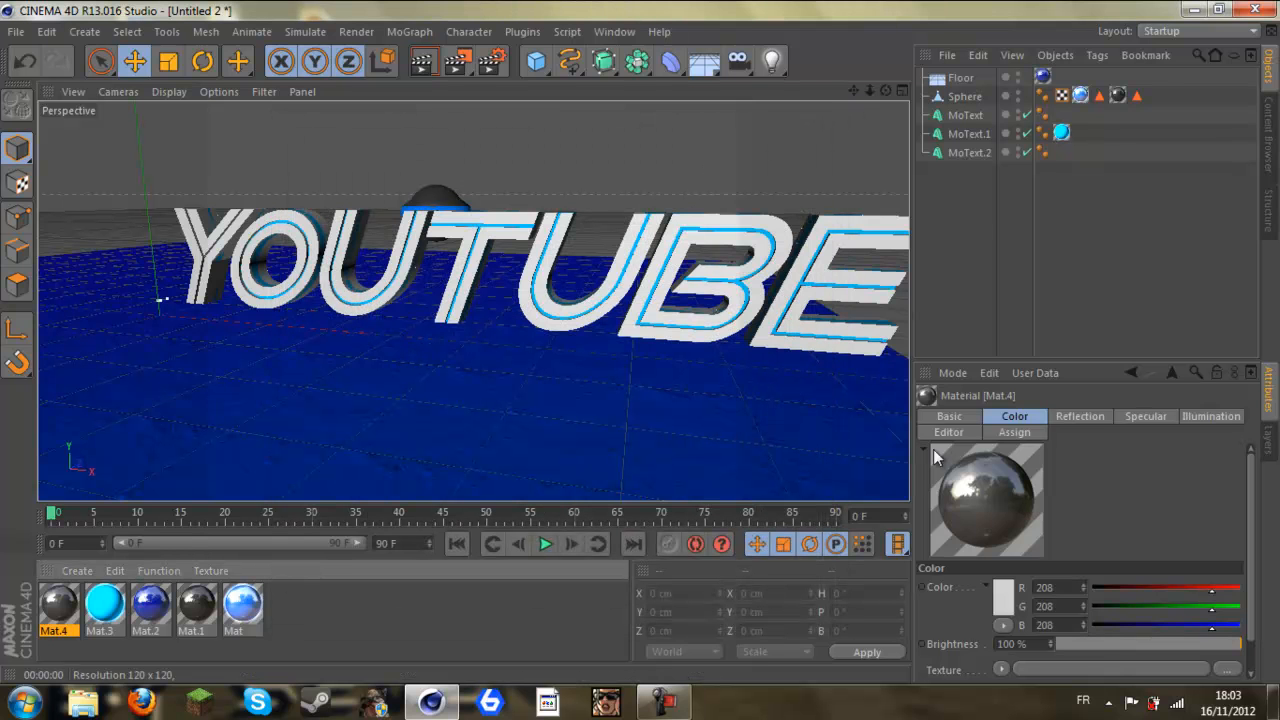
Step: Apply the reflective grey material Mat.4 to MoText and MoText.2 and check the text with a test render
drag(967, 118, 1063, 152)
click(428, 65)
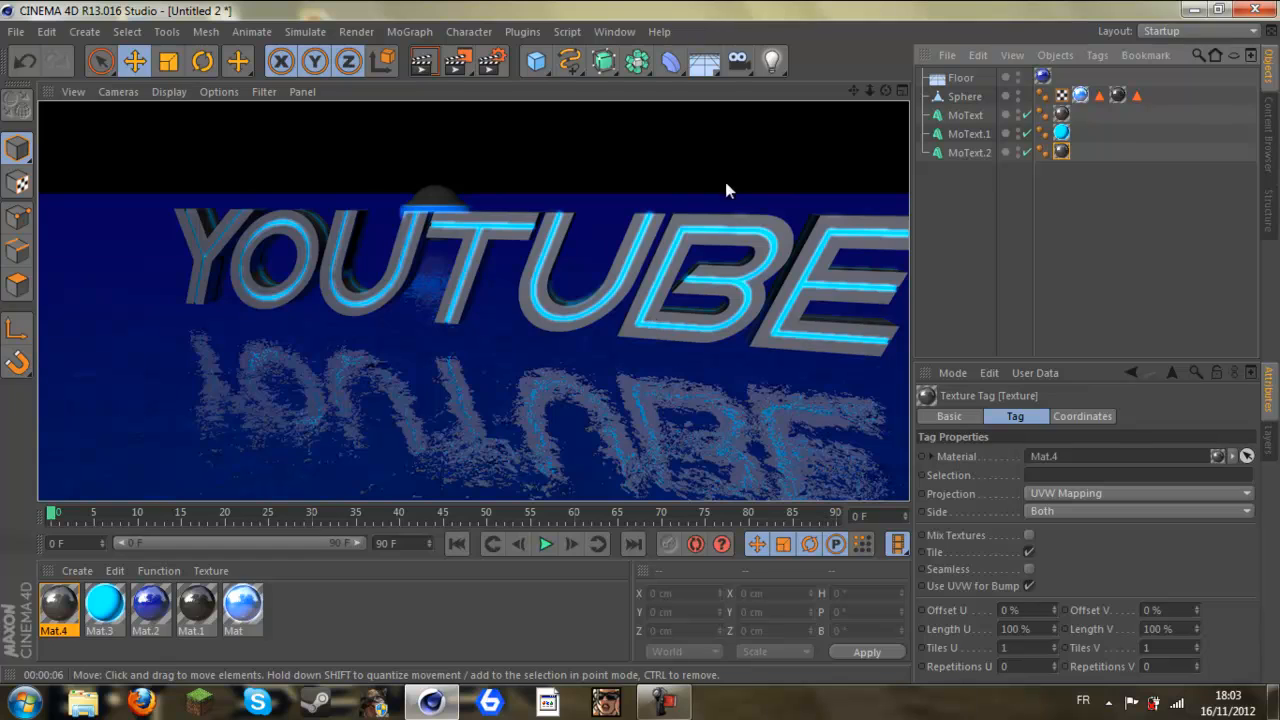
drag(887, 91, 642, 349)
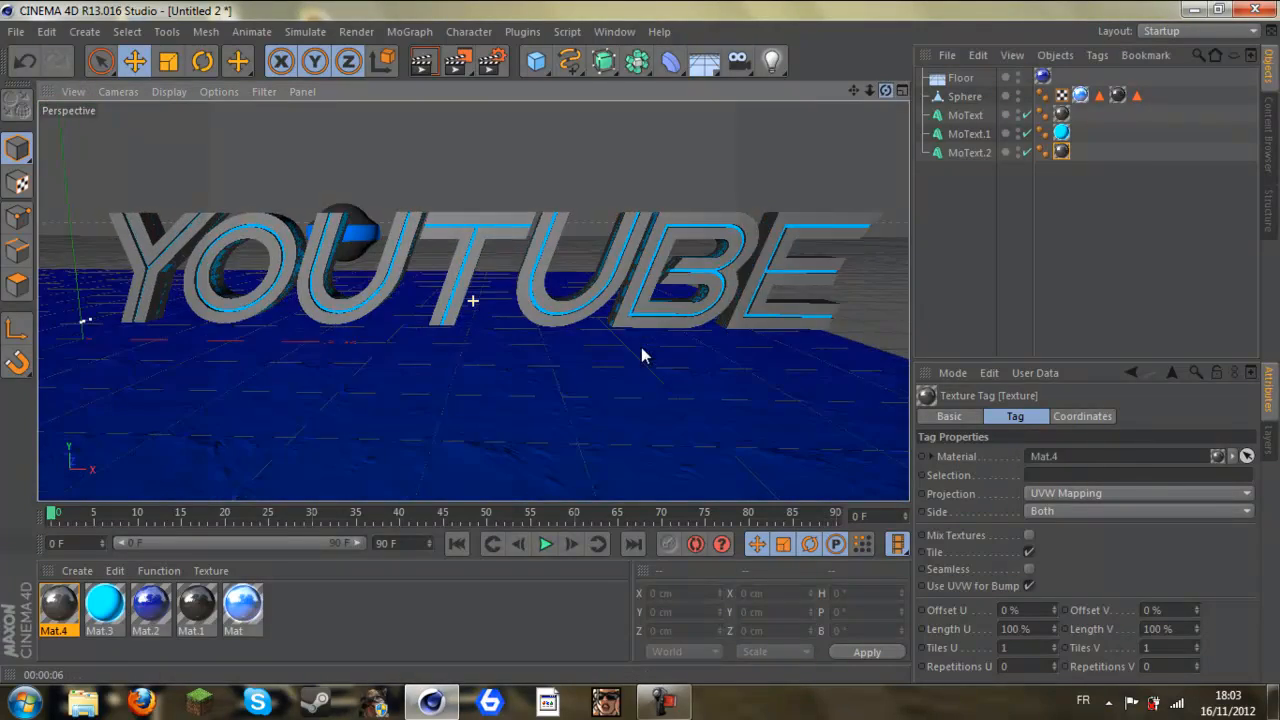
drag(893, 93, 641, 344)
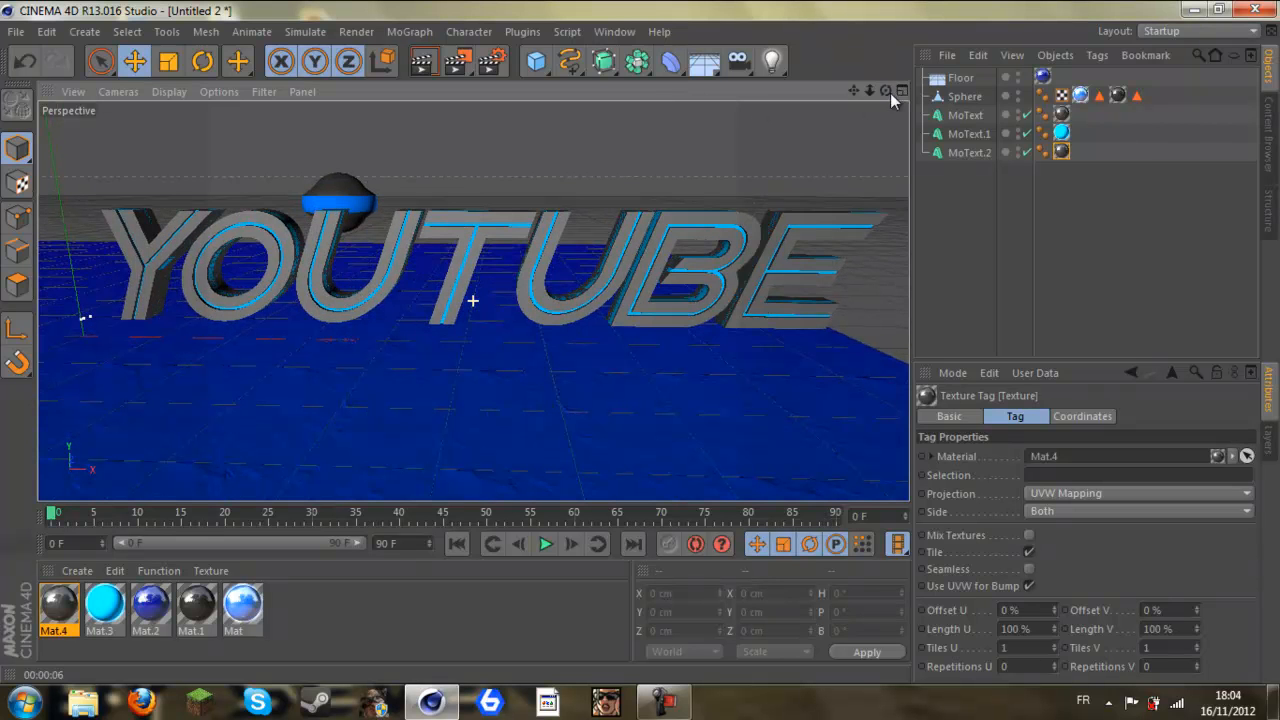
Step: Group MoText, MoText.1 and MoText.2 into one null and rename the group Youttube
click(930, 214)
click(963, 116)
shift+click(969, 152)
right_click(971, 153)
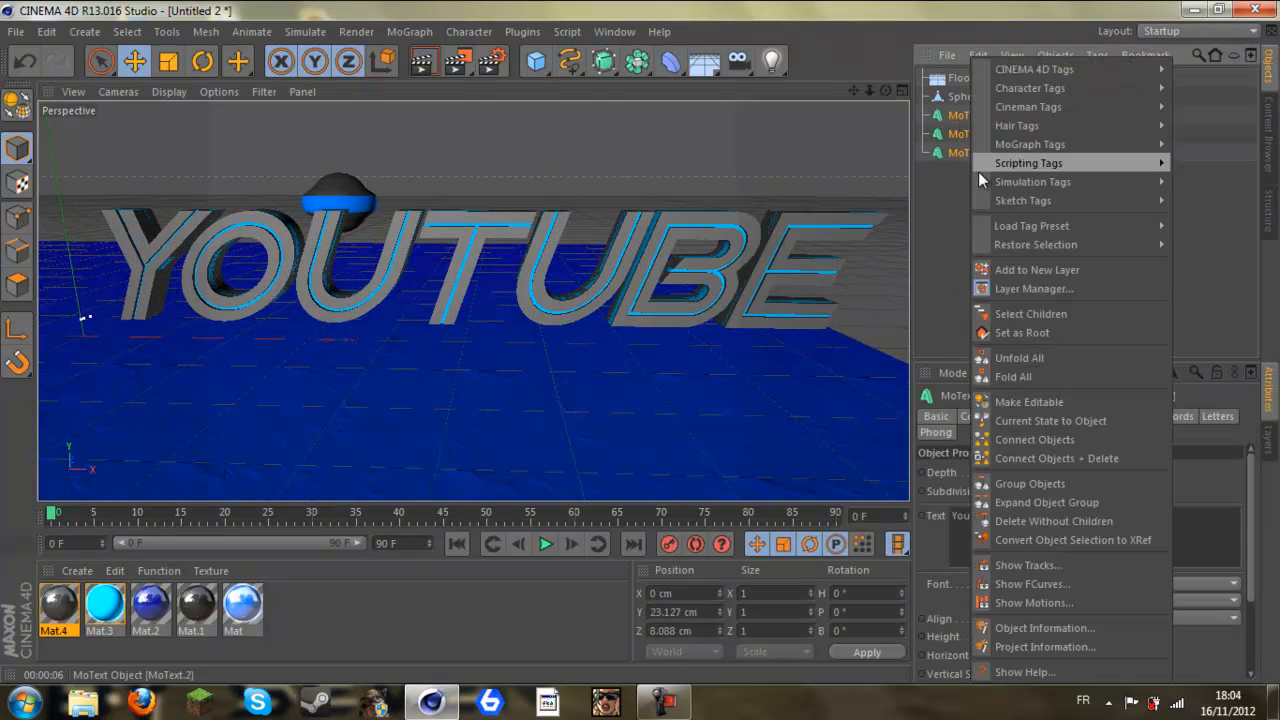
click(1066, 486)
double_click(958, 115)
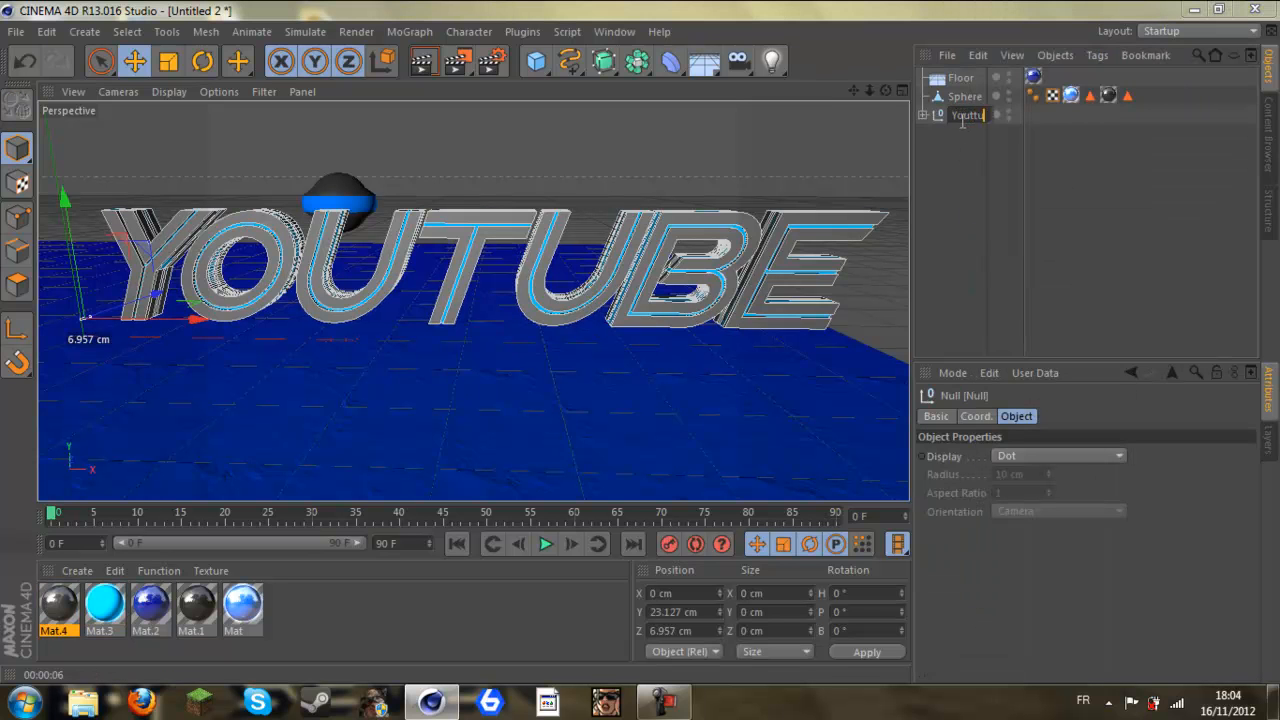
text(Youtube)
key(Return)
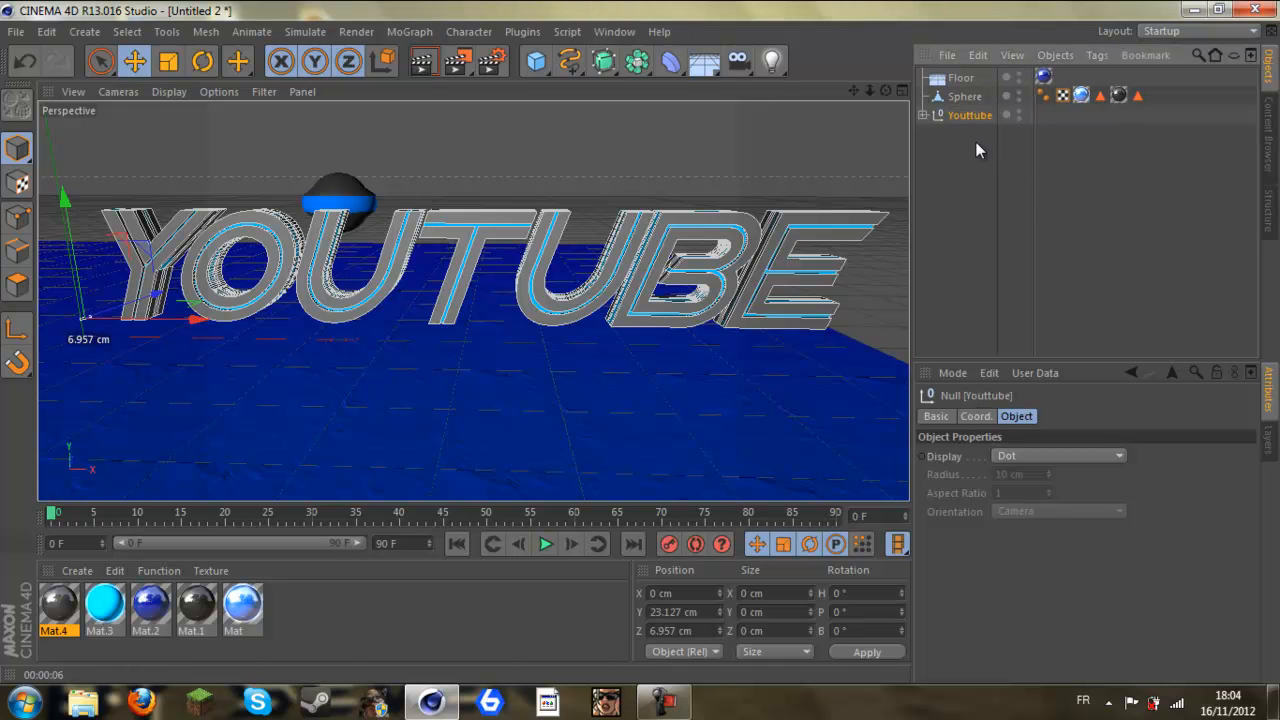
Step: Add a Physical Sky to the scene and reframe the view around the text and sphere
scroll(556, 185, down, 3)
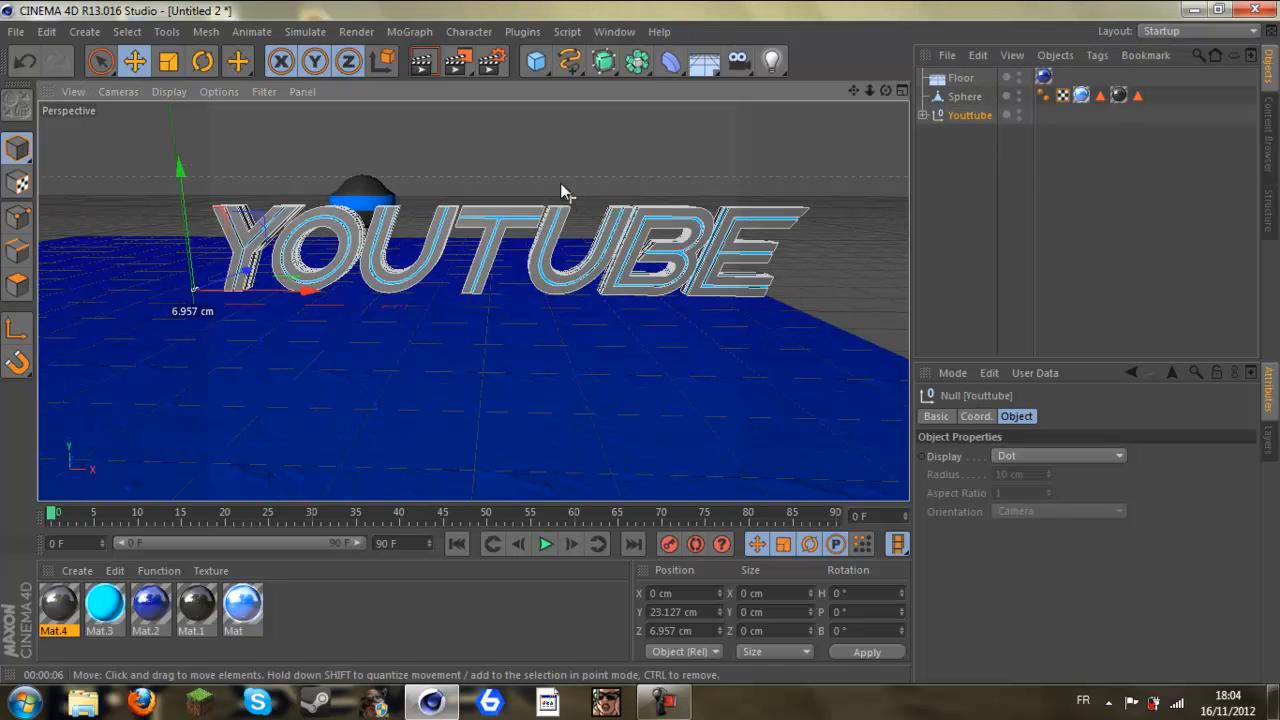
click(694, 58)
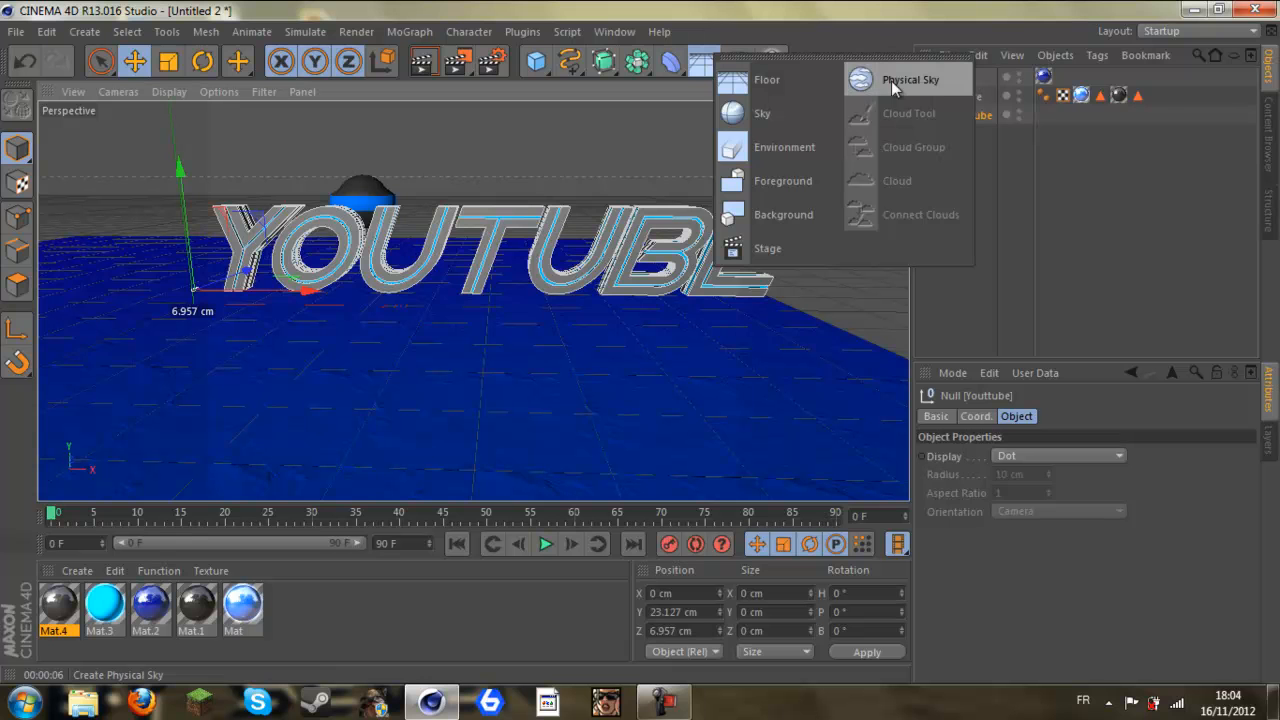
click(891, 81)
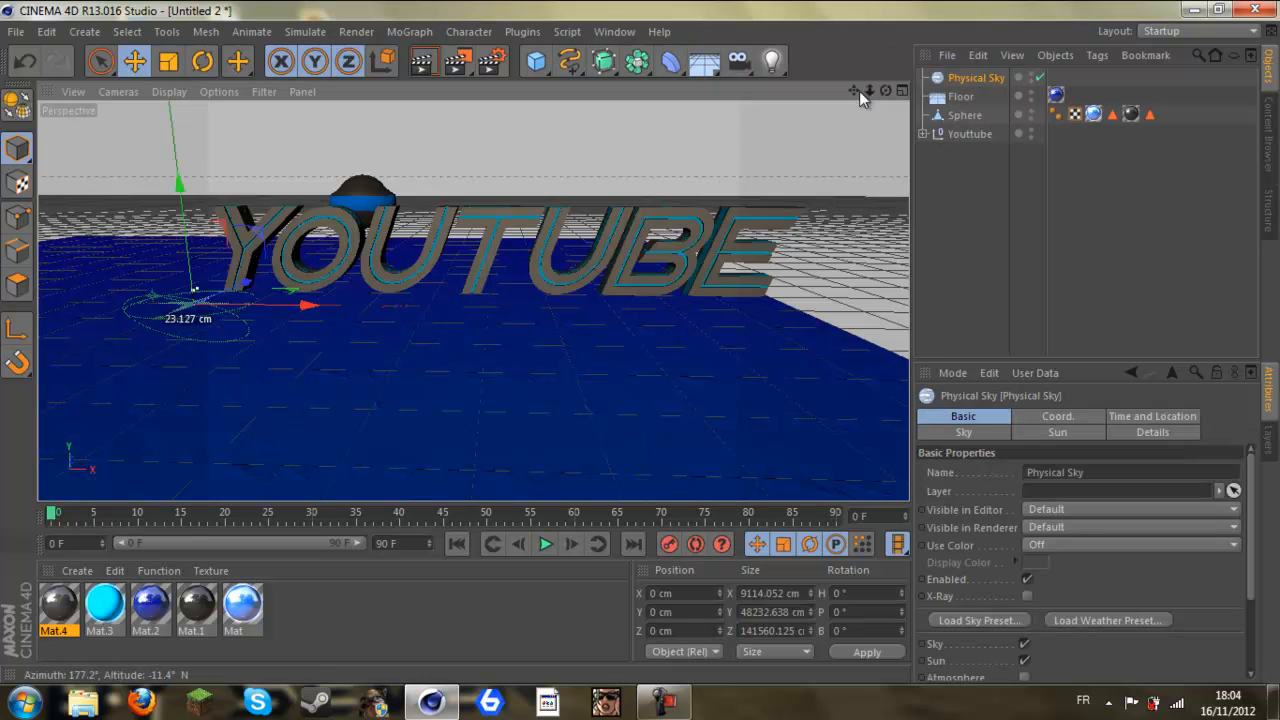
drag(853, 91, 484, 338)
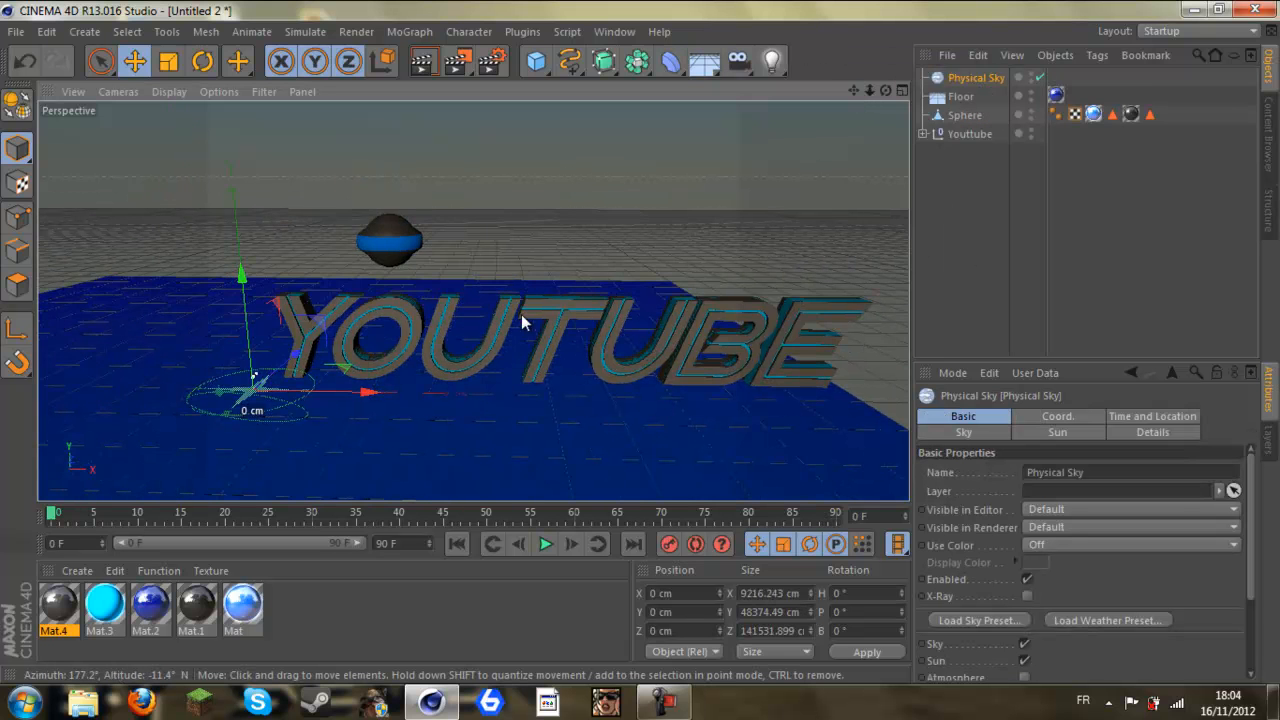
Step: Shift the text group in the negative X direction and move the sphere to about X 1003 cm, Z 392 cm
click(966, 132)
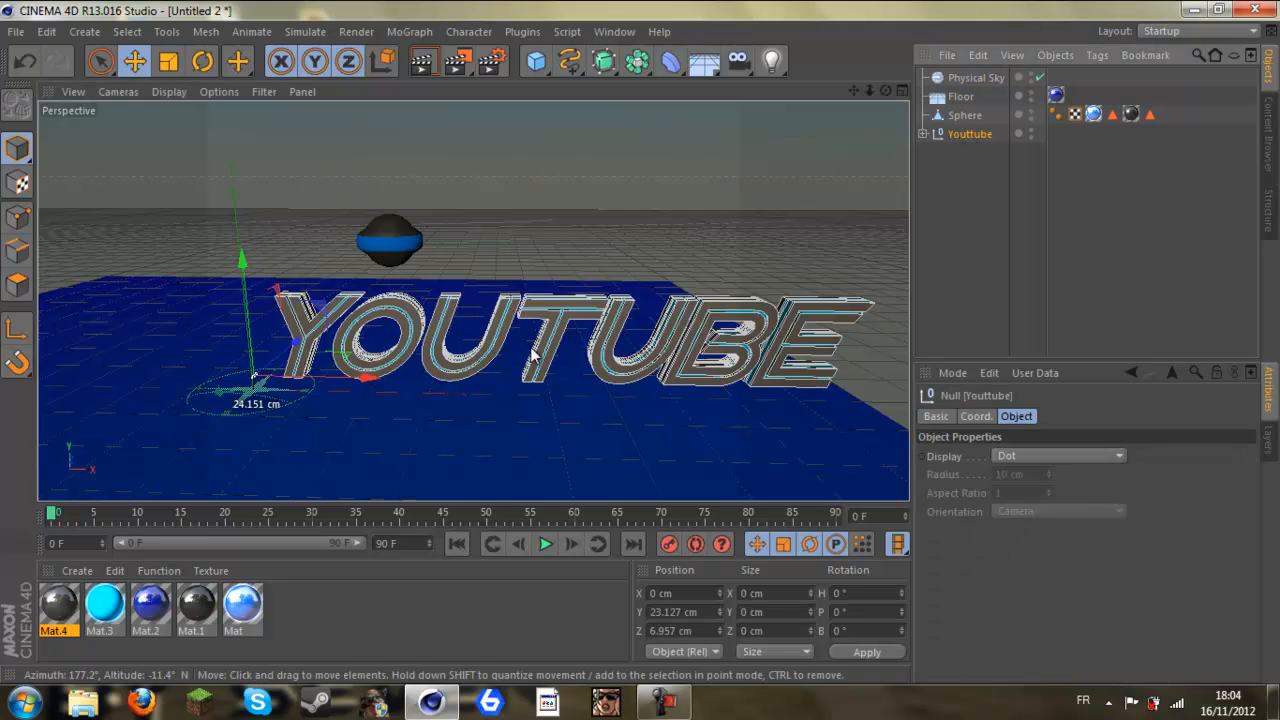
drag(371, 384, 247, 345)
click(965, 115)
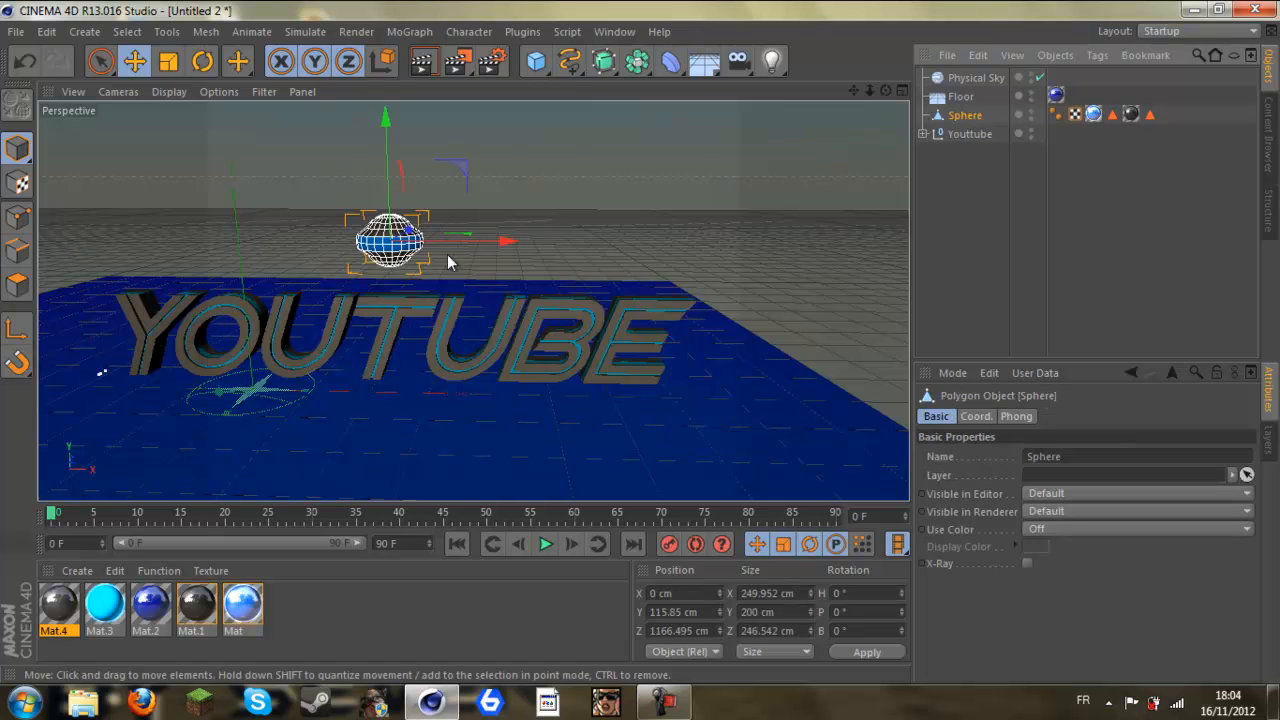
drag(491, 257, 738, 239)
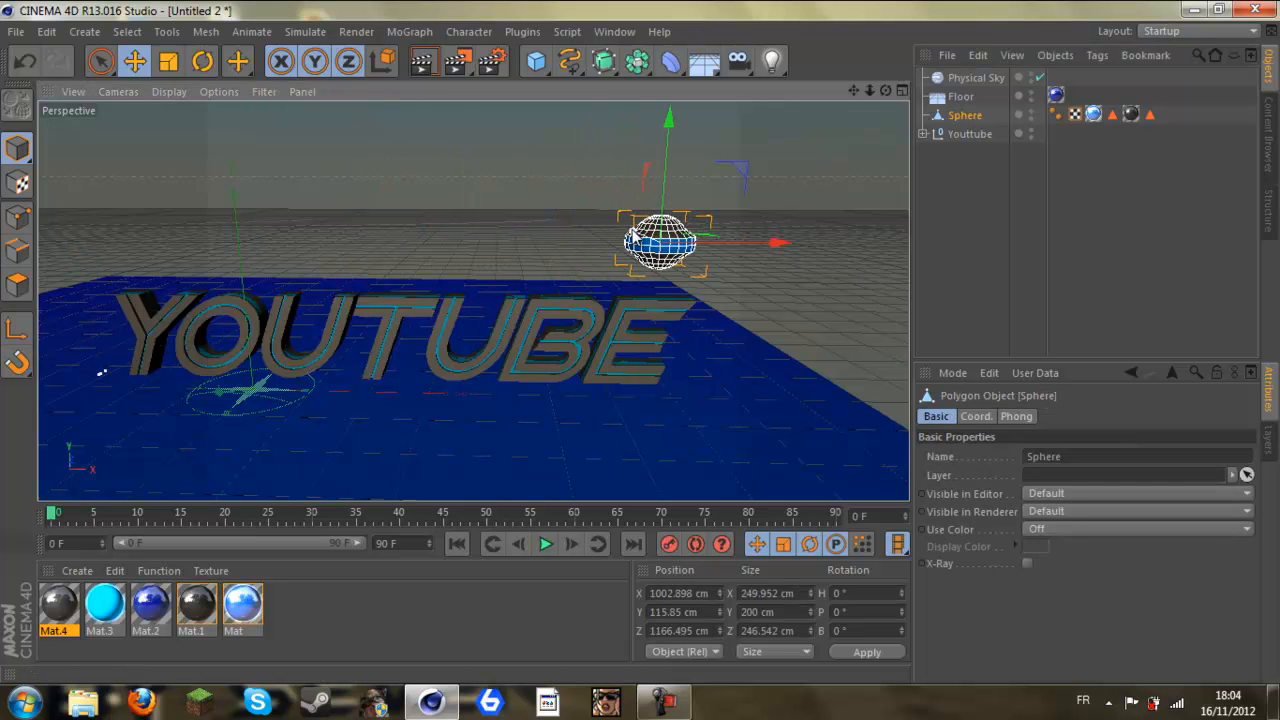
drag(739, 313, 716, 257)
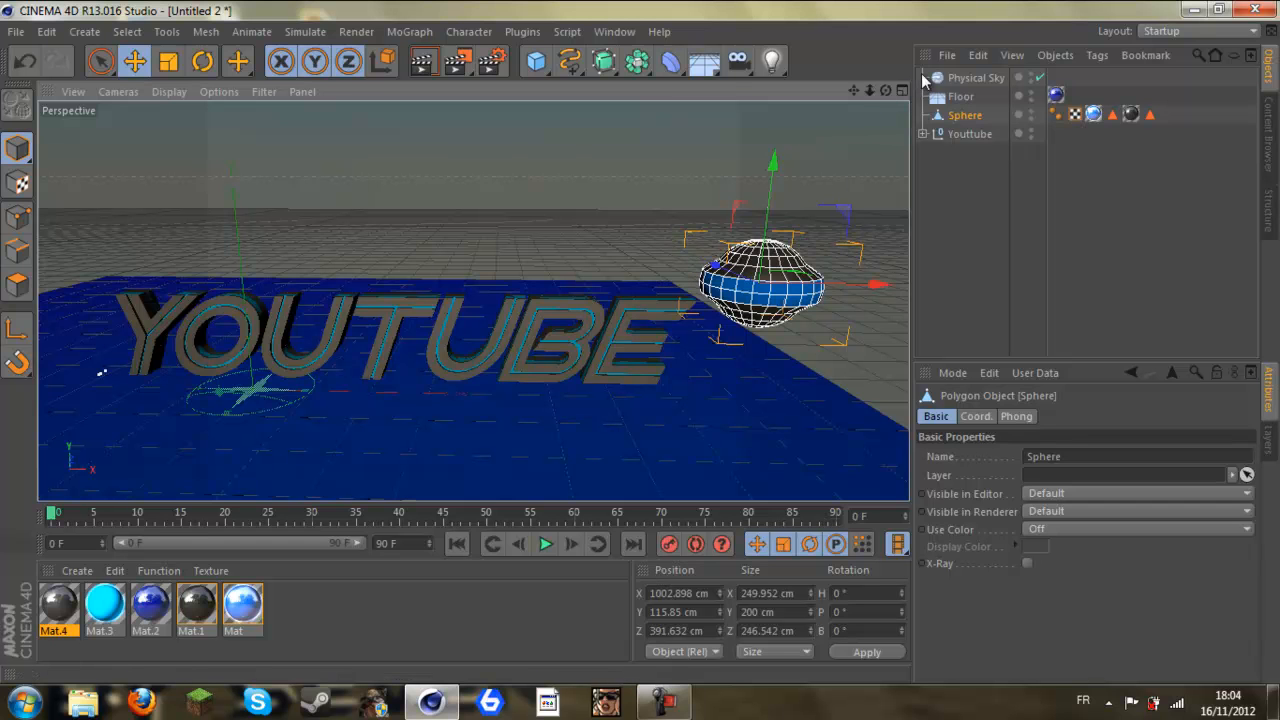
mouse_move(887, 92)
mouse_down()
mouse_move(632, 350)
mouse_move(897, 103)
mouse_up()
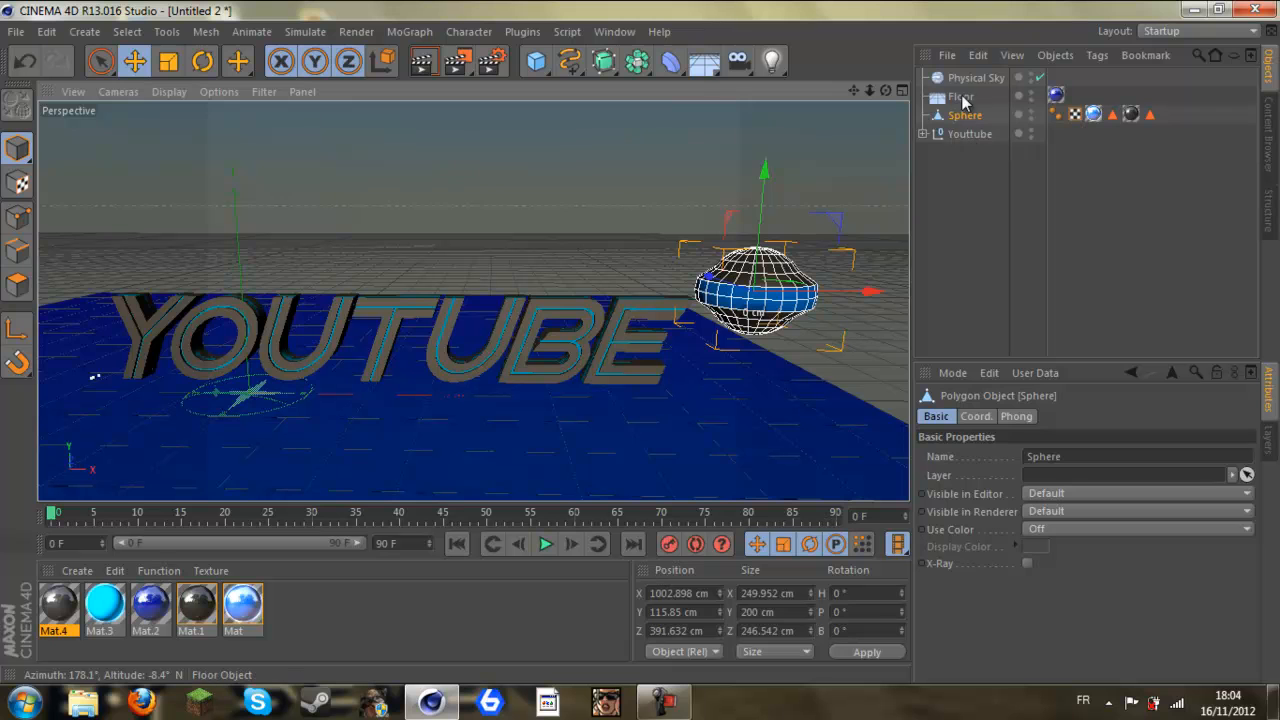
Step: Rotate the Physical Sky to about H -164°, P -2.5°, B 8.2°, test-render the scene and clear the selection
click(961, 78)
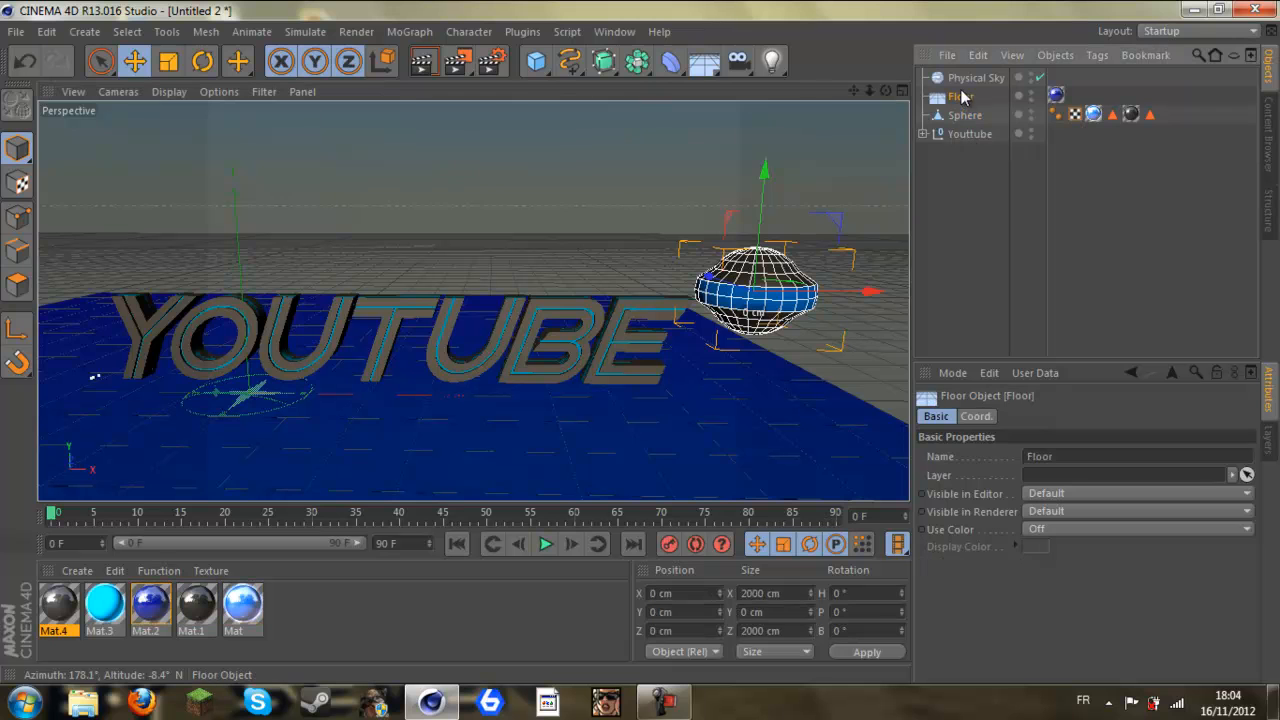
click(202, 61)
drag(290, 405, 477, 342)
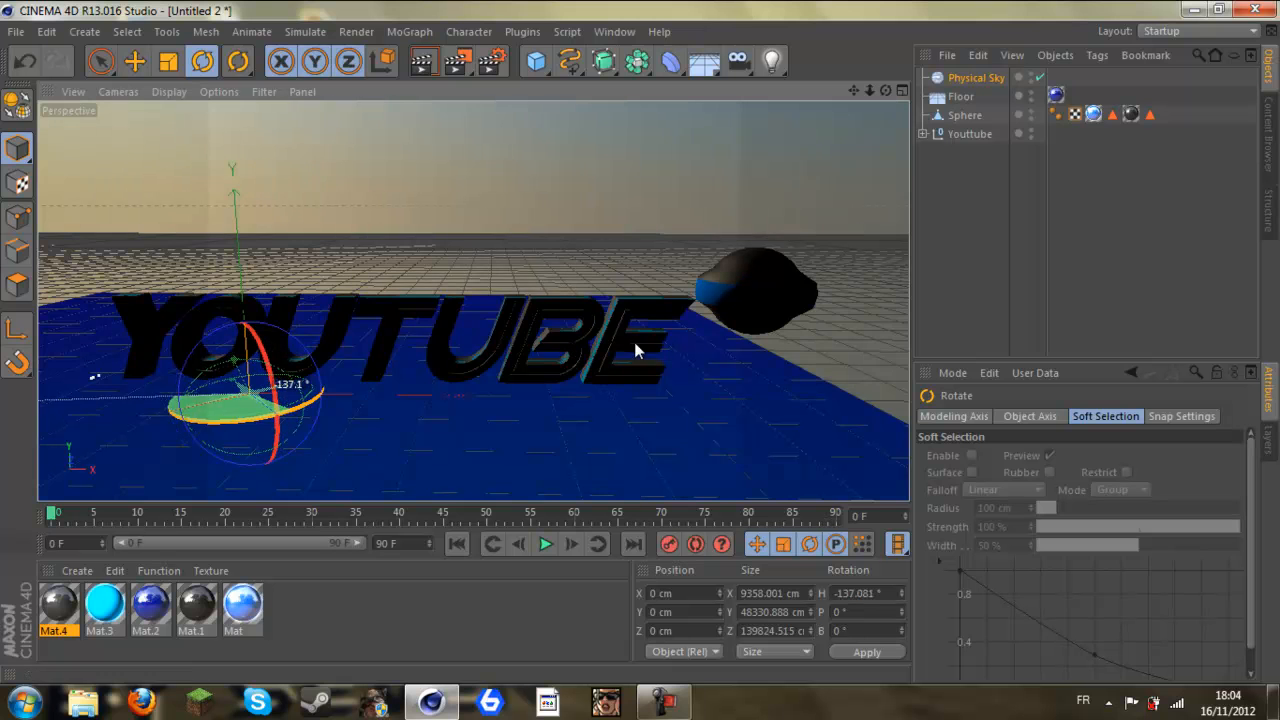
drag(240, 430, 189, 434)
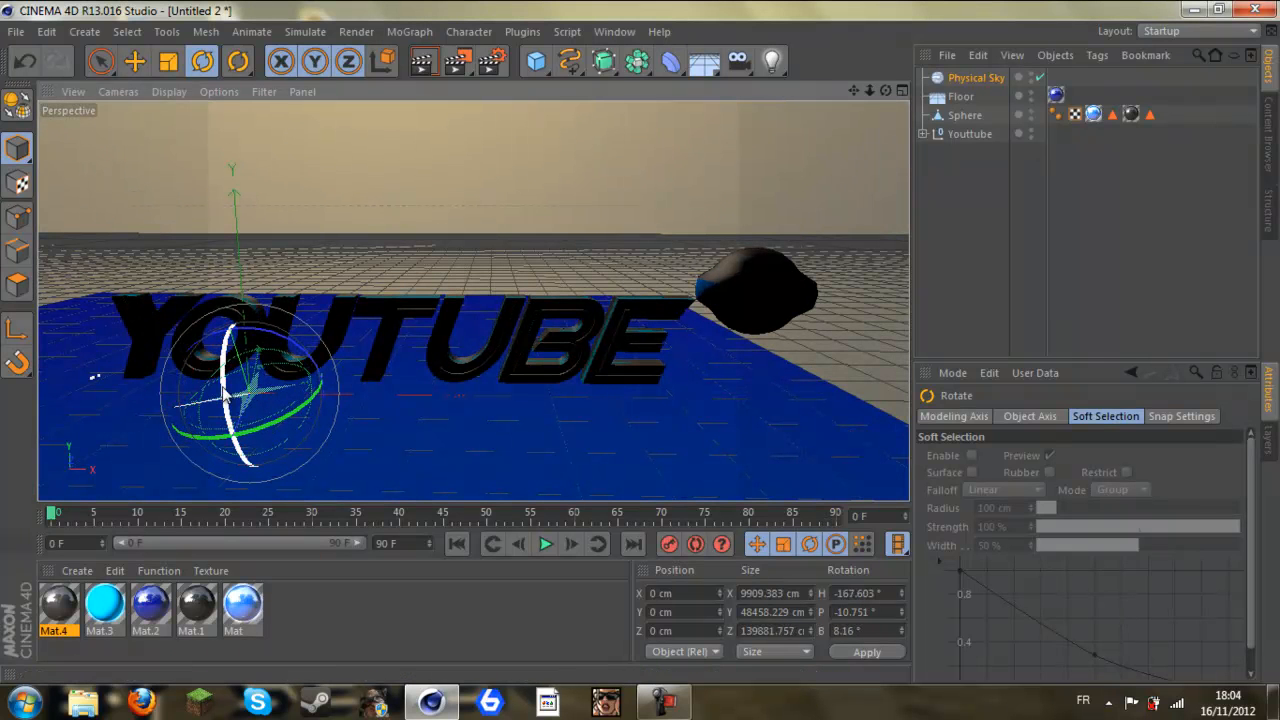
drag(230, 372, 229, 441)
click(421, 62)
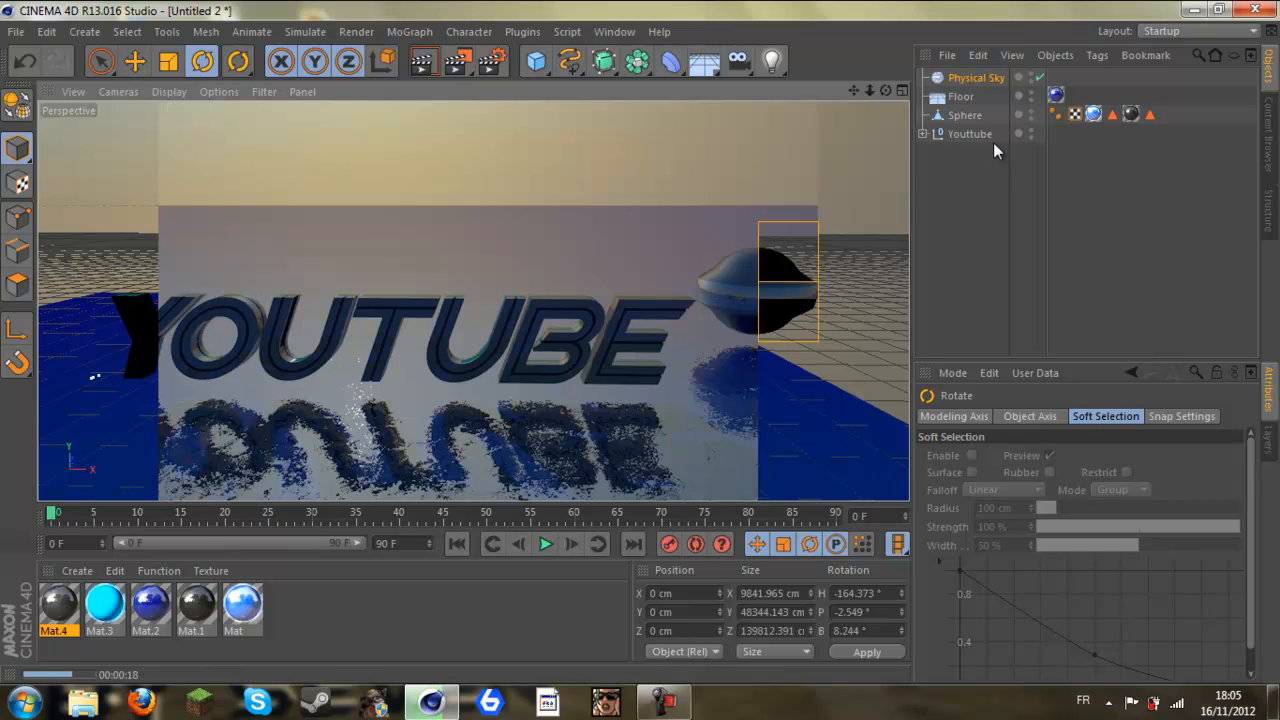
click(958, 191)
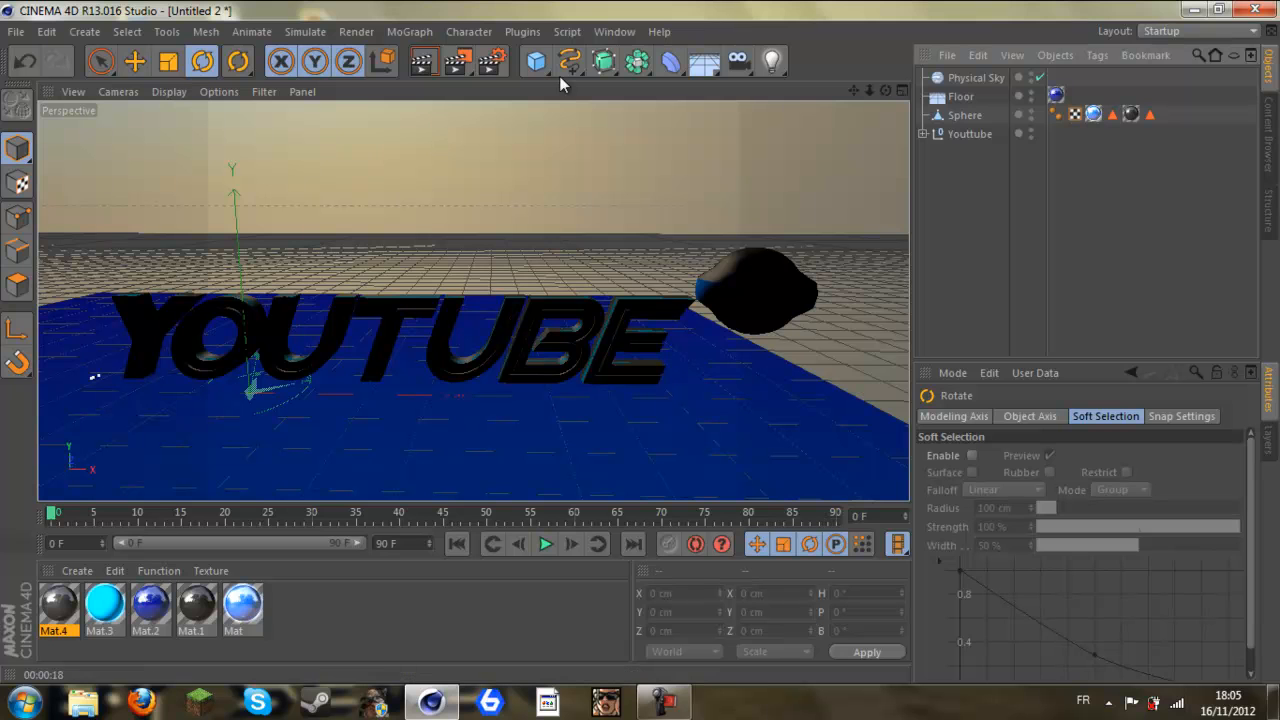
Step: Add a Light, place it far behind the text at about Y 447 cm, Z 5332 cm, and show its attributes
click(772, 62)
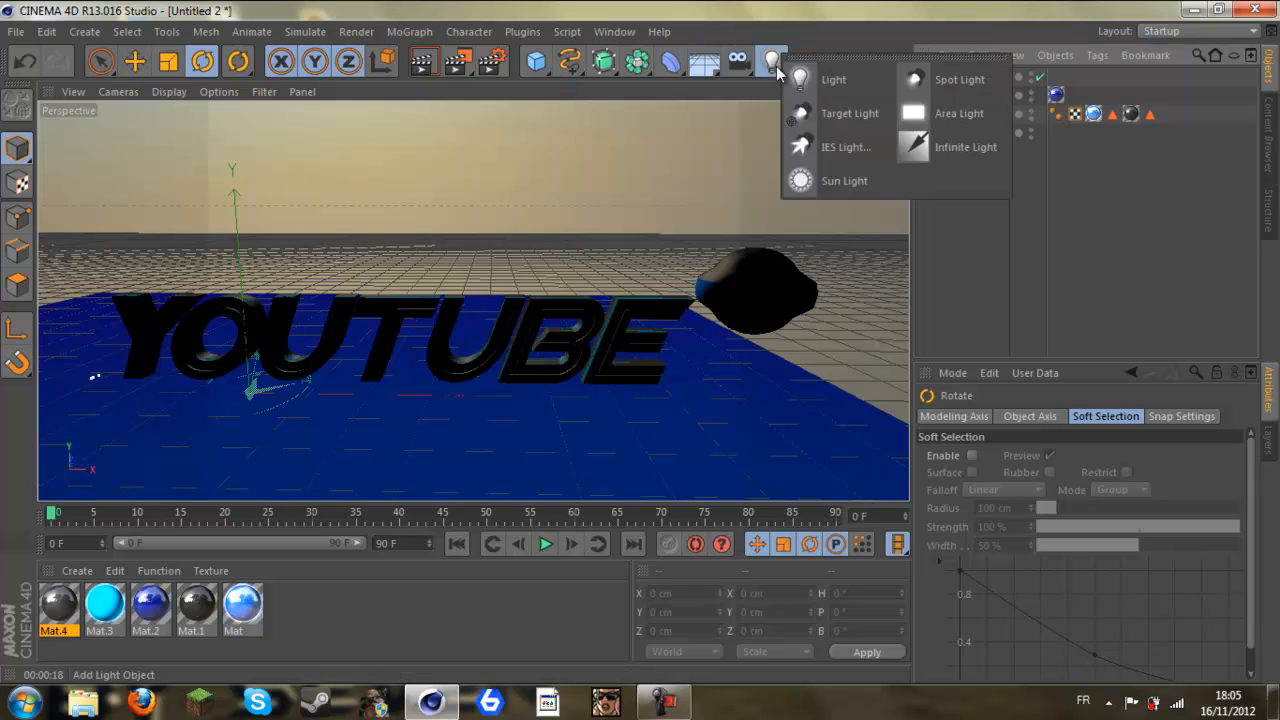
click(821, 88)
key(e)
drag(232, 316, 236, 252)
drag(278, 313, 490, 168)
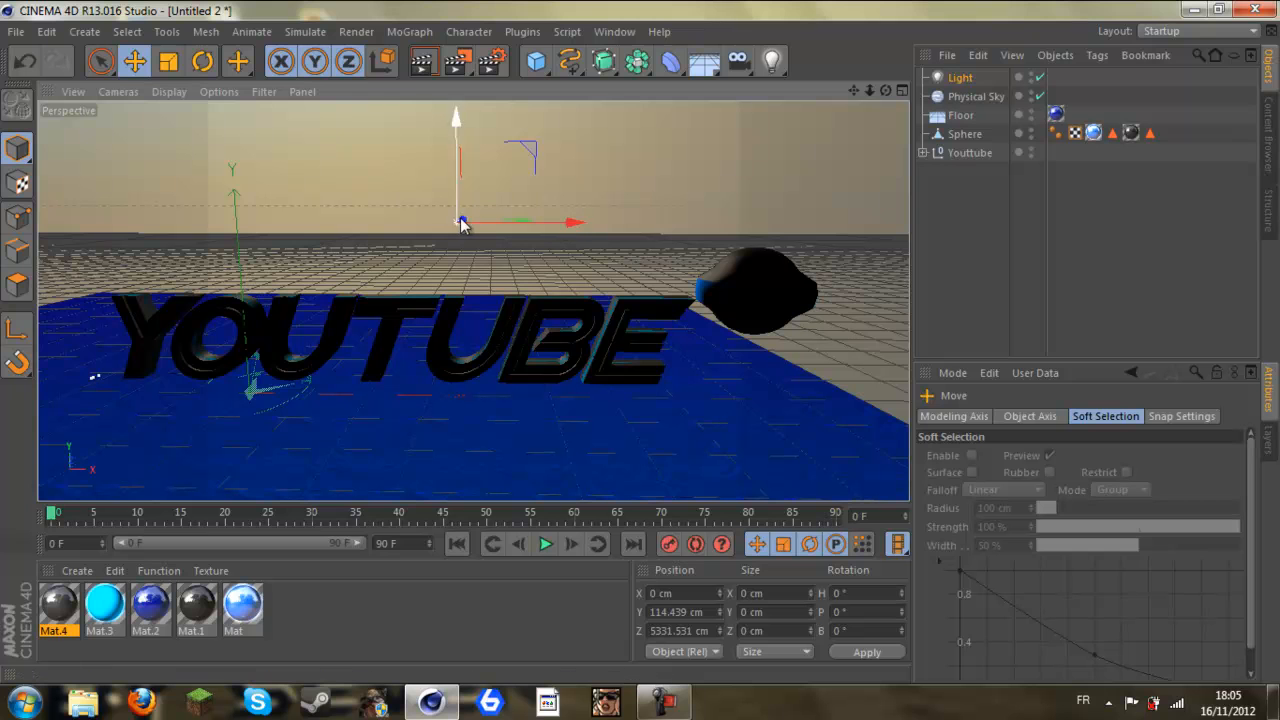
drag(460, 190, 463, 169)
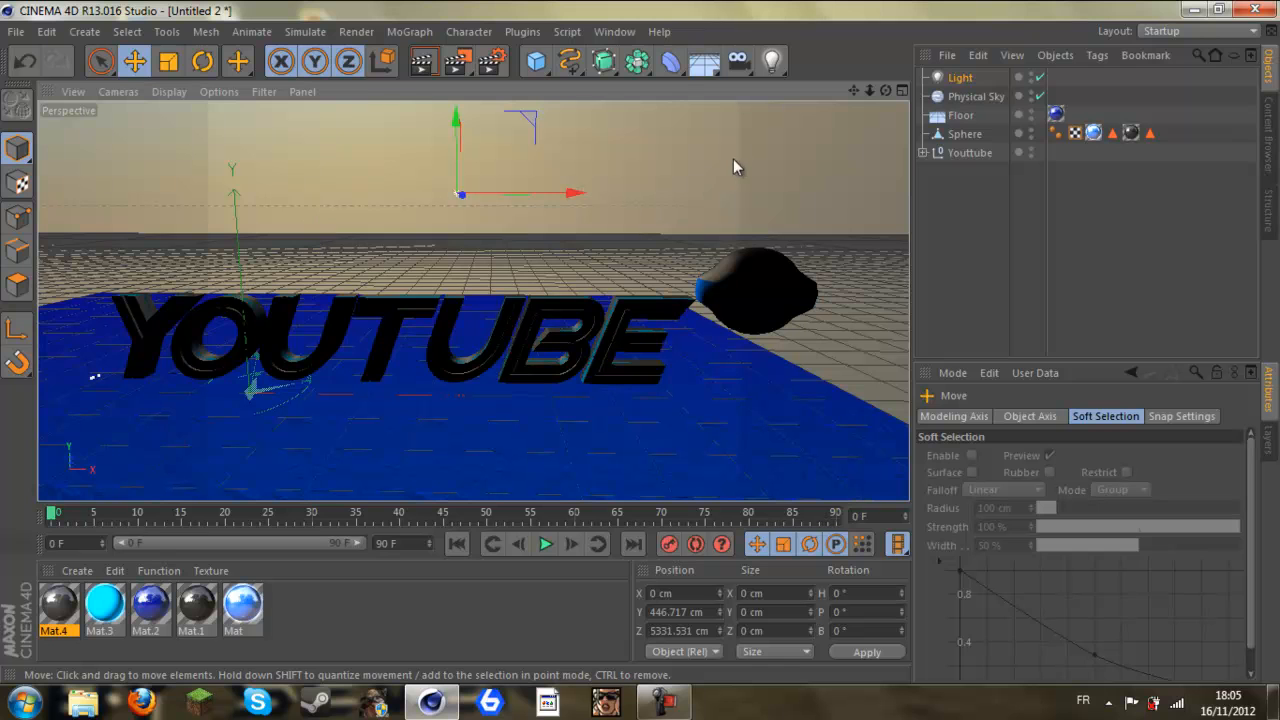
click(958, 78)
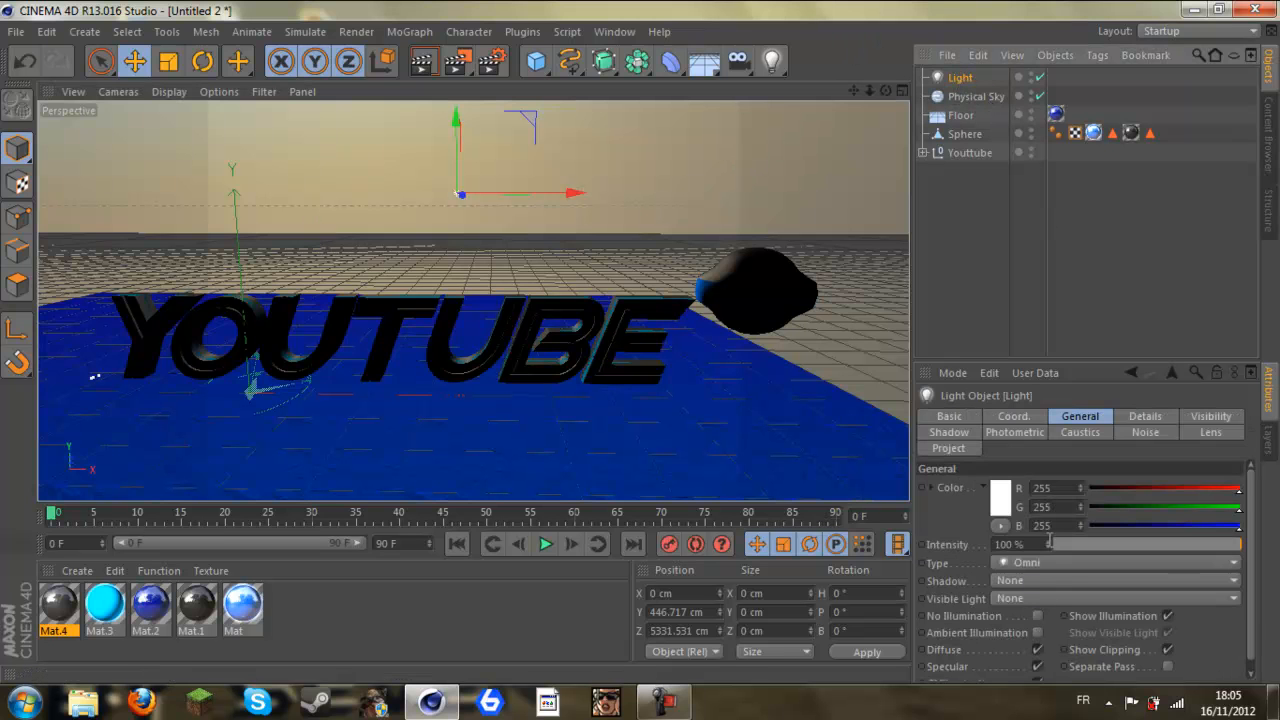
Step: Set the light's lens glow to Sun 1
click(1199, 436)
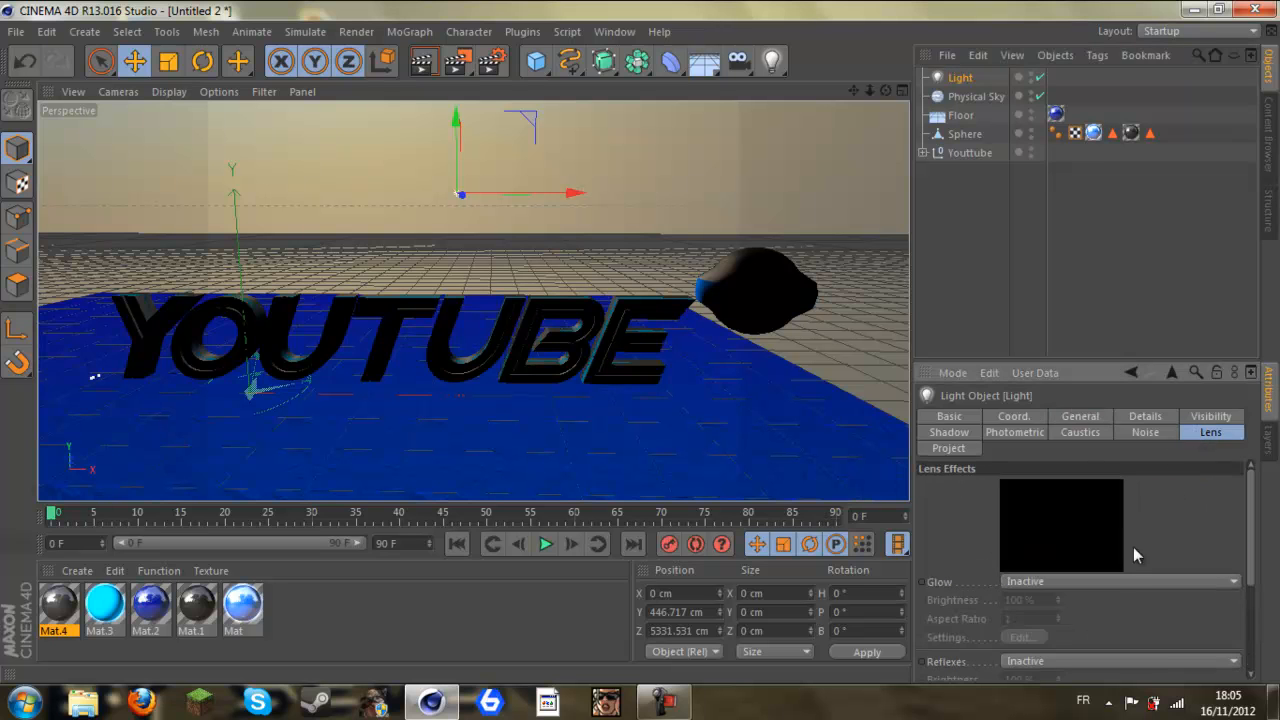
click(1110, 582)
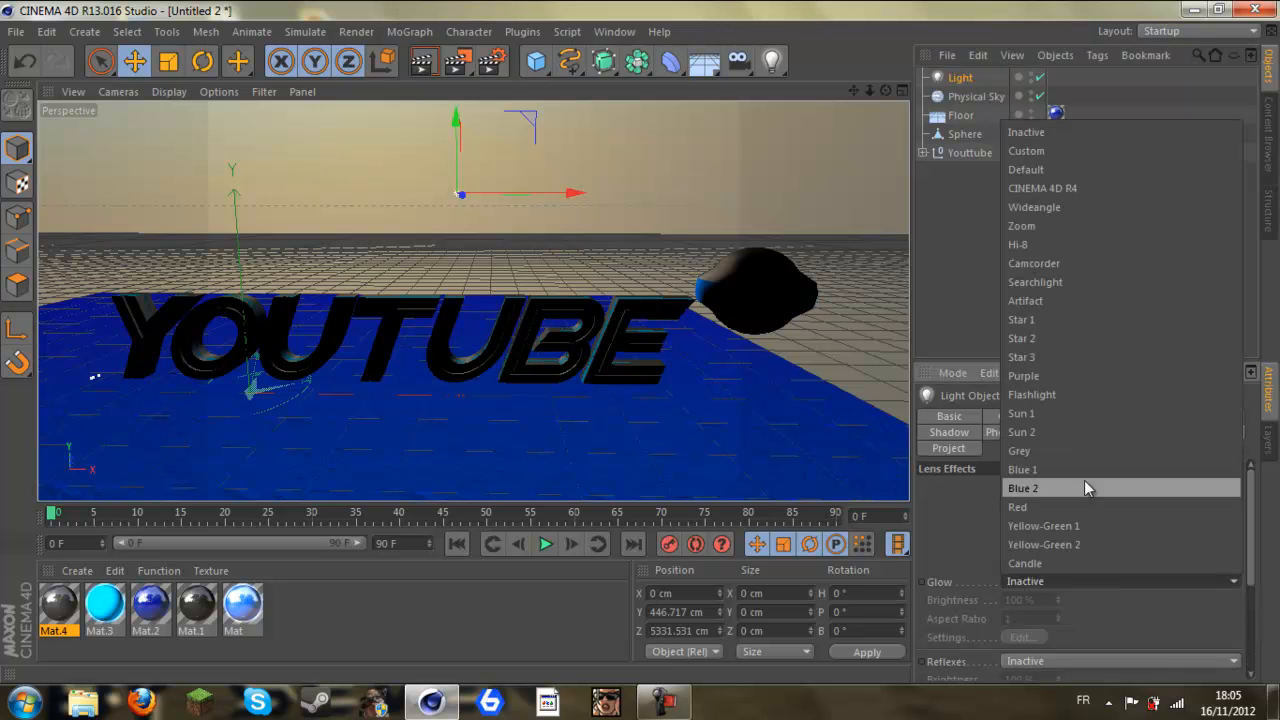
click(1042, 338)
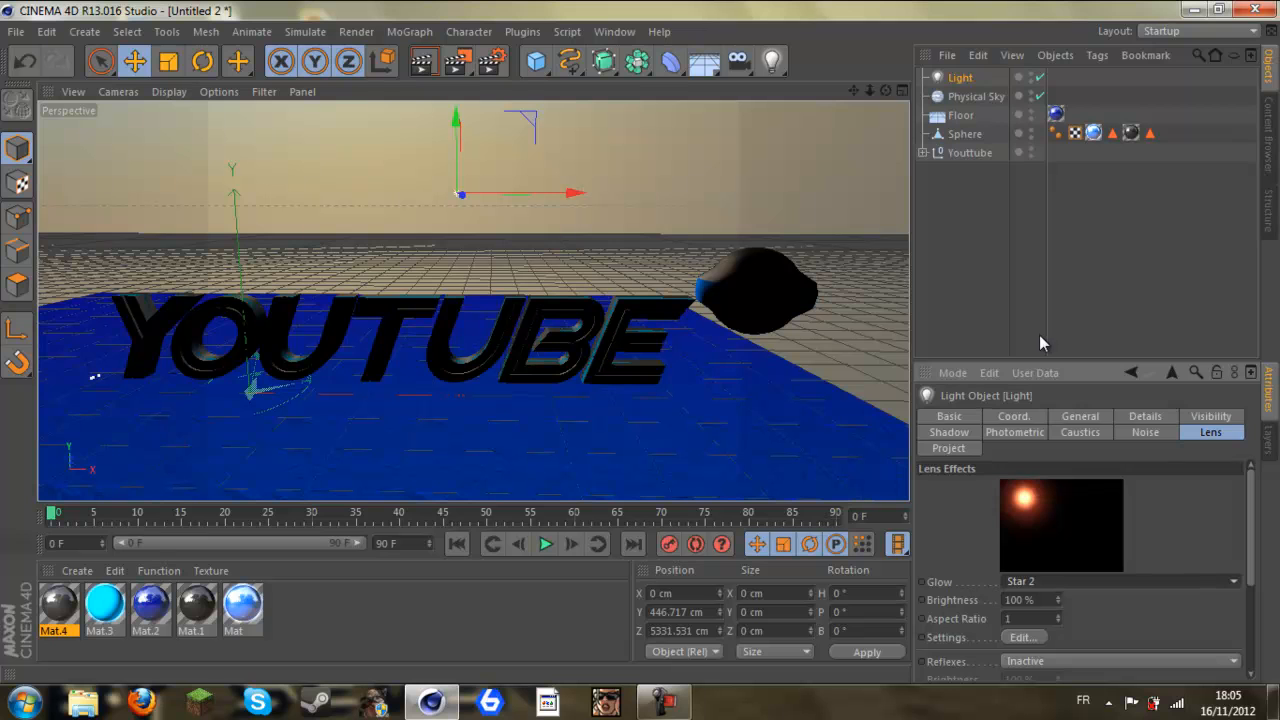
key(Down)
key(Down)
key(Down)
key(Down)
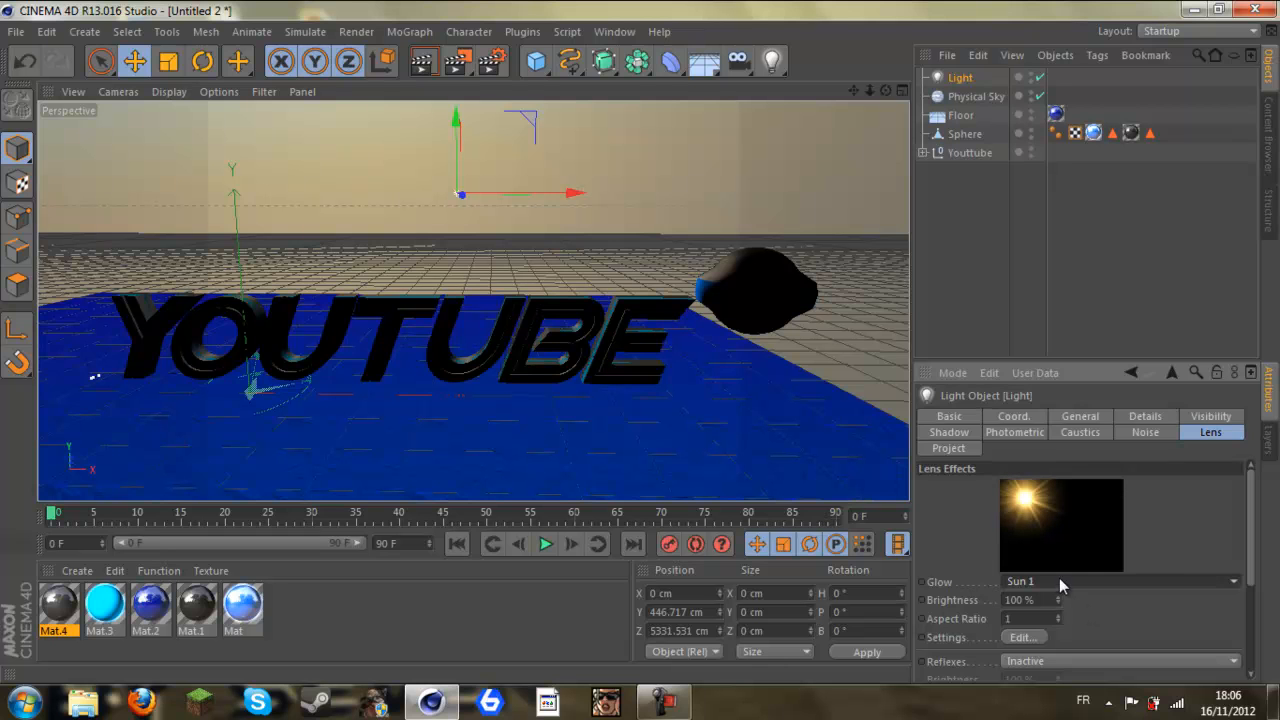
Step: Set the light's lens reflexes to Star 1
scroll(1145, 603, down, 3)
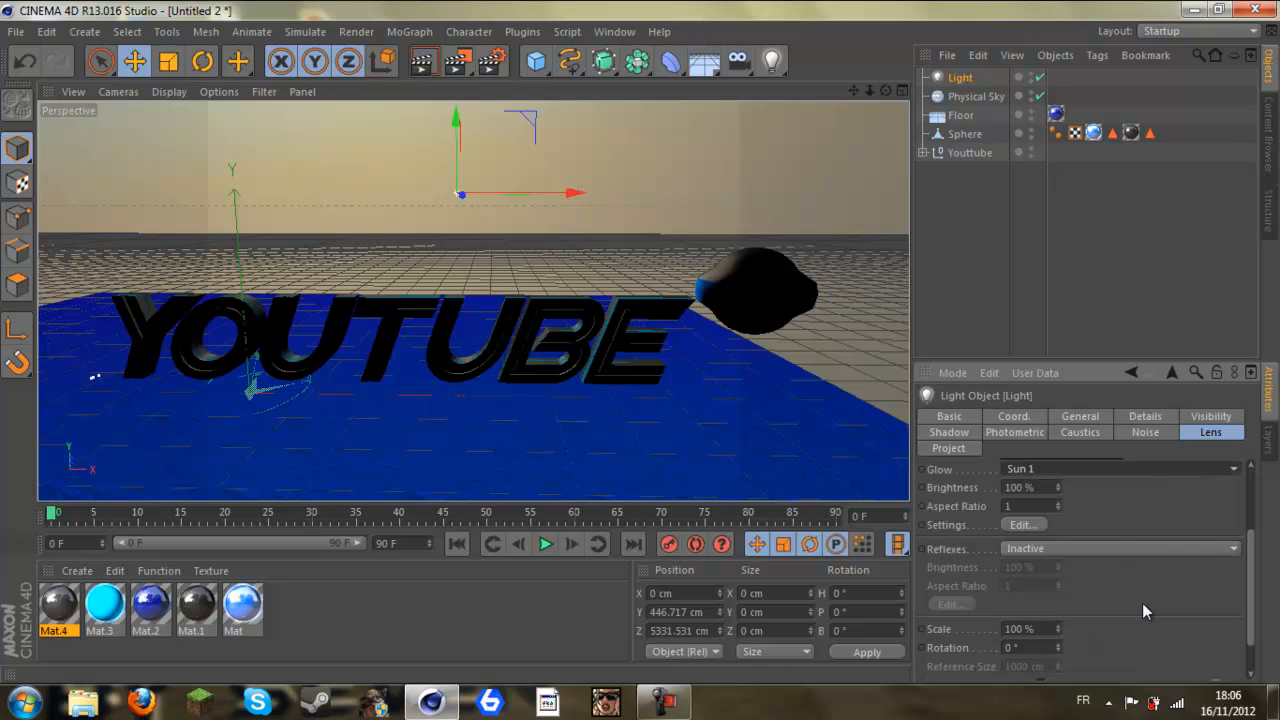
click(1072, 547)
click(1070, 529)
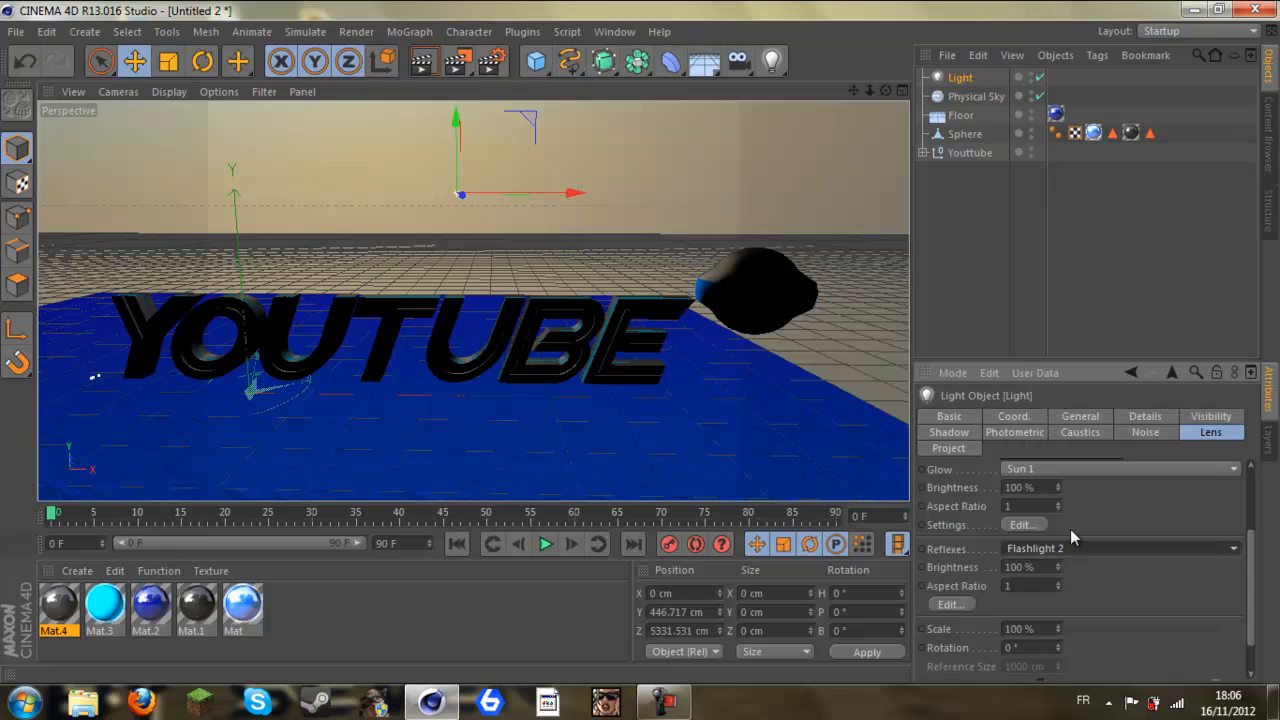
drag(1251, 557, 1240, 496)
click(1095, 650)
click(1083, 589)
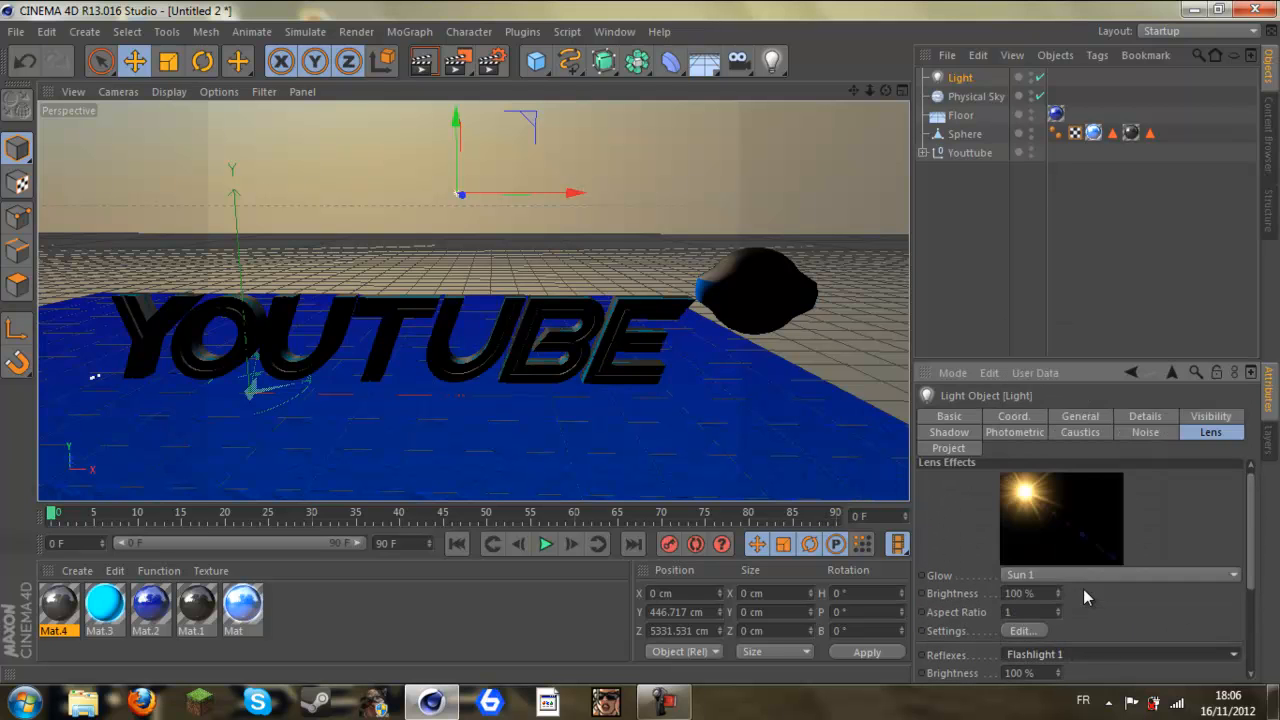
key(Down)
key(Up)
key(Up)
Step: Enable Fade if Near Border and Fade if Approaching Object for the light's lens effects, and test-render the region around the light
drag(1253, 574, 1255, 670)
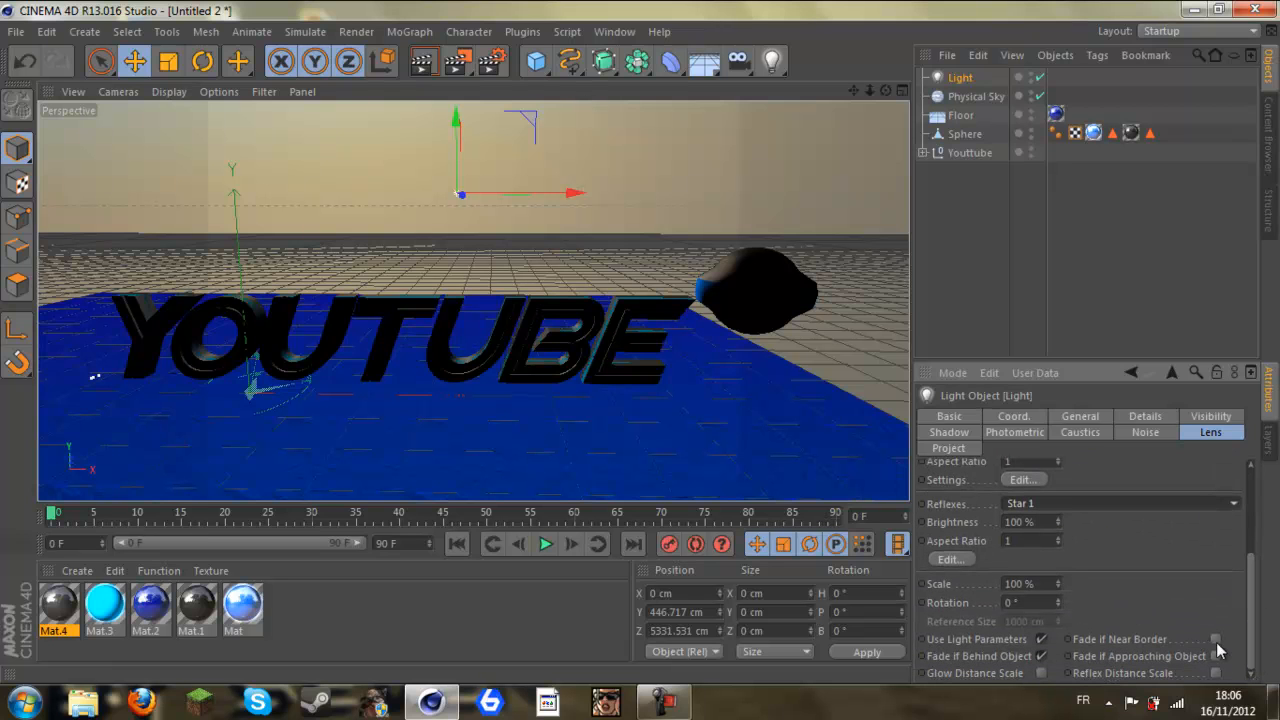
click(1216, 641)
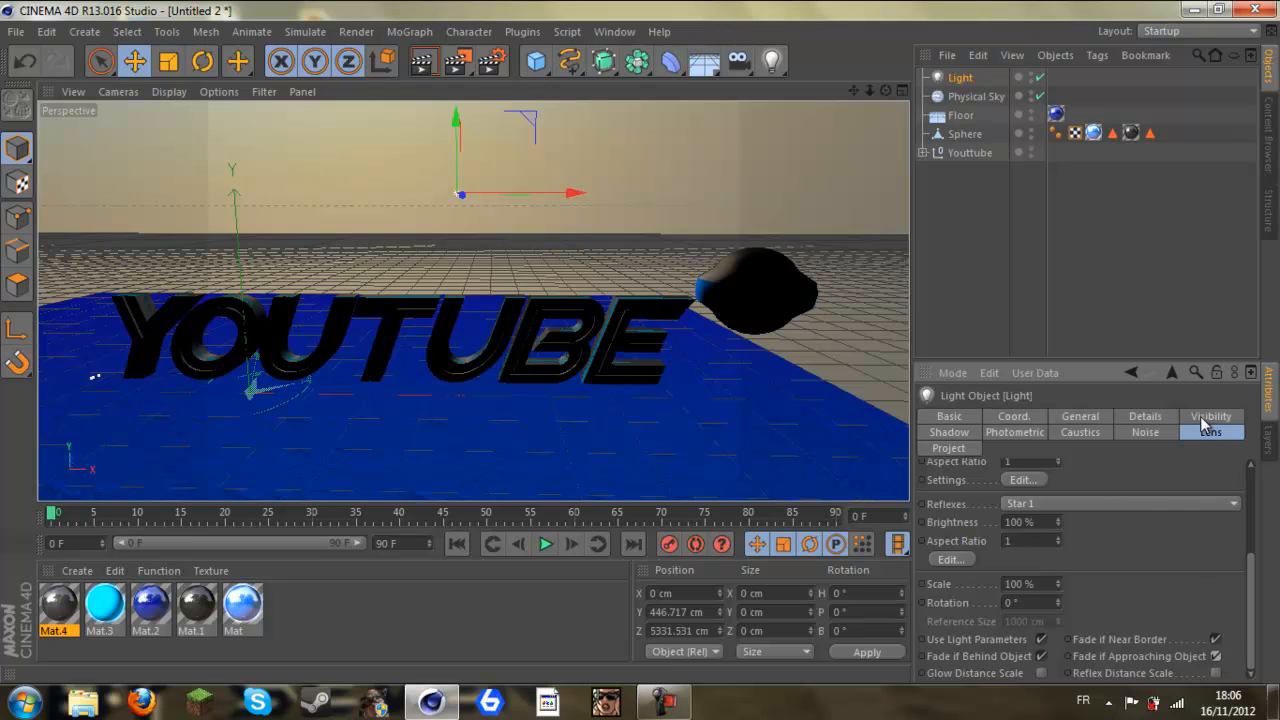
drag(457, 61, 488, 82)
drag(564, 256, 364, 140)
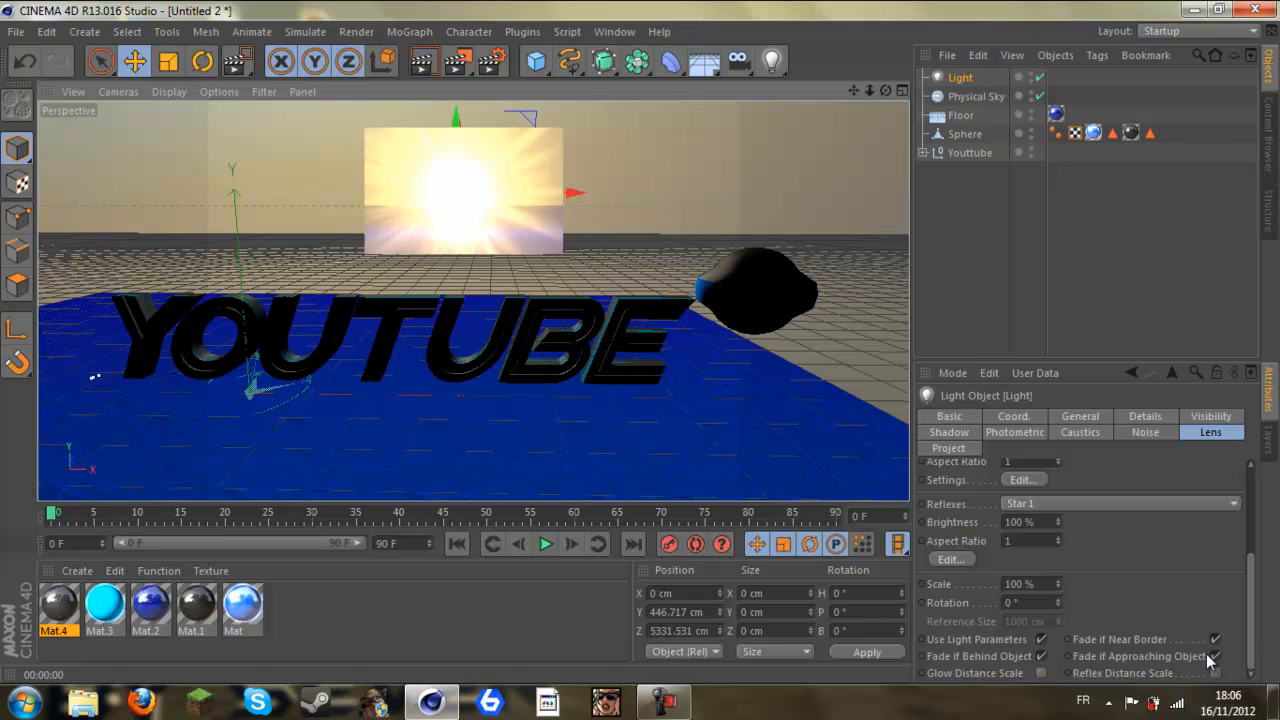
Step: Move the light to about X -1327 cm, Y 303 cm, and test-render the region around it
click(963, 80)
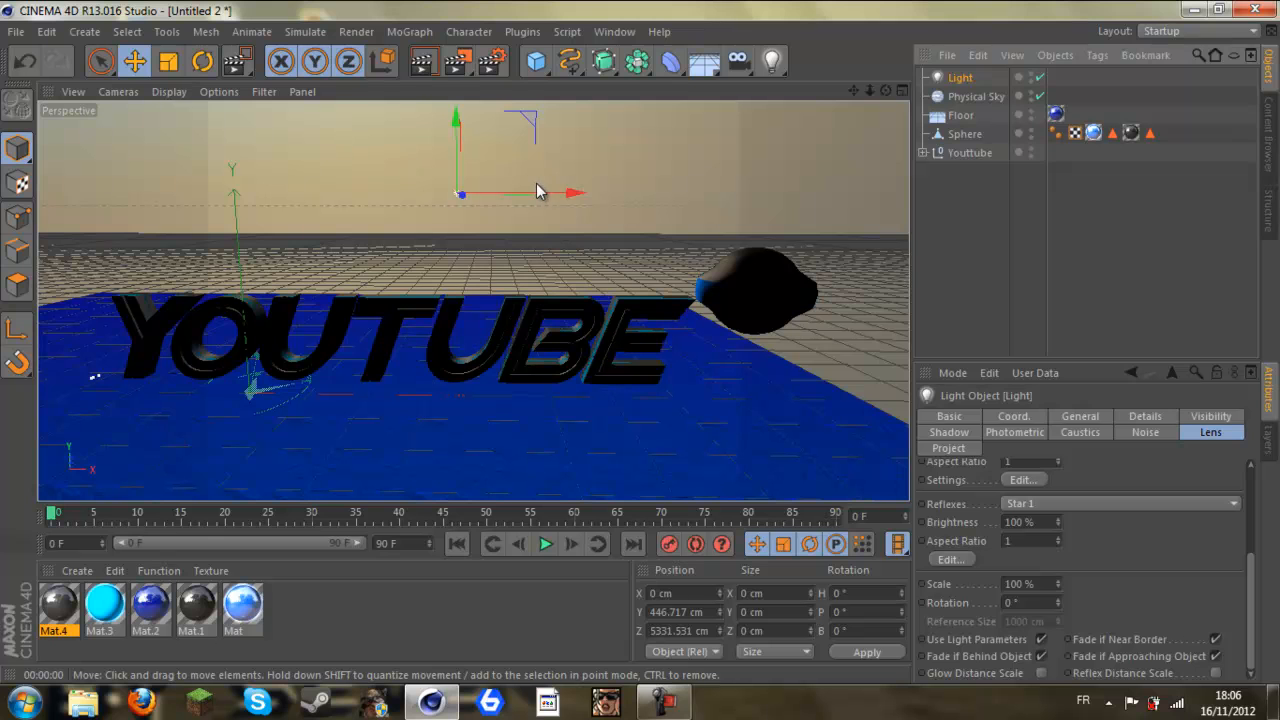
drag(536, 192, 423, 122)
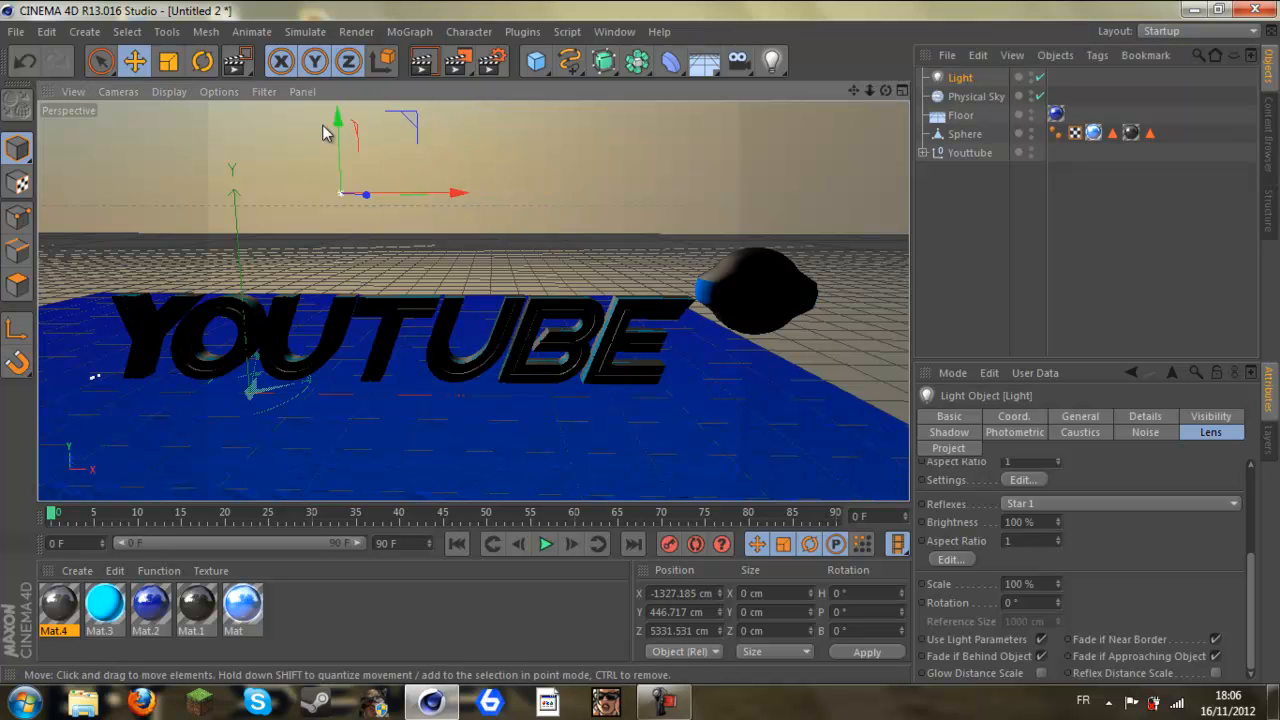
drag(338, 130, 337, 143)
click(456, 62)
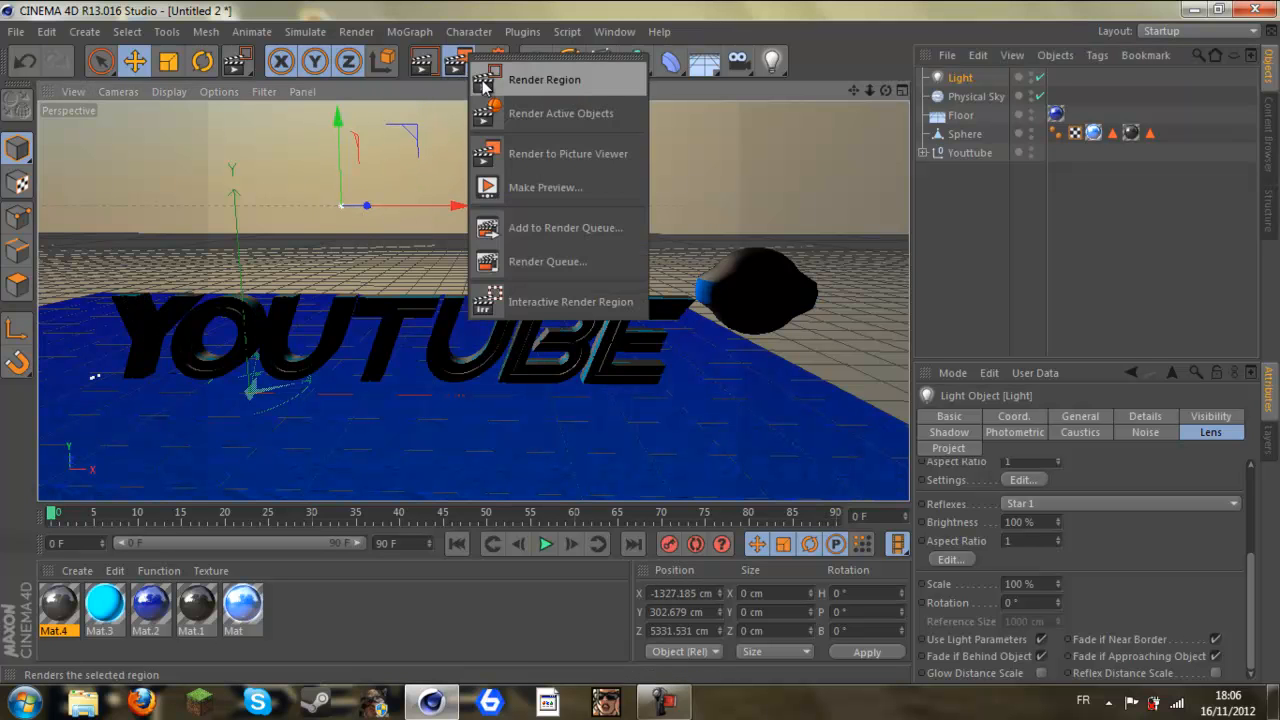
click(483, 81)
drag(458, 262, 287, 167)
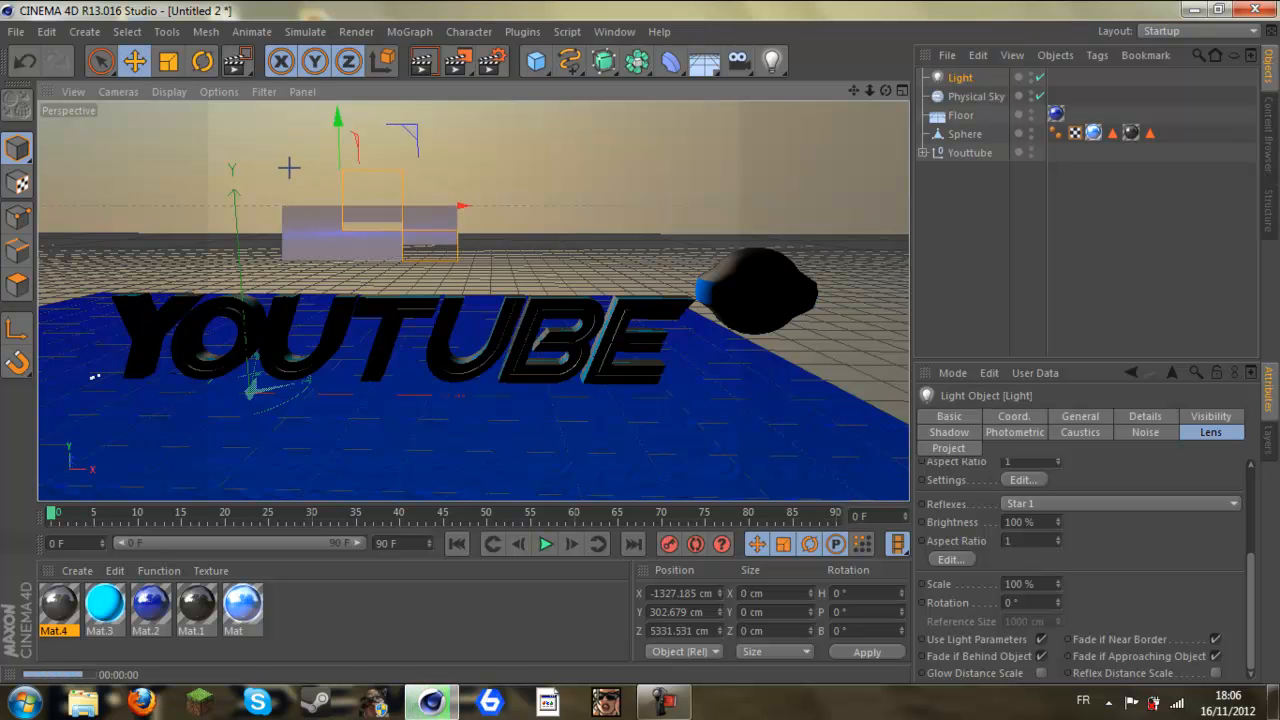
Step: Raise the light to about Y 870 cm and test-render the region just above the YOUTUBE text
click(137, 63)
drag(336, 137, 337, 88)
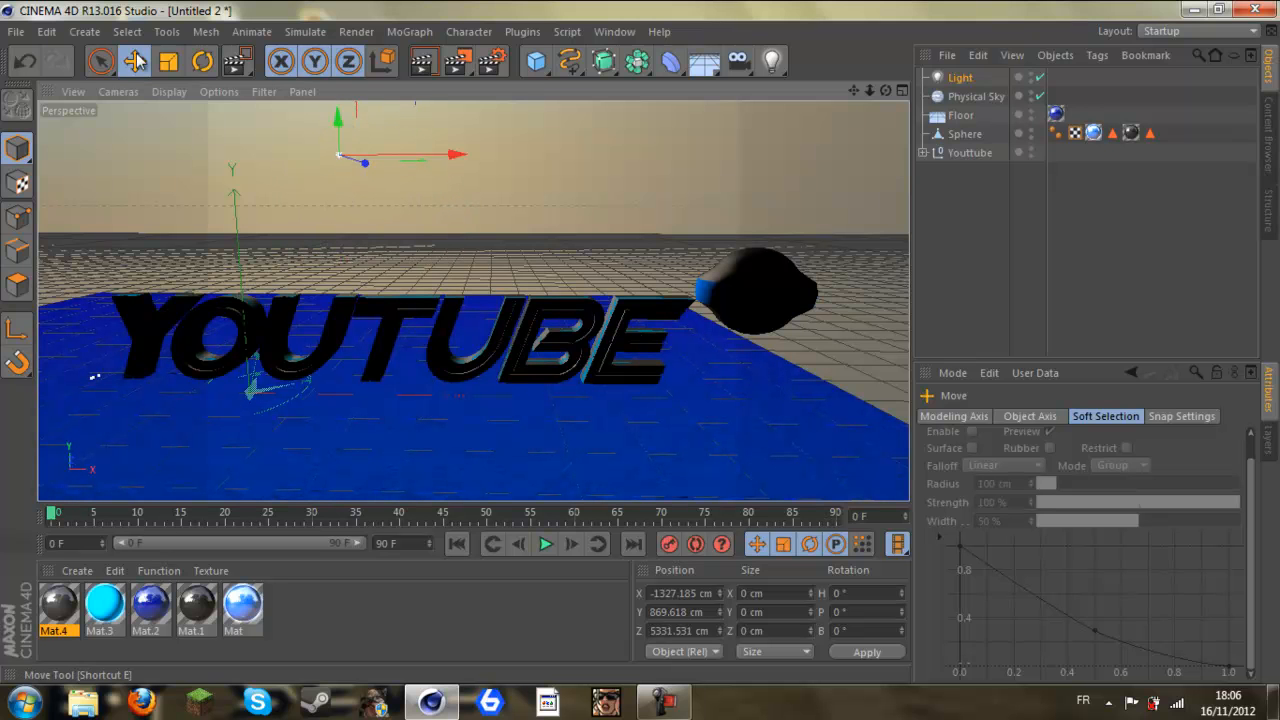
click(458, 66)
click(484, 78)
drag(487, 312, 176, 226)
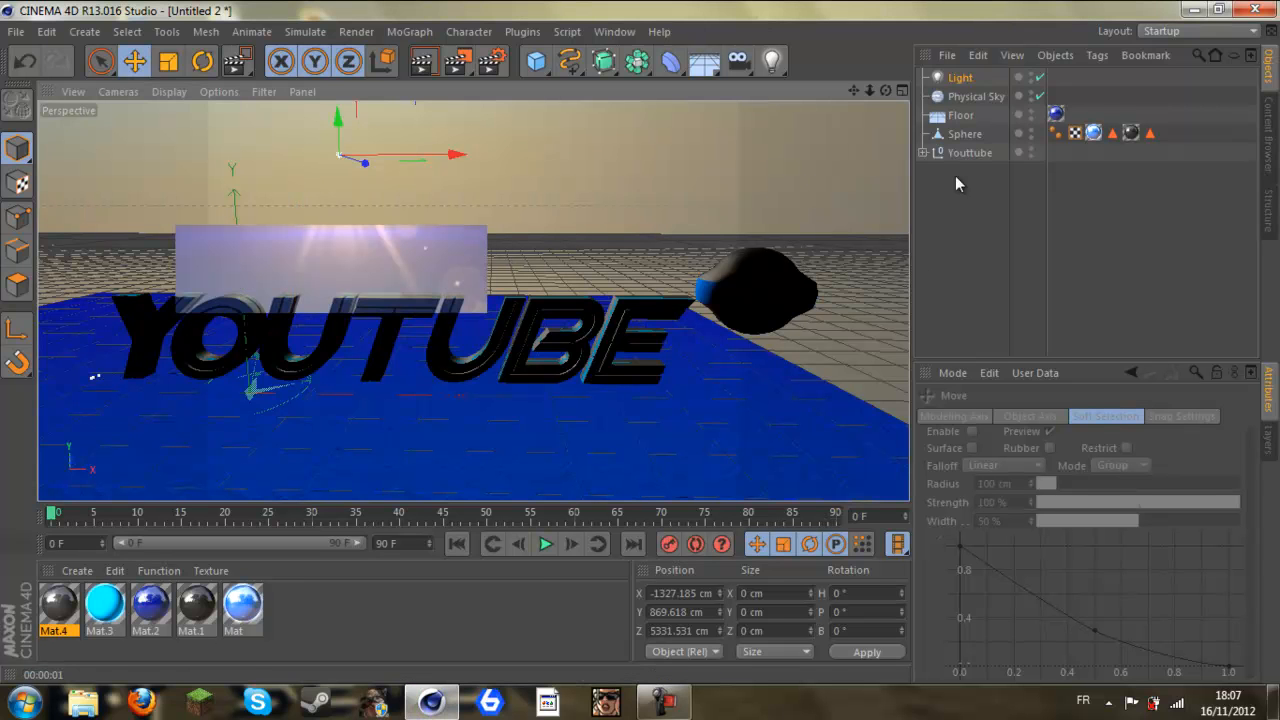
Step: Move the sphere along the Z axis to about 193 cm
click(976, 206)
click(831, 306)
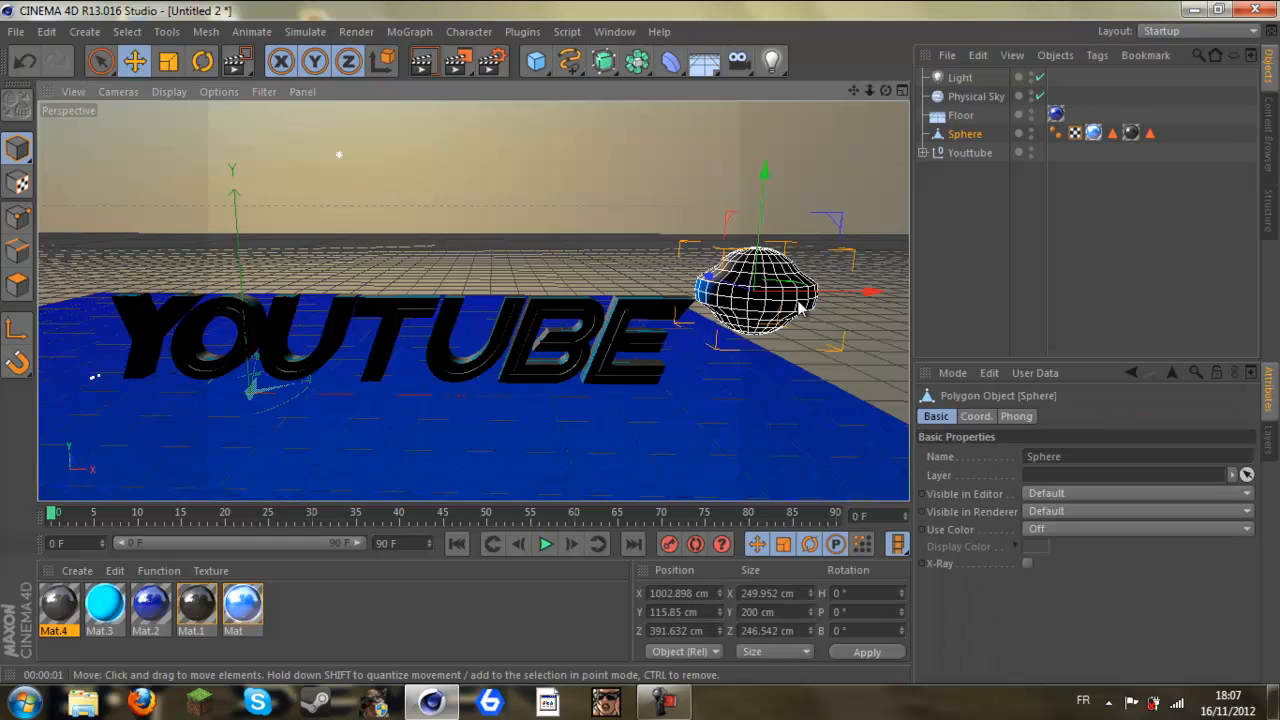
drag(727, 292, 767, 318)
Step: Test-render a region of the sky above the text from a lower viewing angle
drag(886, 90, 639, 343)
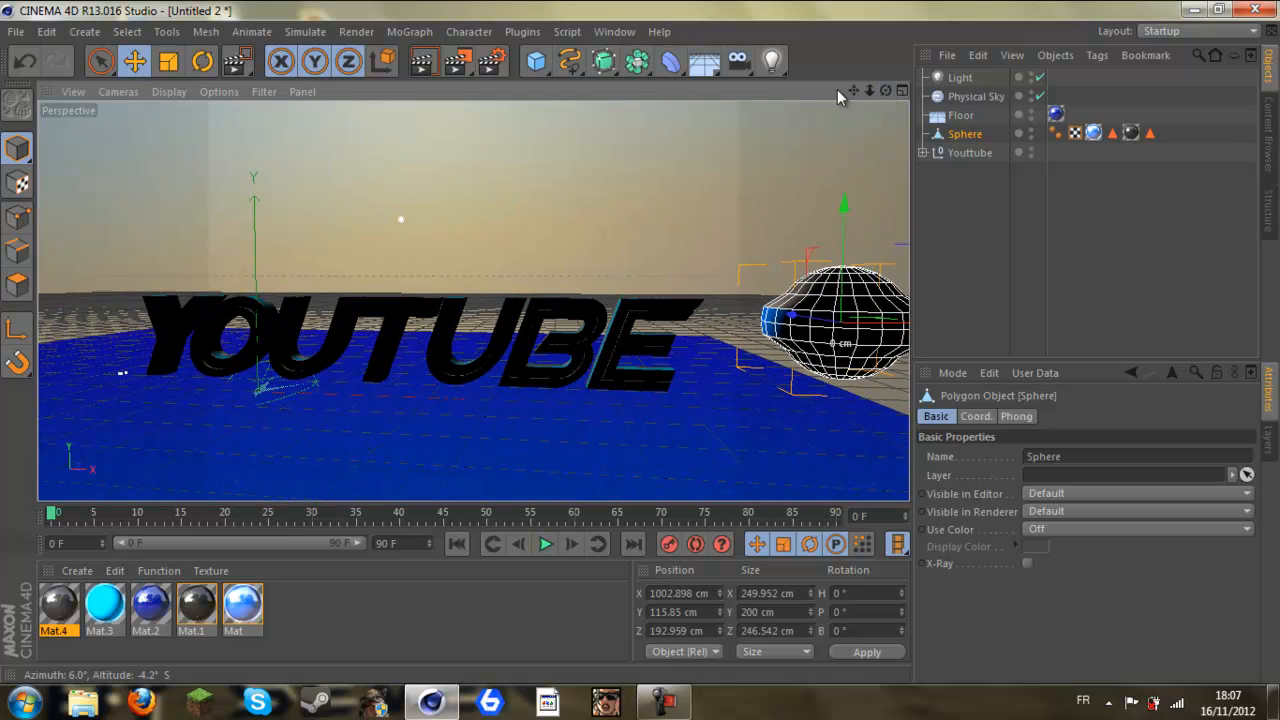
drag(874, 89, 398, 117)
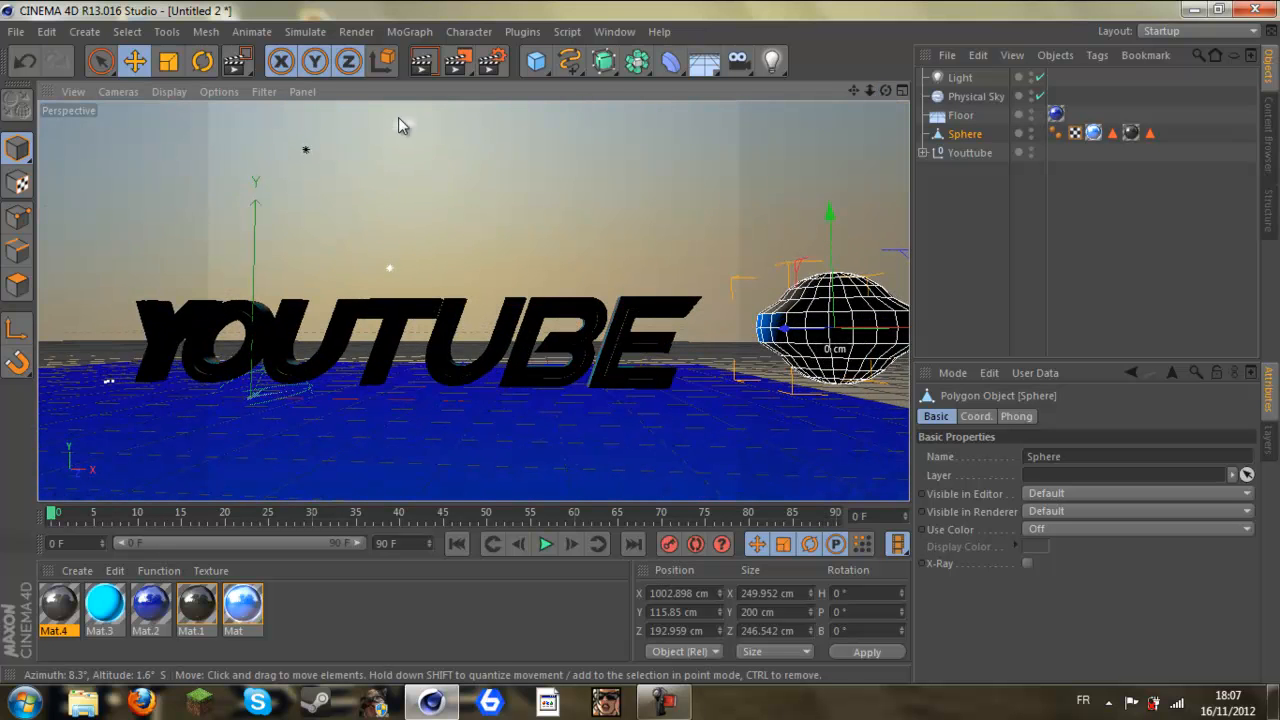
drag(466, 56, 500, 79)
drag(511, 173, 305, 100)
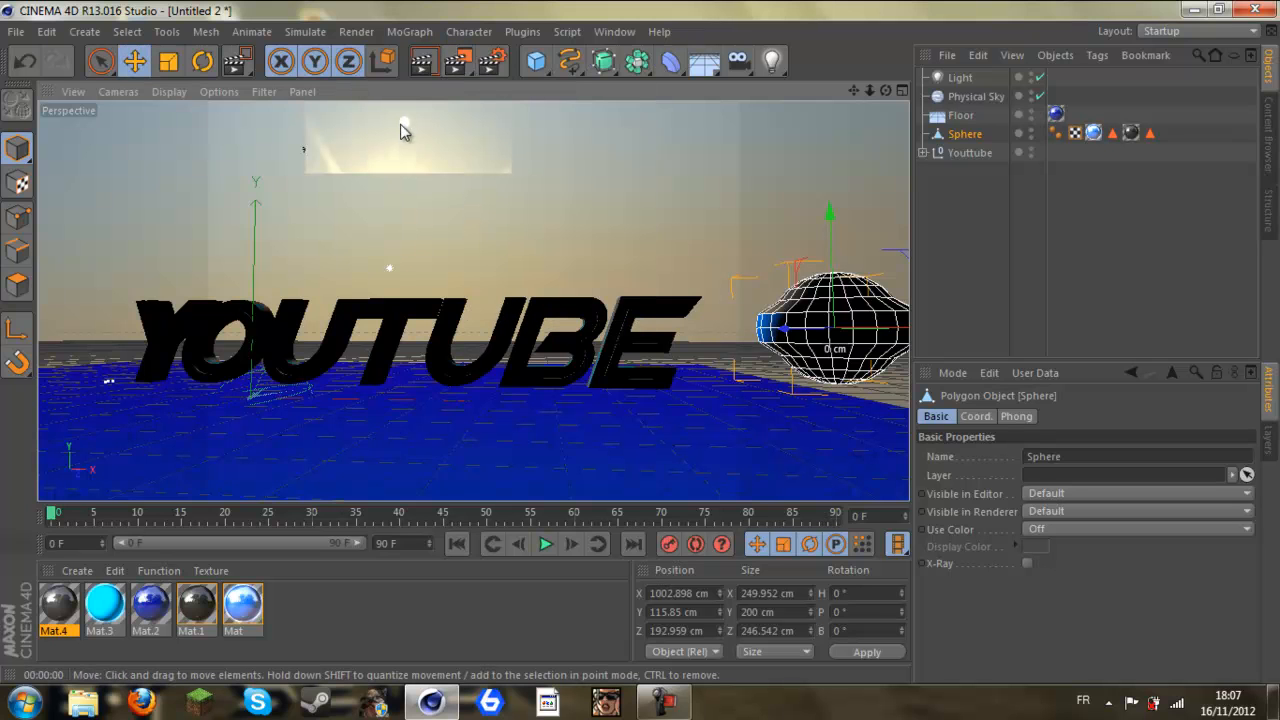
Step: Scale the sphere to about 292 x 240 x 338 cm and shift it to about X 993 cm, Y 150 cm
drag(886, 90, 645, 351)
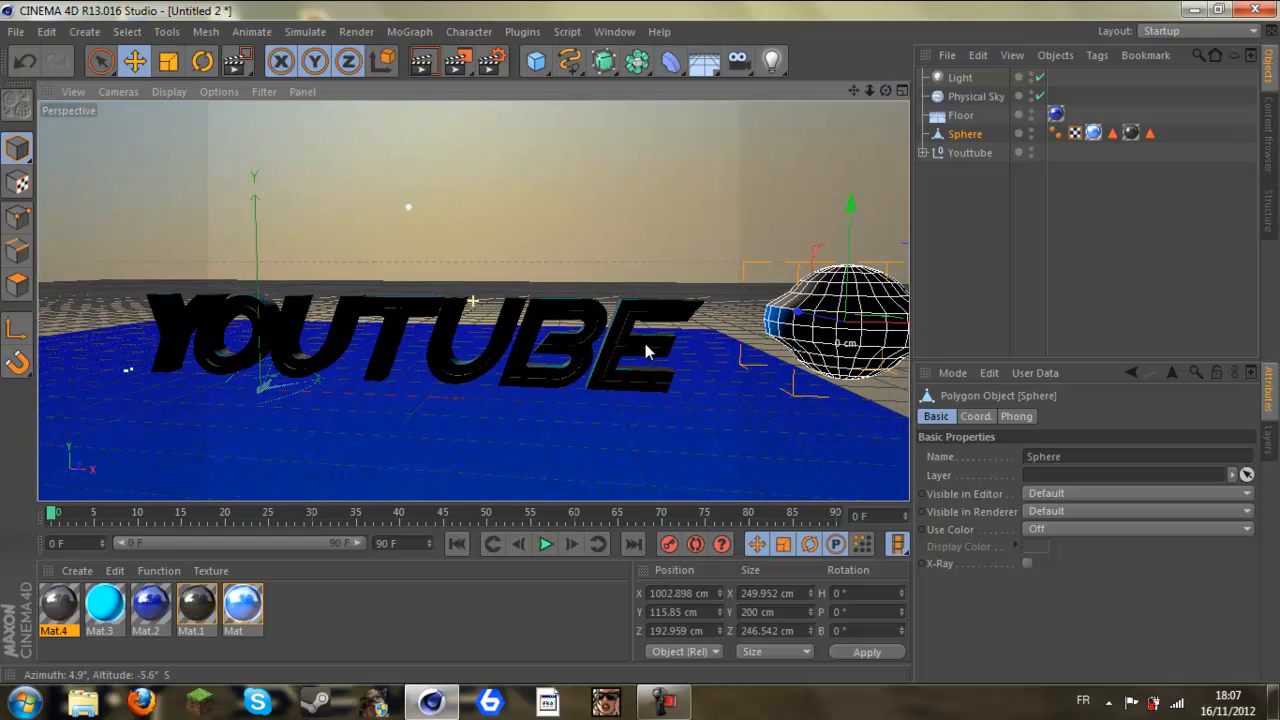
drag(854, 91, 641, 346)
scroll(534, 212, down, 4)
scroll(531, 207, down, 1)
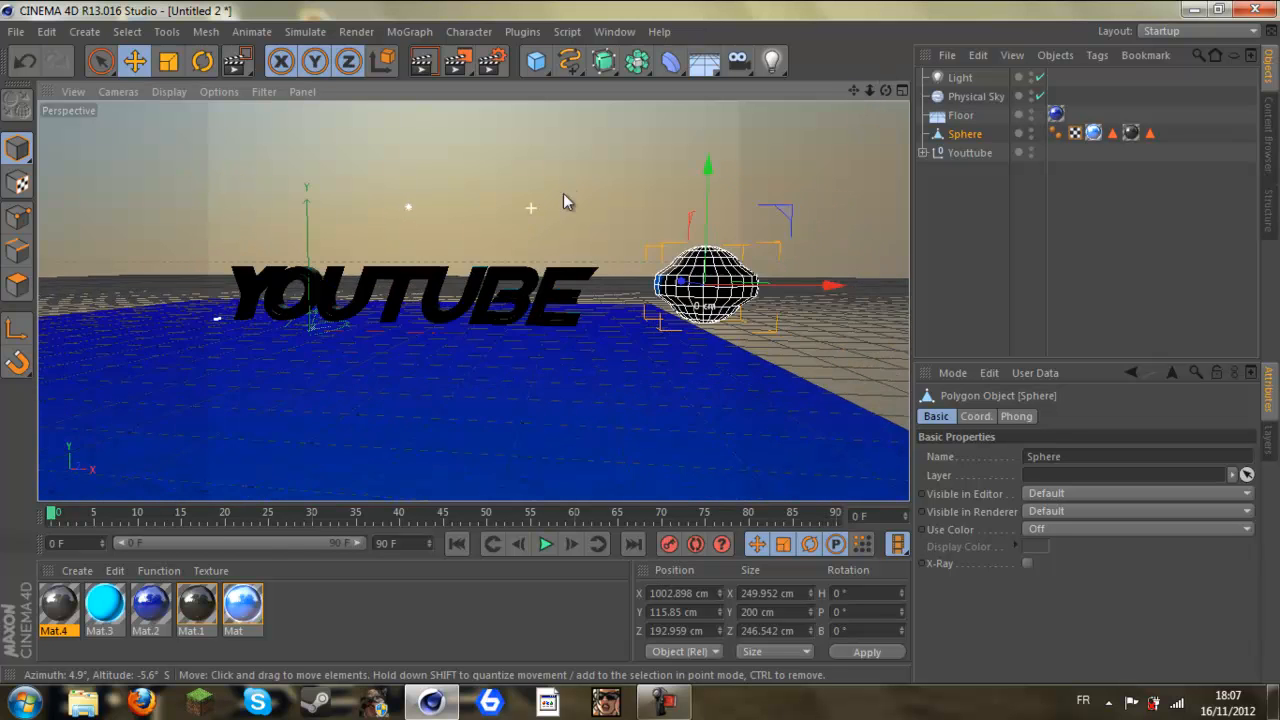
drag(867, 92, 884, 190)
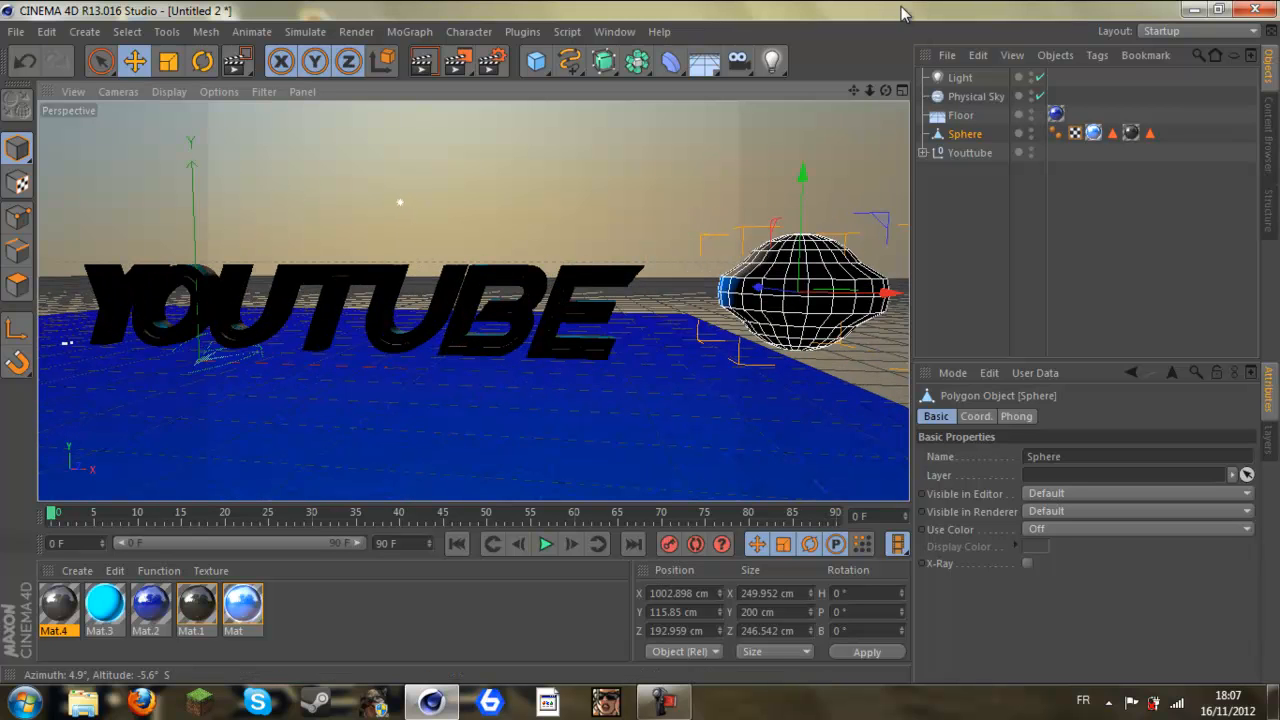
click(168, 61)
drag(893, 293, 906, 296)
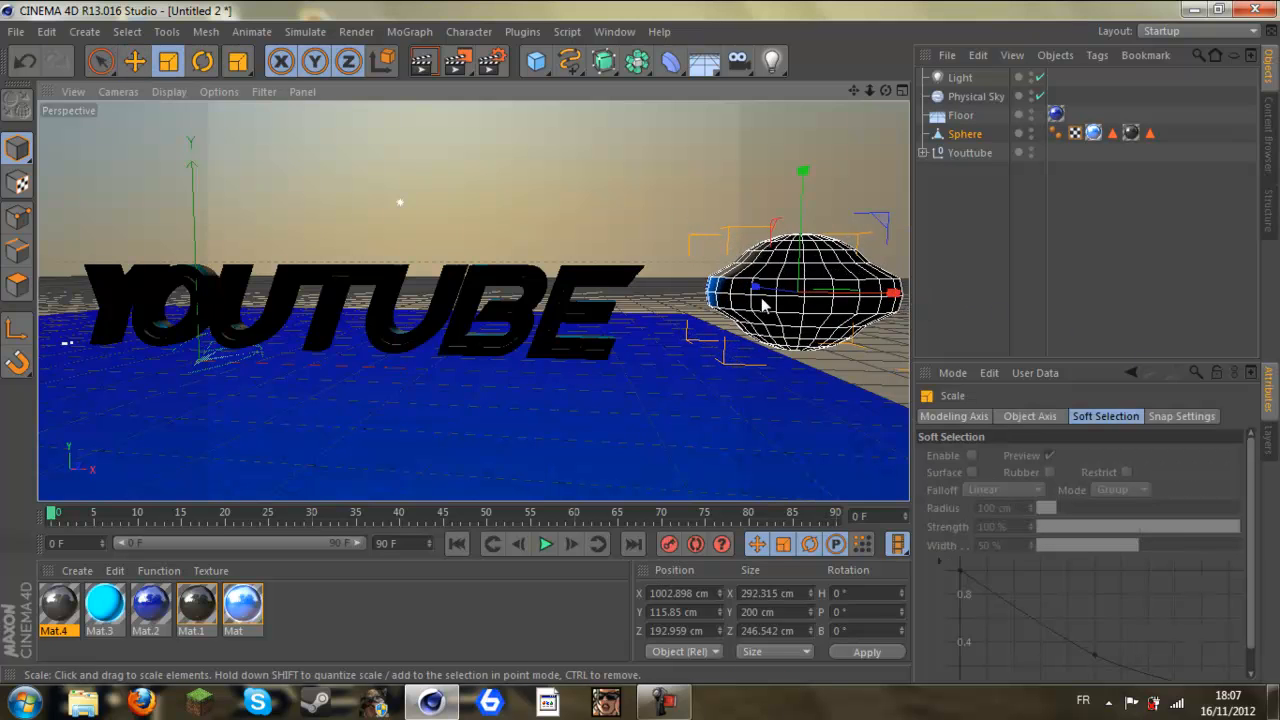
drag(763, 289, 858, 271)
click(136, 63)
Step: Set the render output to the 1680 x 1050 screen preset
scroll(405, 266, down, 2)
scroll(400, 255, down, 2)
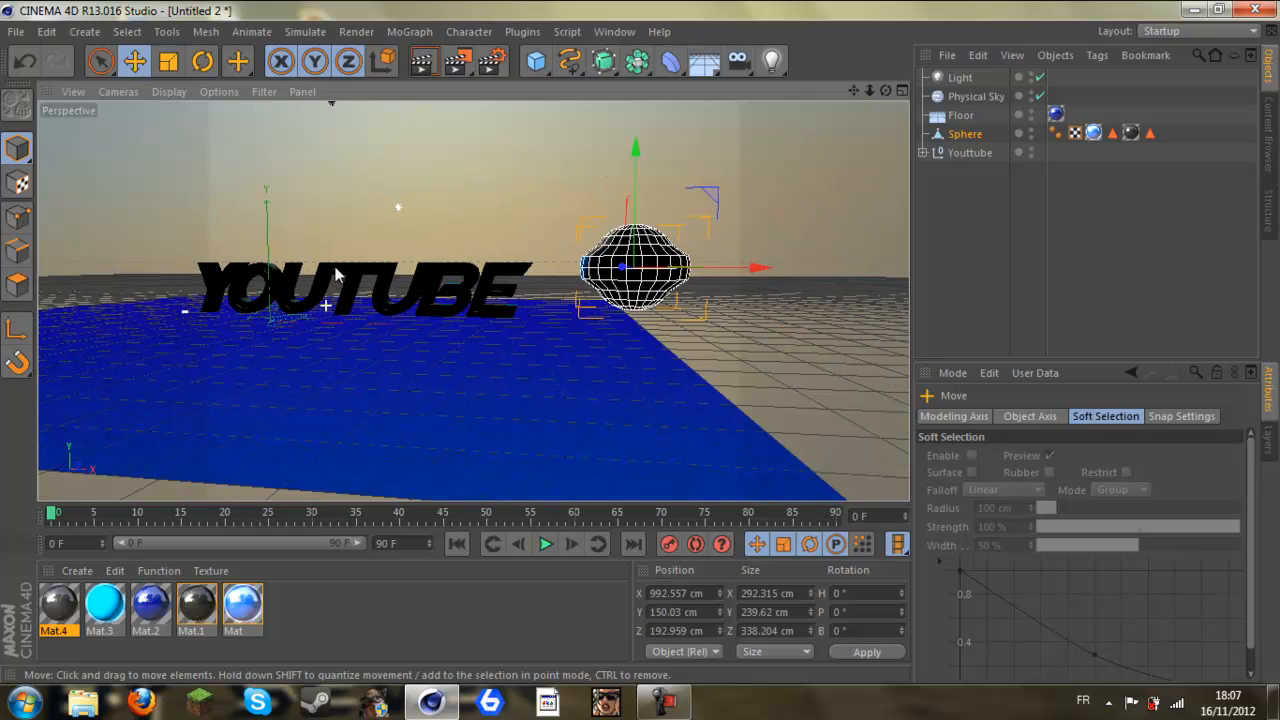
drag(886, 91, 639, 345)
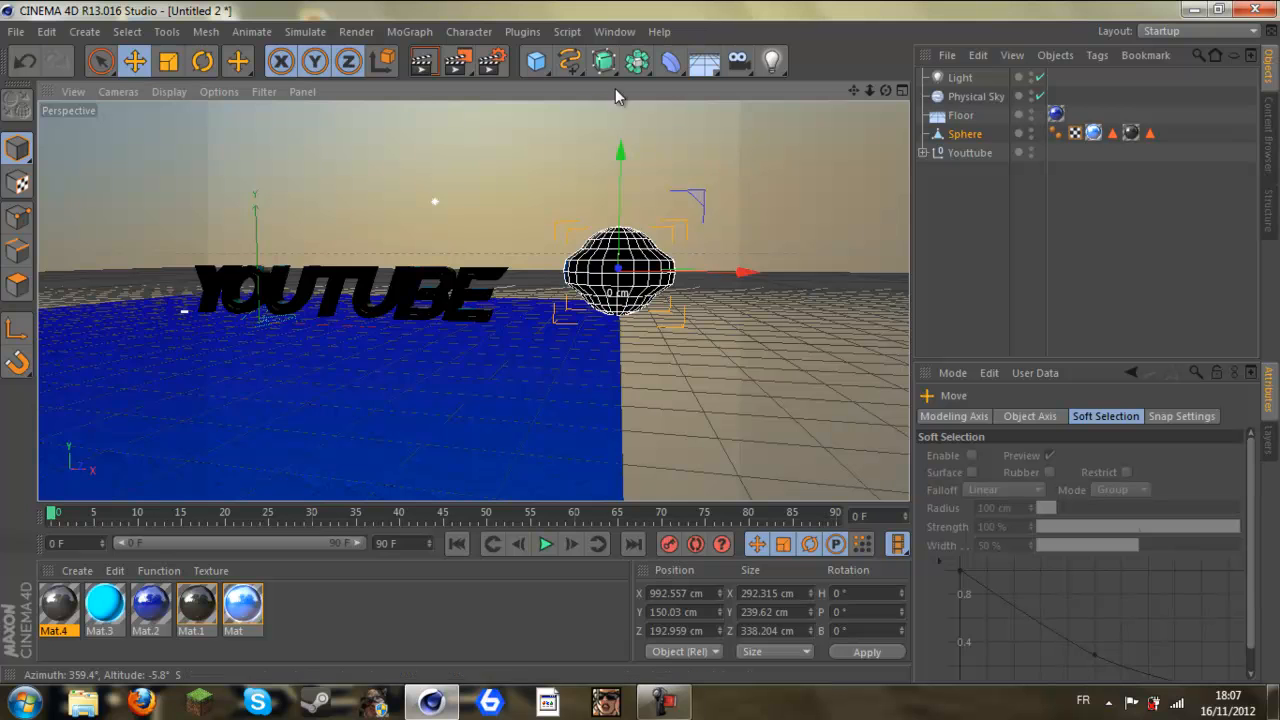
click(504, 66)
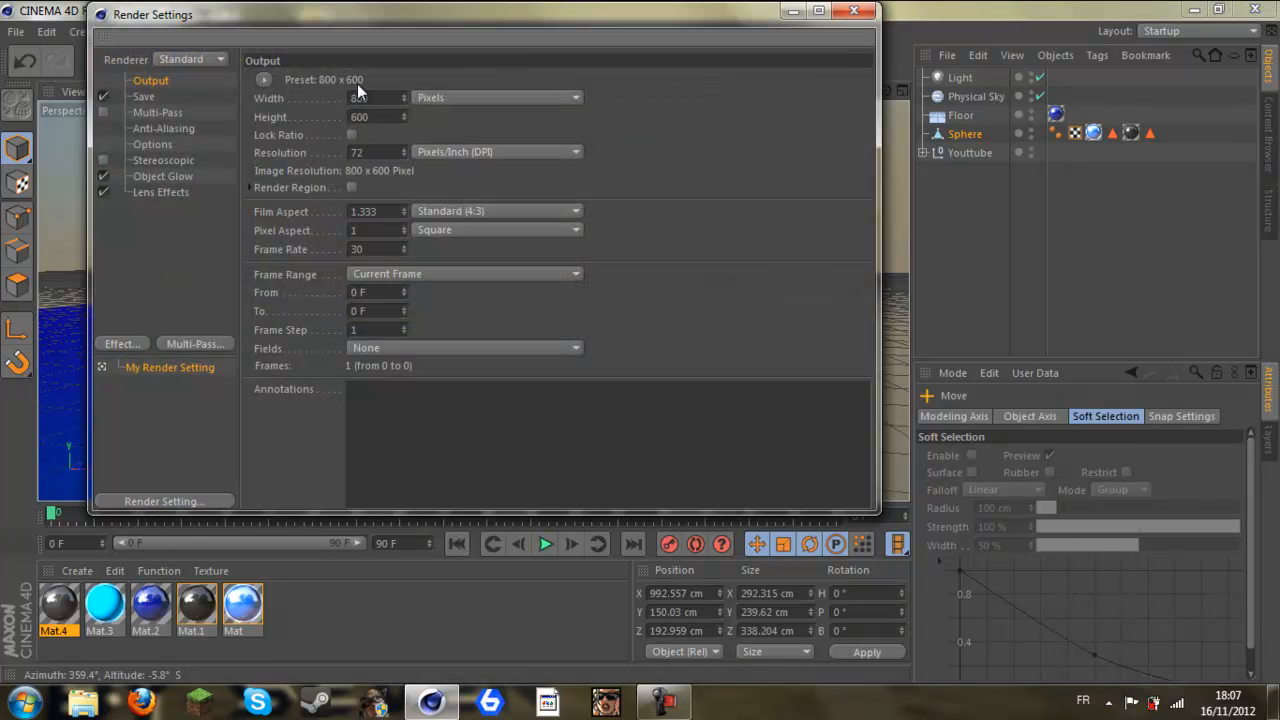
click(261, 80)
mouse_move(294, 99)
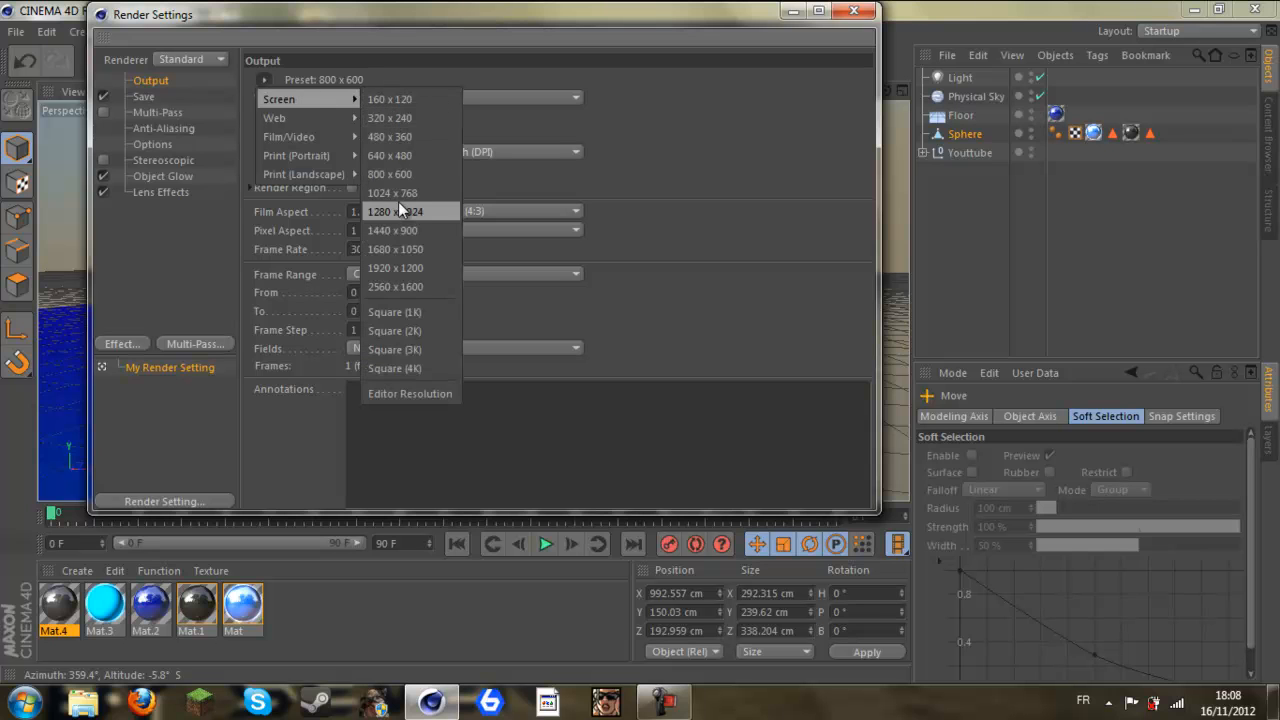
click(411, 251)
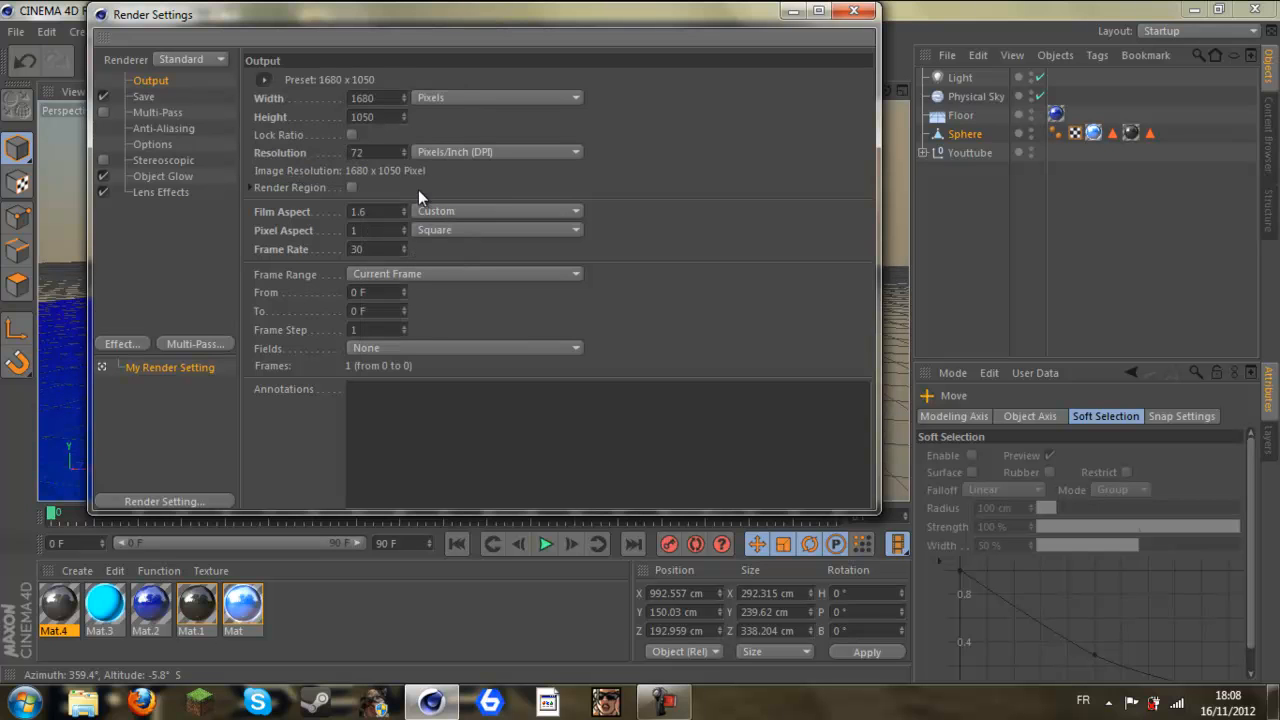
Step: Set the rendered image to save as JPEG on the desktop under the name tuto, and open the Multi-Pass settings
click(145, 97)
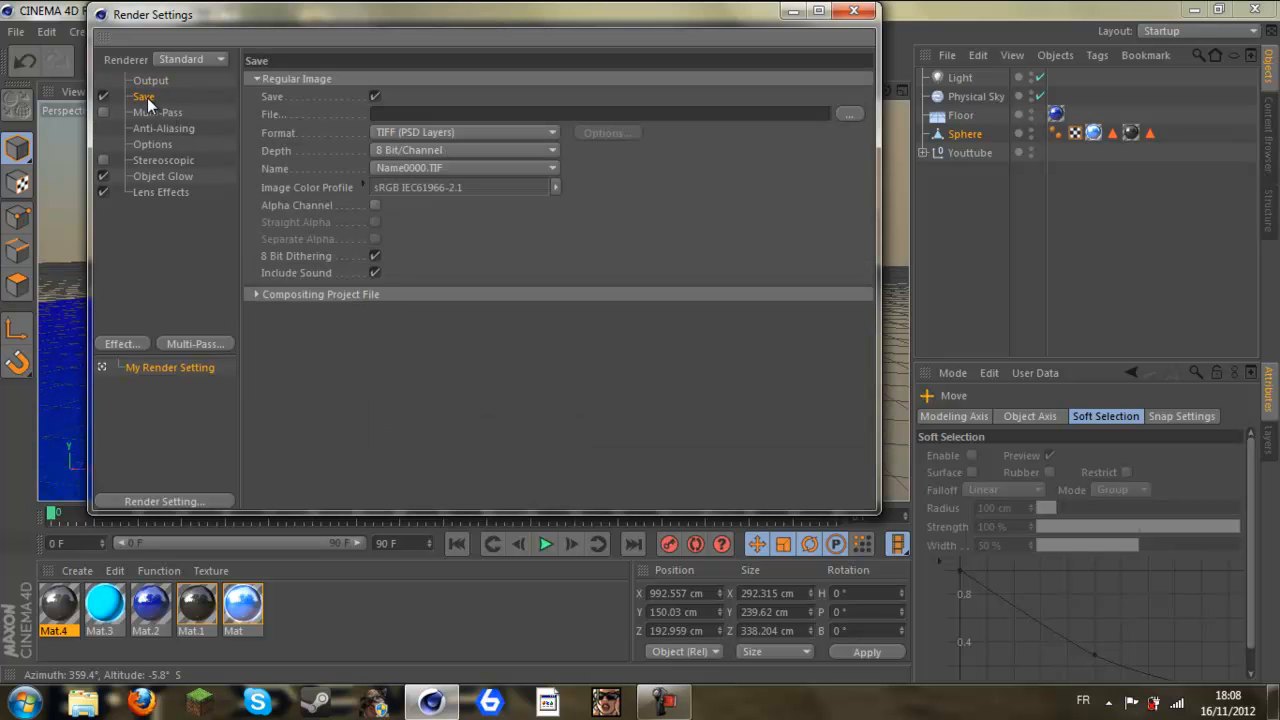
click(449, 132)
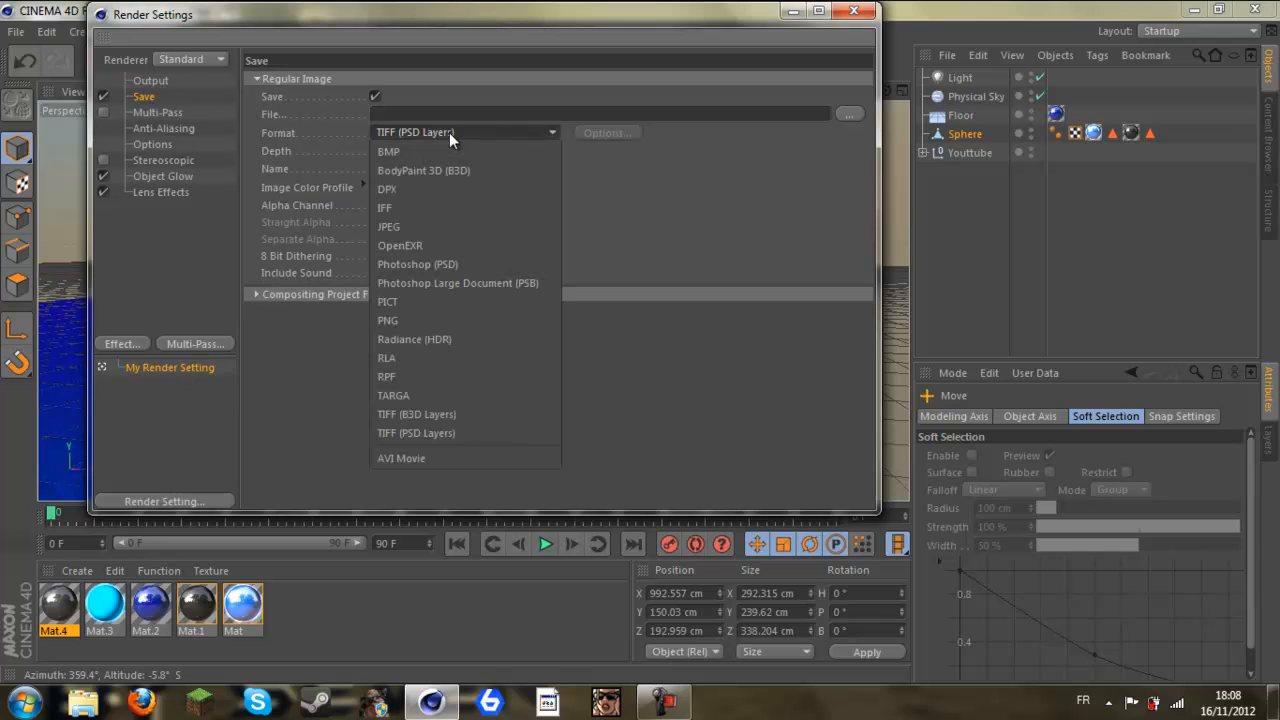
click(460, 227)
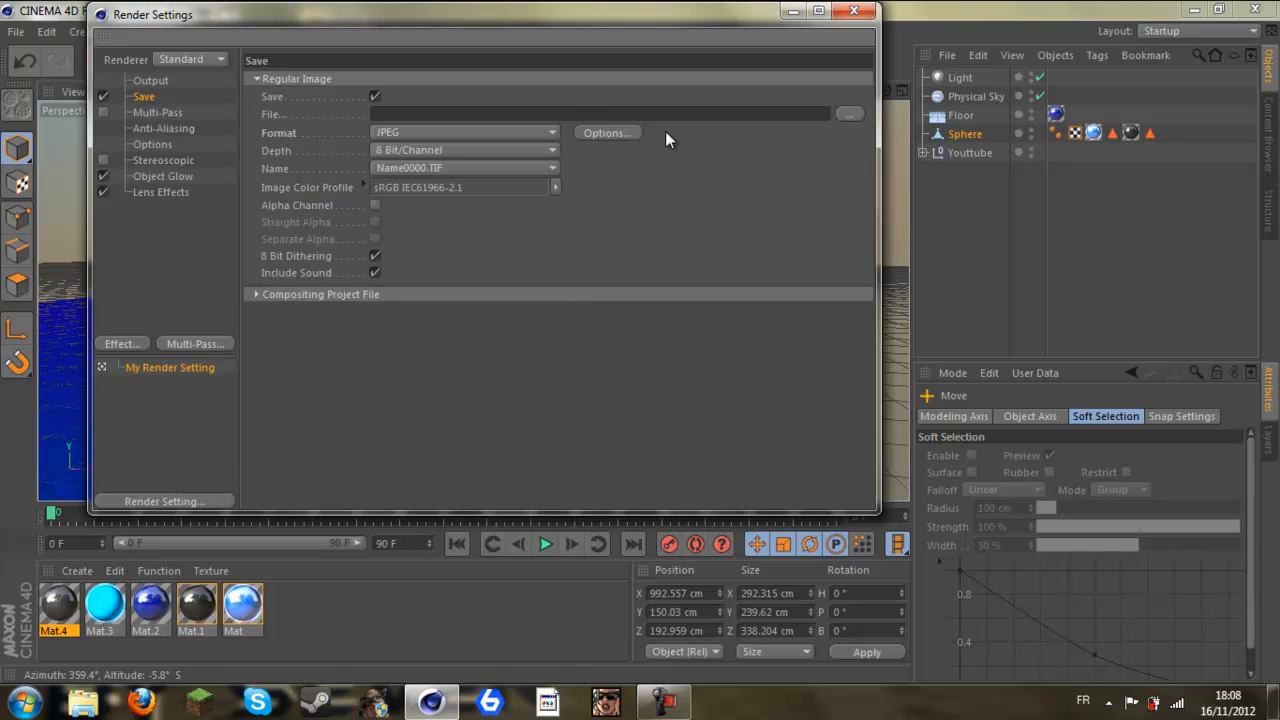
click(849, 115)
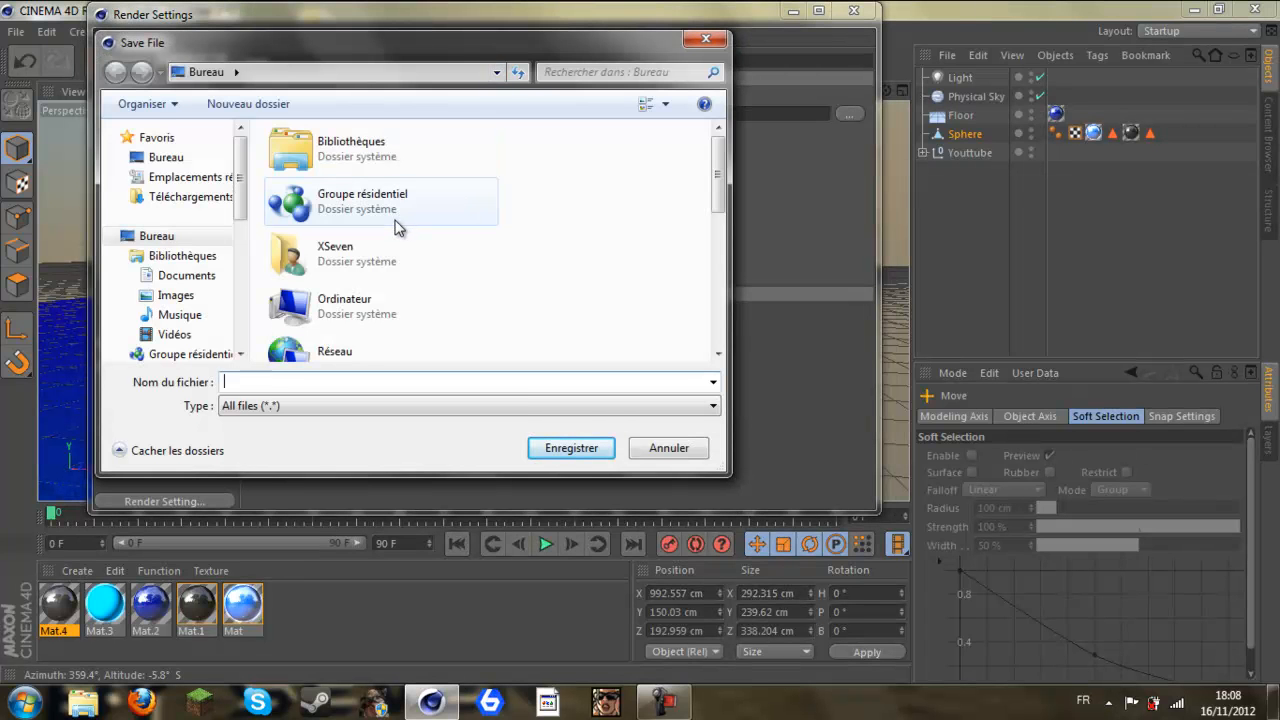
key(Return)
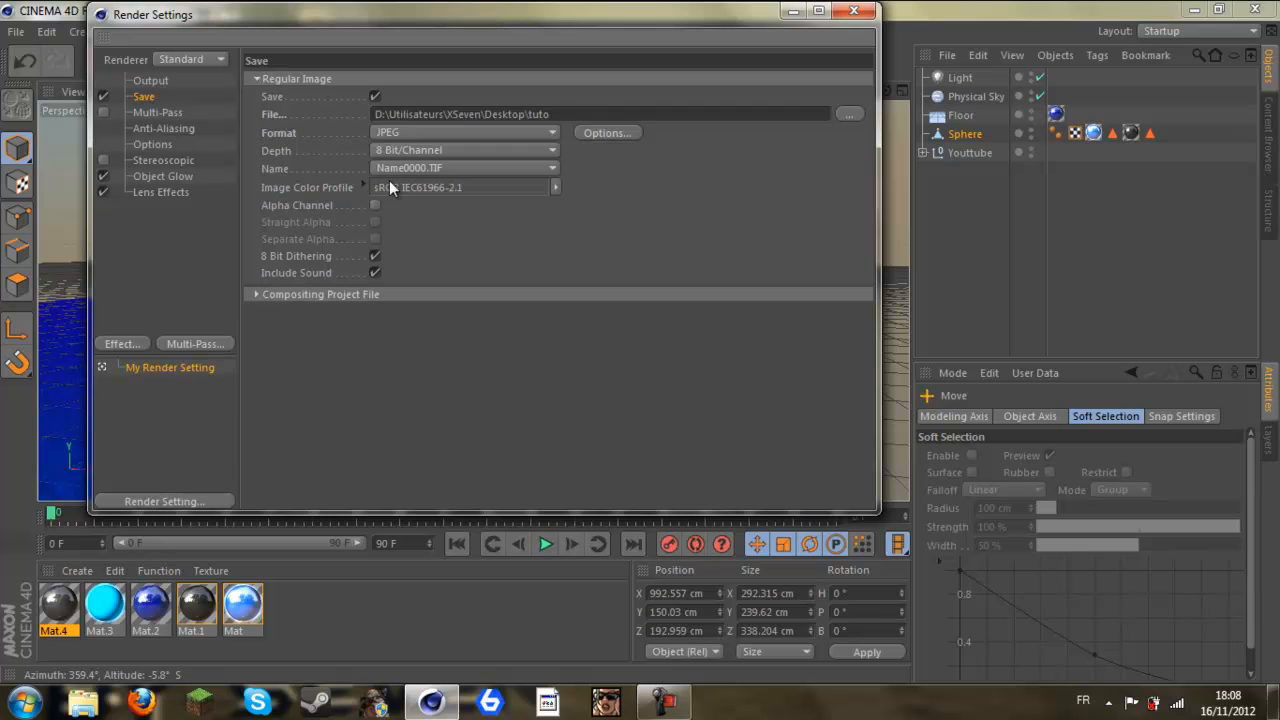
click(160, 113)
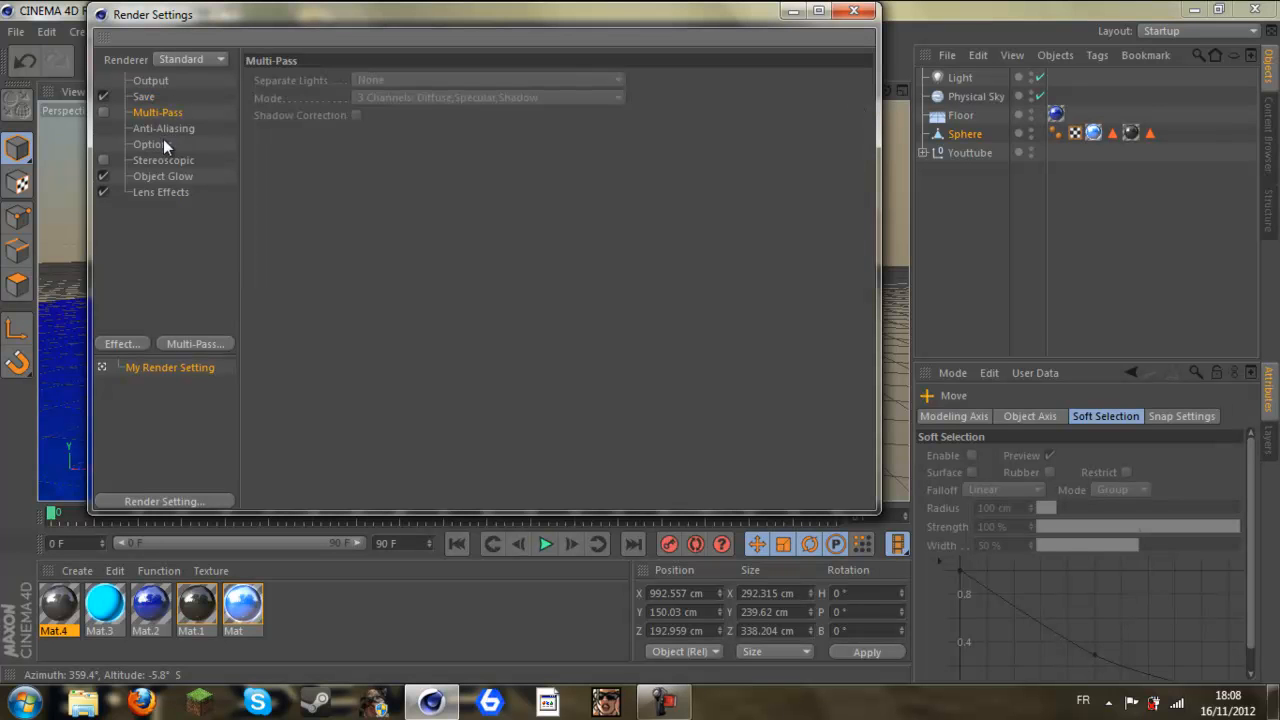
Step: Set the render anti-aliasing to Best, choose its minimum level, and close the render settings after checking the remaining option pages
click(160, 128)
click(401, 81)
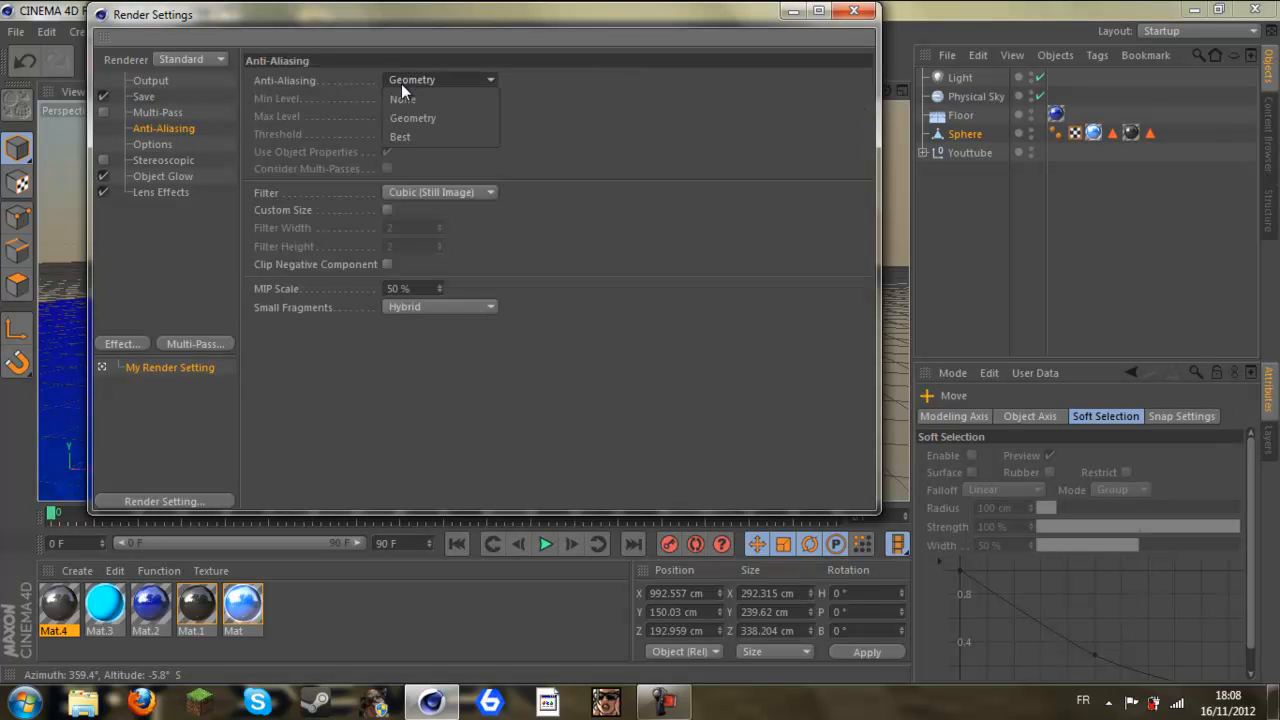
click(410, 138)
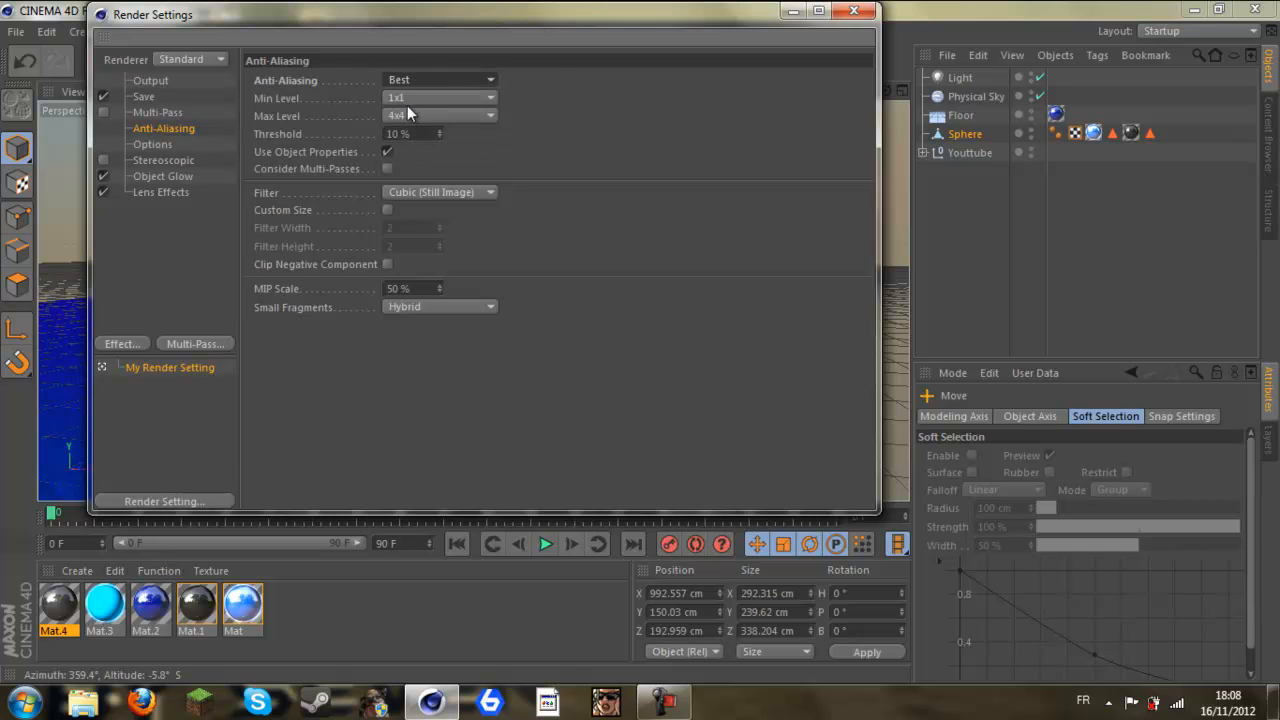
click(408, 98)
click(409, 130)
click(158, 145)
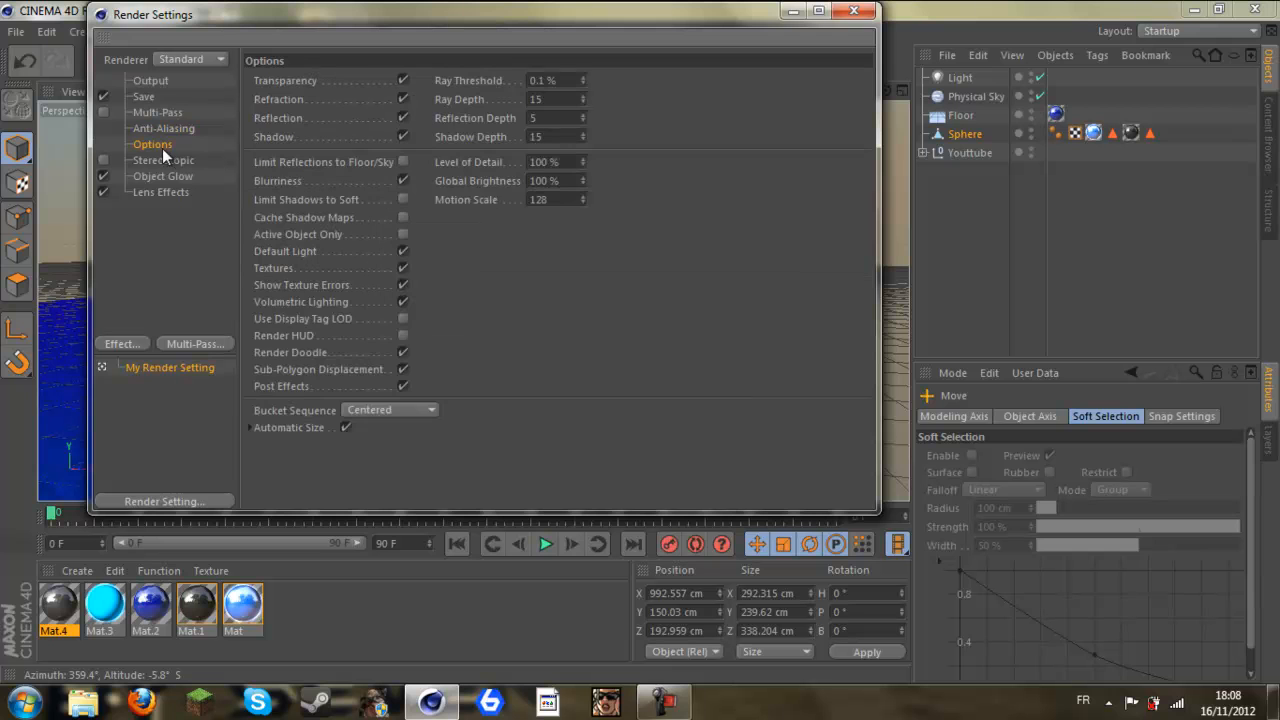
click(171, 160)
click(174, 176)
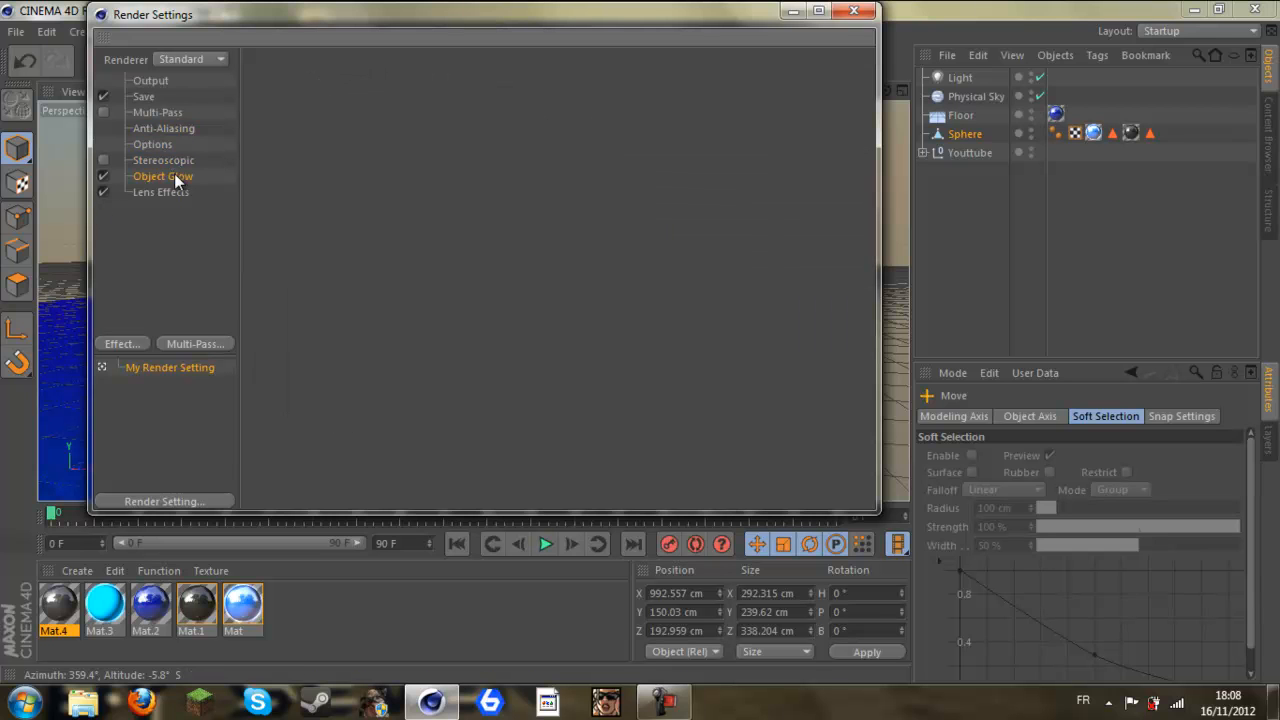
click(849, 11)
Step: Test-render a region covering the whole YOUTUBE text
drag(853, 90, 645, 352)
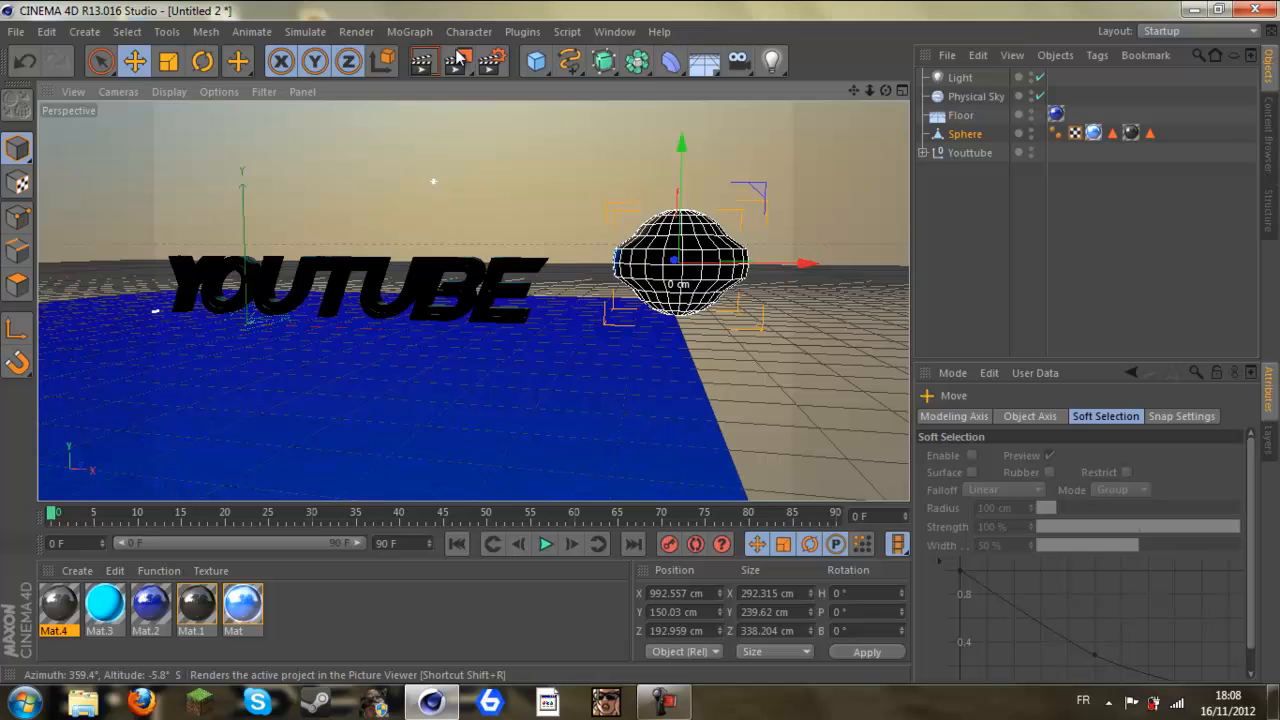
click(458, 62)
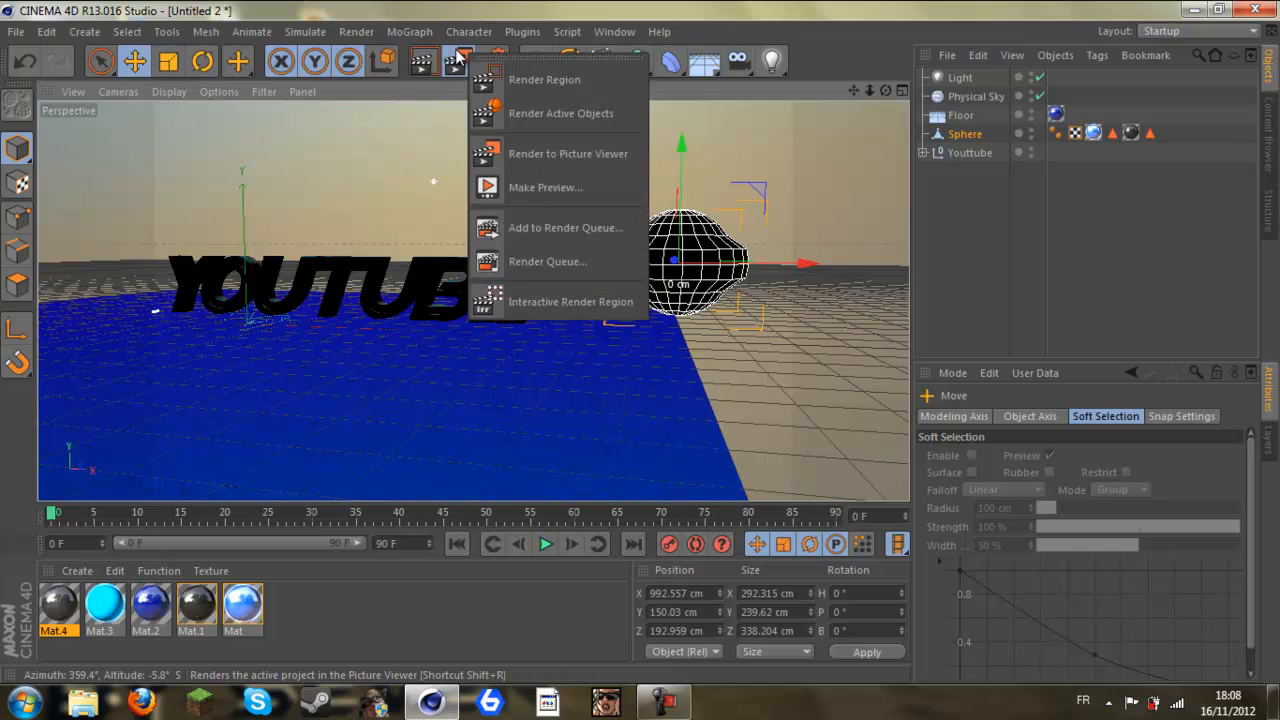
click(505, 79)
drag(185, 253, 543, 337)
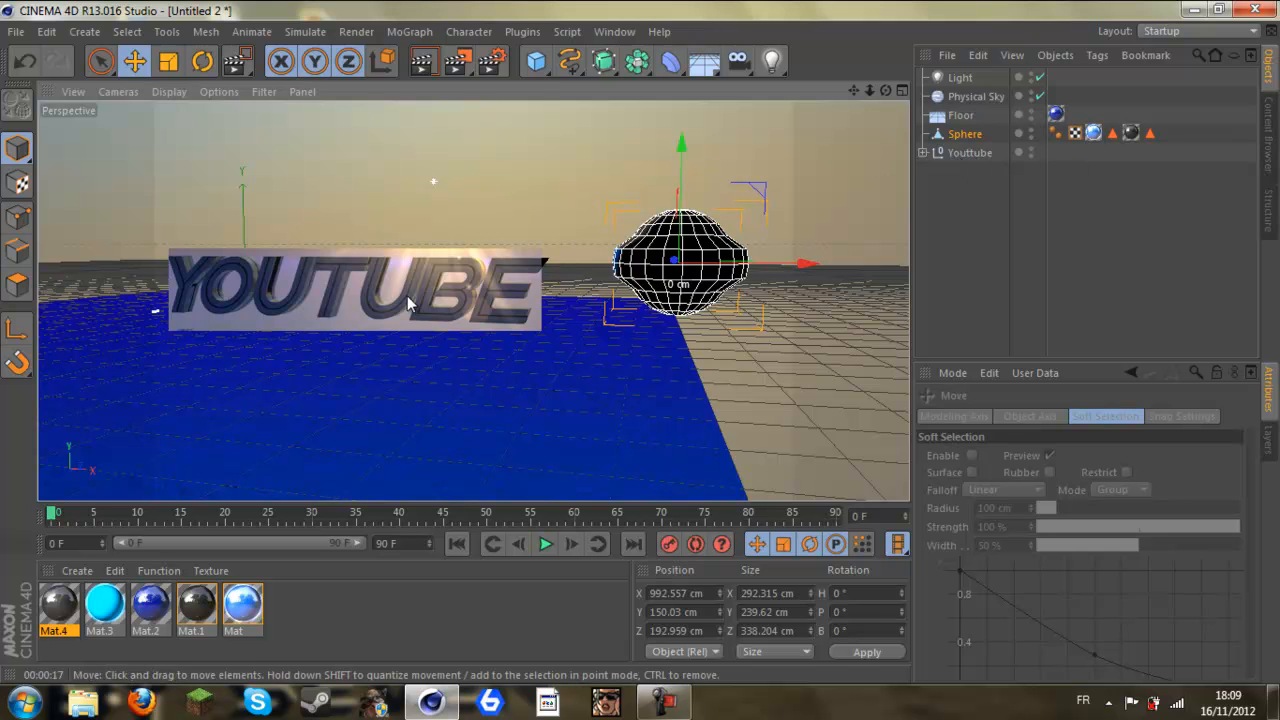
Step: Enable reflection on the light blue Mat.3 material, lower the reflection brightness, and check its glow settings
click(242, 605)
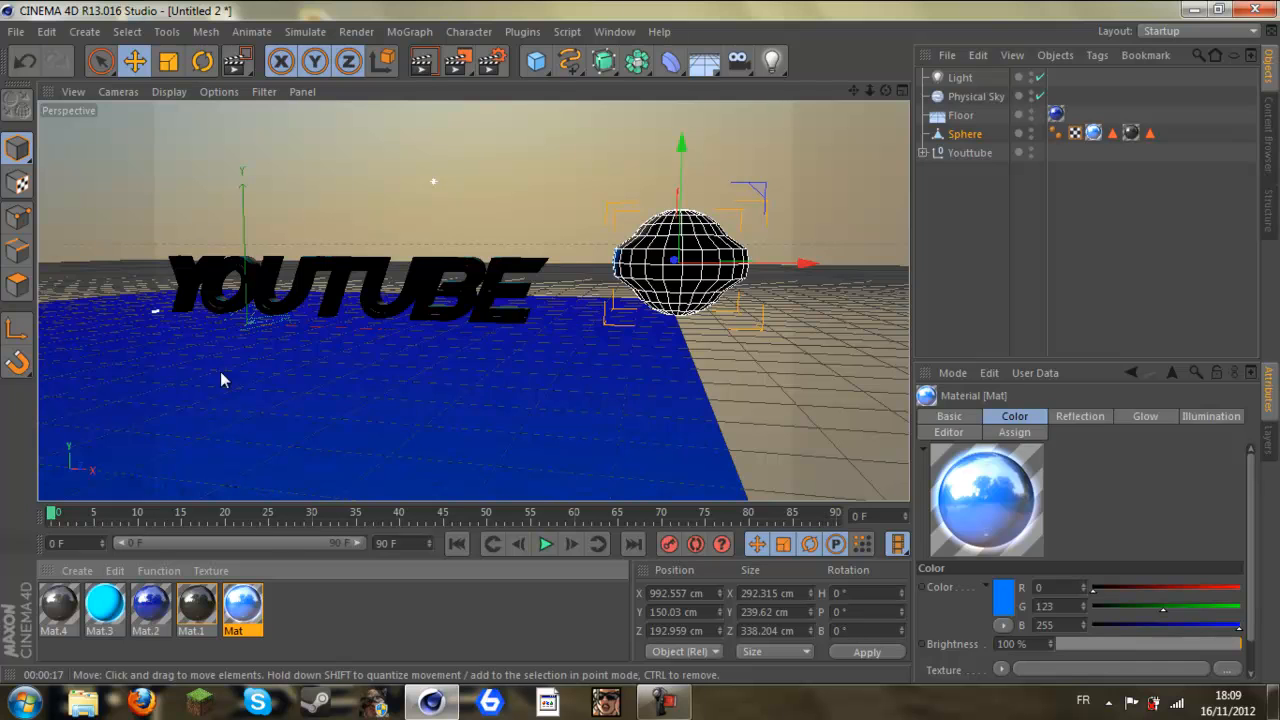
click(104, 606)
click(257, 615)
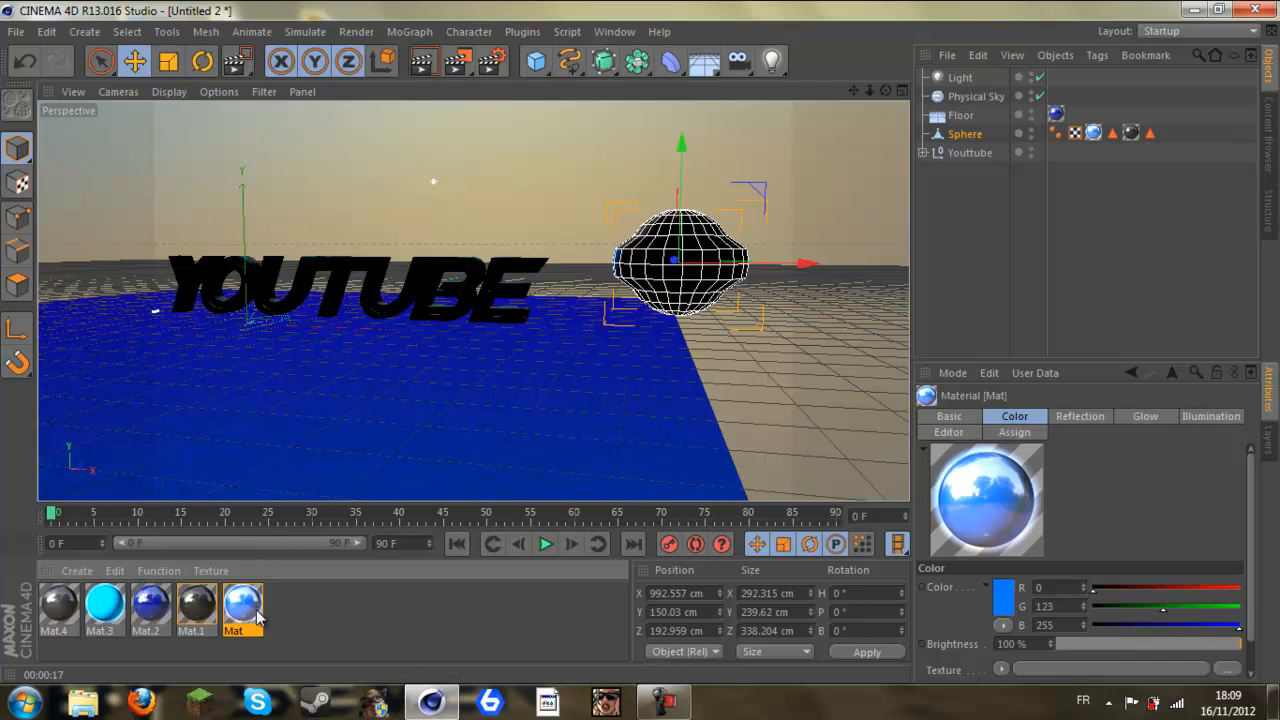
click(1093, 133)
double_click(105, 606)
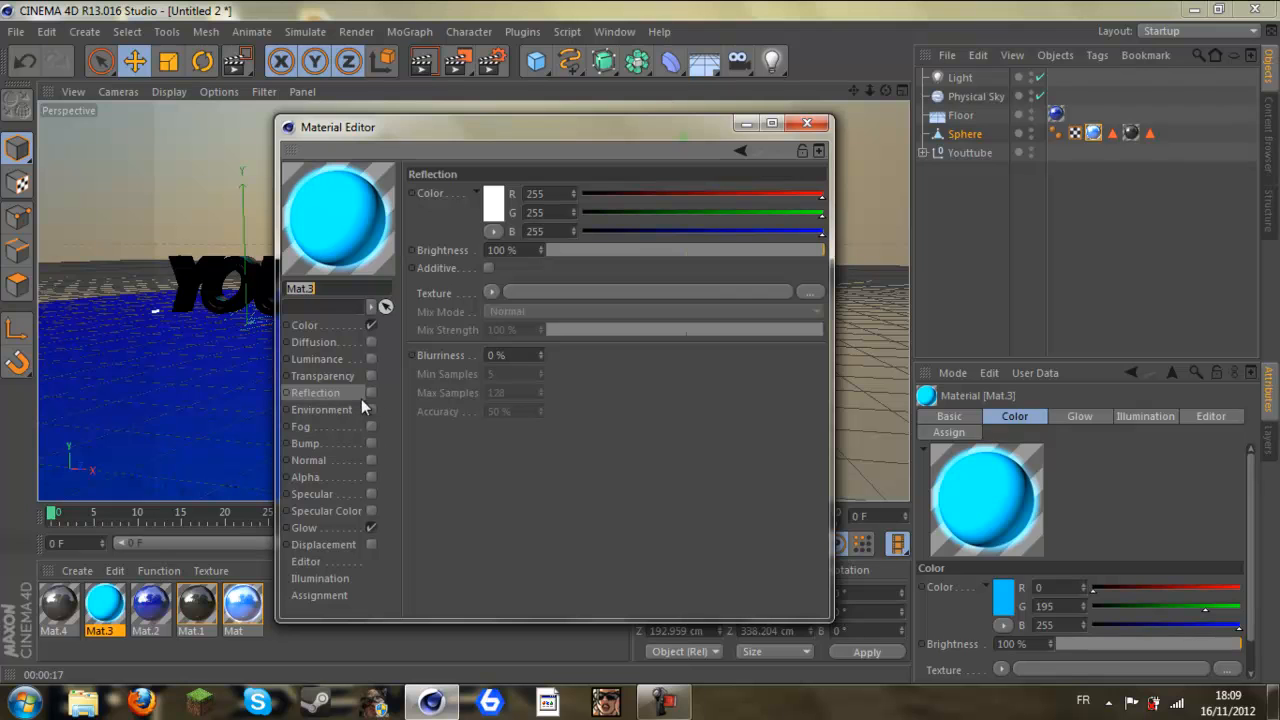
click(372, 392)
click(756, 252)
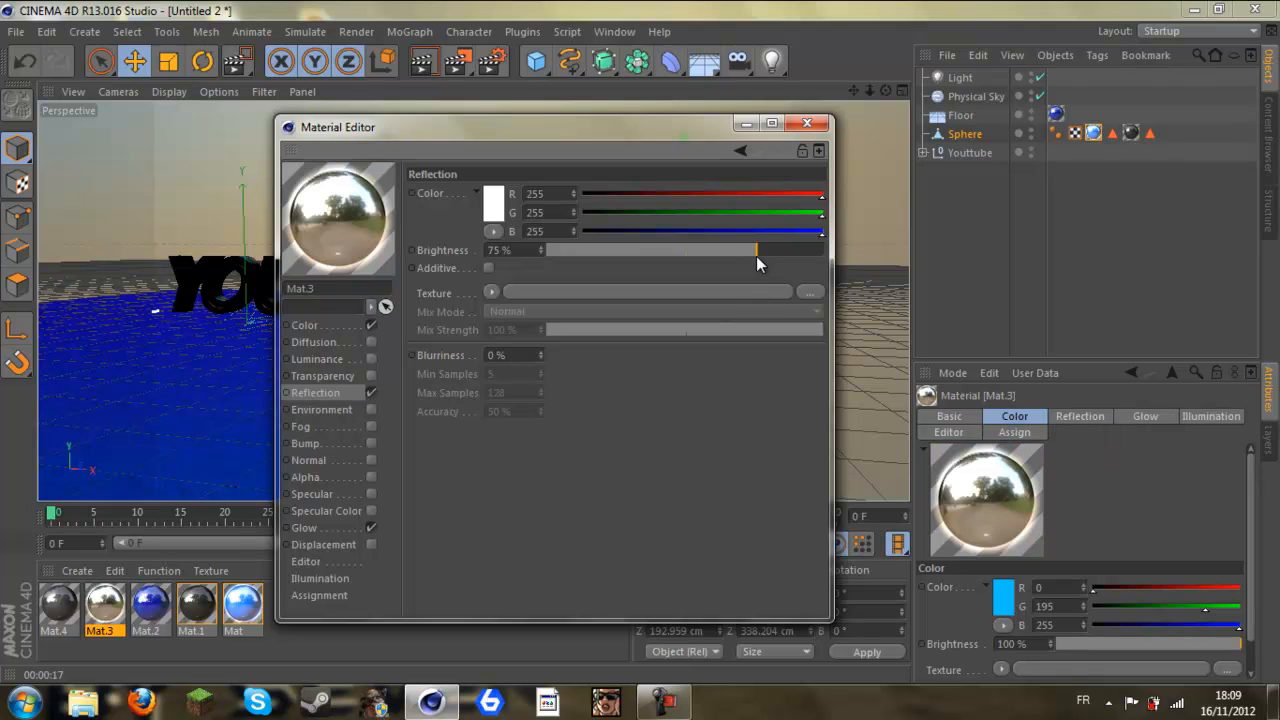
click(337, 530)
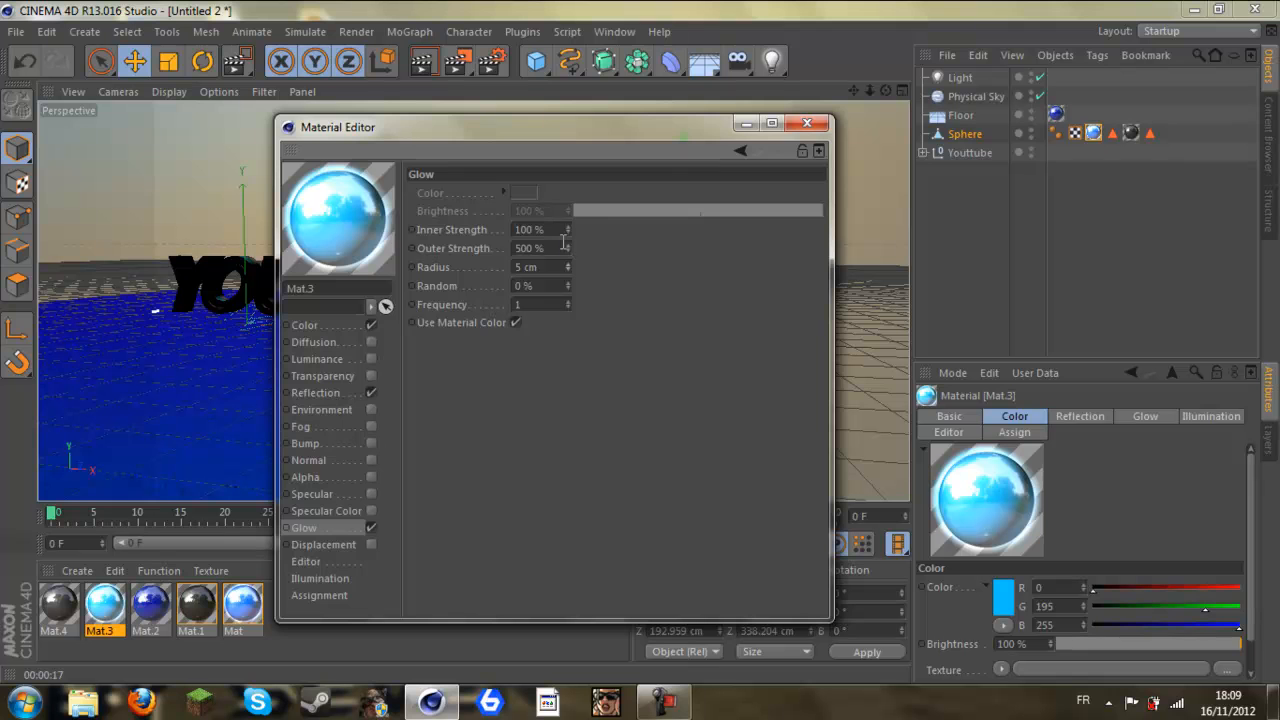
click(806, 124)
Step: Test-render a close-up region of the letter B to check the reflective Mat.3 material
alt+right_drag(325, 171, 516, 330)
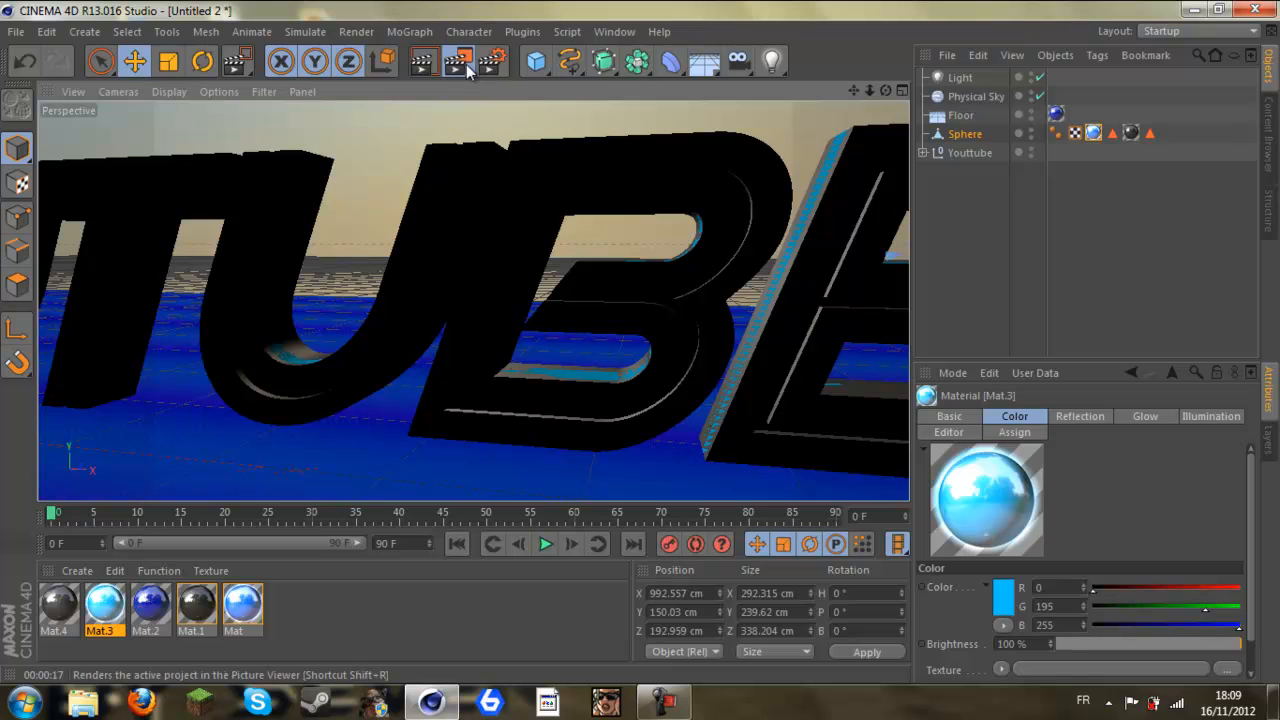
drag(468, 70, 495, 80)
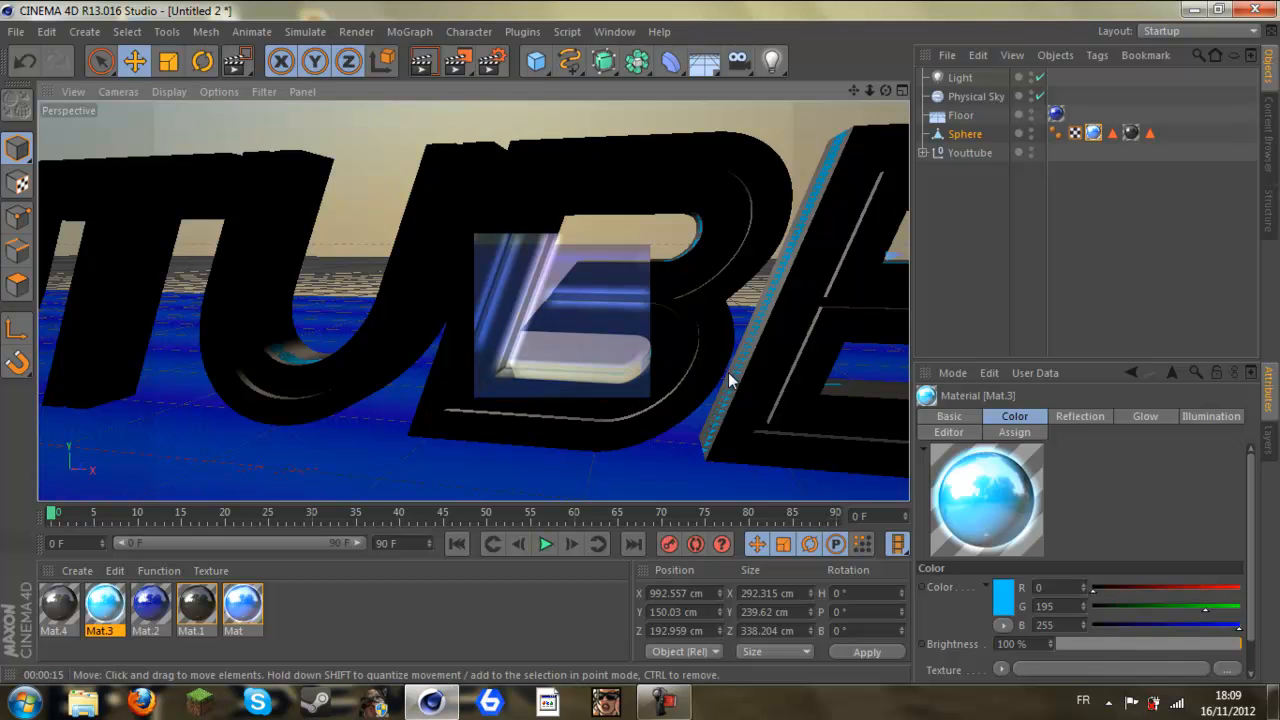
scroll(496, 313, down, 10)
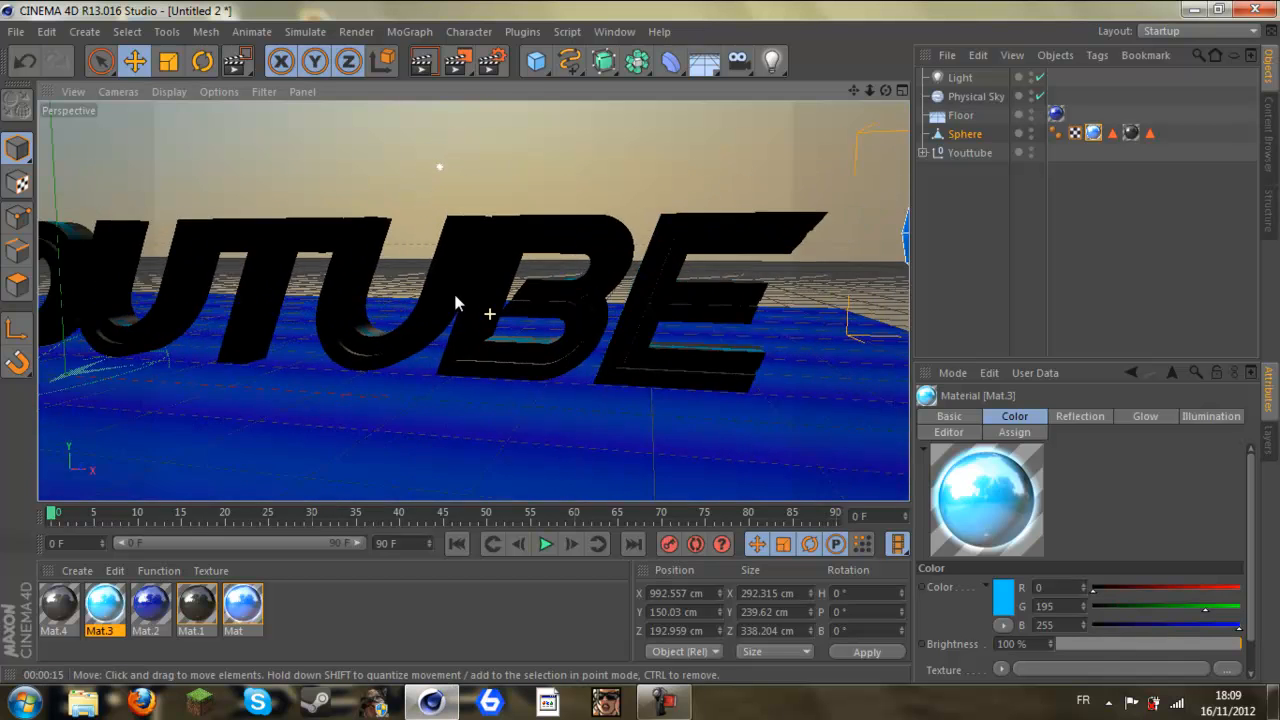
scroll(445, 282, down, 5)
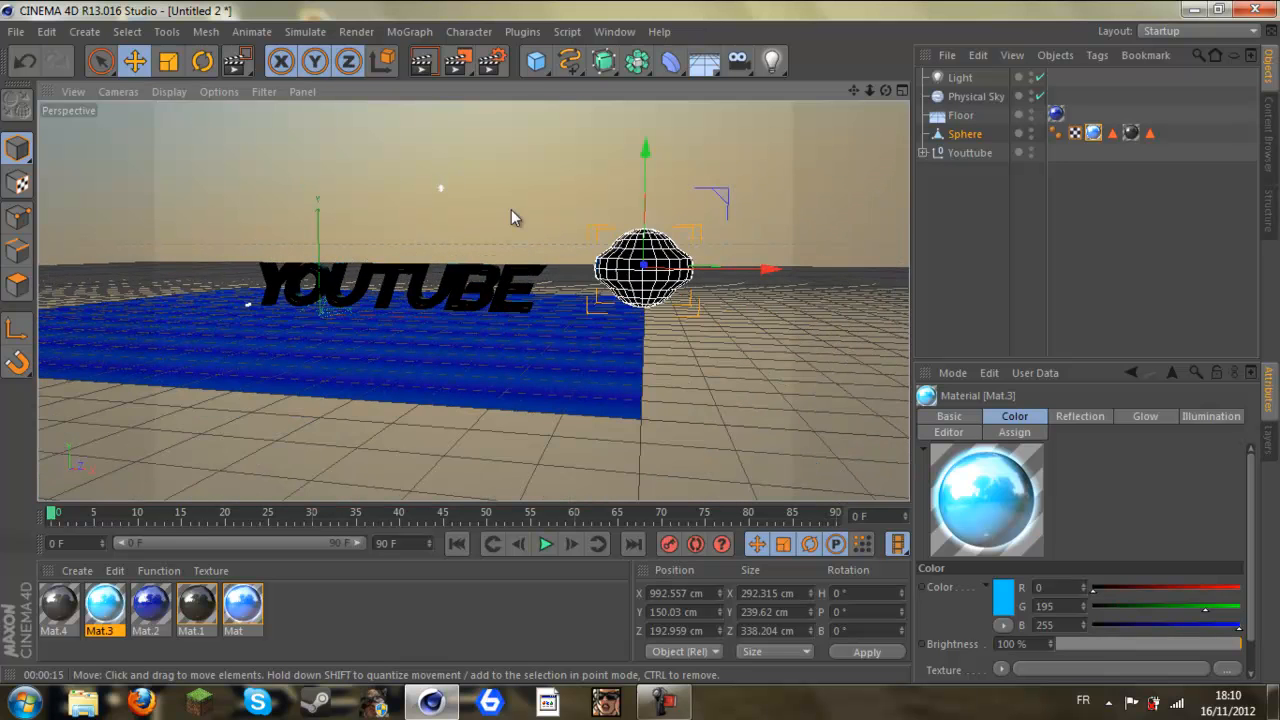
scroll(620, 220, up, 2)
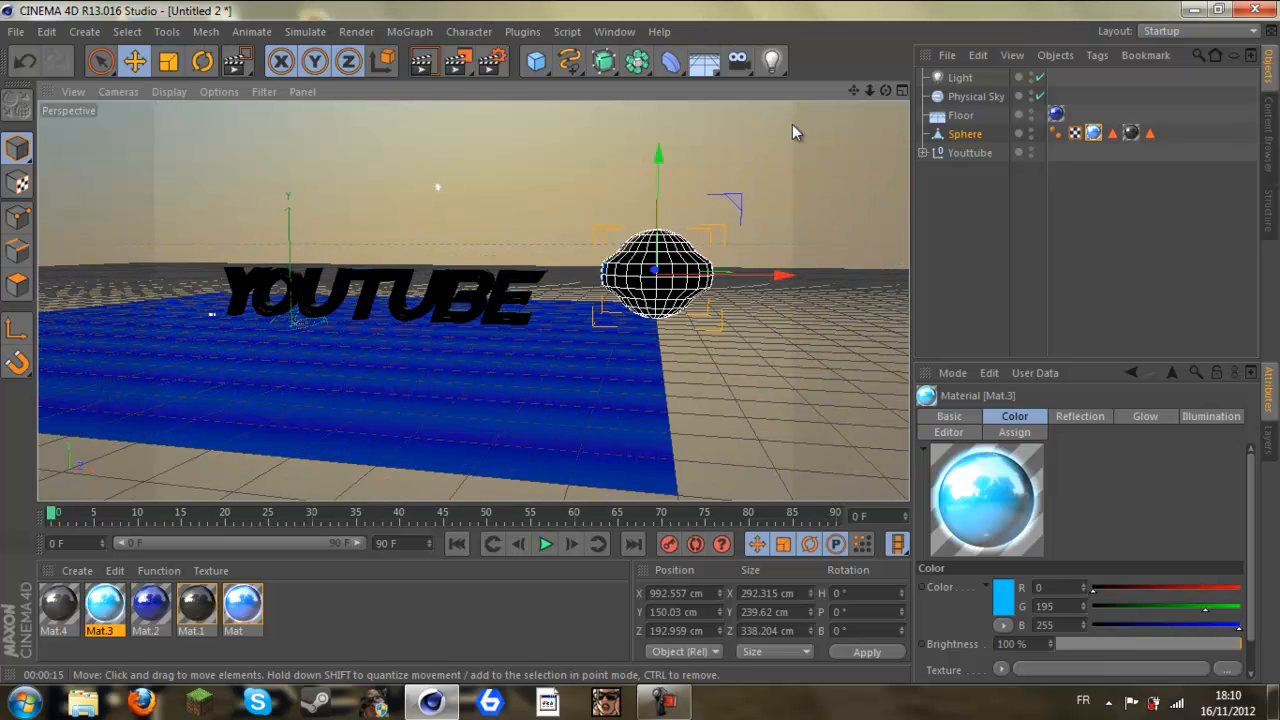
Step: Move the light a short distance in the negative X direction above the YOUTUBE text
drag(873, 86, 640, 342)
click(952, 184)
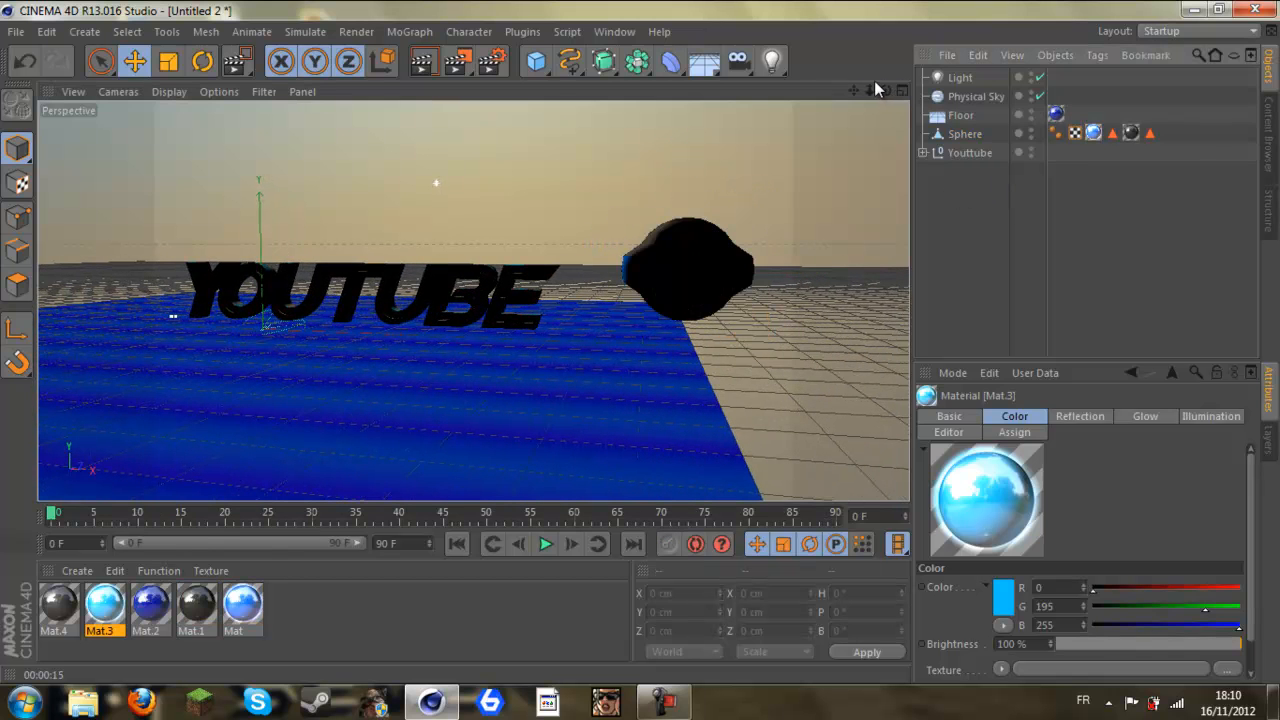
drag(641, 342, 640, 342)
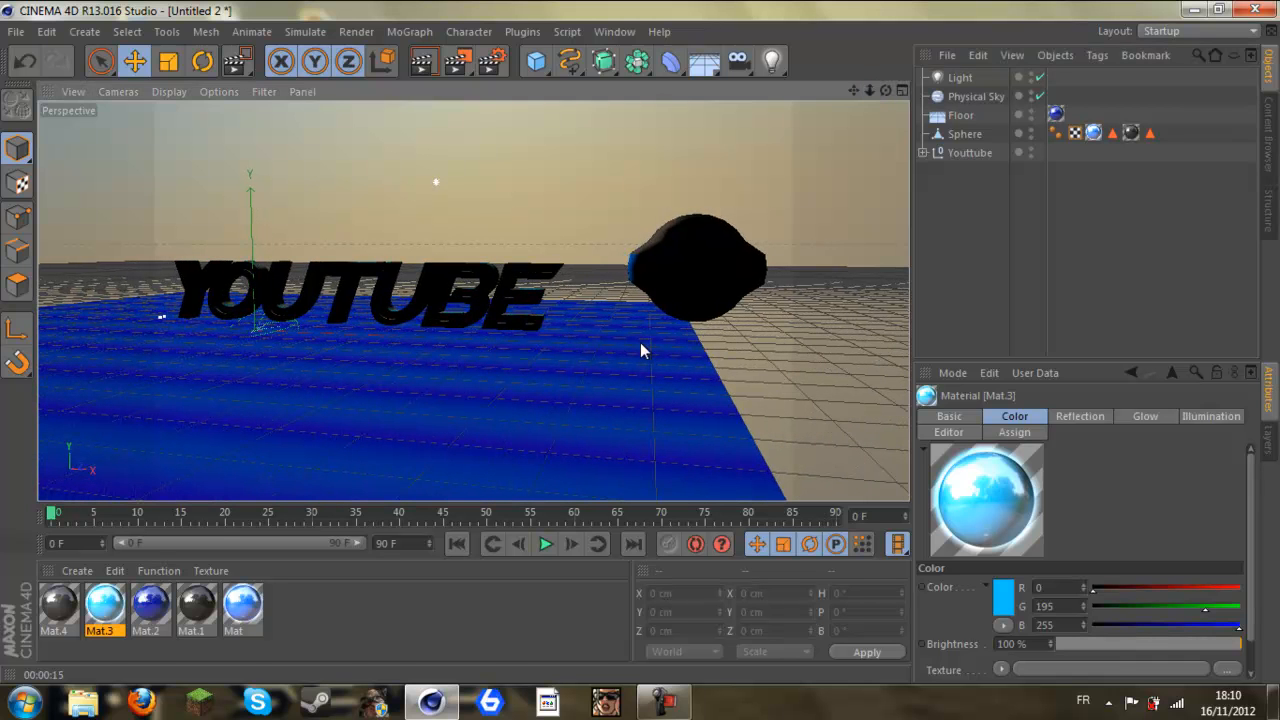
drag(435, 182, 433, 136)
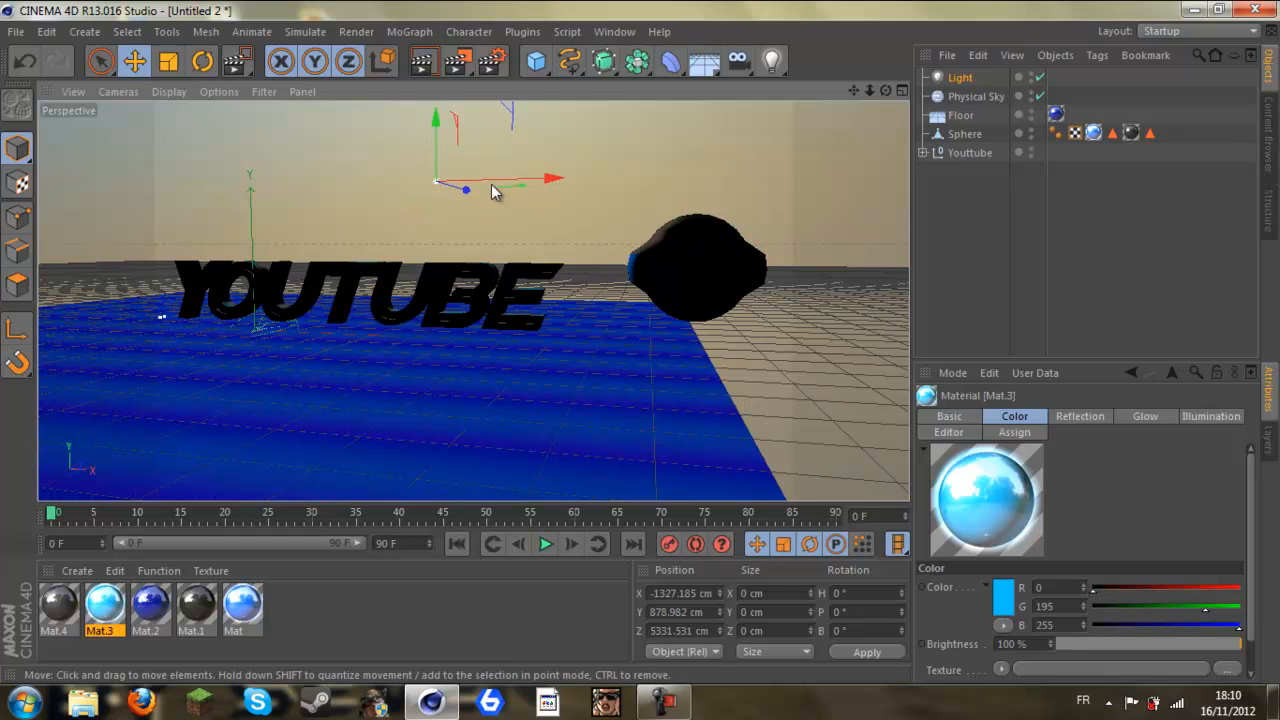
drag(491, 188, 456, 185)
click(592, 233)
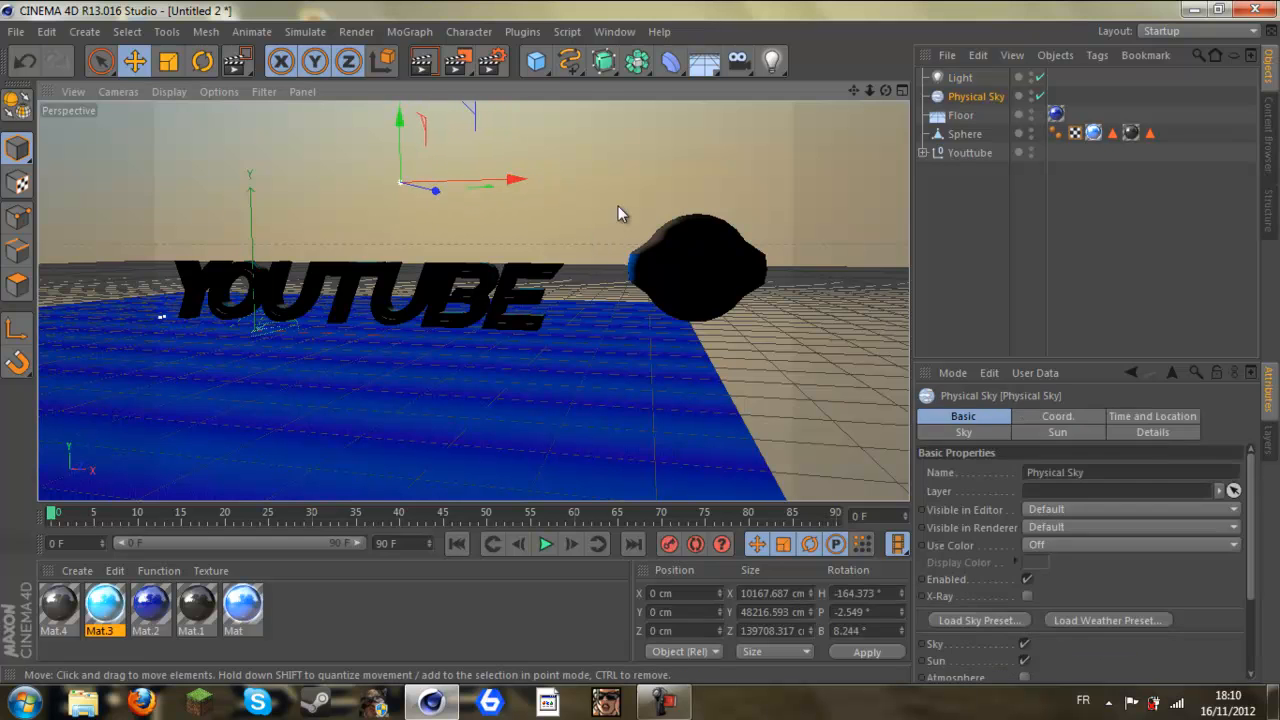
Step: Render the full scene to the Picture Viewer from a slightly higher viewing angle and inspect the finished text up close
drag(885, 92, 640, 345)
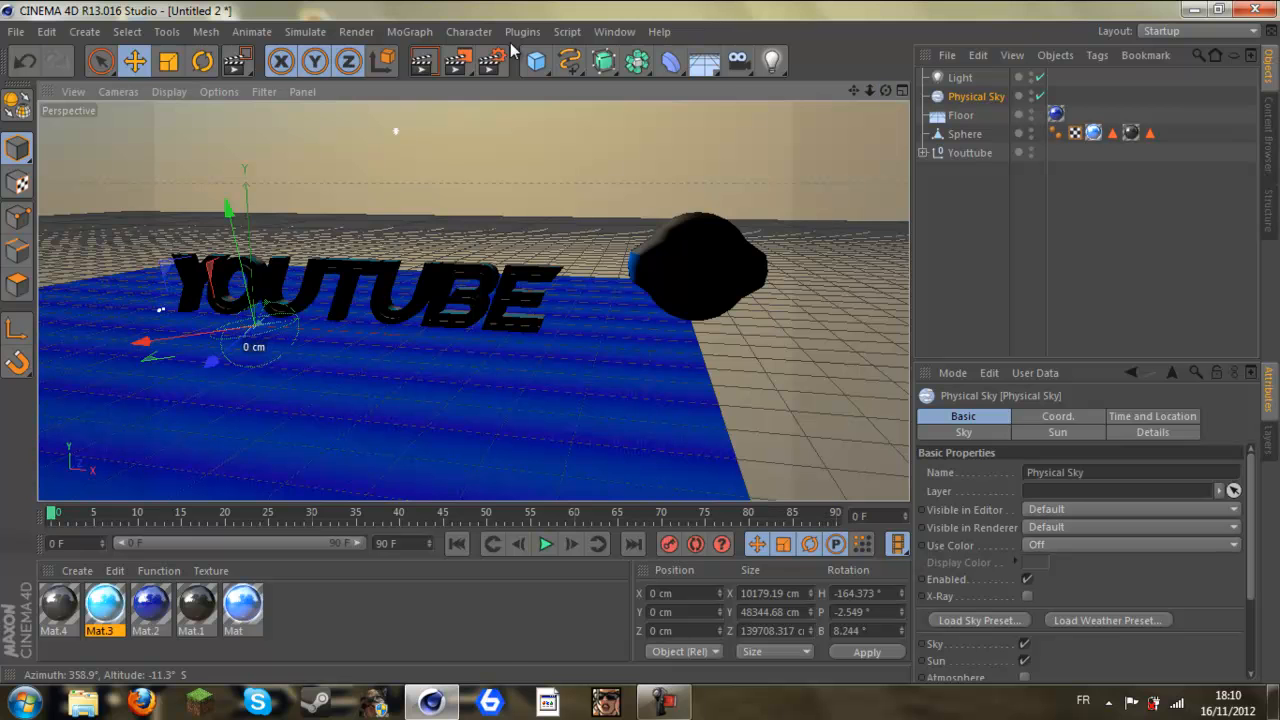
click(459, 63)
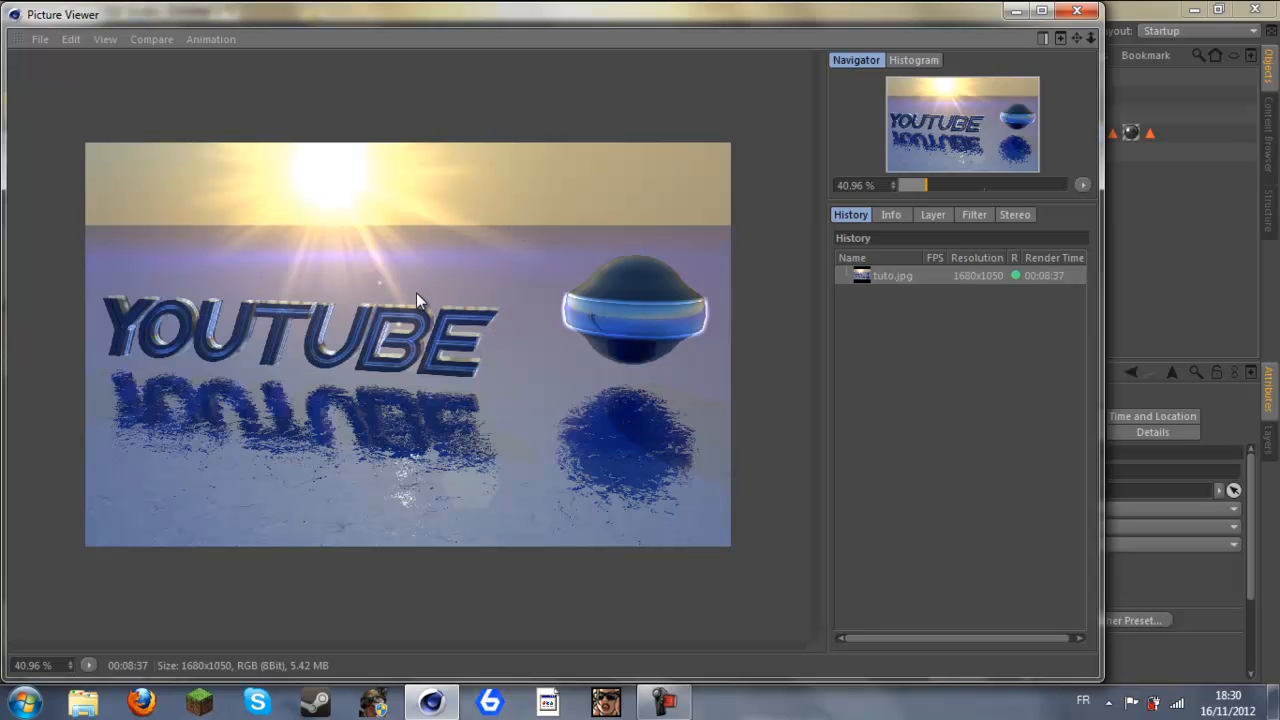
scroll(417, 292, up, 2)
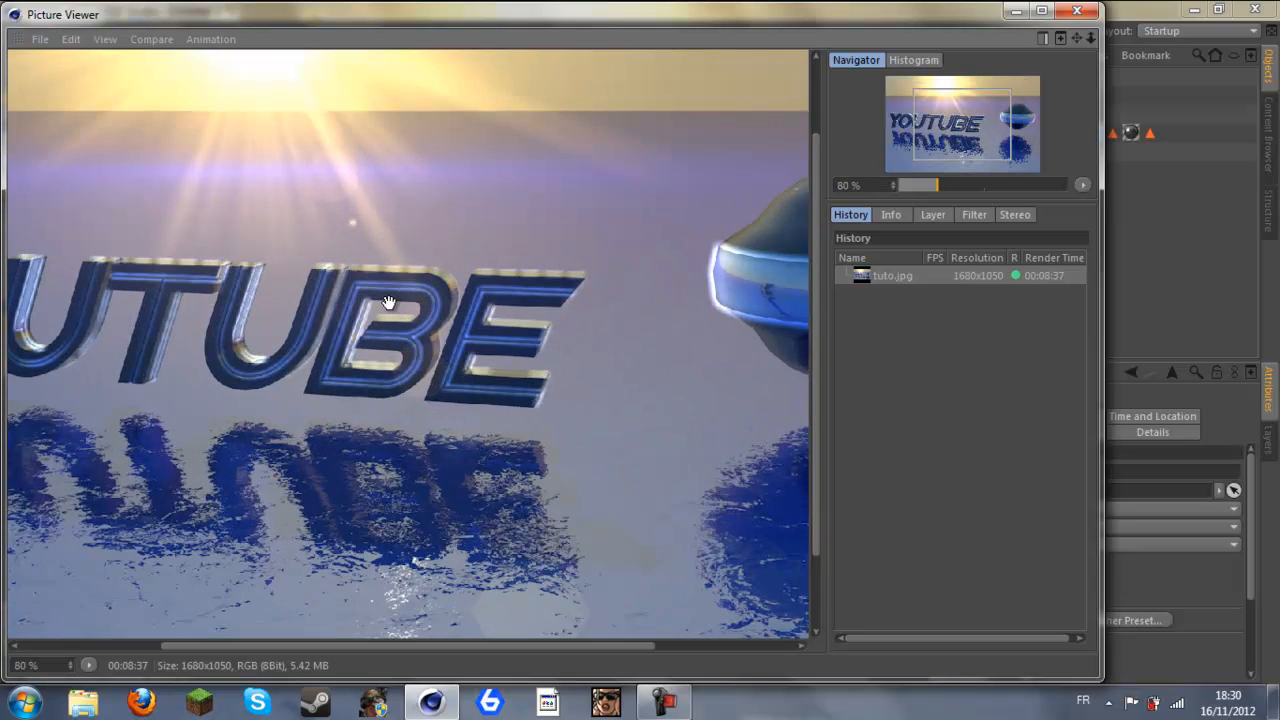
scroll(388, 302, up, 3)
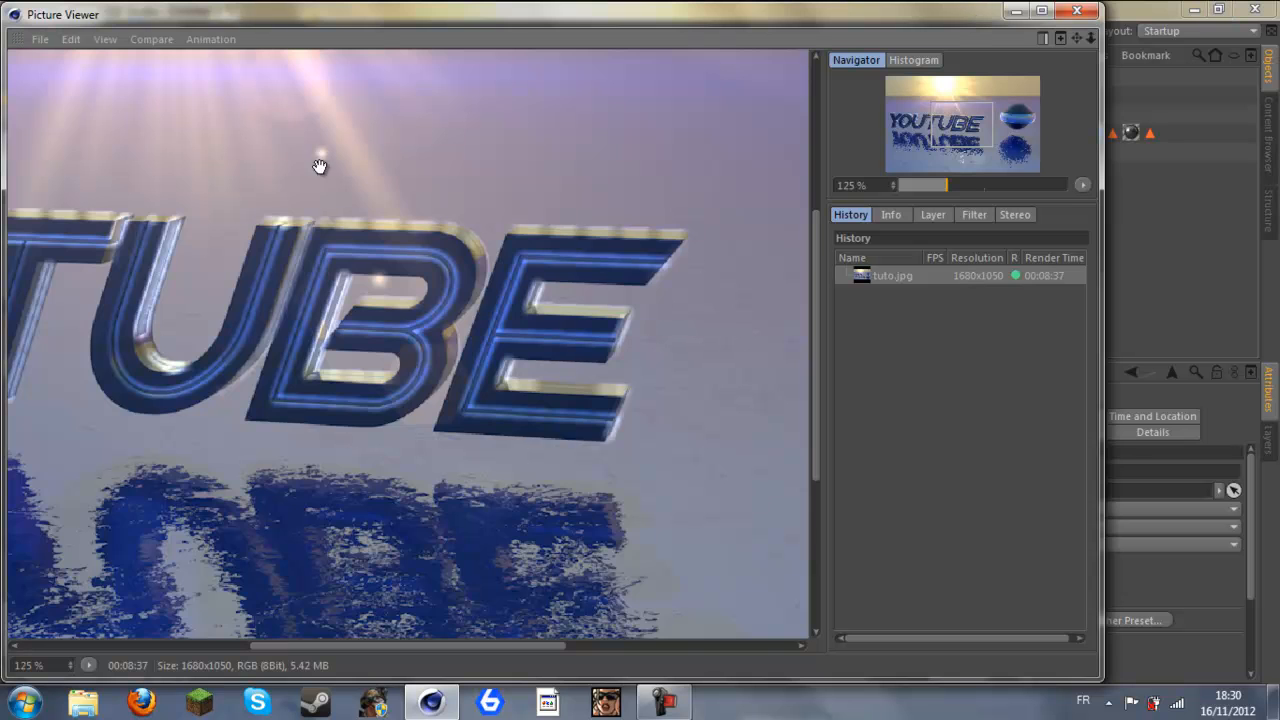
scroll(284, 170, down, 1)
scroll(570, 224, down, 1)
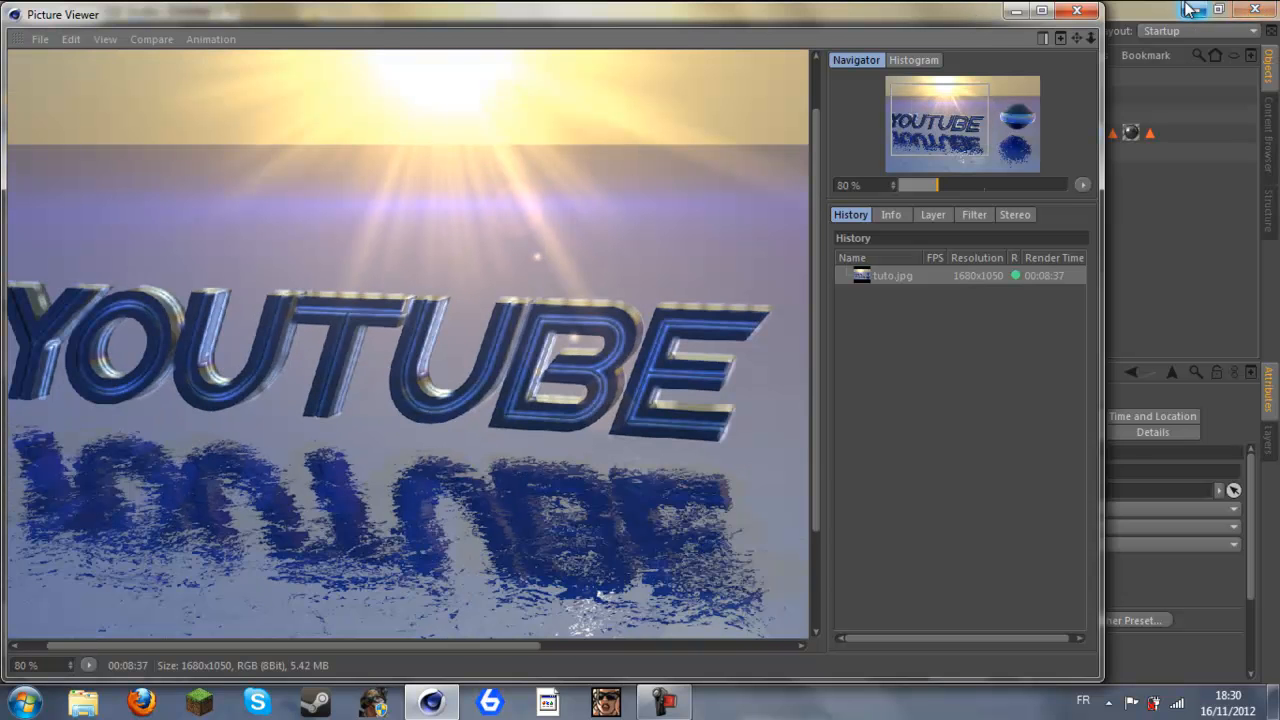
click(1075, 11)
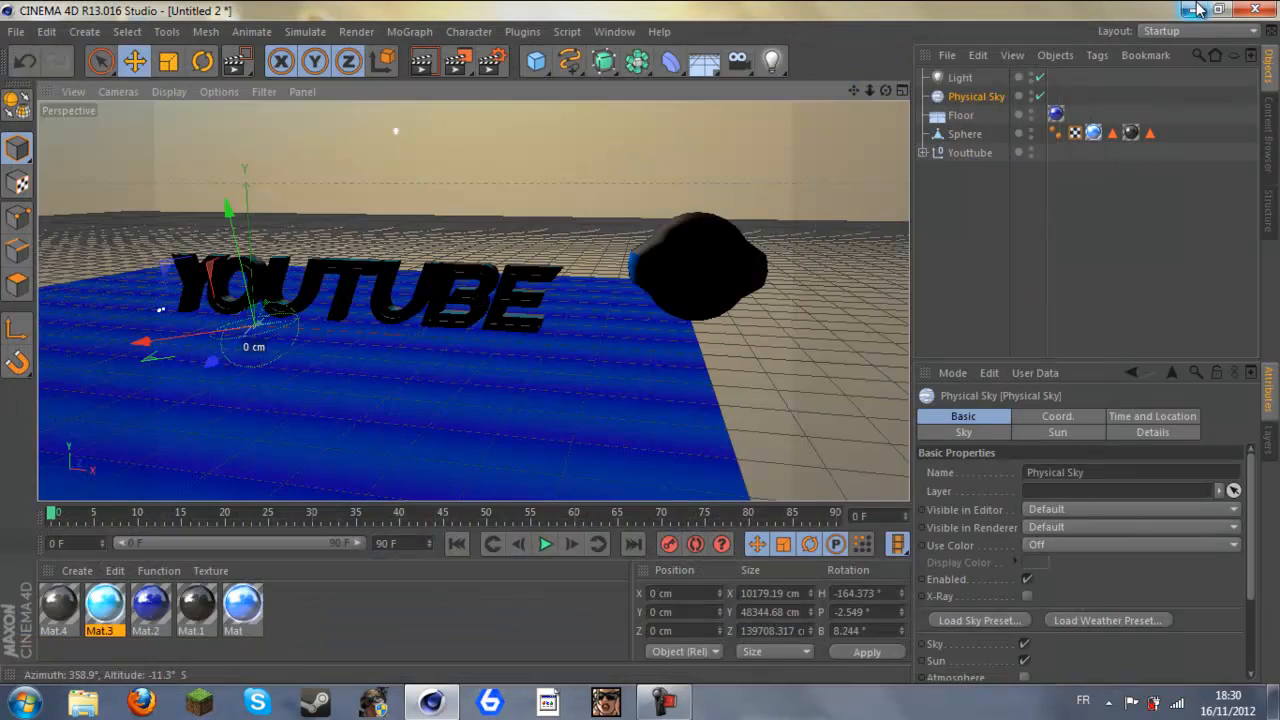
Step: Save the project in the cinema 4d folder under the name youtube tuto
click(1195, 6)
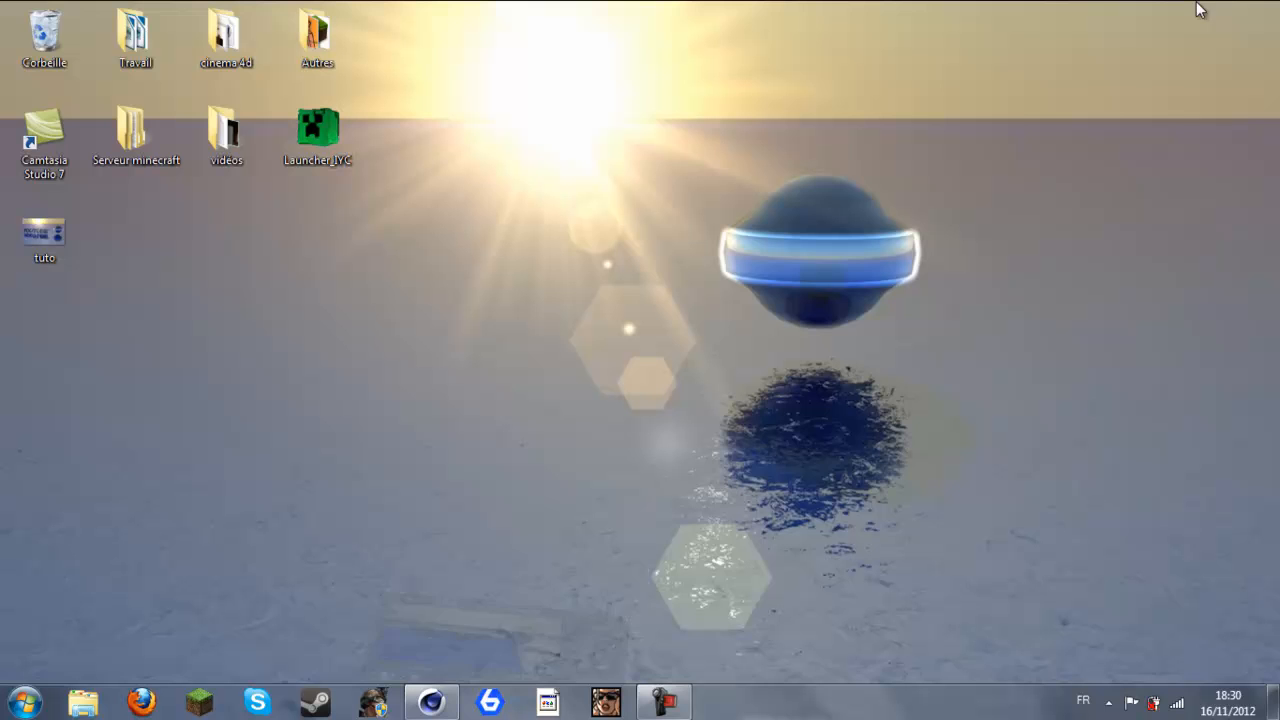
click(431, 702)
click(24, 33)
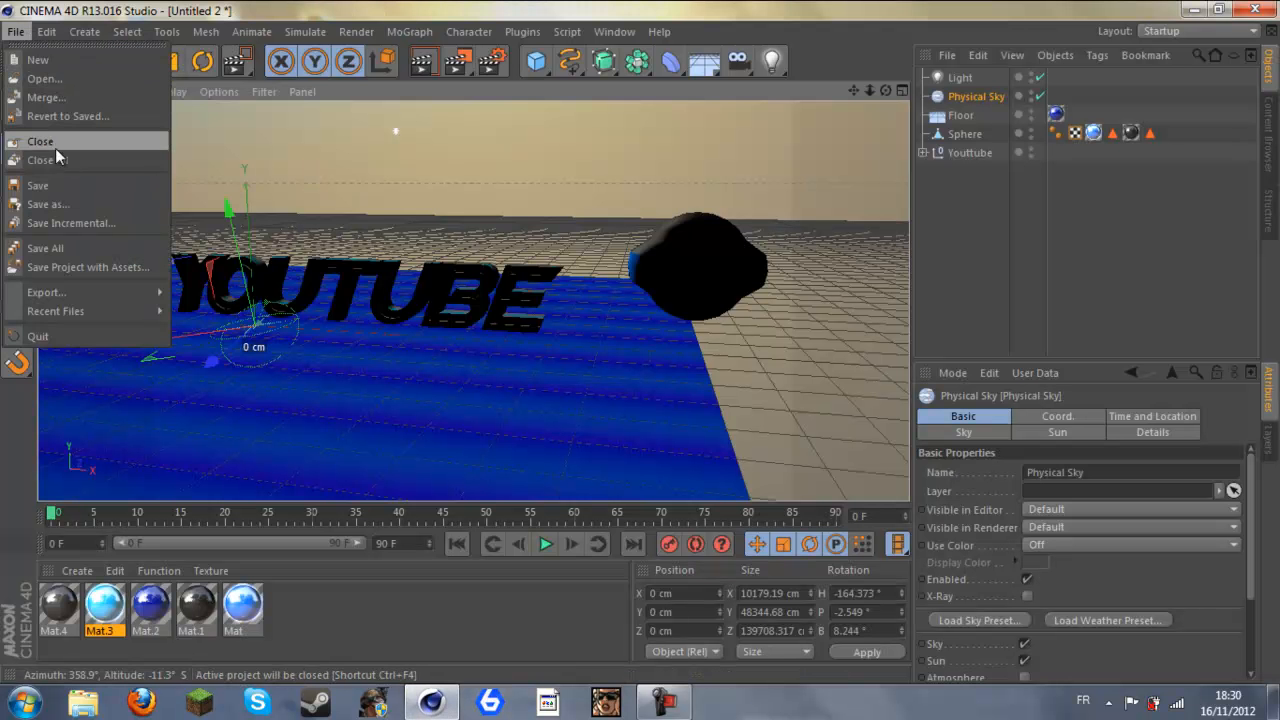
click(48, 186)
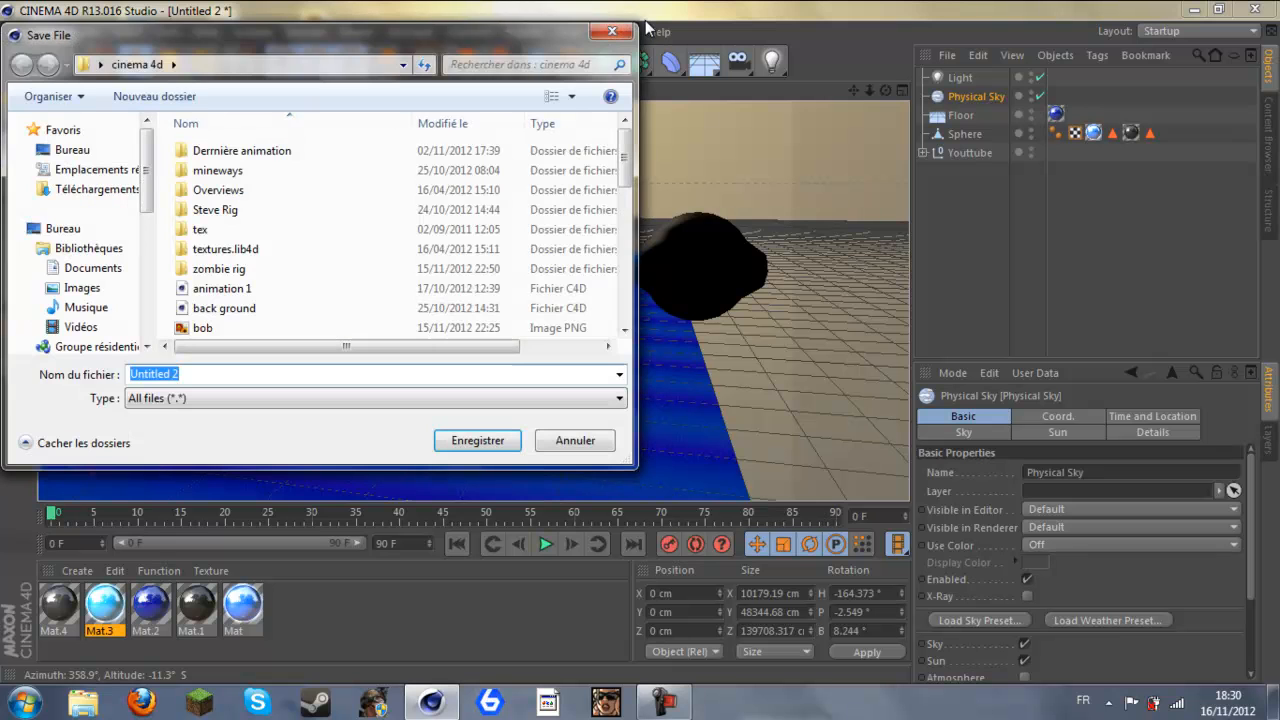
text(youtu)
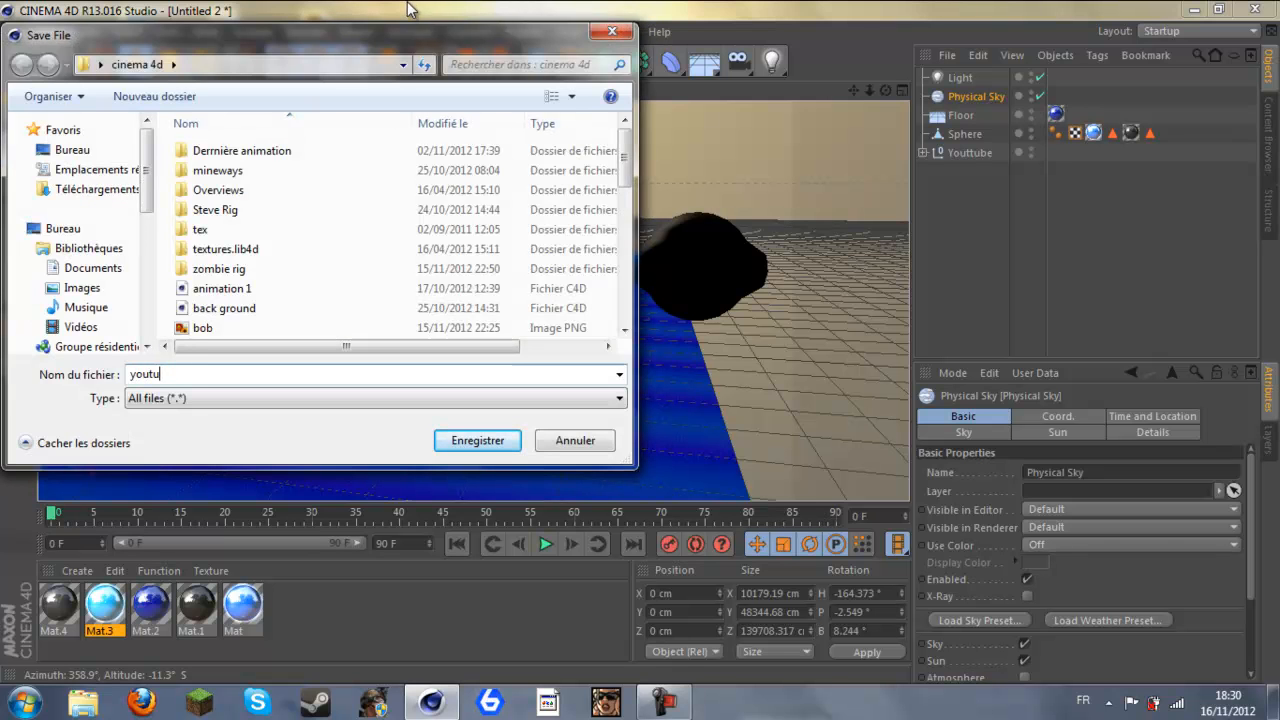
text(be tuto)
key(Return)
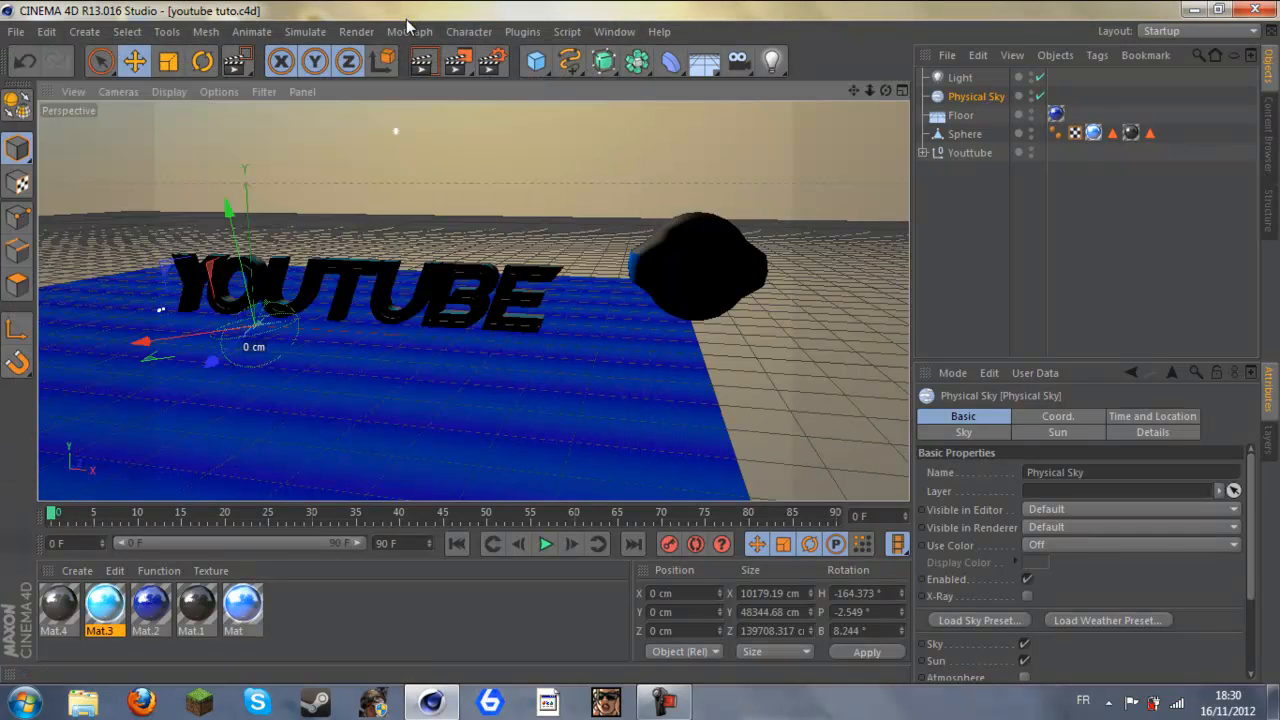
Step: Quit CINEMA 4D without saving the changes to gg.c4d and open the rendered tuto image from the desktop
click(1254, 9)
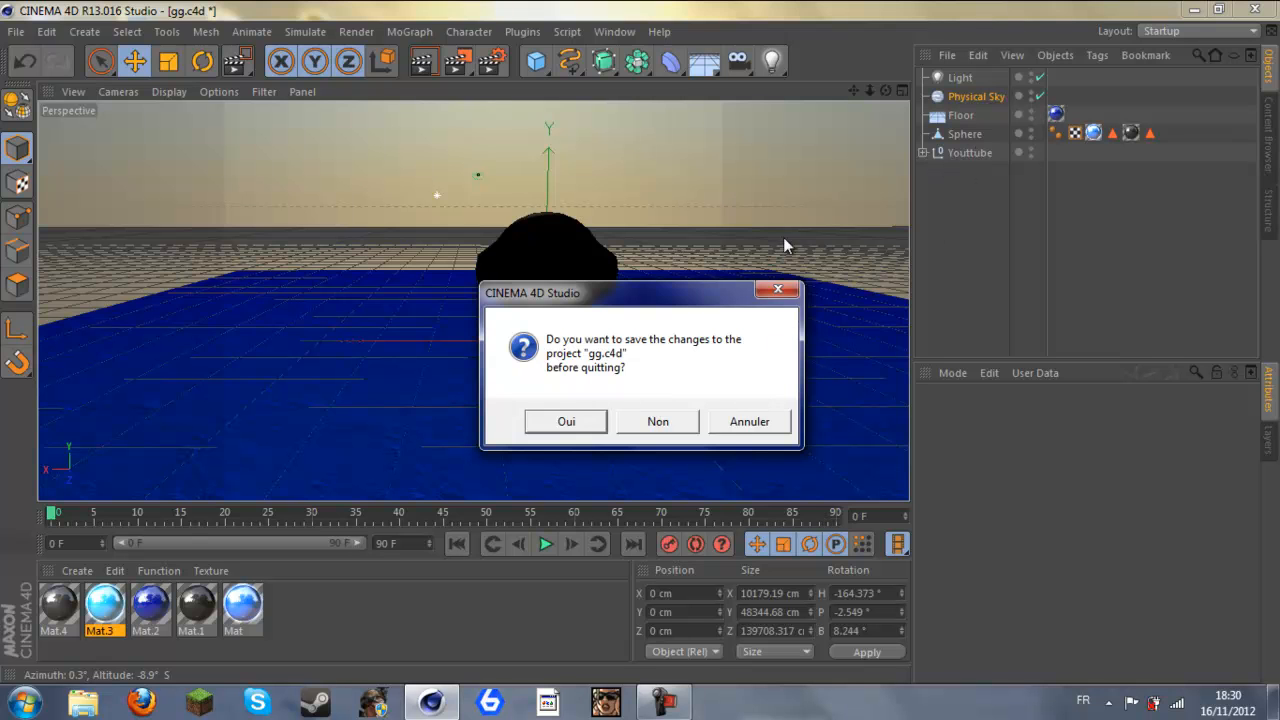
click(672, 430)
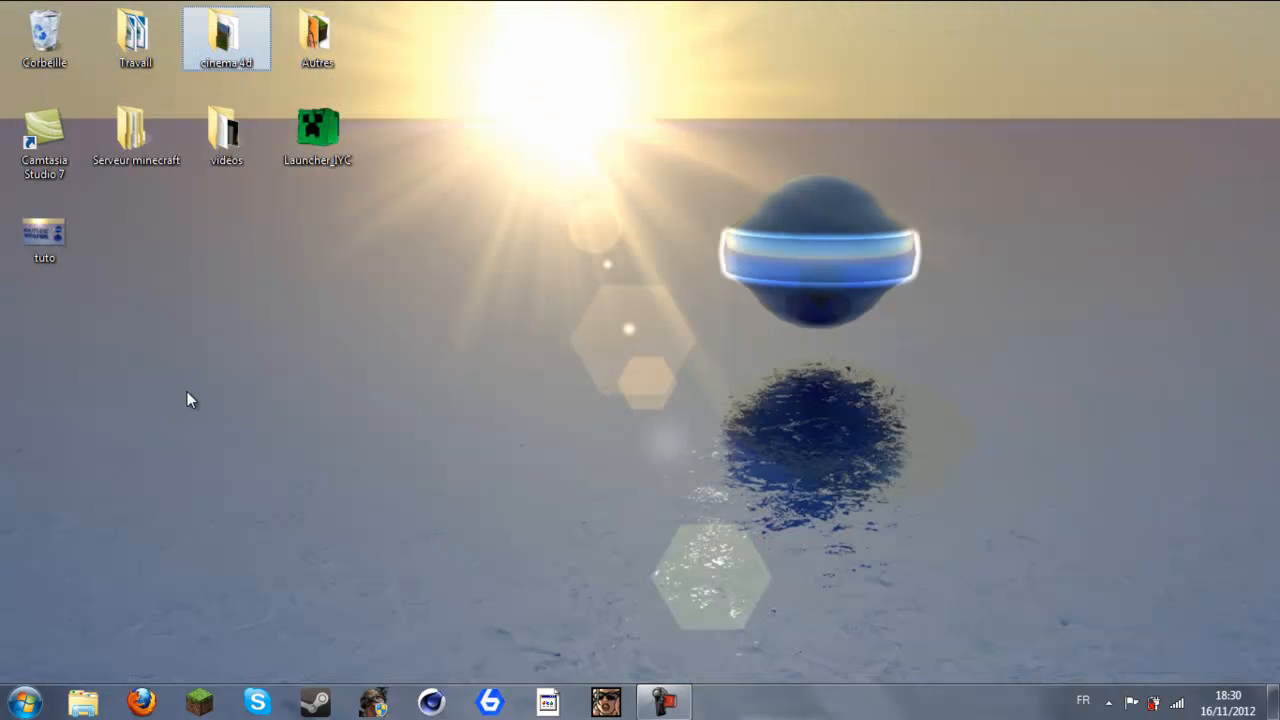
click(21, 240)
double_click(23, 236)
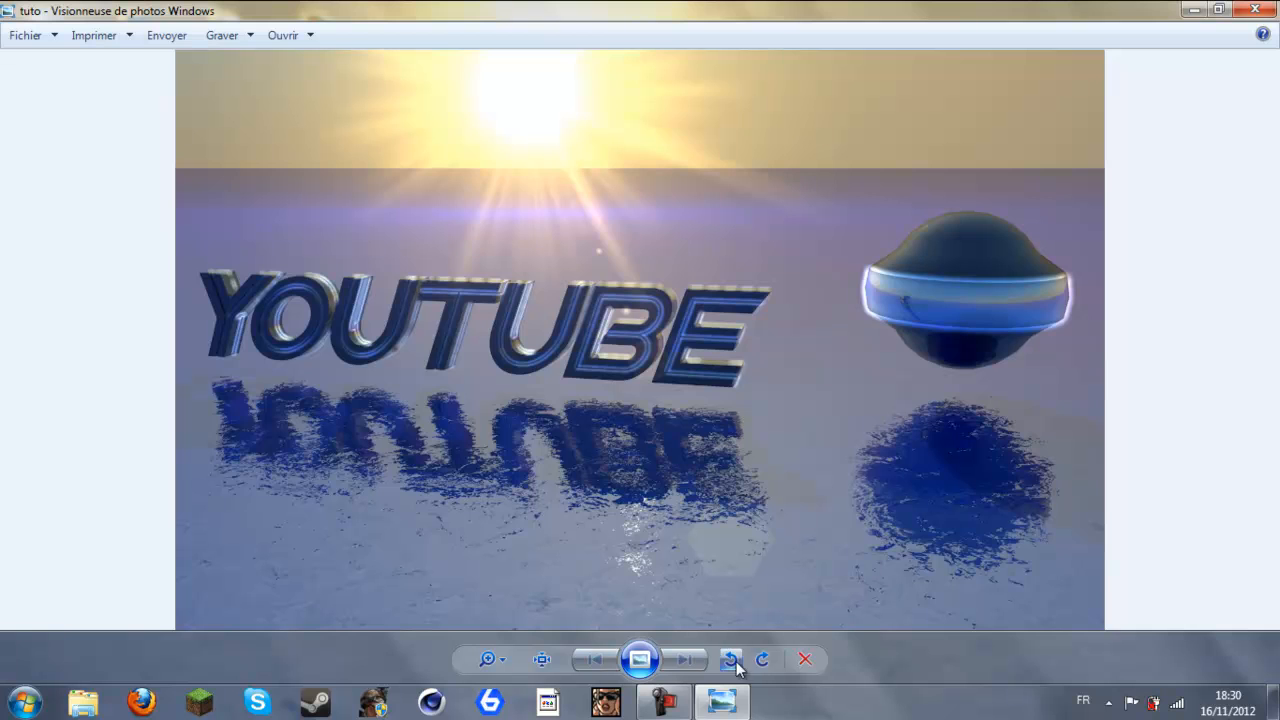
Step: View the rendered tuto image as a full-screen slideshow and close the photo viewer
click(638, 661)
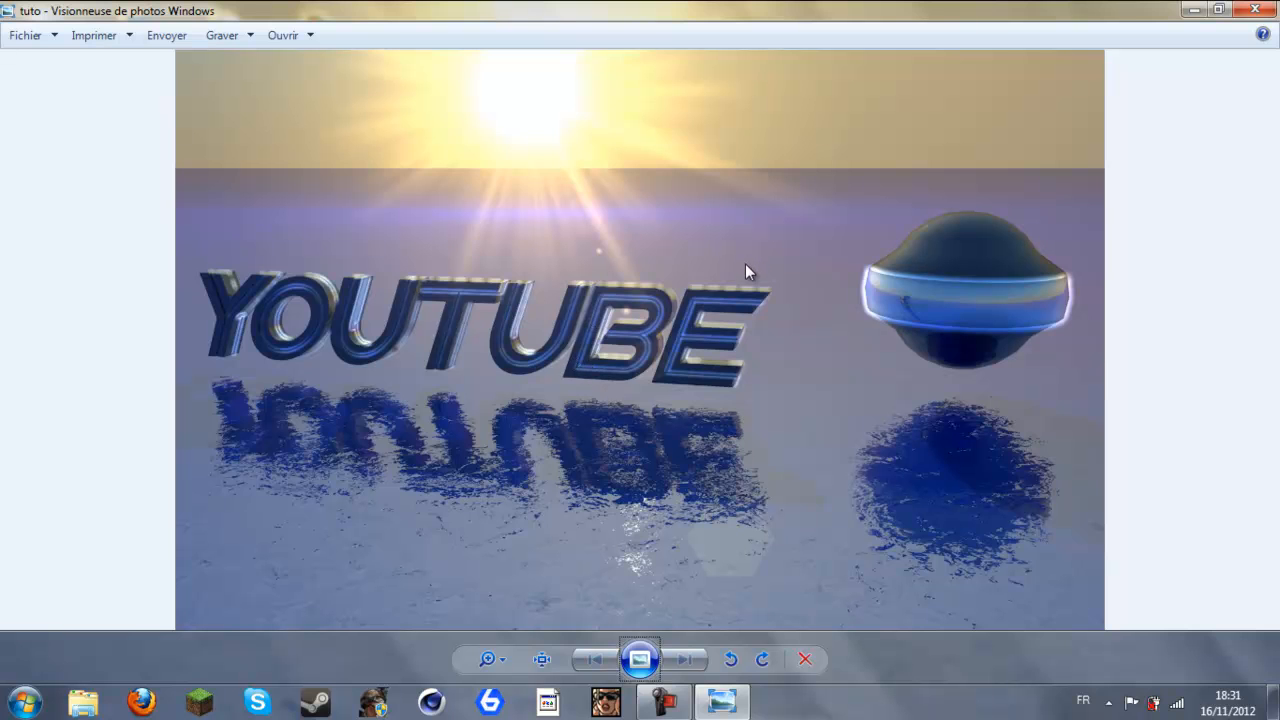
click(1256, 9)
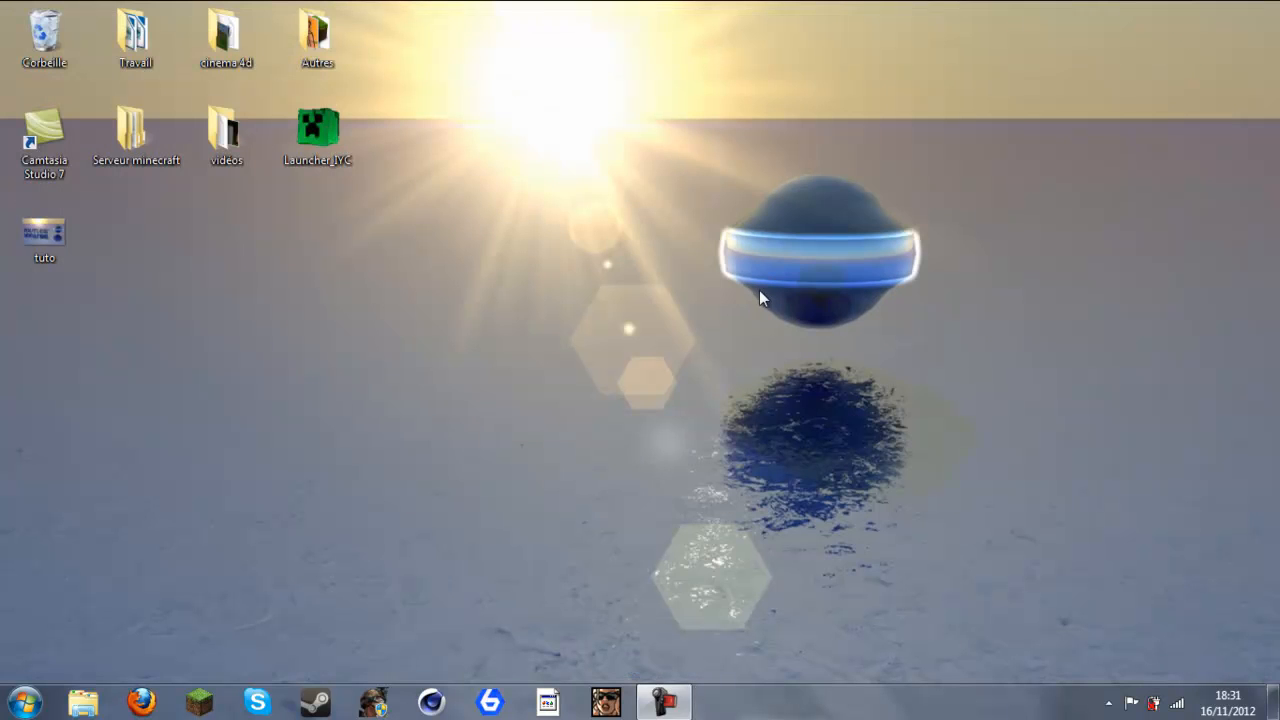
mouse_move(703, 168)
mouse_down()
mouse_move(874, 321)
mouse_move(935, 332)
mouse_move(729, 156)
mouse_move(708, 162)
mouse_move(717, 173)
mouse_up()
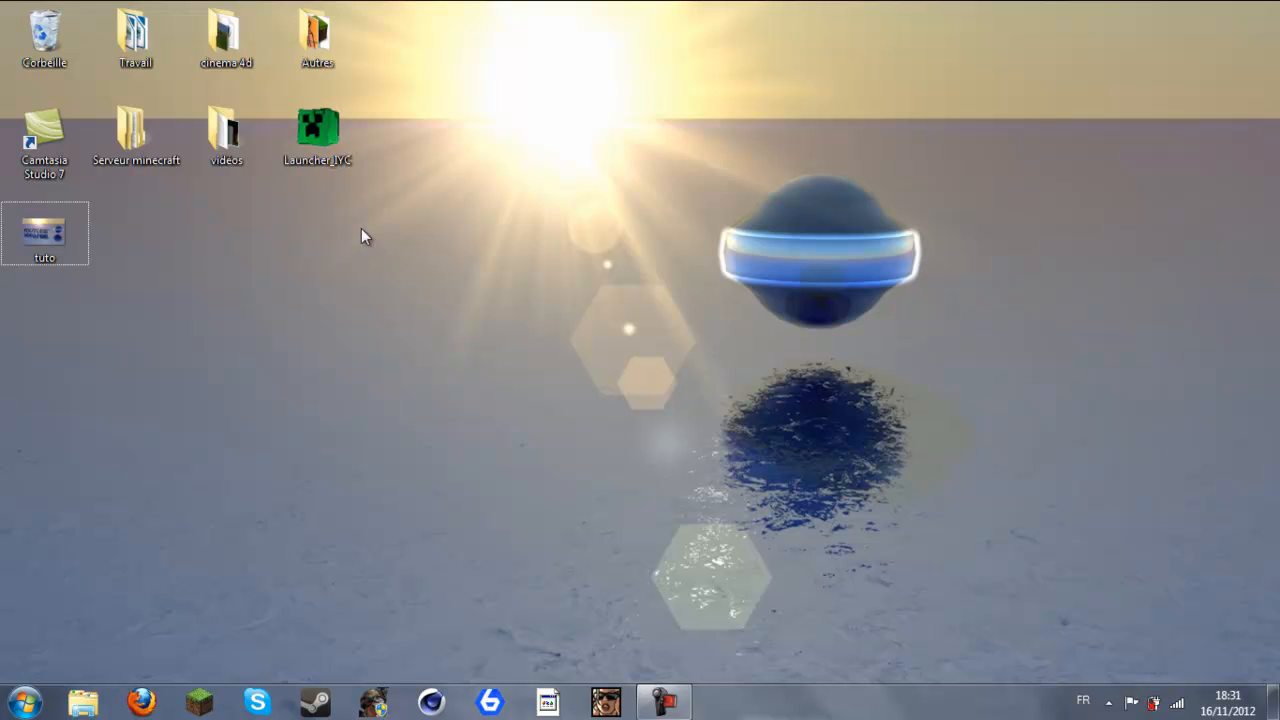
Step: Open the youtube tuto project from the cinema 4d folder in CINEMA 4D and close the folder window
double_click(230, 35)
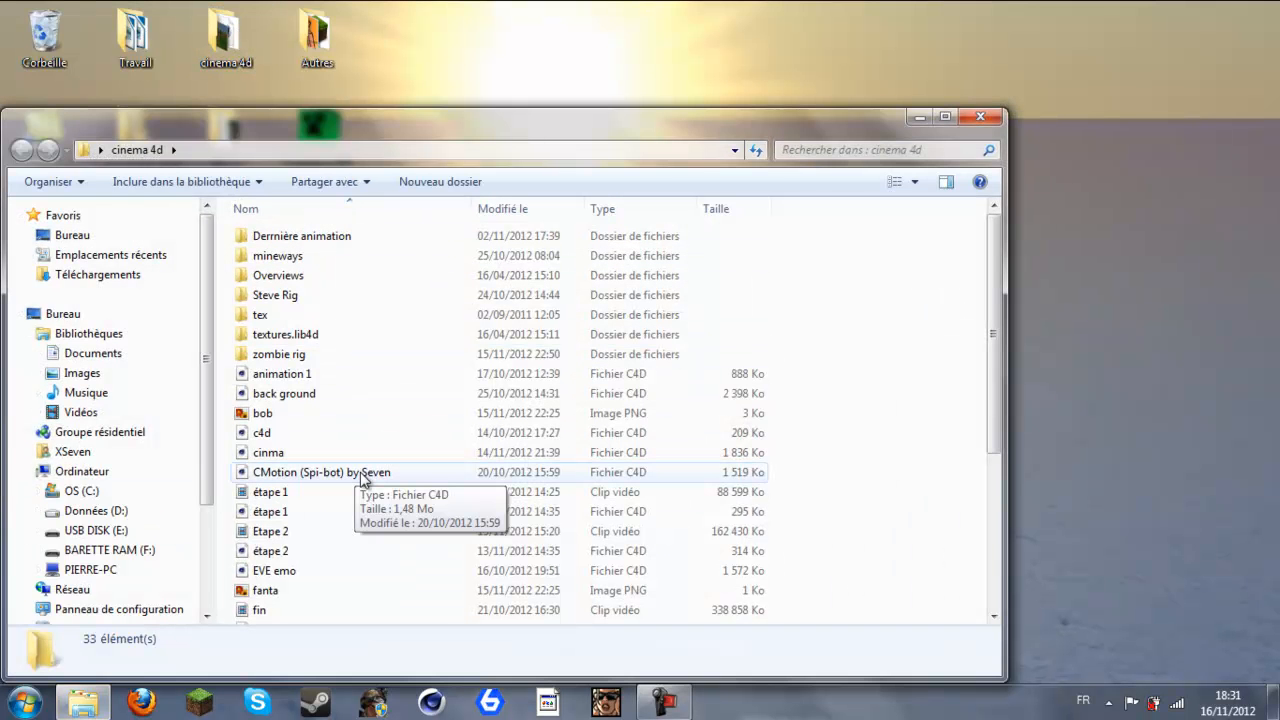
scroll(362, 478, down, 4)
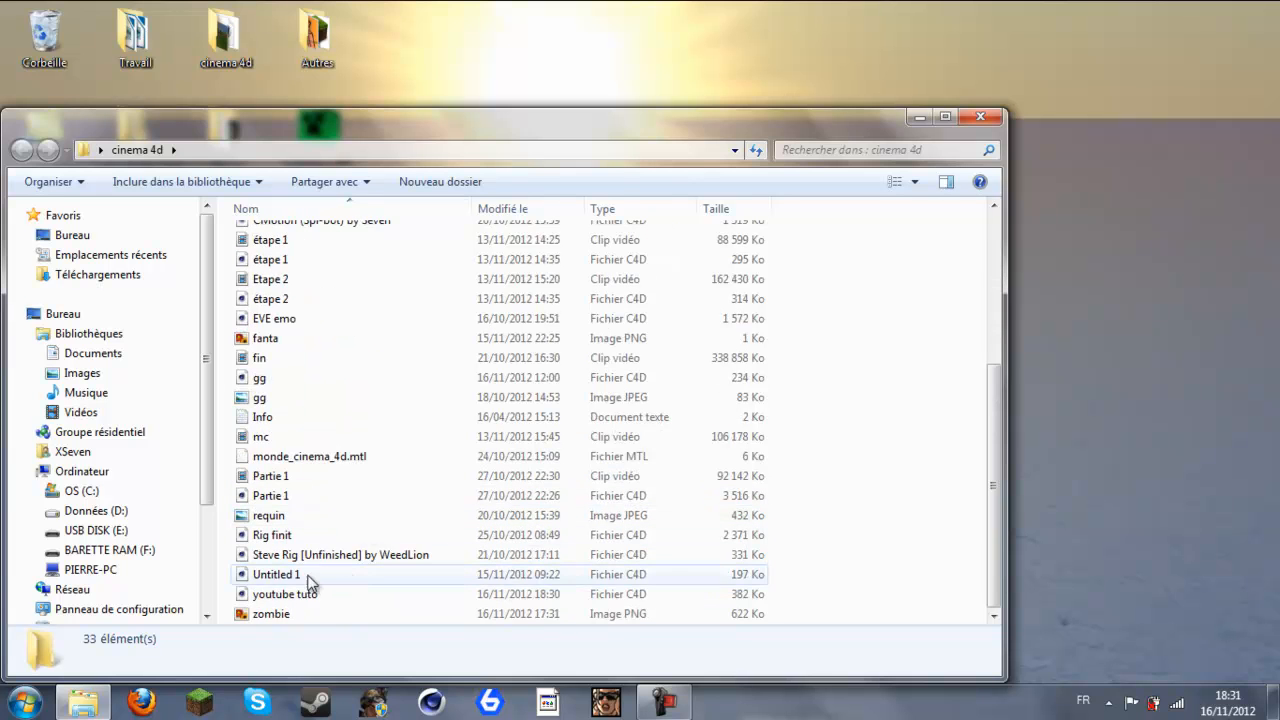
click(288, 594)
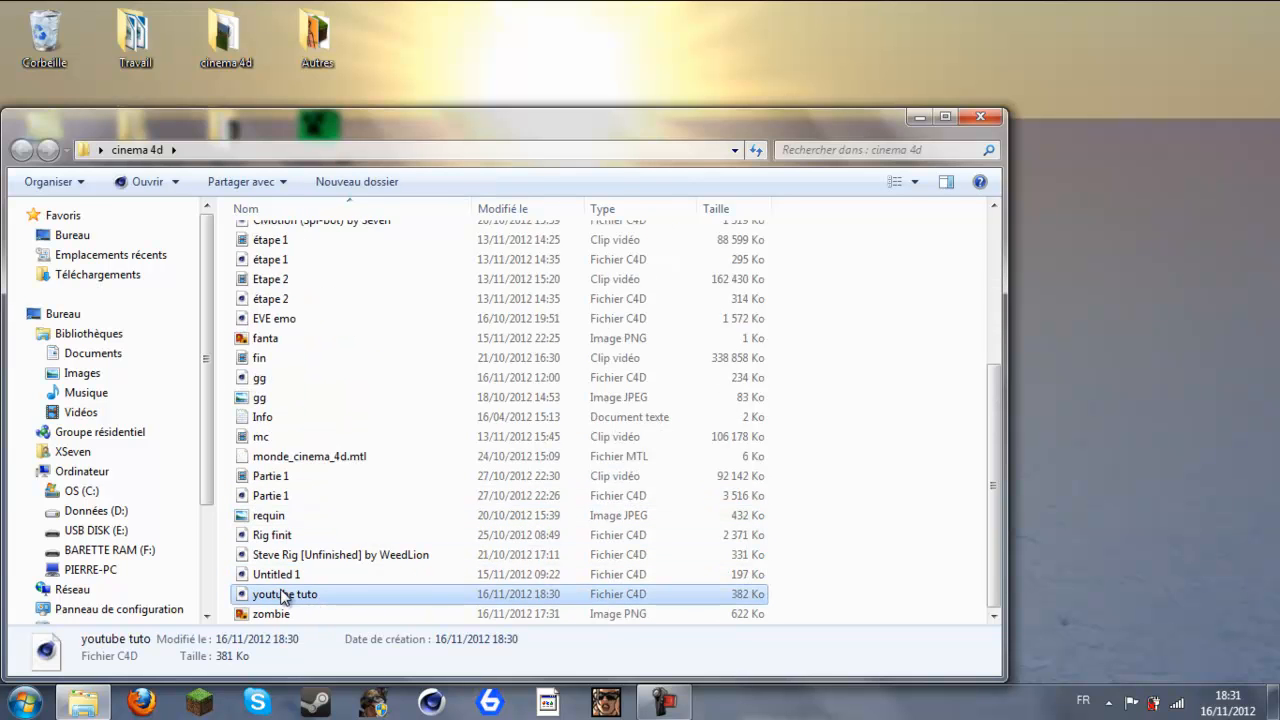
click(933, 293)
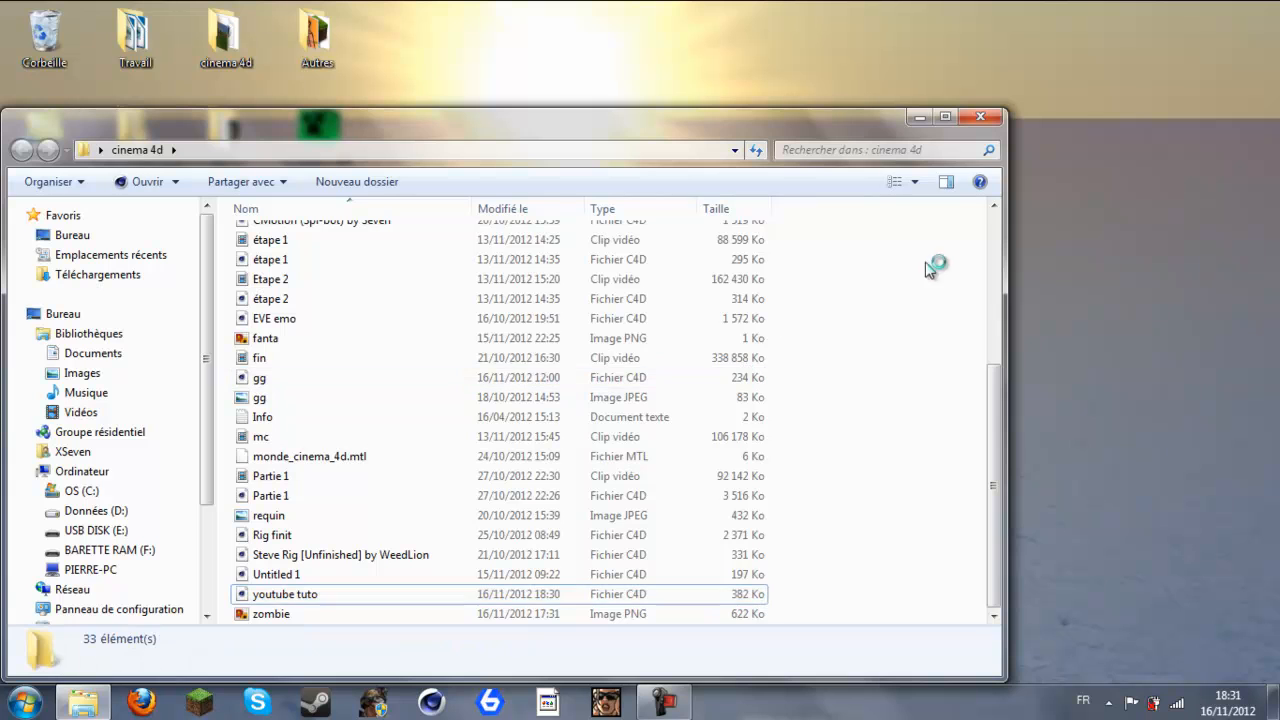
click(990, 117)
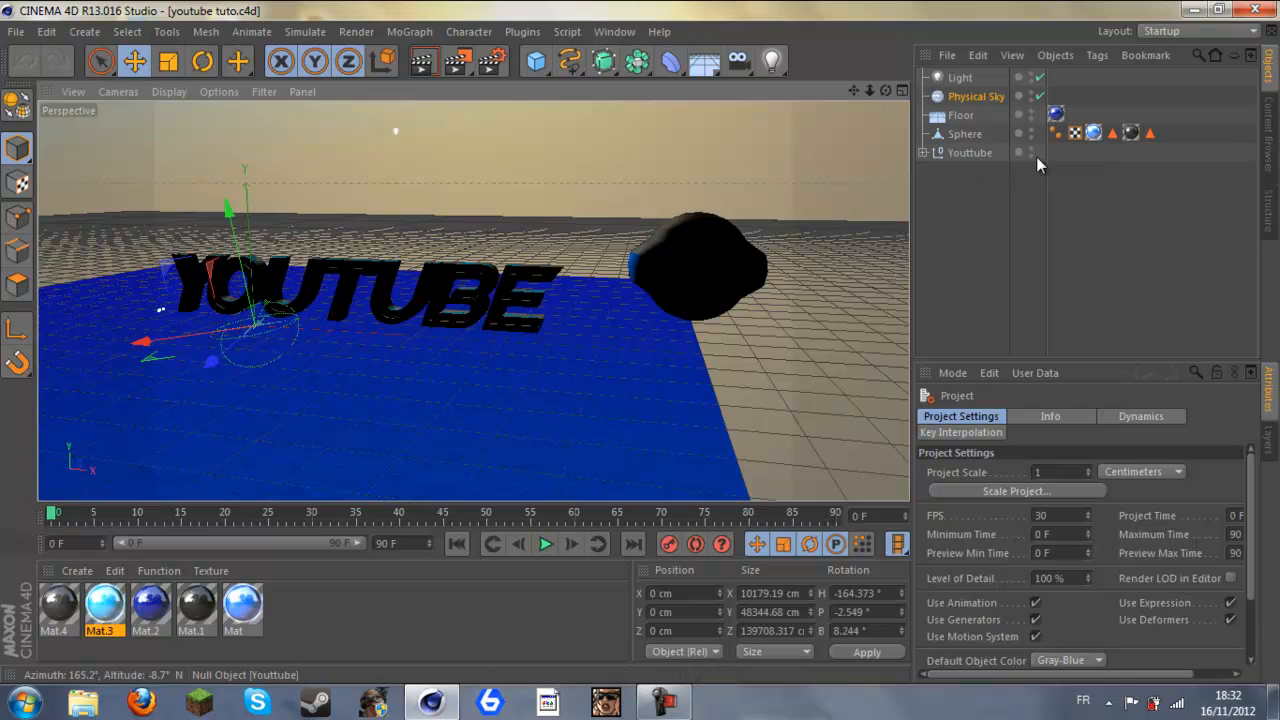
Step: Change the text of all three MoText objects in the Youttube group to Gordon
click(971, 153)
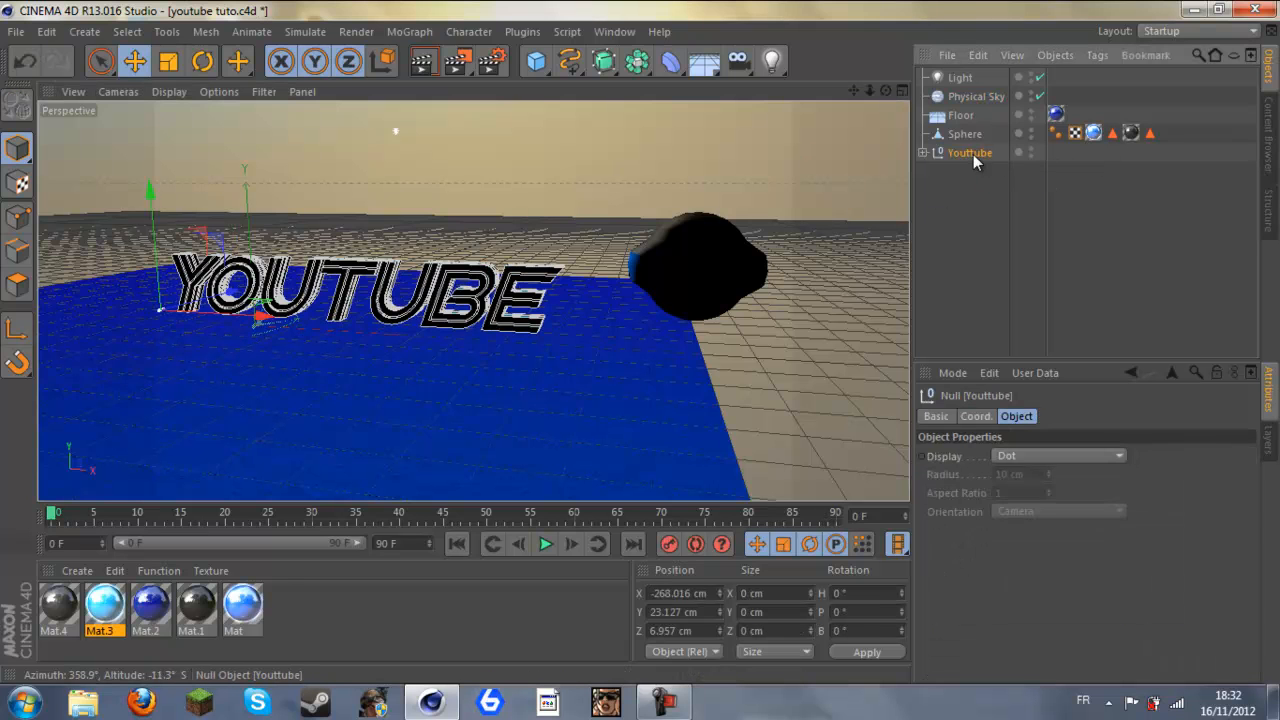
click(923, 153)
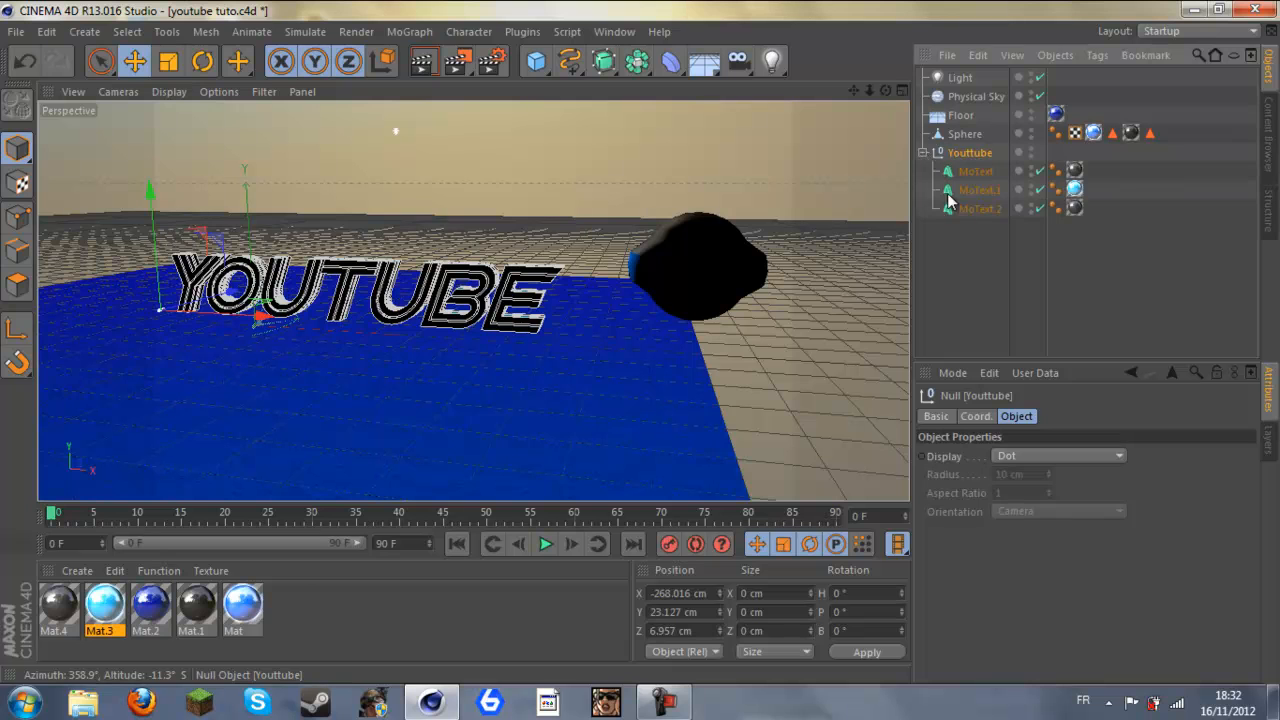
drag(988, 262, 960, 163)
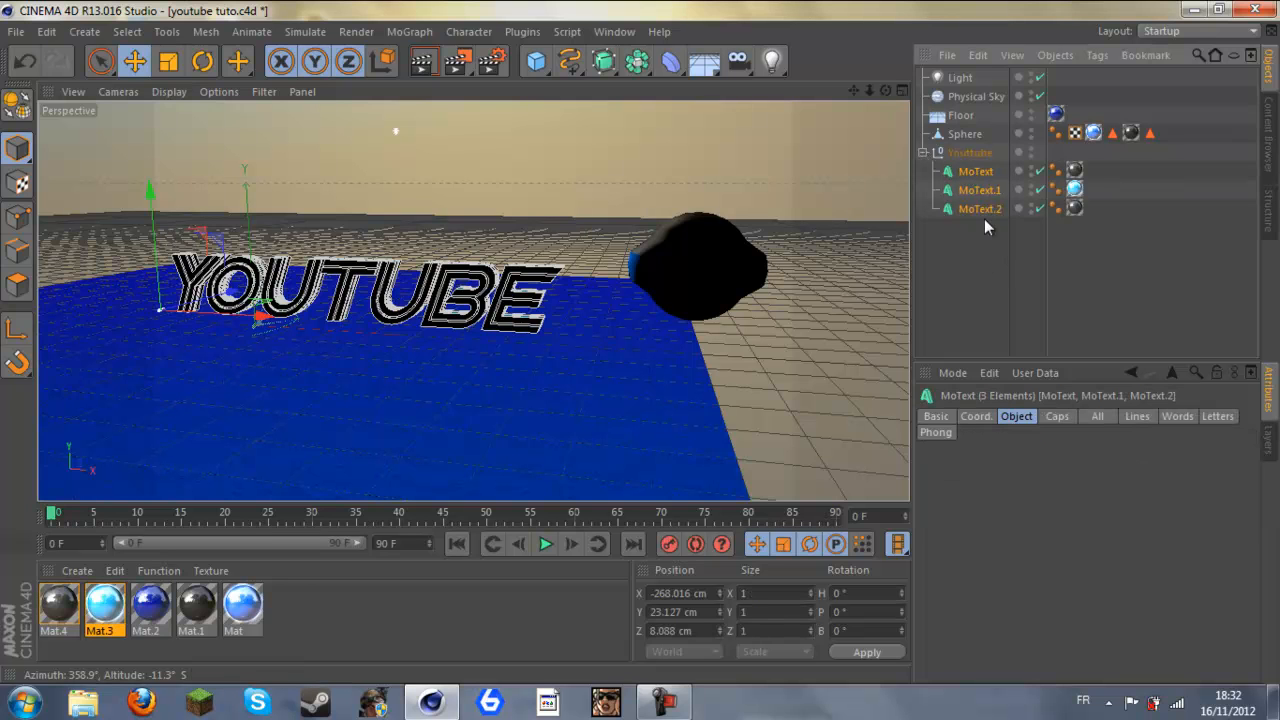
click(985, 416)
click(1017, 417)
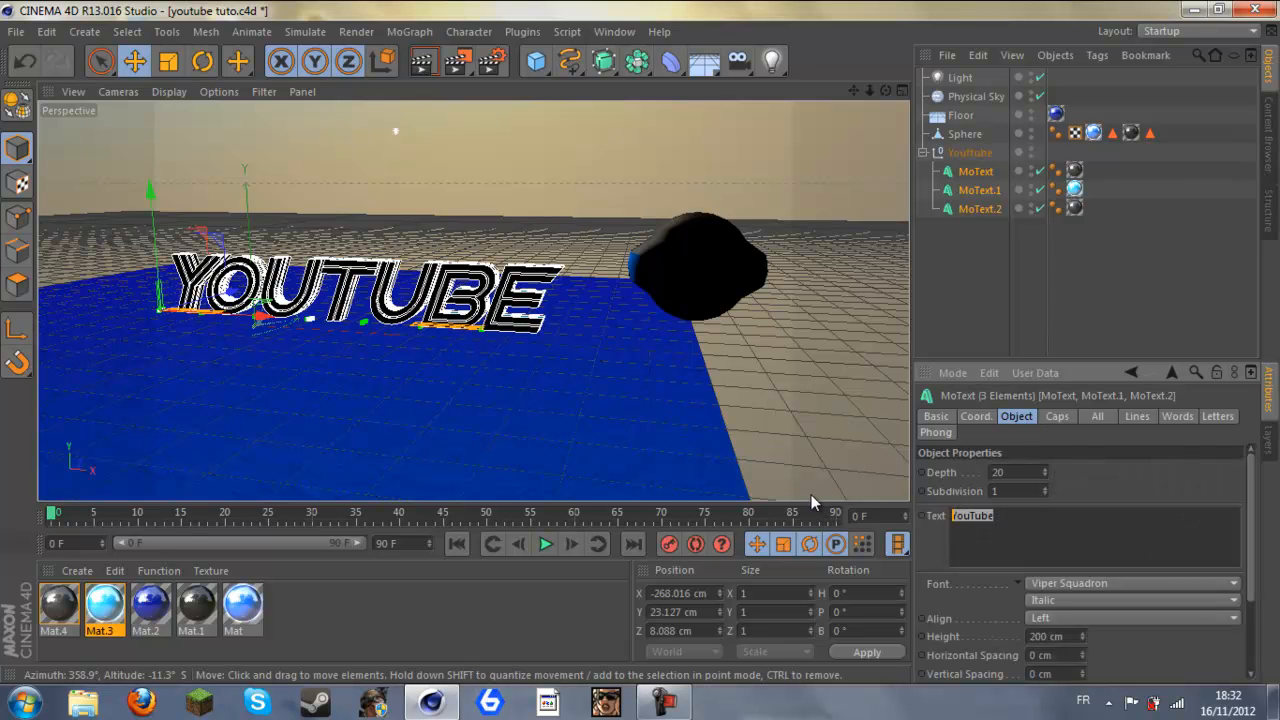
text(Gordon)
click(948, 272)
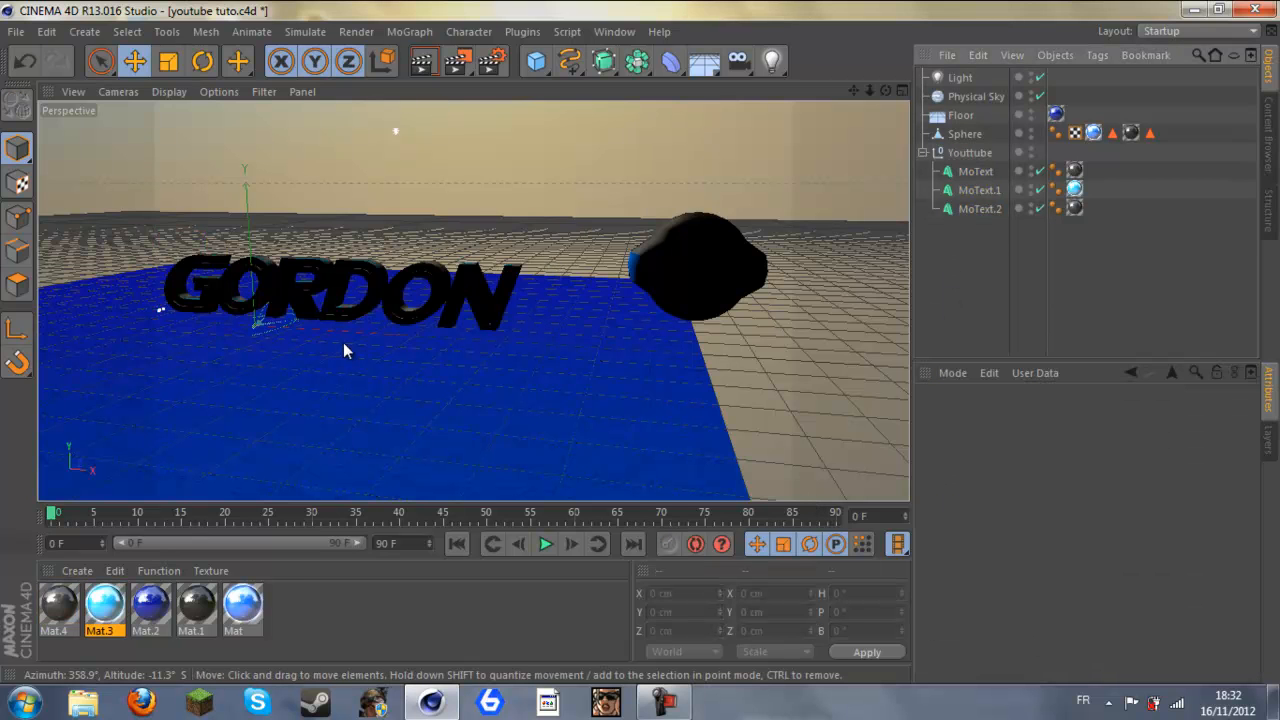
Step: Quit CINEMA 4D, saving the changes to youtube tuto.c4d
click(1255, 9)
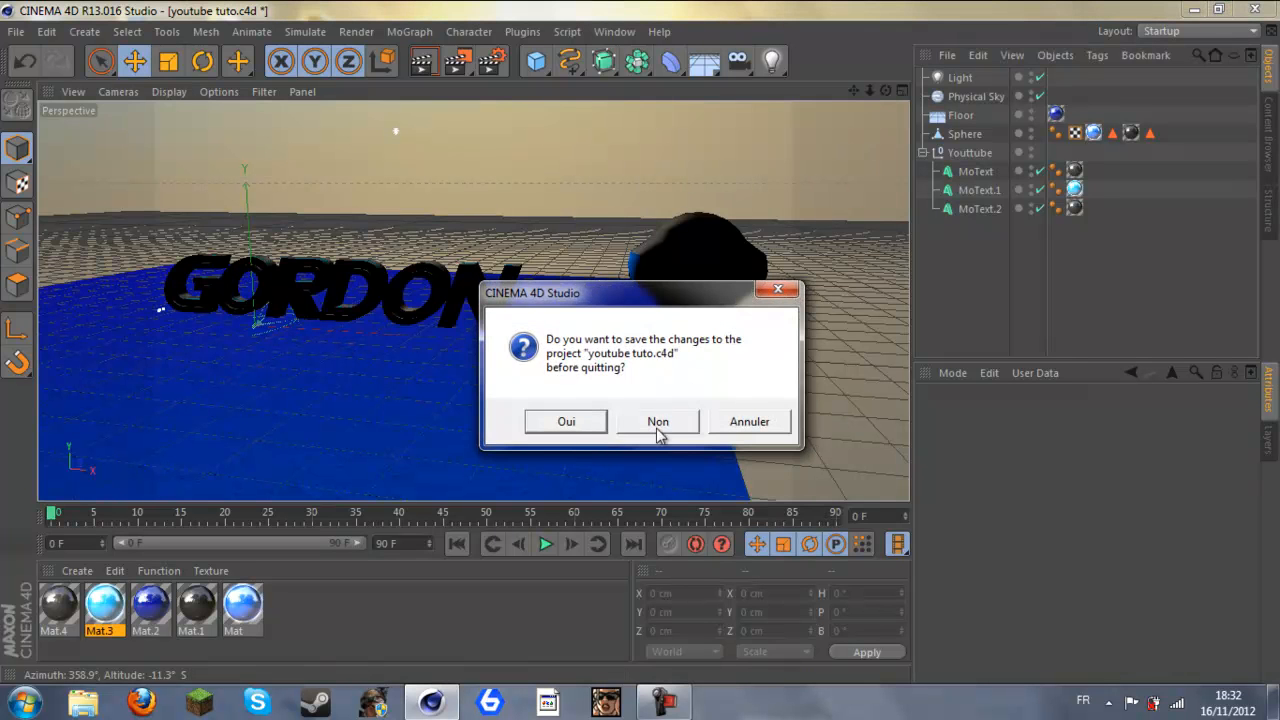
click(566, 421)
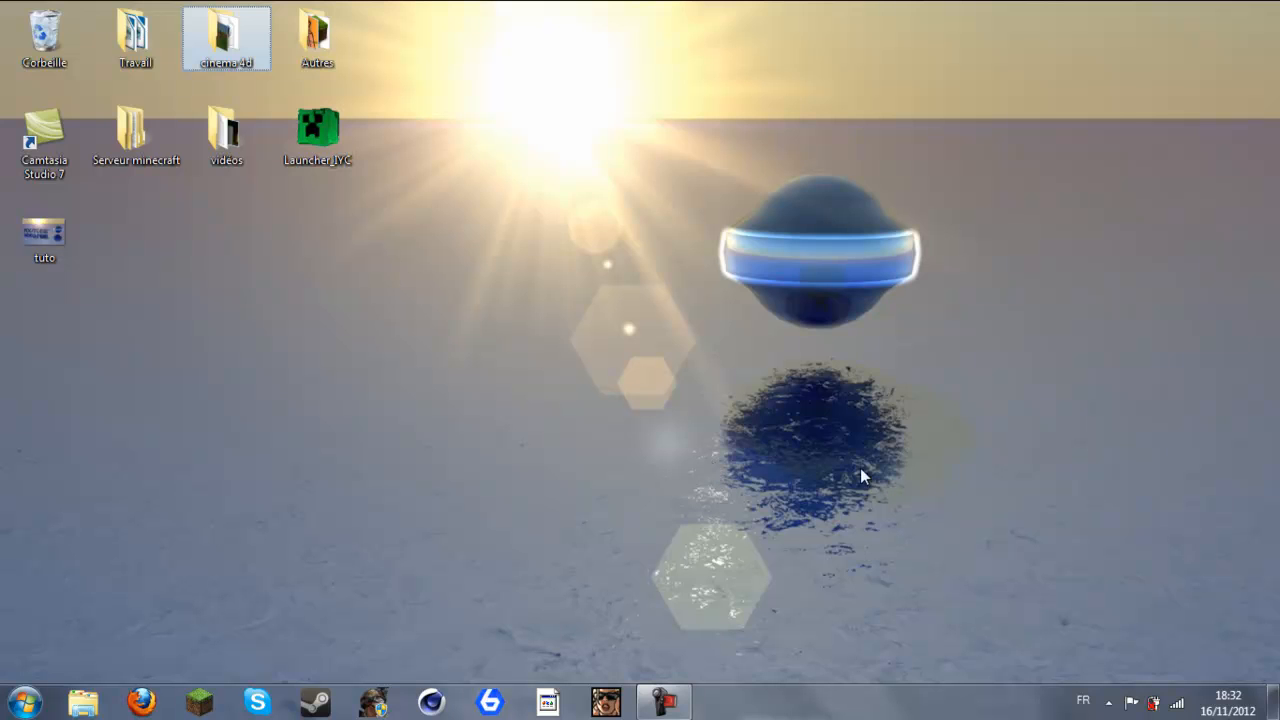
click(453, 3)
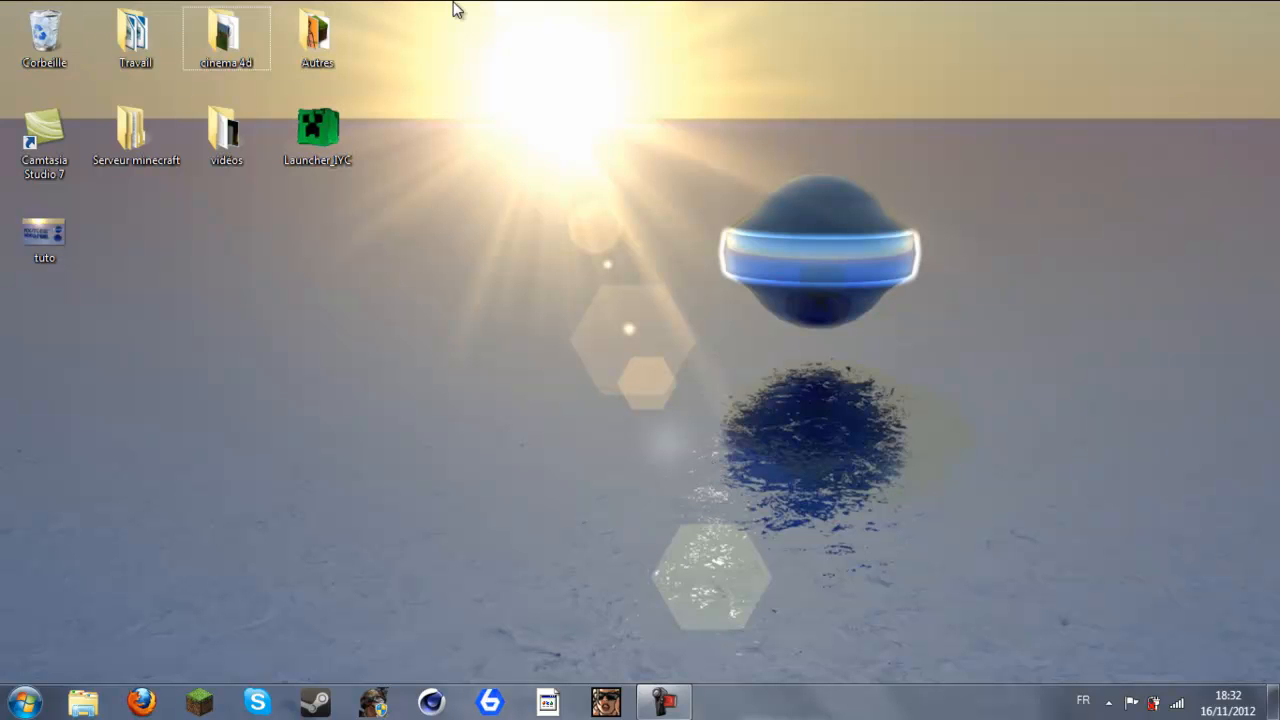